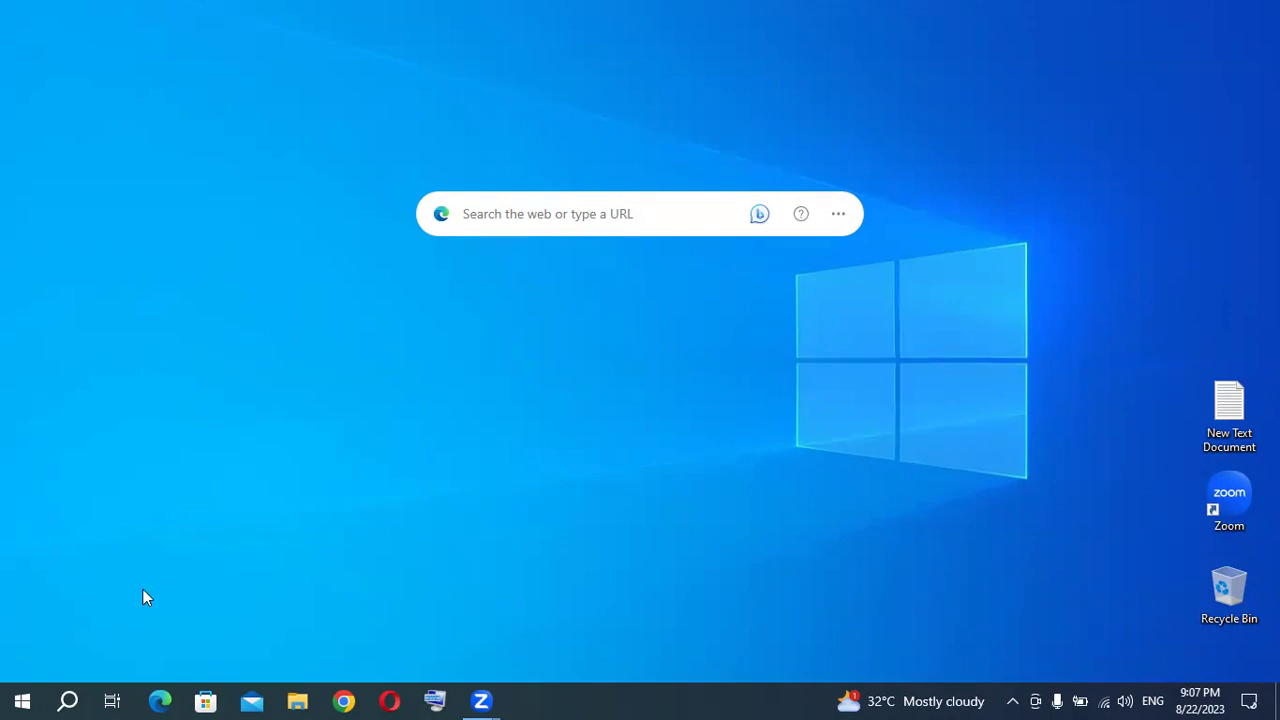
- Launch Microsoft Word by searching for 'word' from the Windows taskbar
{"action": "left_click", "coordinate": [68, 701]}
{"action": "type", "text": "wo"}
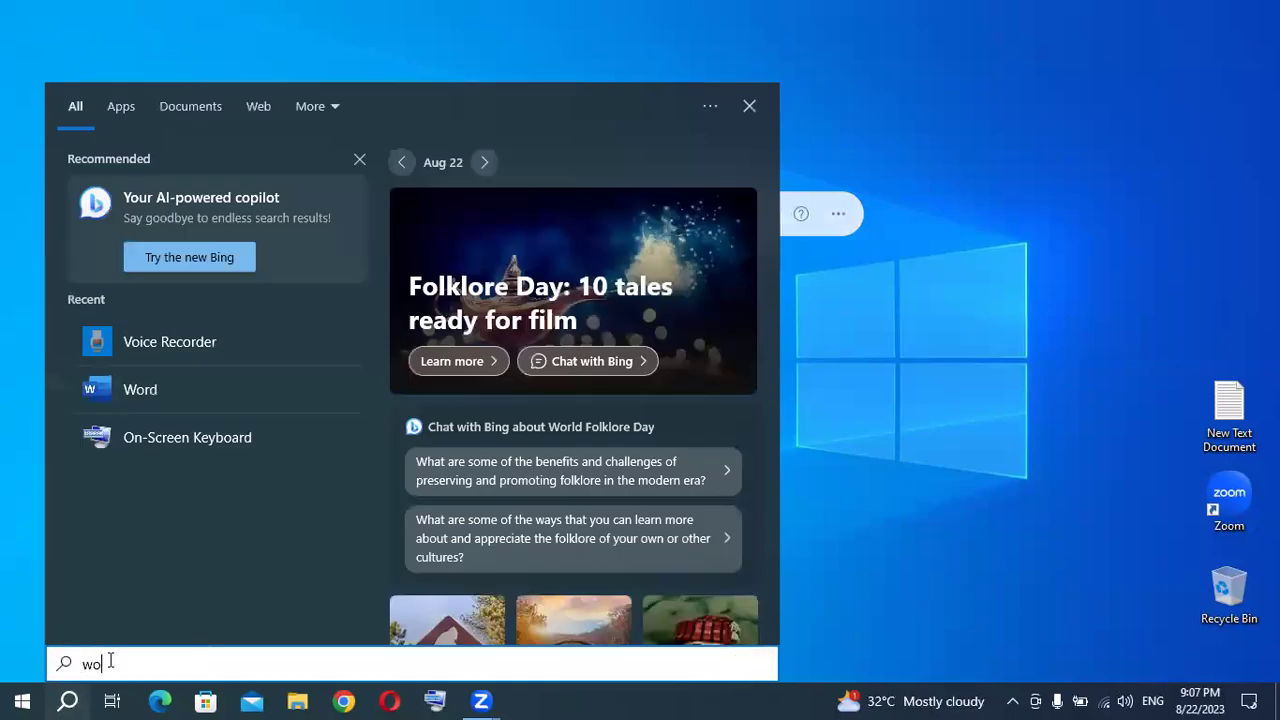
{"action": "type", "text": "rd"}
{"action": "key", "text": "Return"}
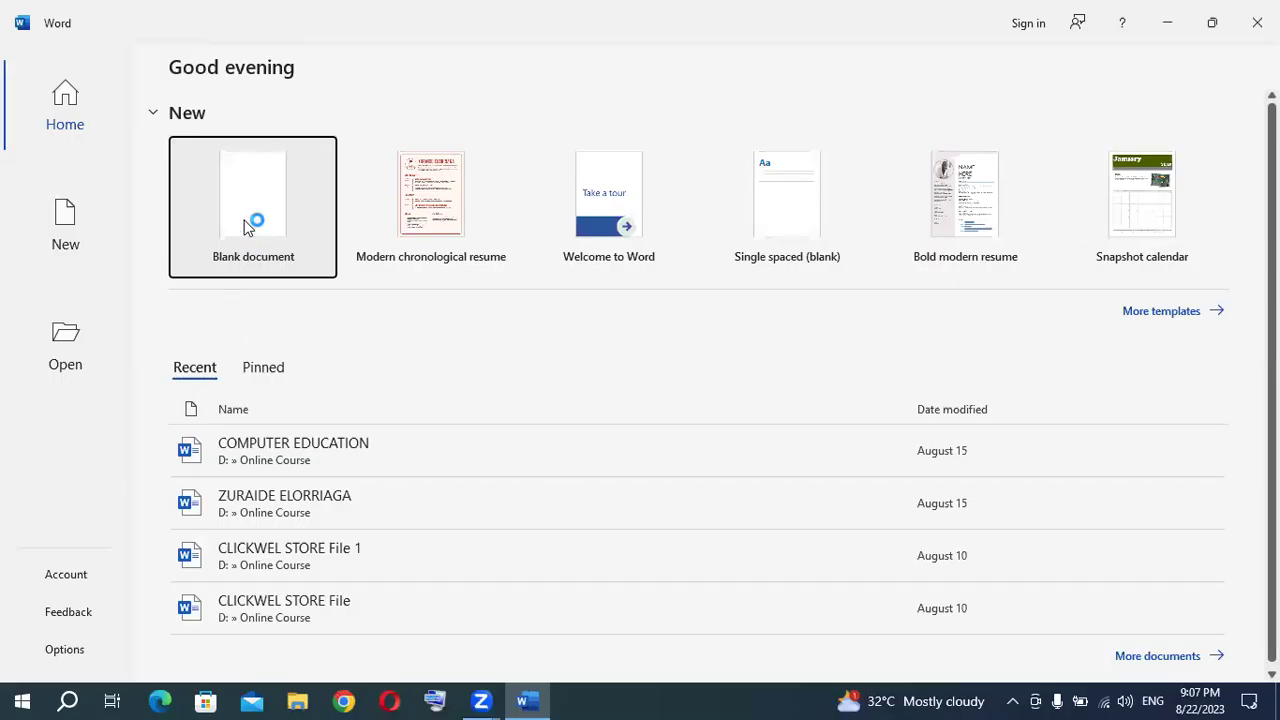
- Create the blank Document1, briefly checking the File backstage and the Insert tab
{"action": "left_click", "coordinate": [249, 227]}
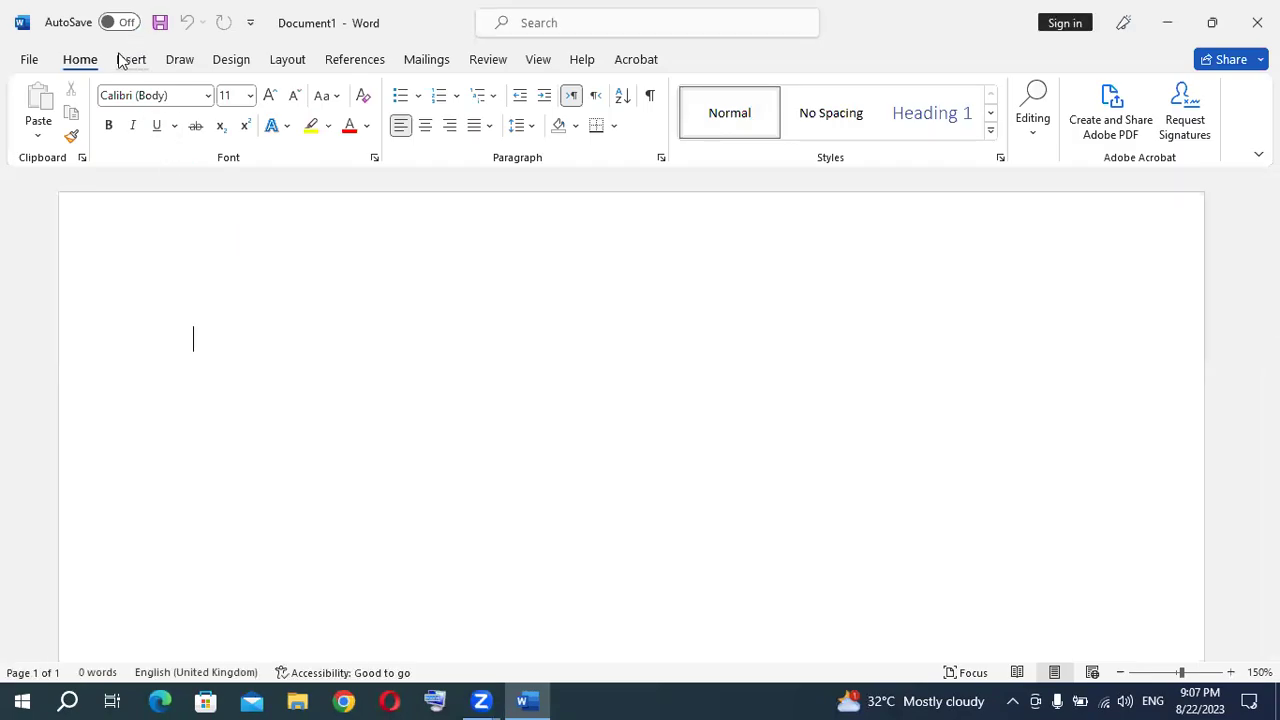
{"action": "left_click", "coordinate": [29, 62]}
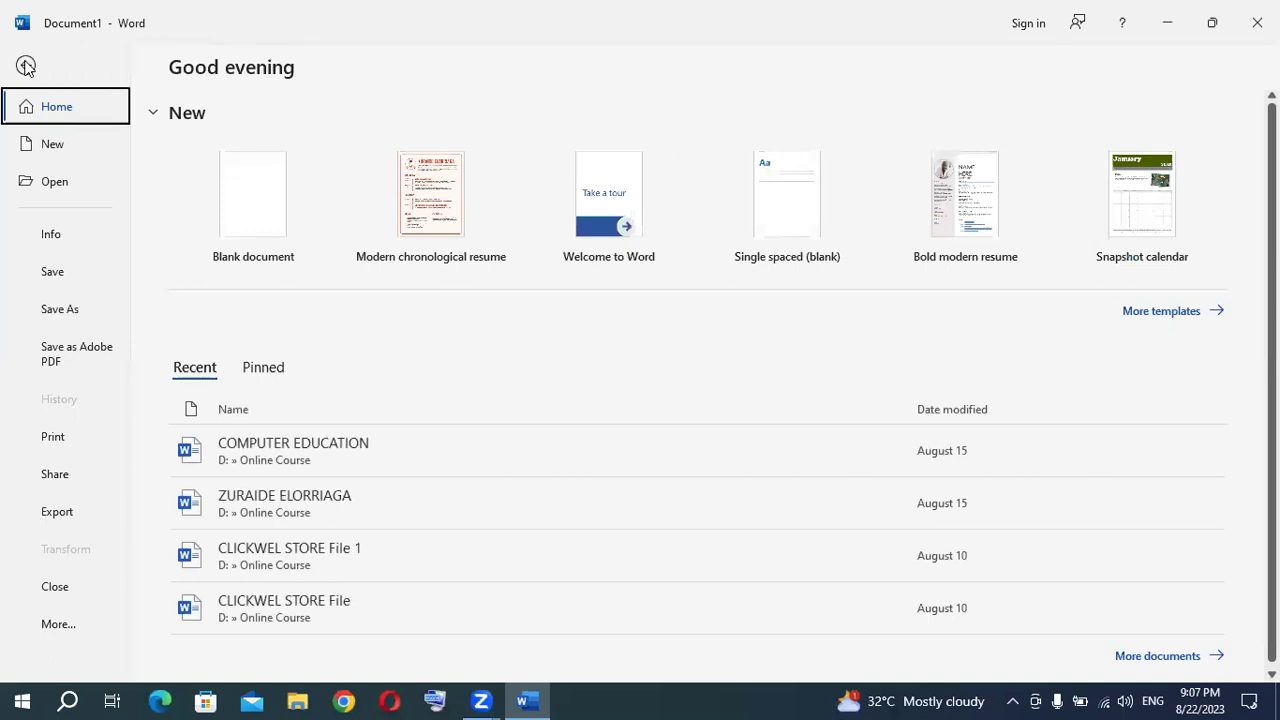
{"action": "left_click", "coordinate": [26, 66]}
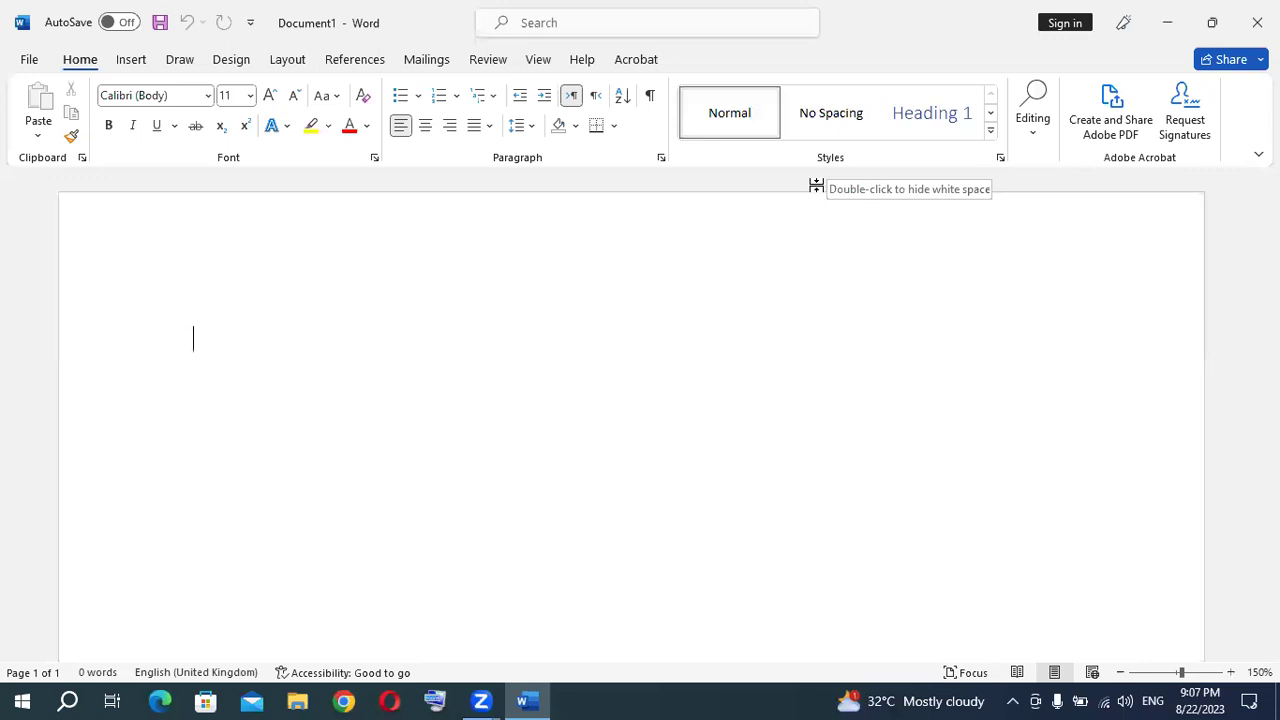
{"action": "left_click", "coordinate": [143, 62]}
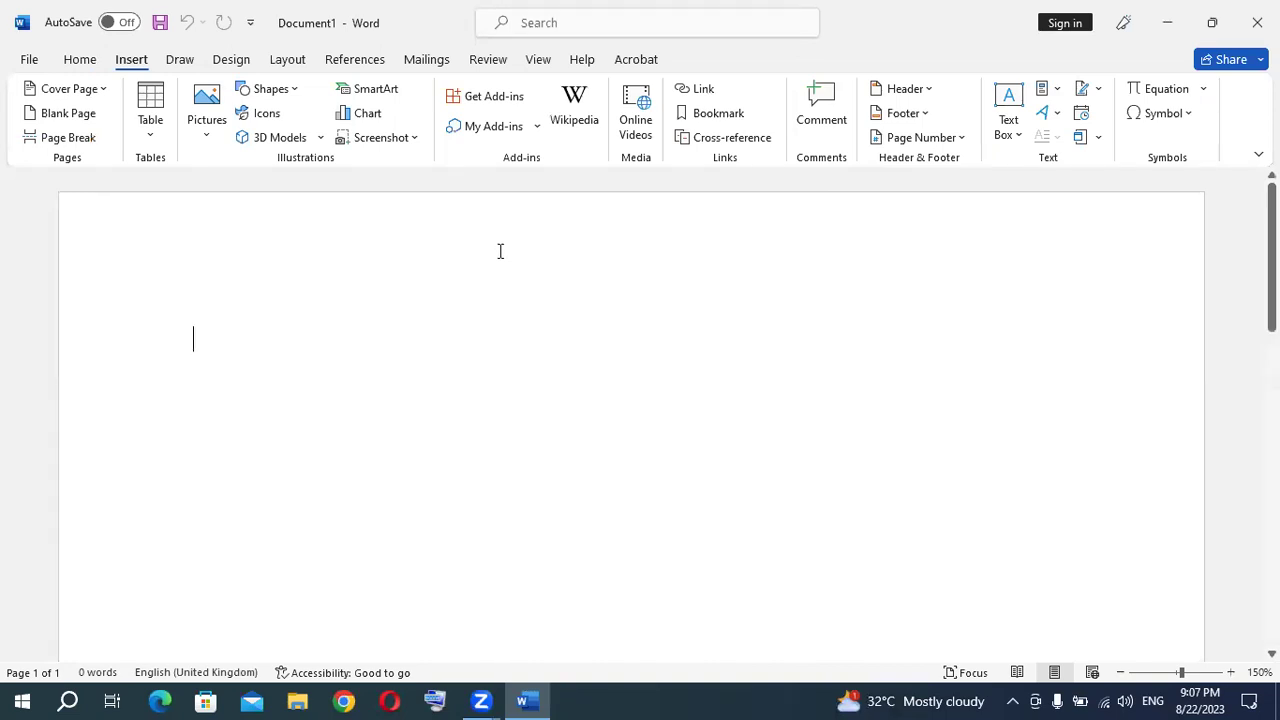
{"action": "left_click", "coordinate": [35, 60]}
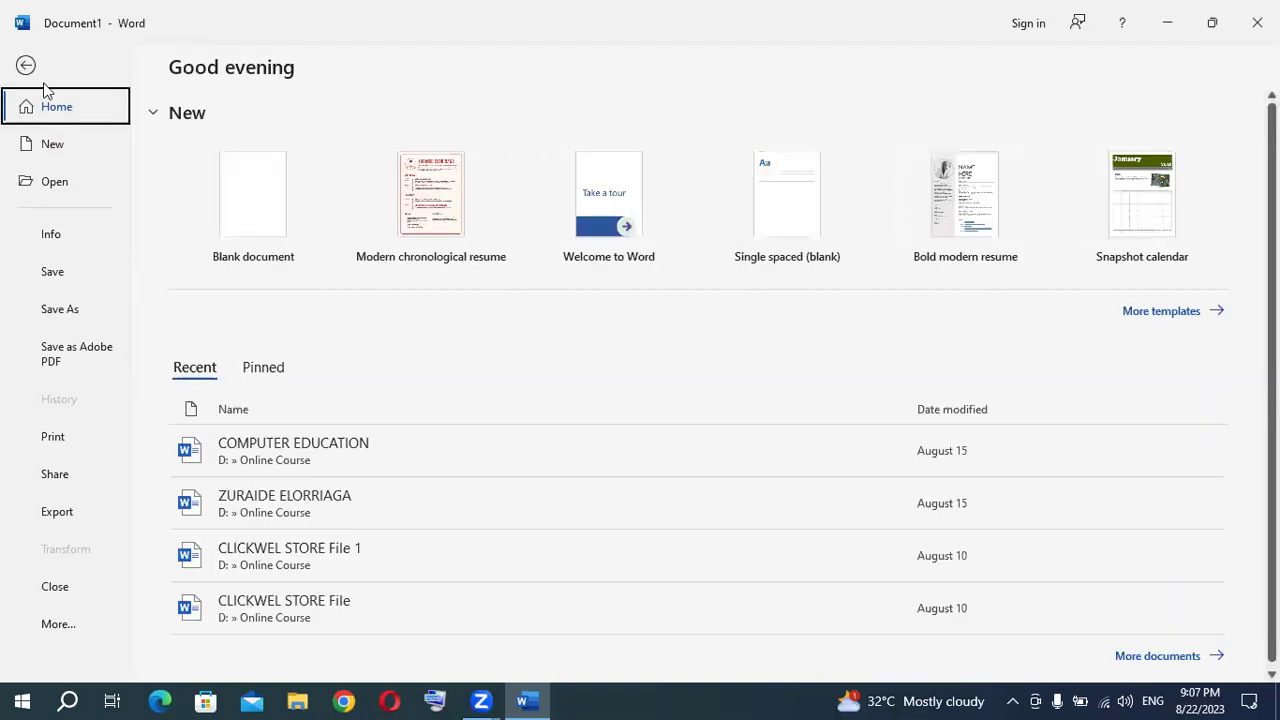
{"action": "left_click", "coordinate": [29, 68]}
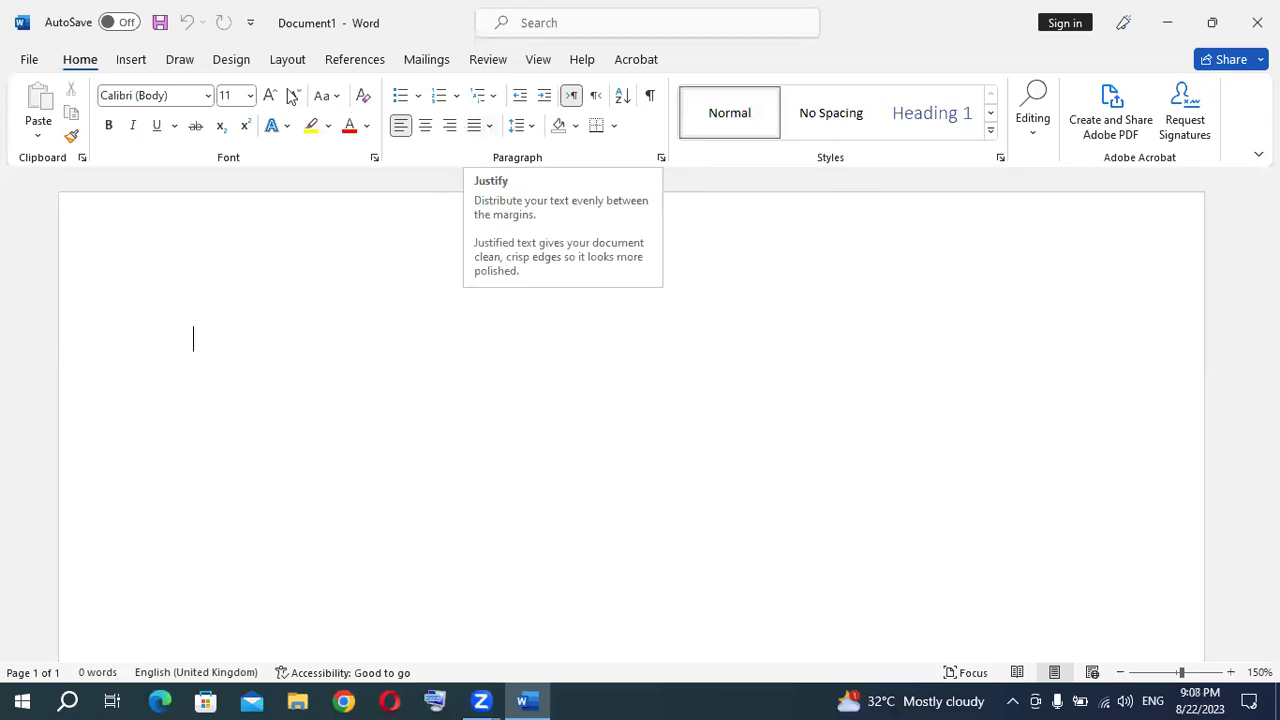
- Switch the ribbon to the Insert tab for the empty Document1
{"action": "left_click", "coordinate": [134, 62]}
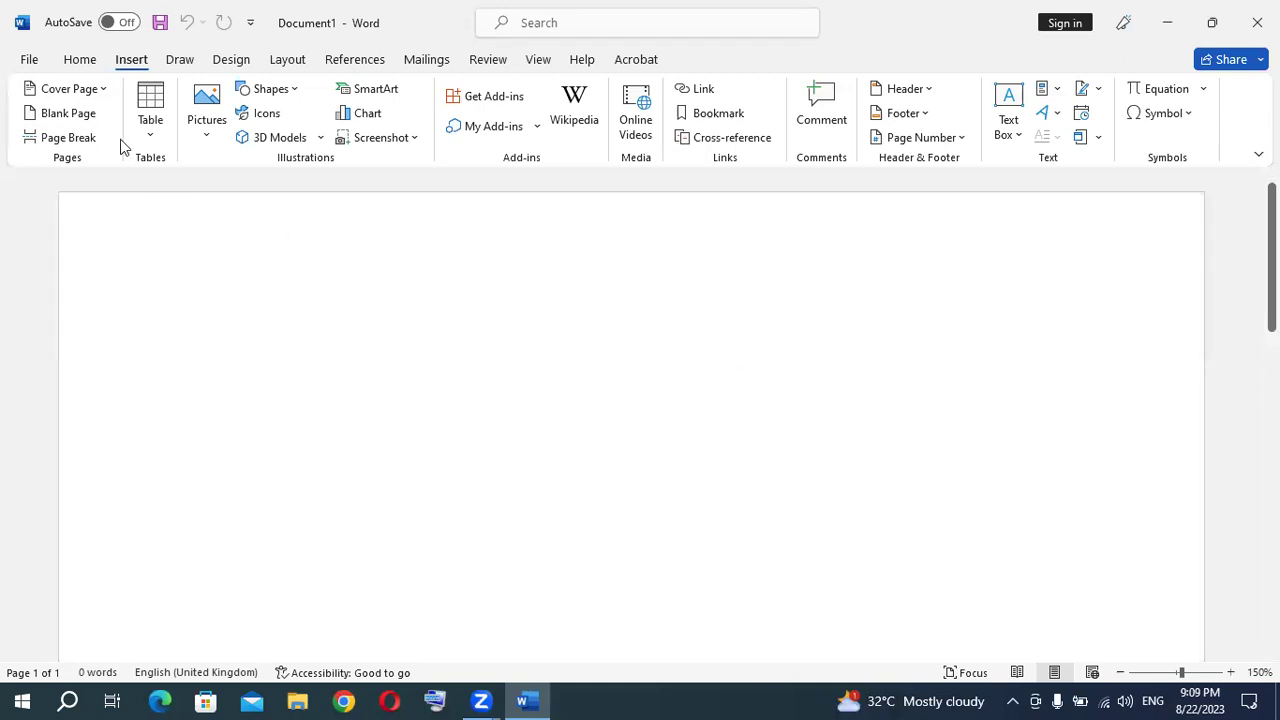
- Open the Cover Page gallery and scroll the built-in designs down to Ion (Dark)
{"action": "left_click", "coordinate": [97, 91]}
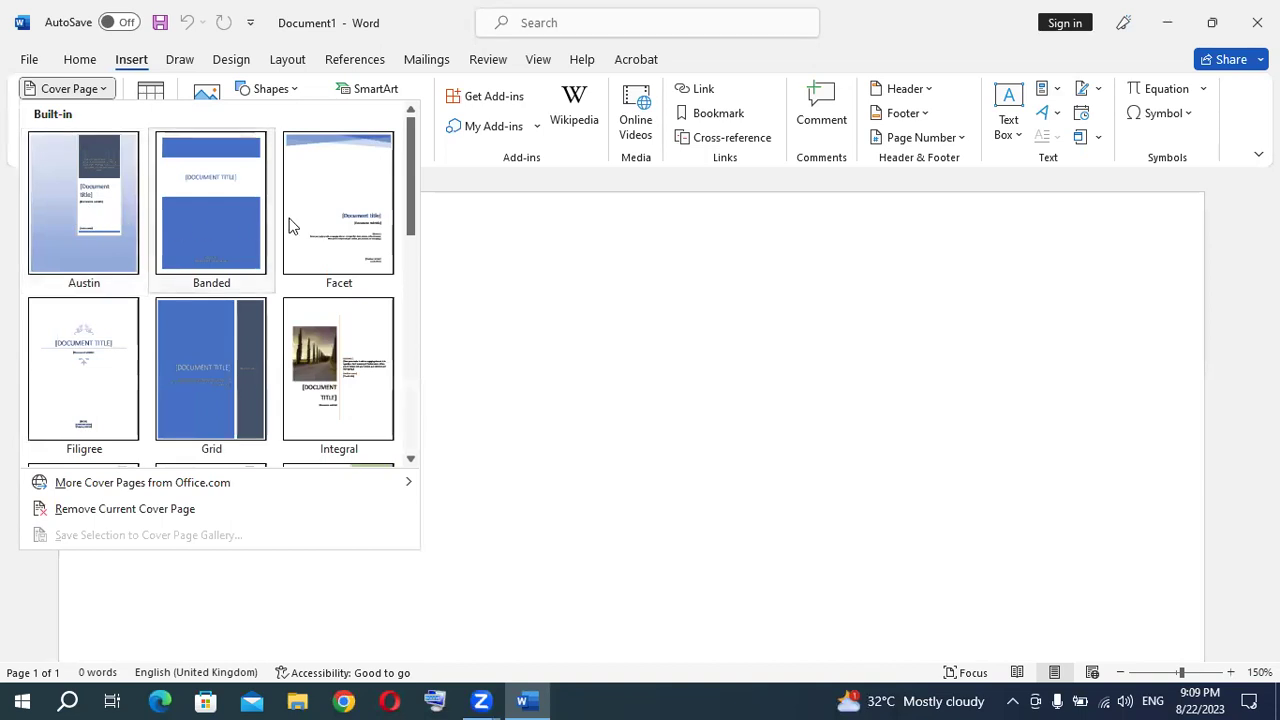
{"action": "left_click_drag", "start_coordinate": [409, 141], "coordinate": [393, 344]}
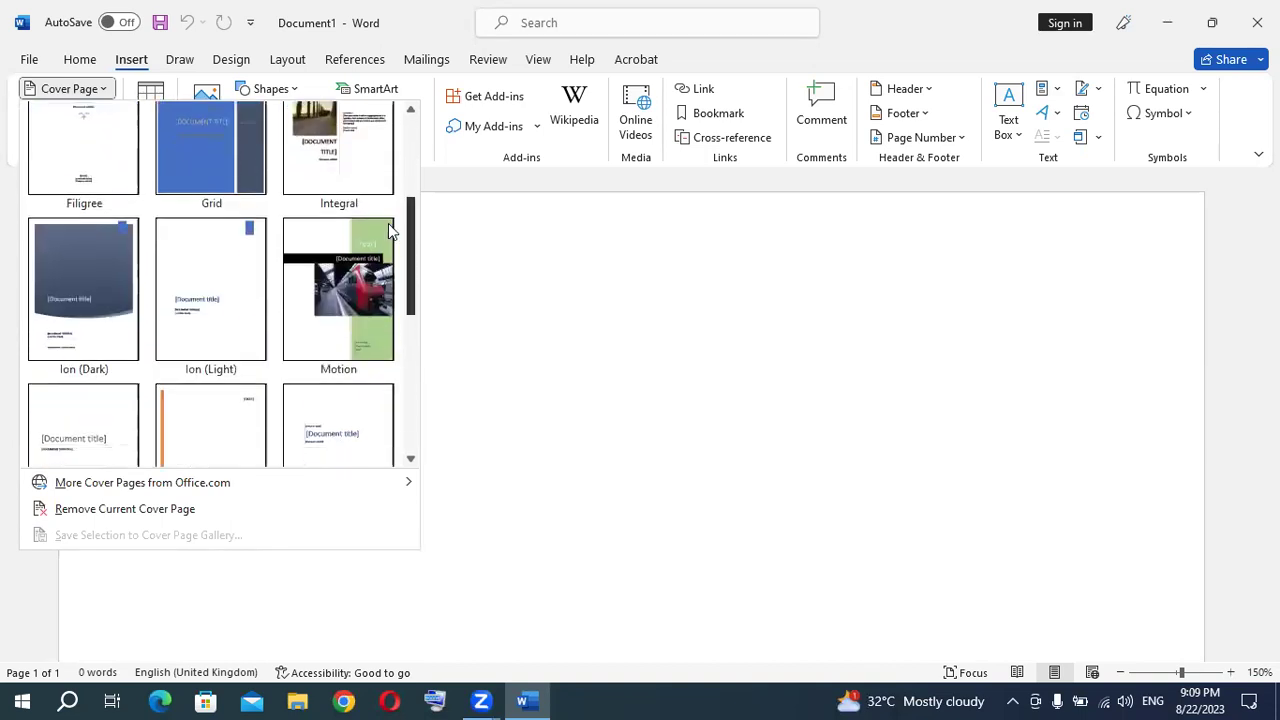
{"action": "mouse_move", "coordinate": [409, 335]}
{"action": "left_mouse_down"}
{"action": "mouse_move", "coordinate": [434, 143]}
{"action": "mouse_move", "coordinate": [418, 396]}
{"action": "mouse_move", "coordinate": [458, 130]}
{"action": "mouse_move", "coordinate": [416, 362]}
{"action": "mouse_move", "coordinate": [417, 114]}
{"action": "mouse_move", "coordinate": [416, 180]}
{"action": "left_mouse_up"}
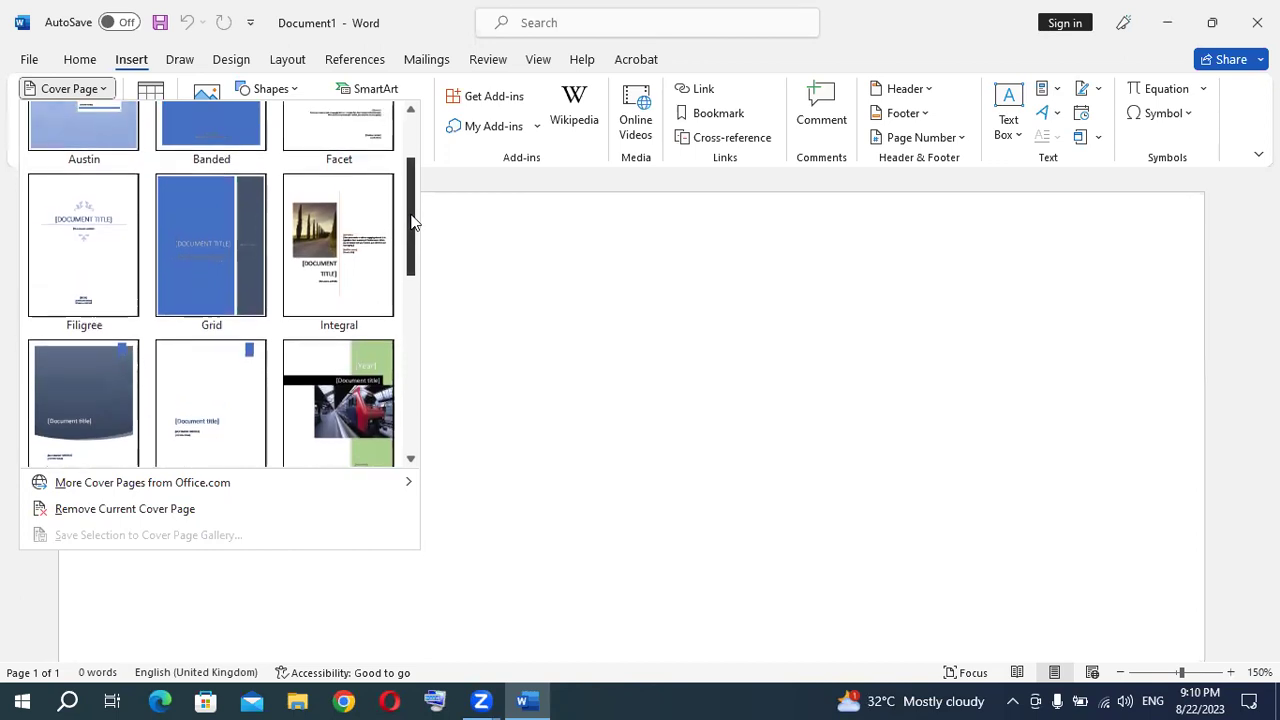
{"action": "left_click_drag", "start_coordinate": [412, 232], "coordinate": [416, 190]}
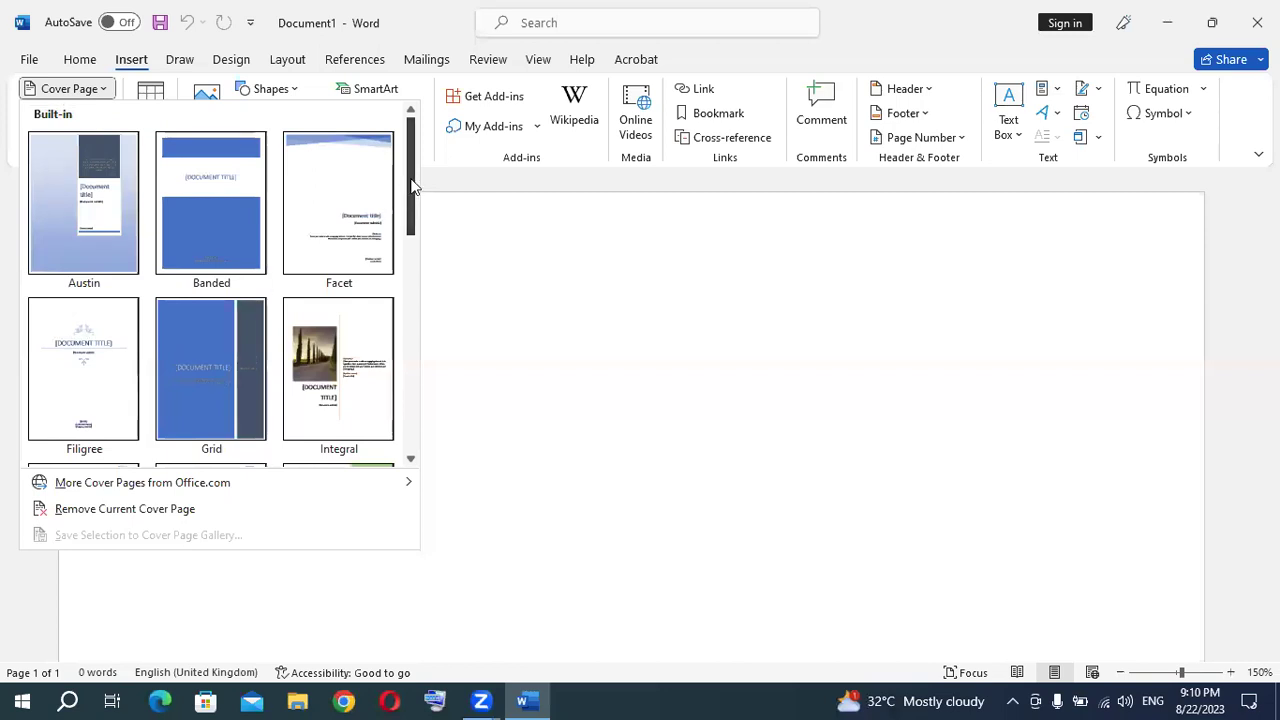
{"action": "left_click_drag", "start_coordinate": [415, 188], "coordinate": [407, 262]}
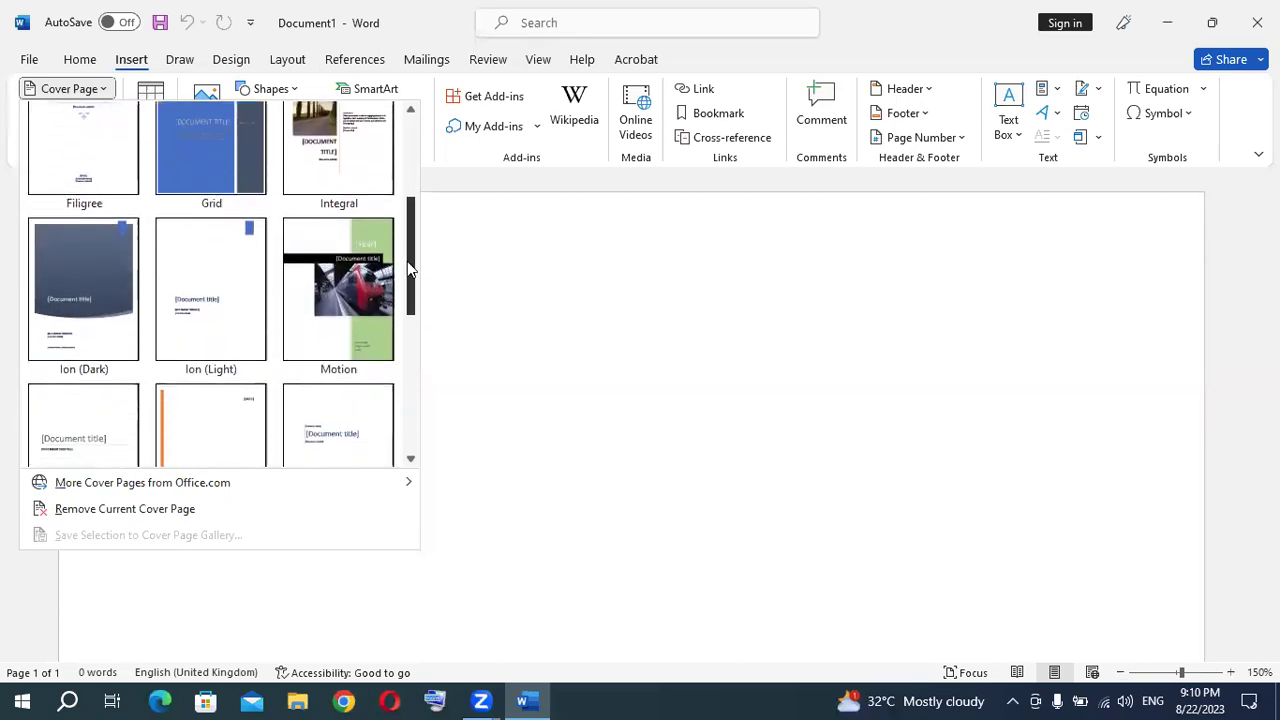
{"action": "scroll", "coordinate": [407, 261], "scroll_direction": "down", "scroll_amount": 1}
- Insert the Ion (Dark) cover page and zoom out to about 70%
{"action": "left_click", "coordinate": [101, 229]}
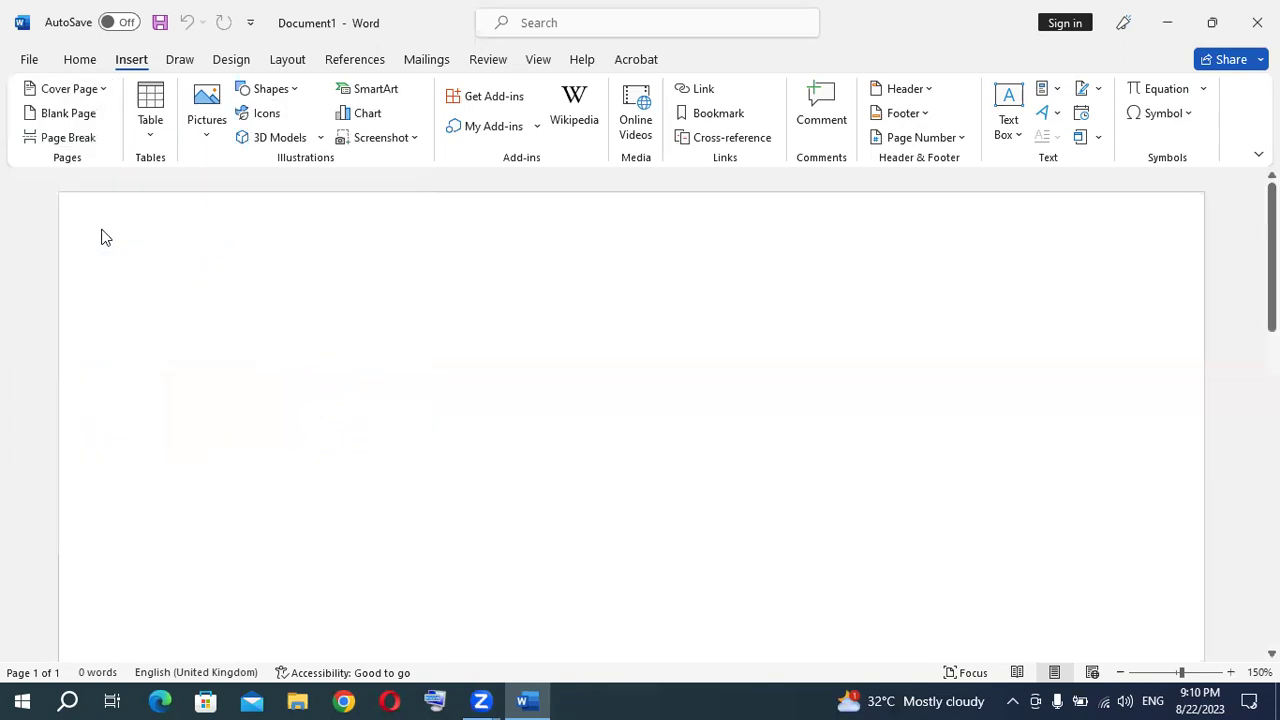
{"action": "scroll", "coordinate": [640, 400], "scroll_direction": "down", "scroll_amount": 2}
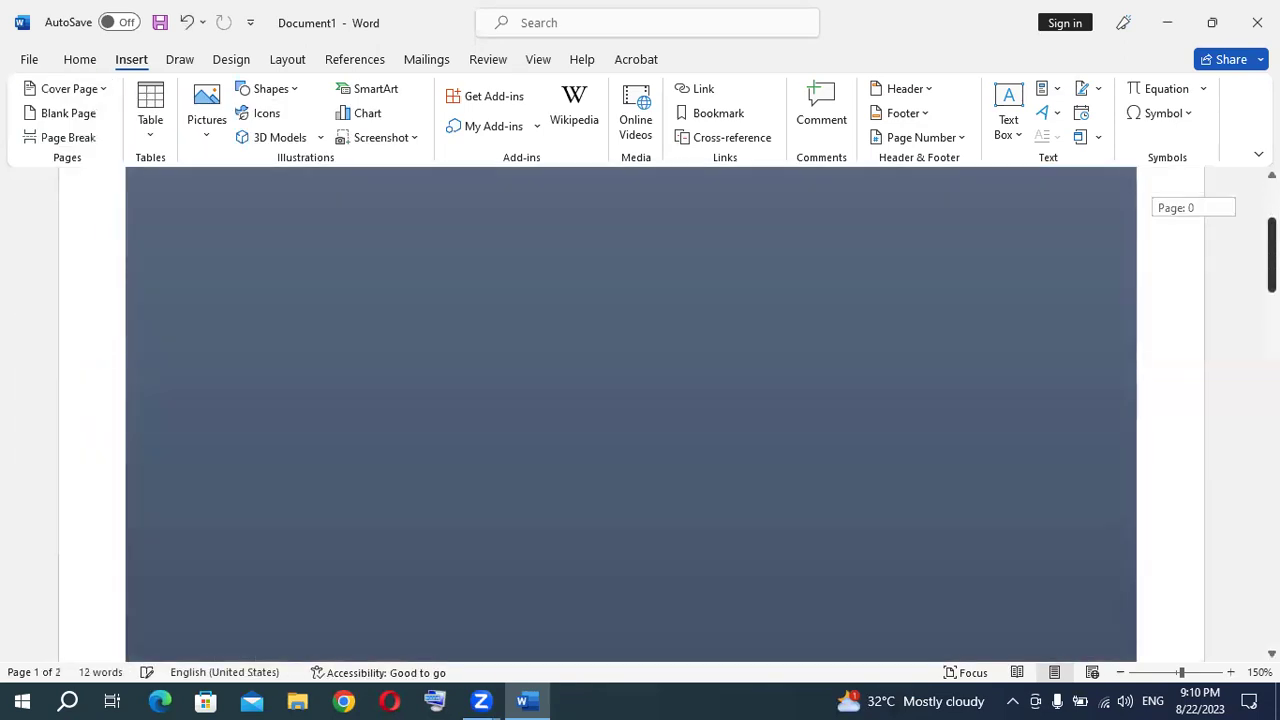
{"action": "left_click", "coordinate": [1121, 672]}
{"action": "left_click", "coordinate": [1121, 672]}
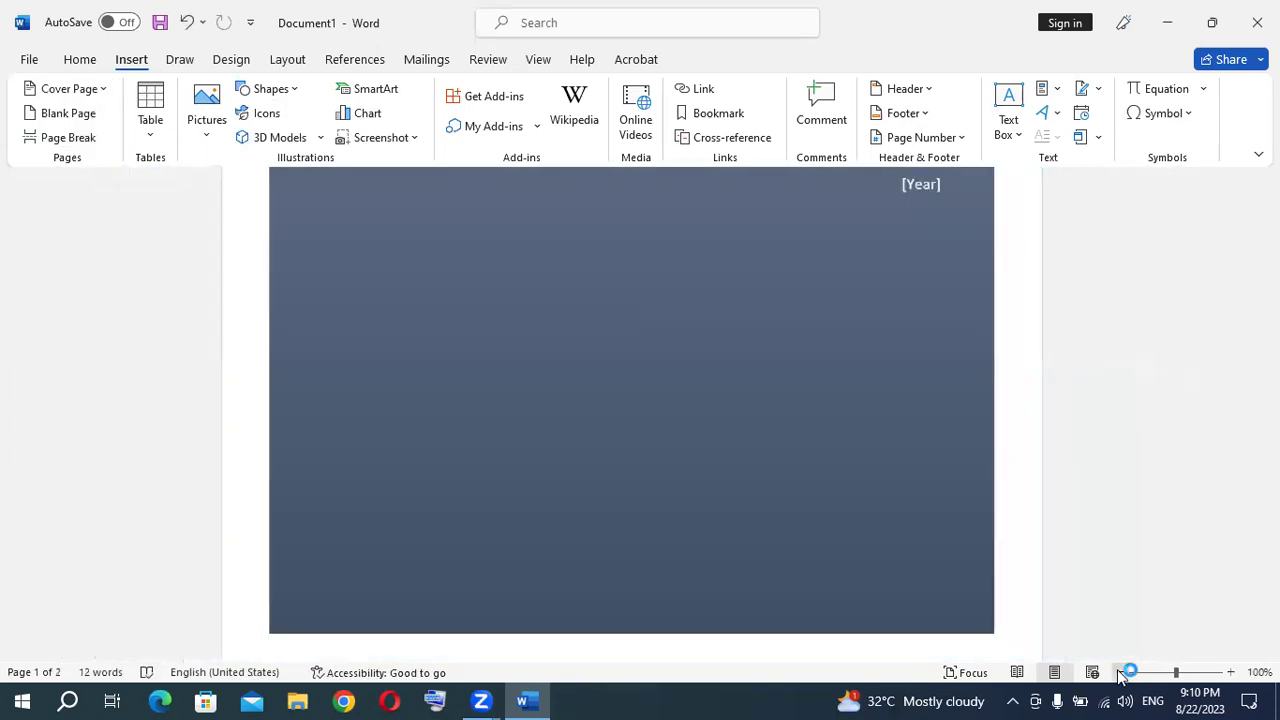
{"action": "left_click", "coordinate": [1121, 672]}
{"action": "left_click", "coordinate": [1121, 672]}
{"action": "left_click", "coordinate": [1121, 672]}
{"action": "left_click", "coordinate": [1121, 672]}
{"action": "left_click", "coordinate": [1121, 672]}
- Scroll back to the top of the cover page to see its placeholders
{"action": "left_click_drag", "start_coordinate": [1272, 262], "coordinate": [1272, 404]}
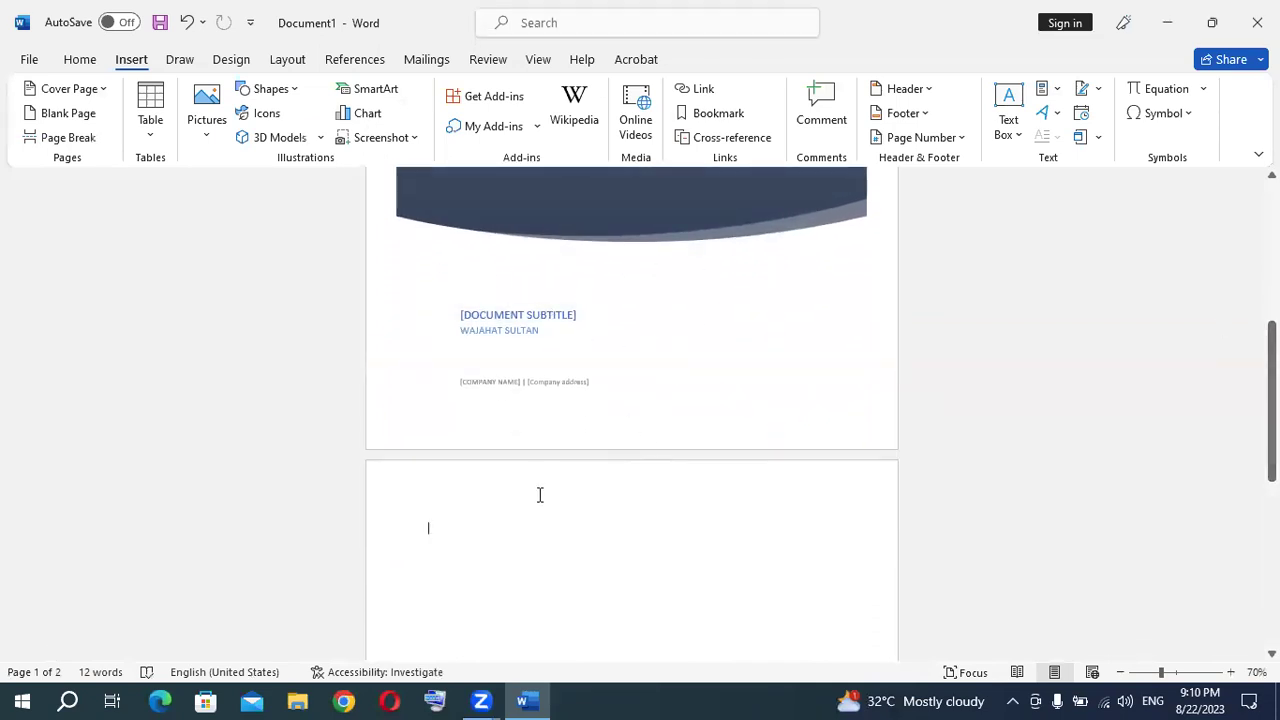
{"action": "scroll", "coordinate": [574, 480], "scroll_direction": "down", "scroll_amount": 2}
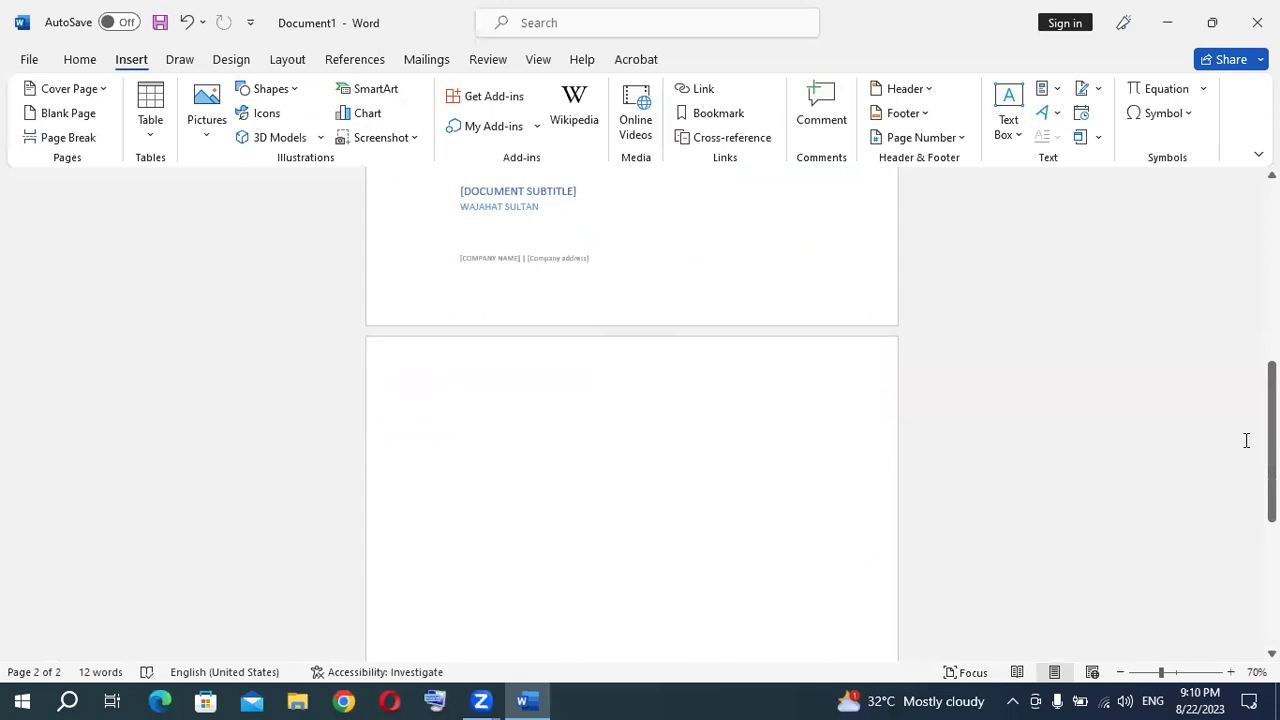
{"action": "left_click_drag", "start_coordinate": [1271, 440], "coordinate": [1271, 310]}
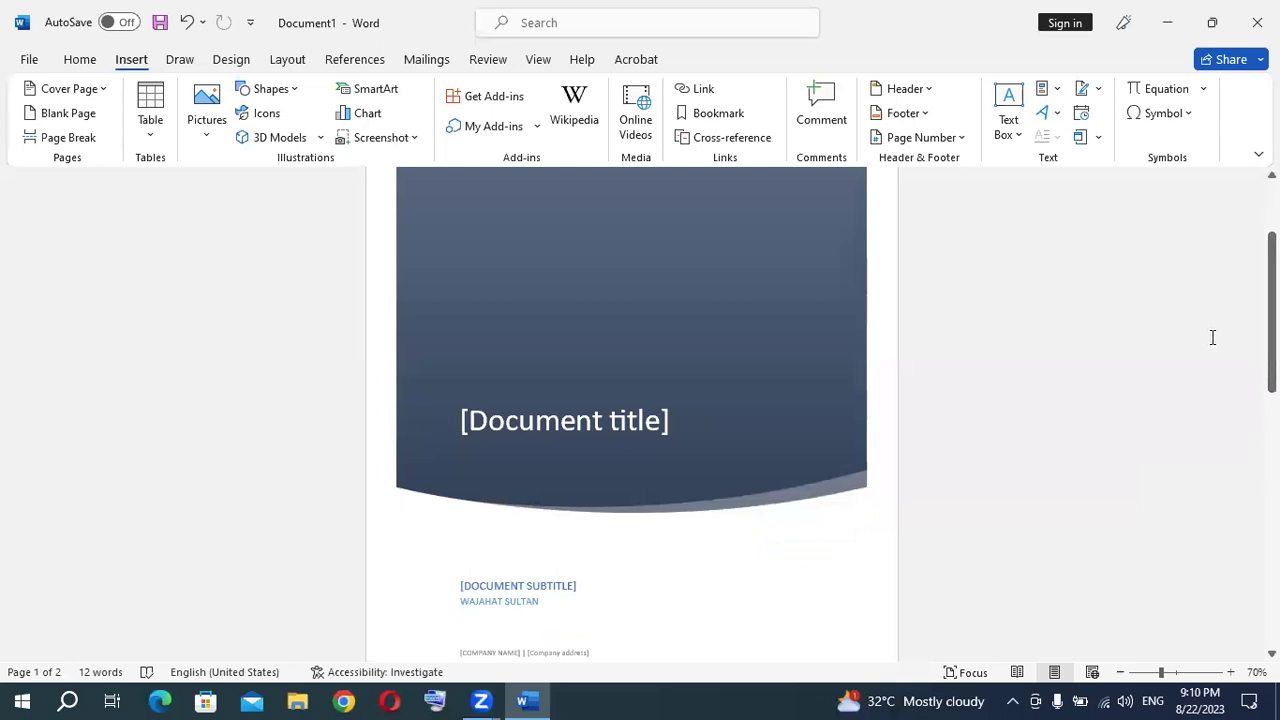
{"action": "scroll", "coordinate": [804, 403], "scroll_direction": "up", "scroll_amount": 2}
{"action": "scroll", "coordinate": [804, 403], "scroll_direction": "up", "scroll_amount": 1}
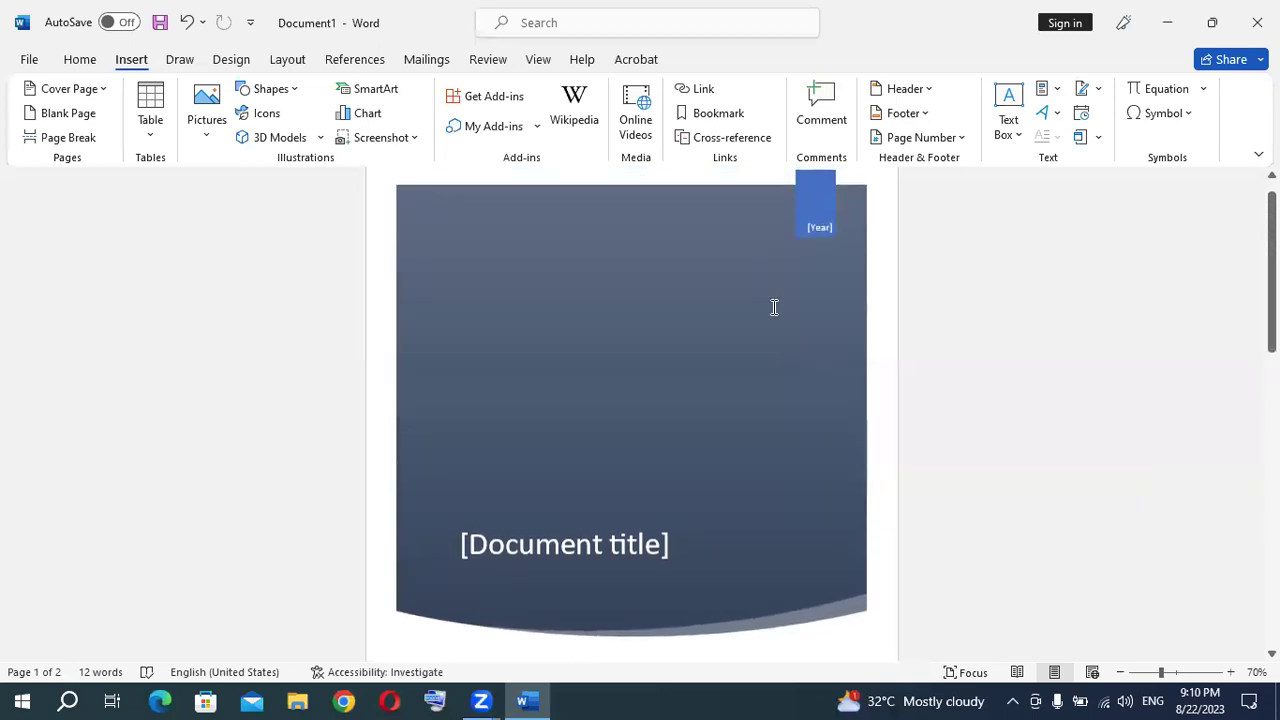
- Replace the cover page year 2012 by typing 202323, after trying the date picker
{"action": "left_click", "coordinate": [828, 226]}
{"action": "left_click", "coordinate": [847, 232]}
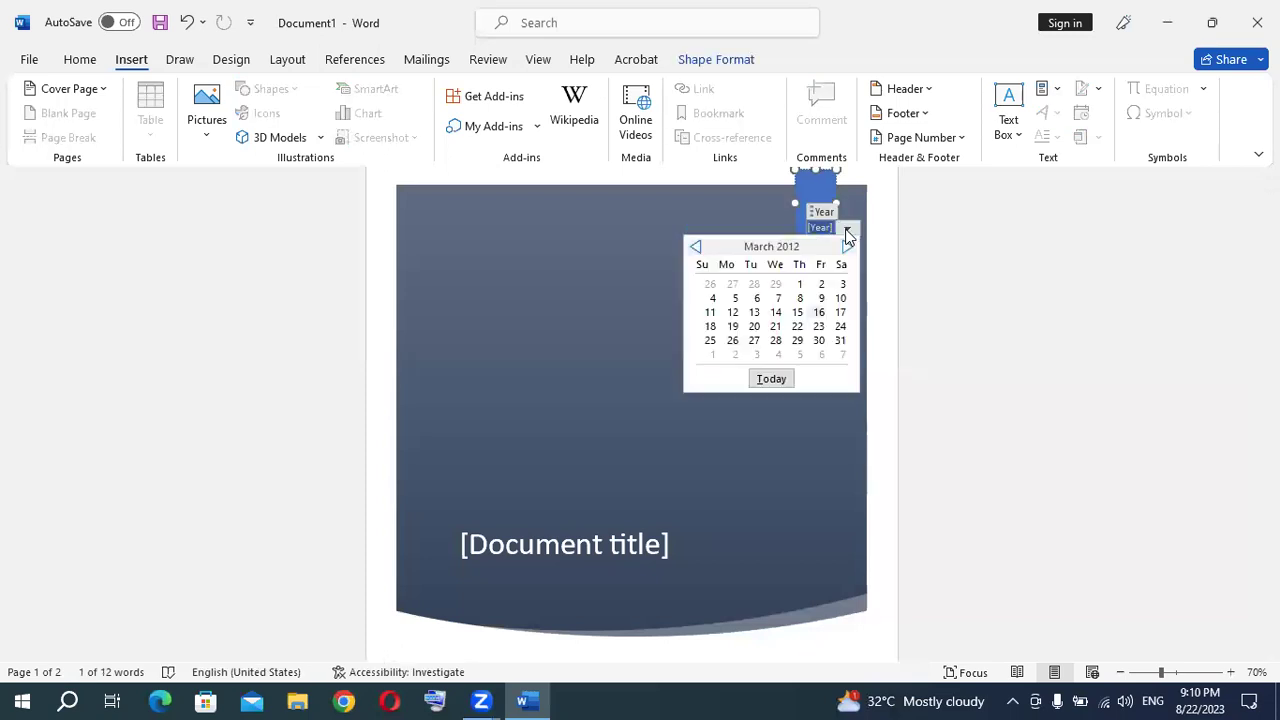
{"action": "left_click", "coordinate": [755, 315]}
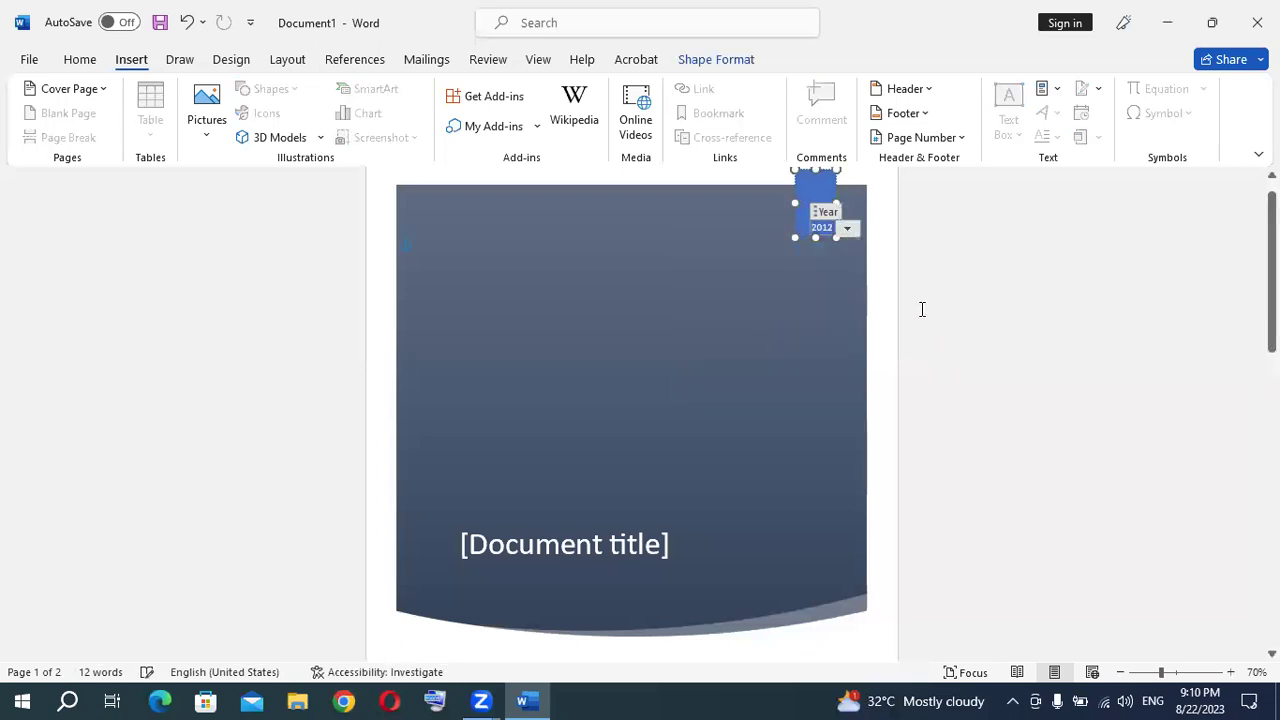
{"action": "left_click", "coordinate": [847, 228]}
{"action": "left_click", "coordinate": [847, 247]}
{"action": "left_click", "coordinate": [847, 247]}
{"action": "left_click", "coordinate": [847, 247]}
{"action": "left_click", "coordinate": [847, 247]}
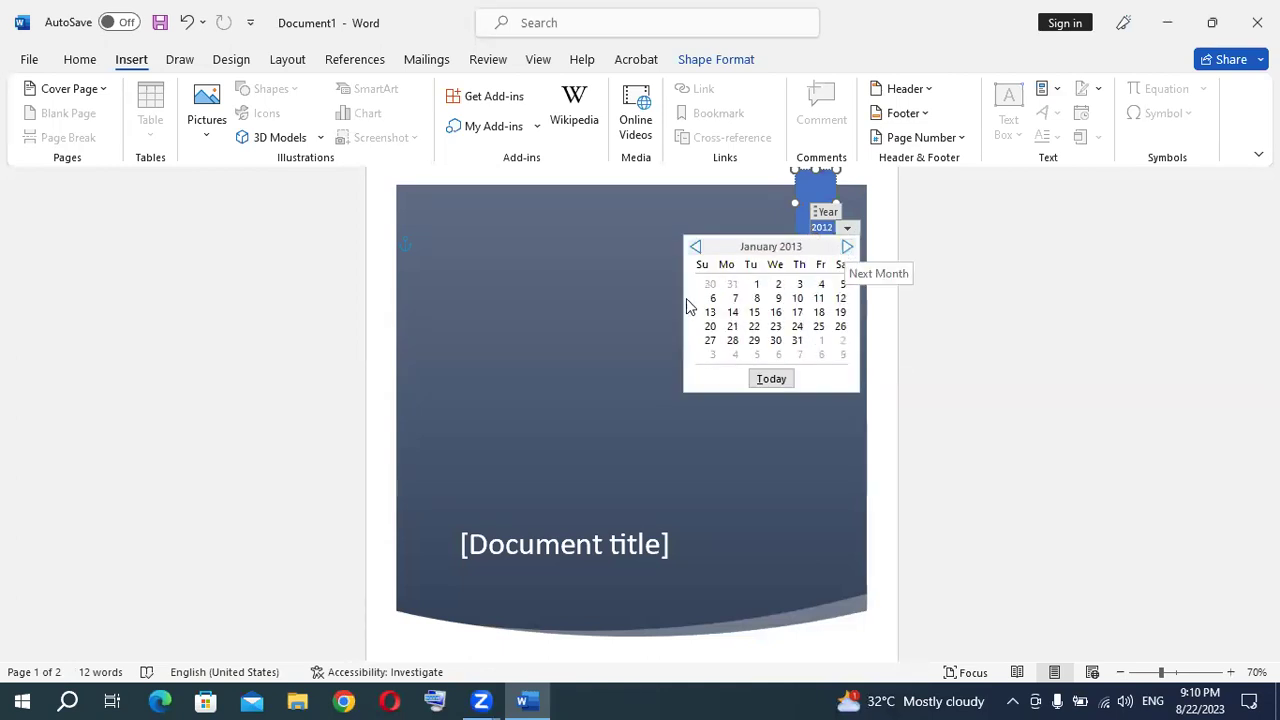
{"action": "left_click", "coordinate": [918, 251]}
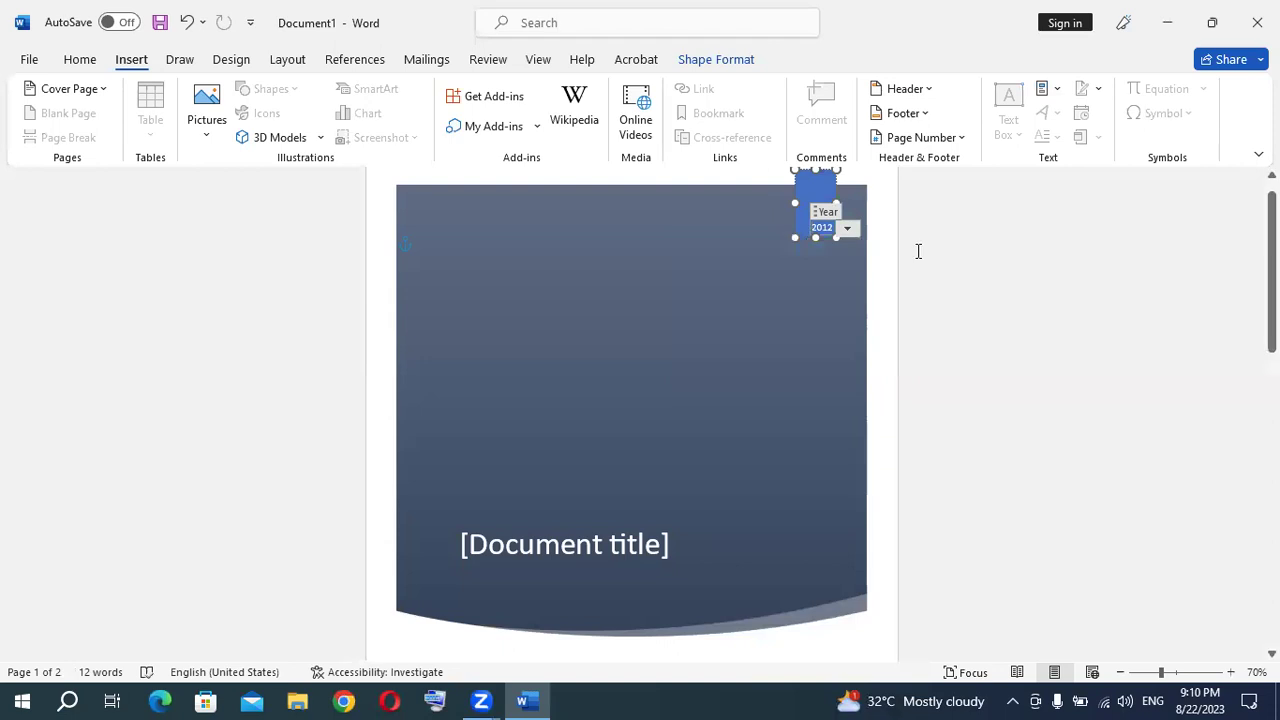
{"action": "left_click", "coordinate": [826, 250]}
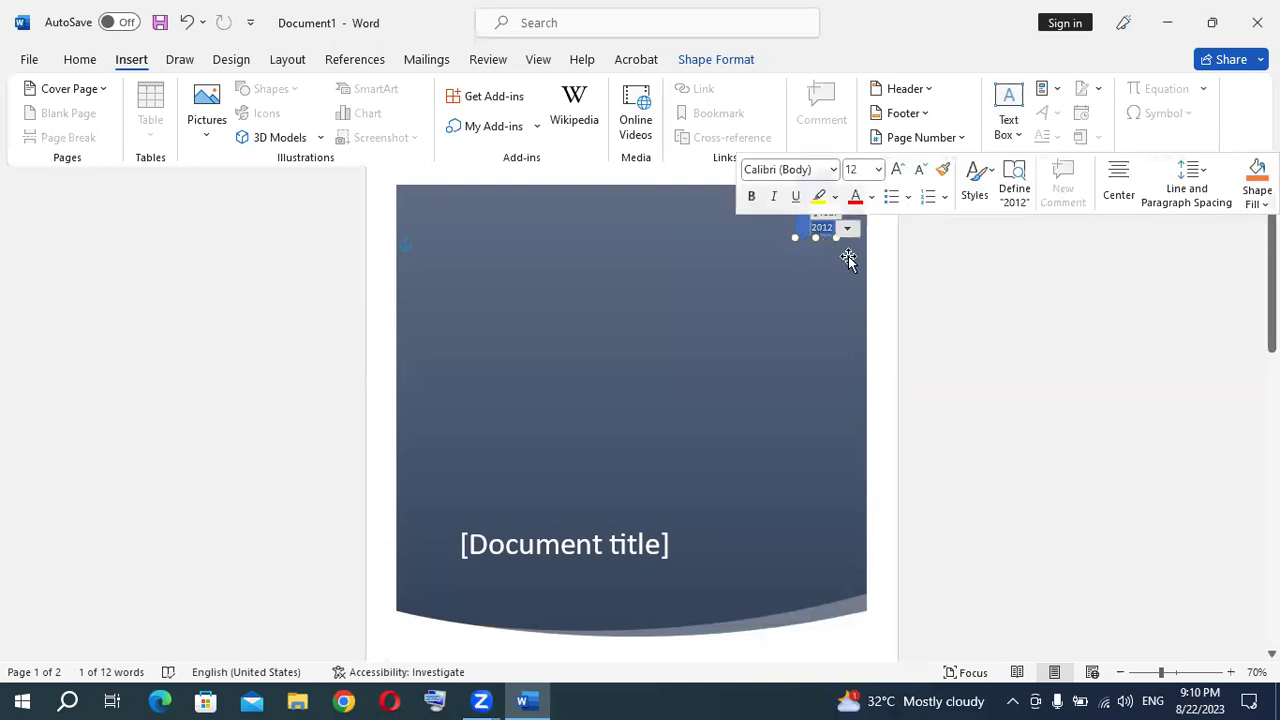
{"action": "type", "text": "202323"}
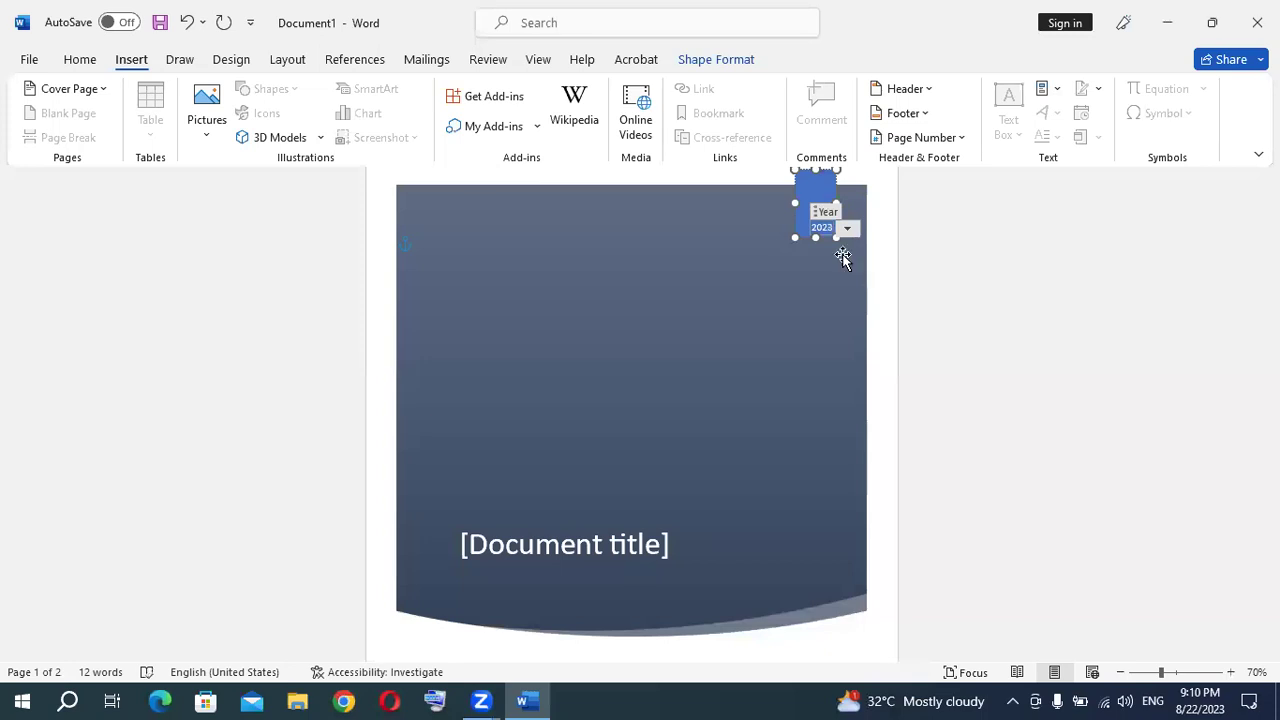
{"action": "left_click", "coordinate": [742, 283]}
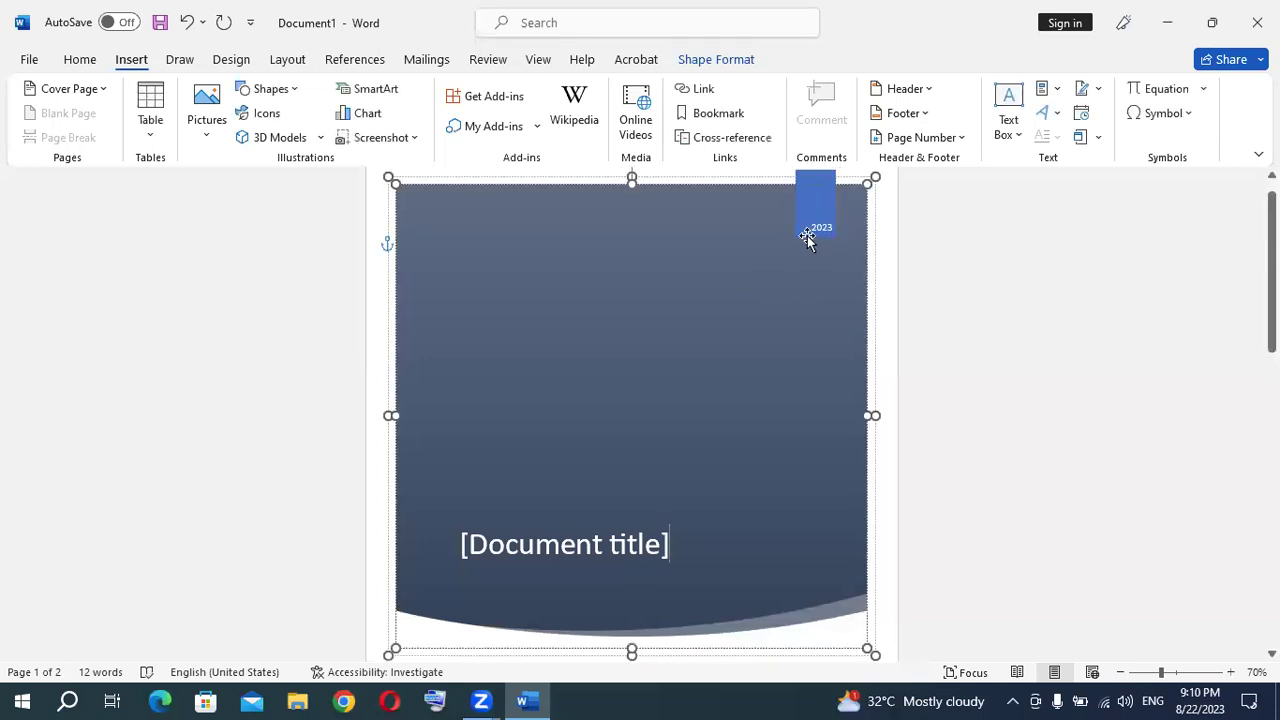
{"action": "scroll", "coordinate": [789, 337], "scroll_direction": "down", "scroll_amount": 1}
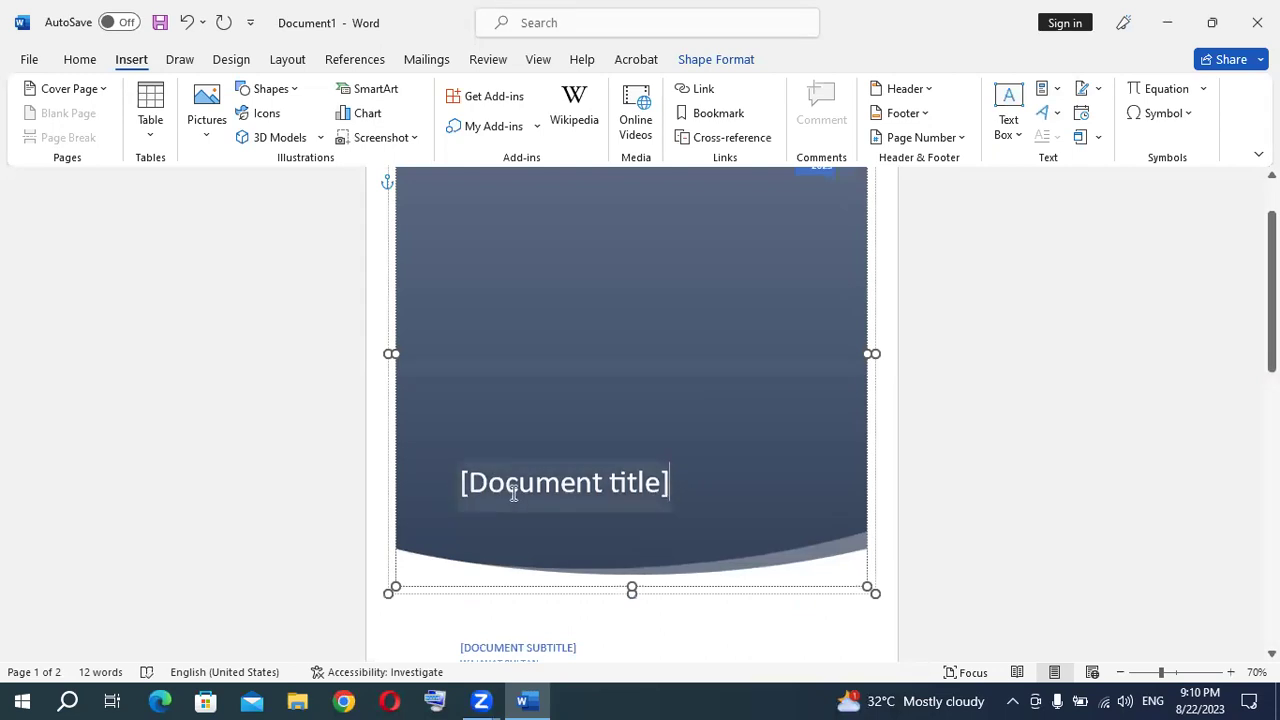
- Replace the [Document title] placeholder with OFFICE MANAGEMENT
{"action": "left_click", "coordinate": [648, 500]}
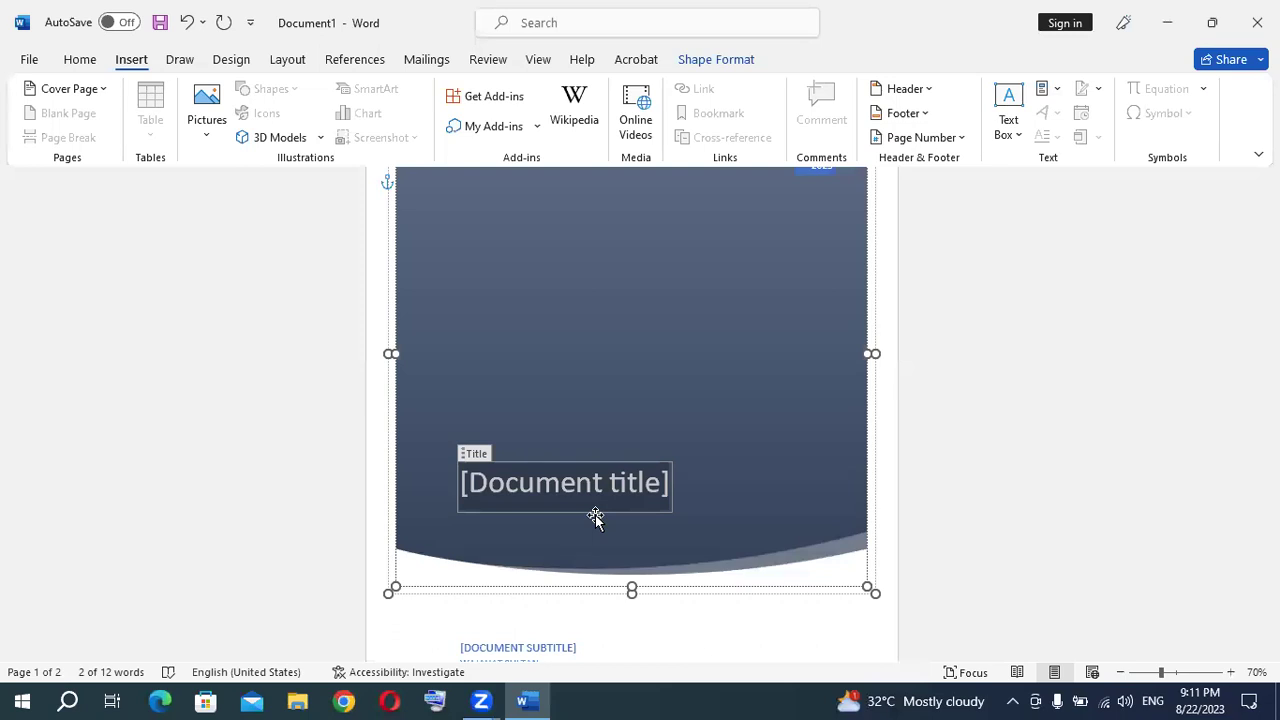
{"action": "type", "text": "OFFICE MANA"}
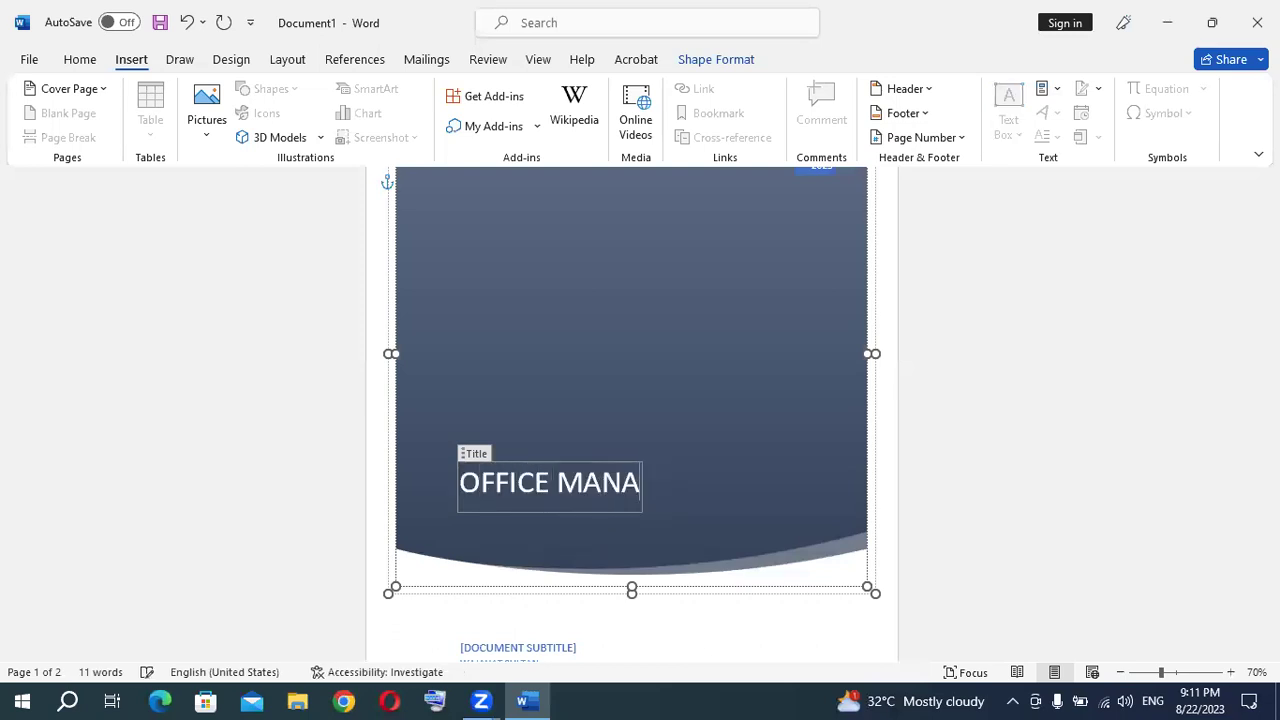
{"action": "type", "text": "GEMENT"}
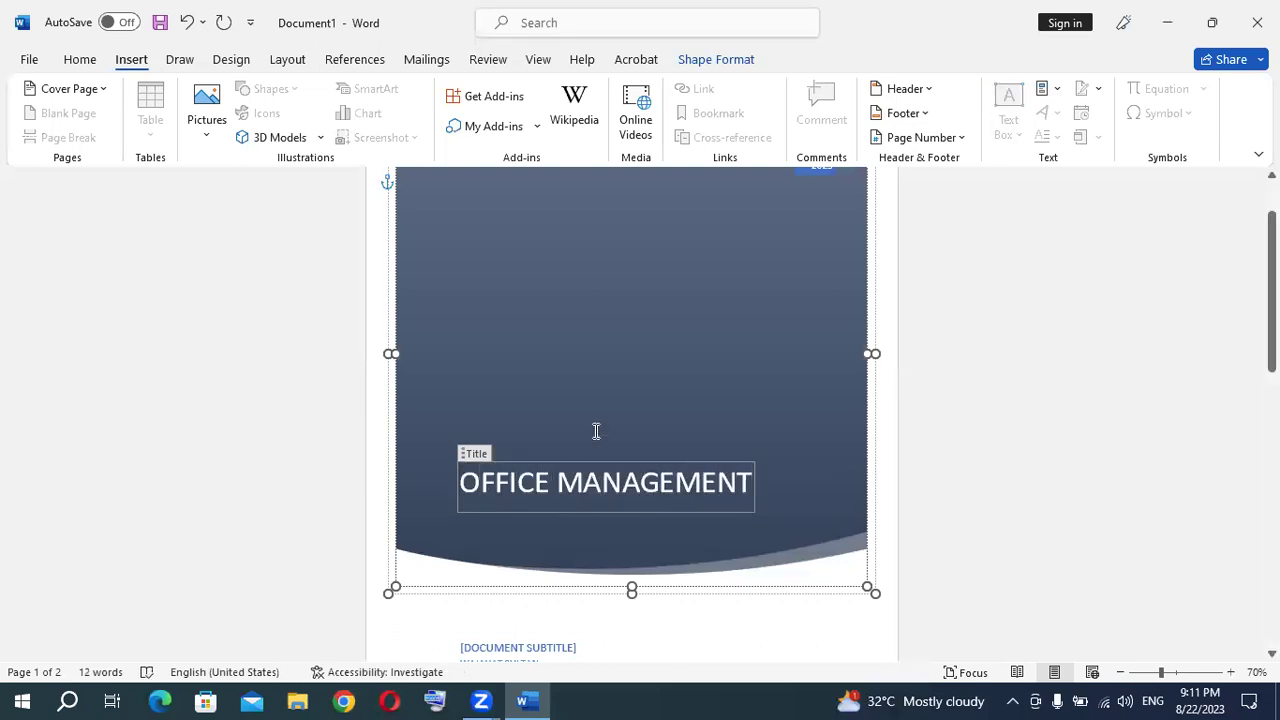
{"action": "scroll", "coordinate": [597, 432], "scroll_direction": "down", "scroll_amount": 3}
- Type MICROSOFT WORD in the subtitle placeholder and the courses text over the author line
{"action": "left_click", "coordinate": [512, 524]}
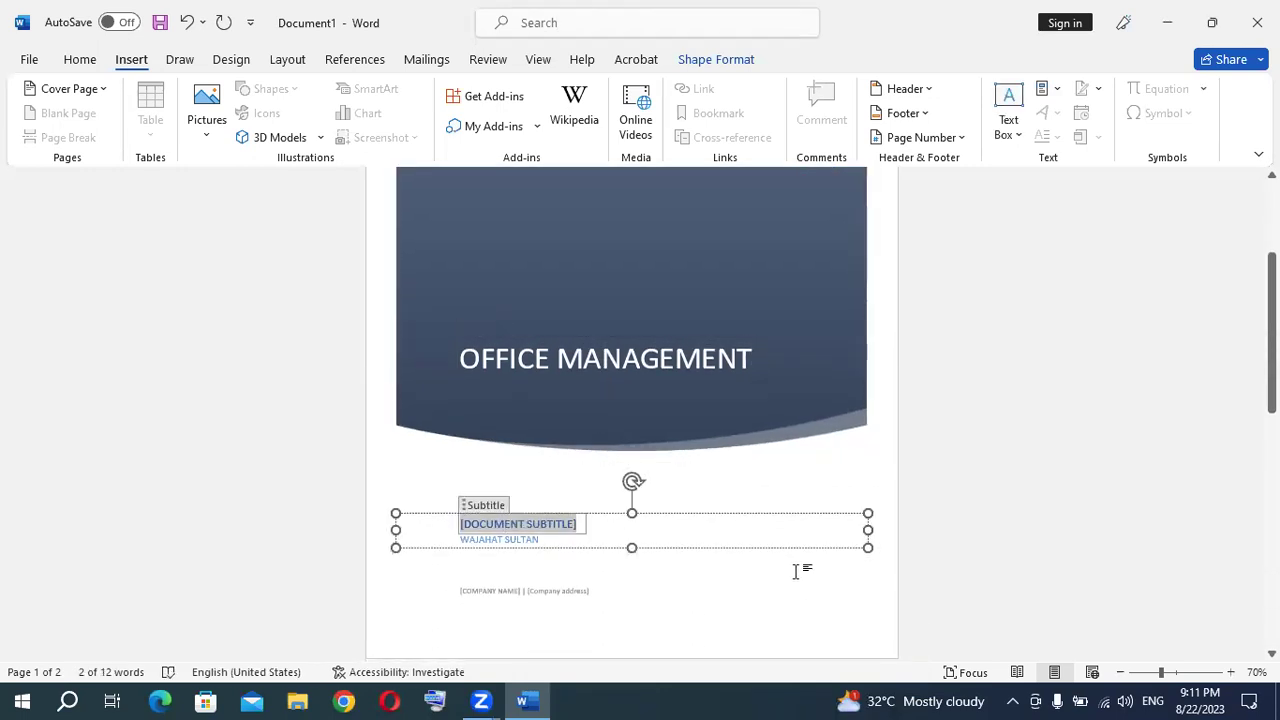
{"action": "type", "text": "MI"}
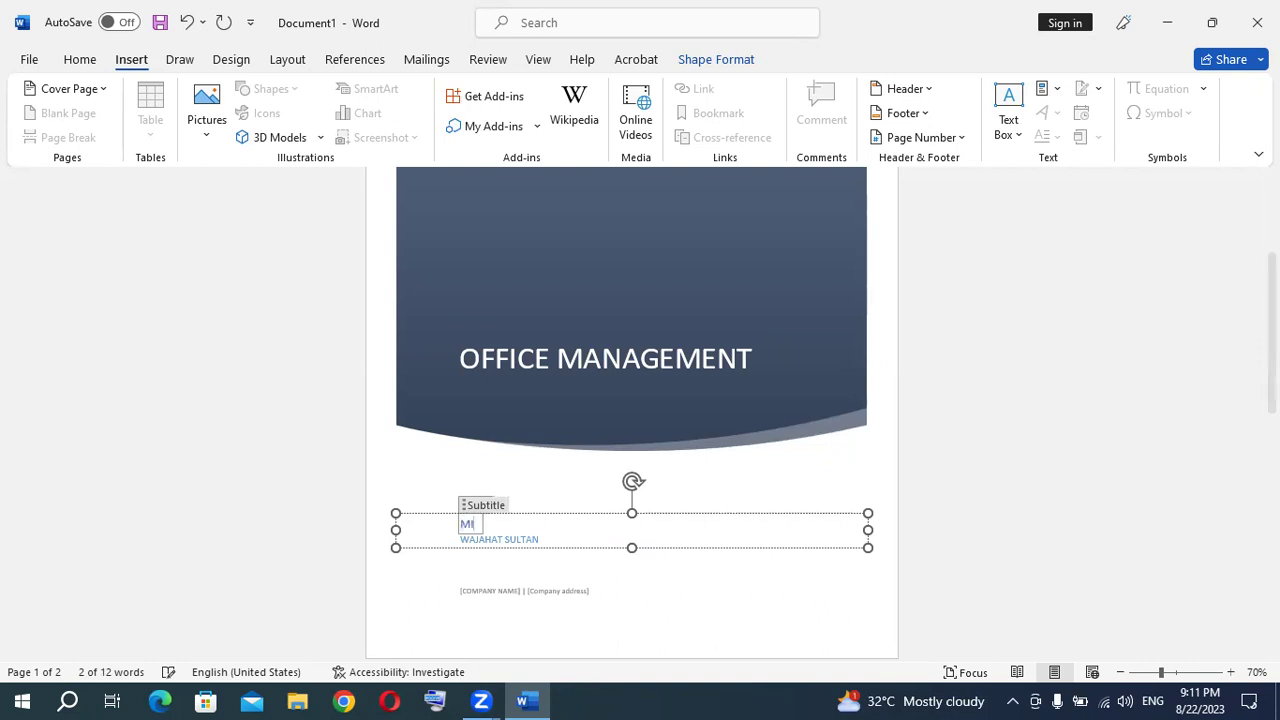
{"action": "type", "text": "CROSOFT"}
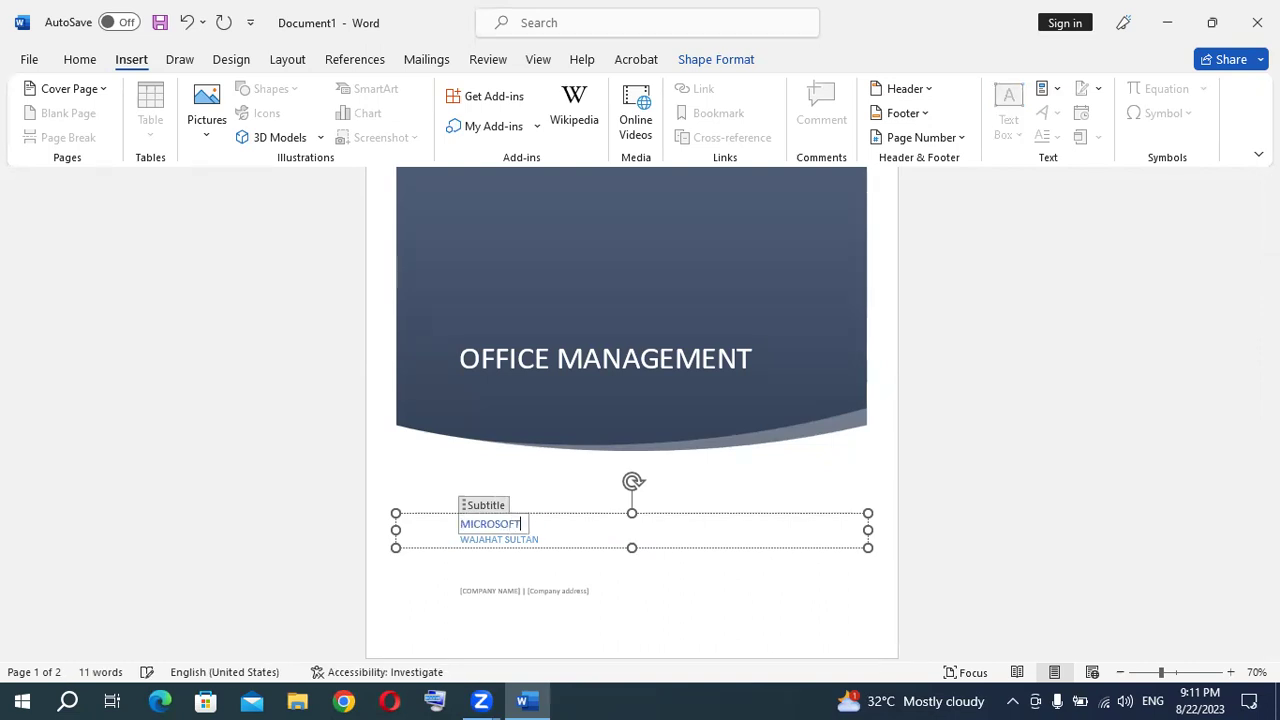
{"action": "type", "text": " WORD"}
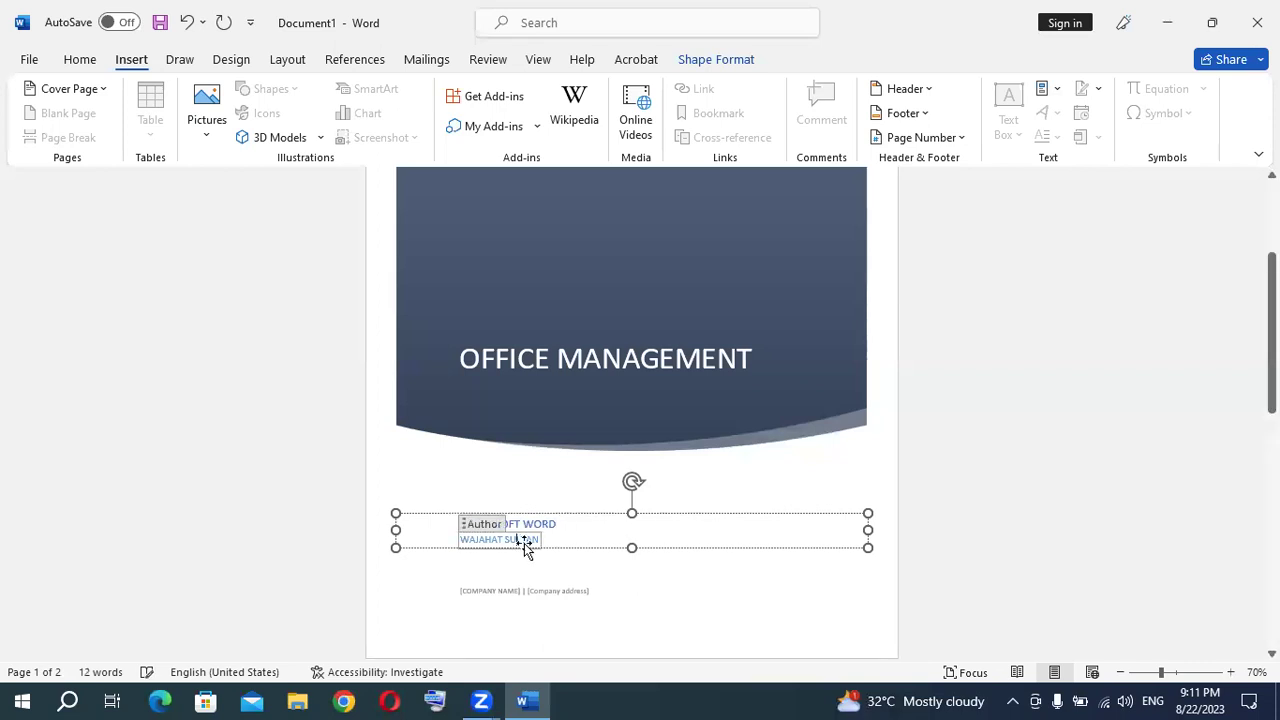
{"action": "double_click", "coordinate": [528, 540]}
{"action": "triple_click", "coordinate": [532, 541]}
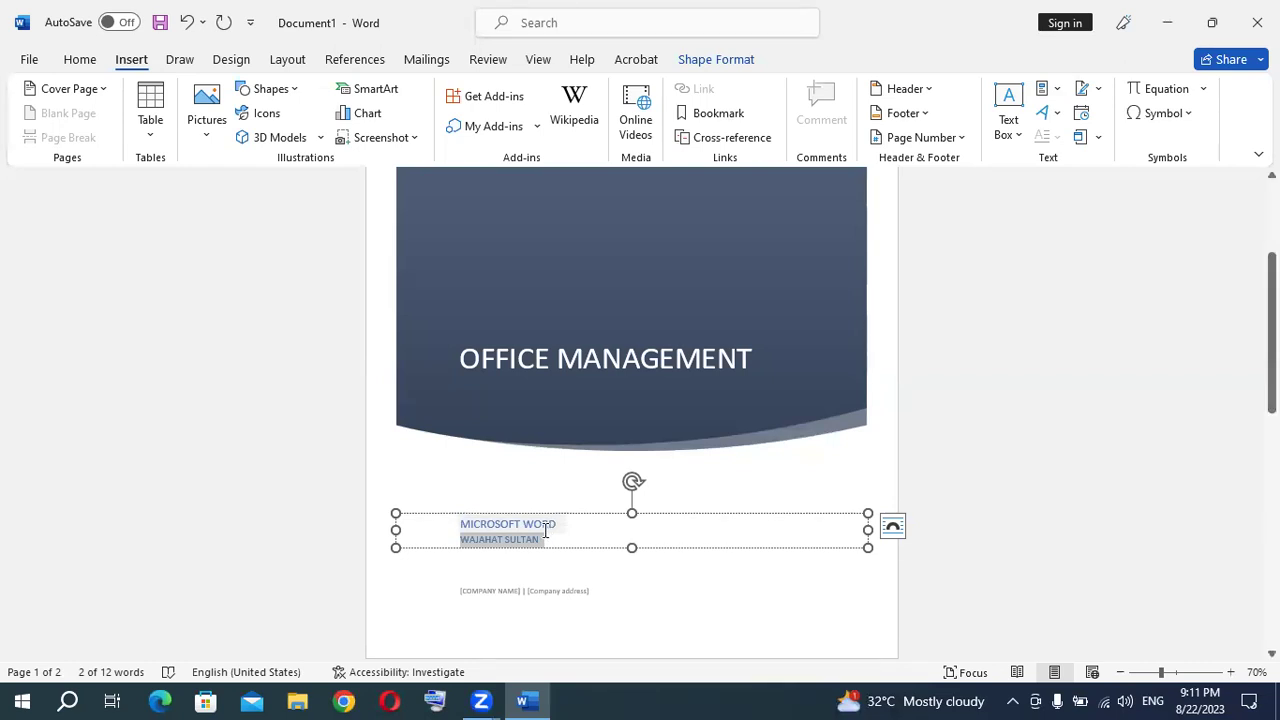
{"action": "type", "text": "PROFESSIO"}
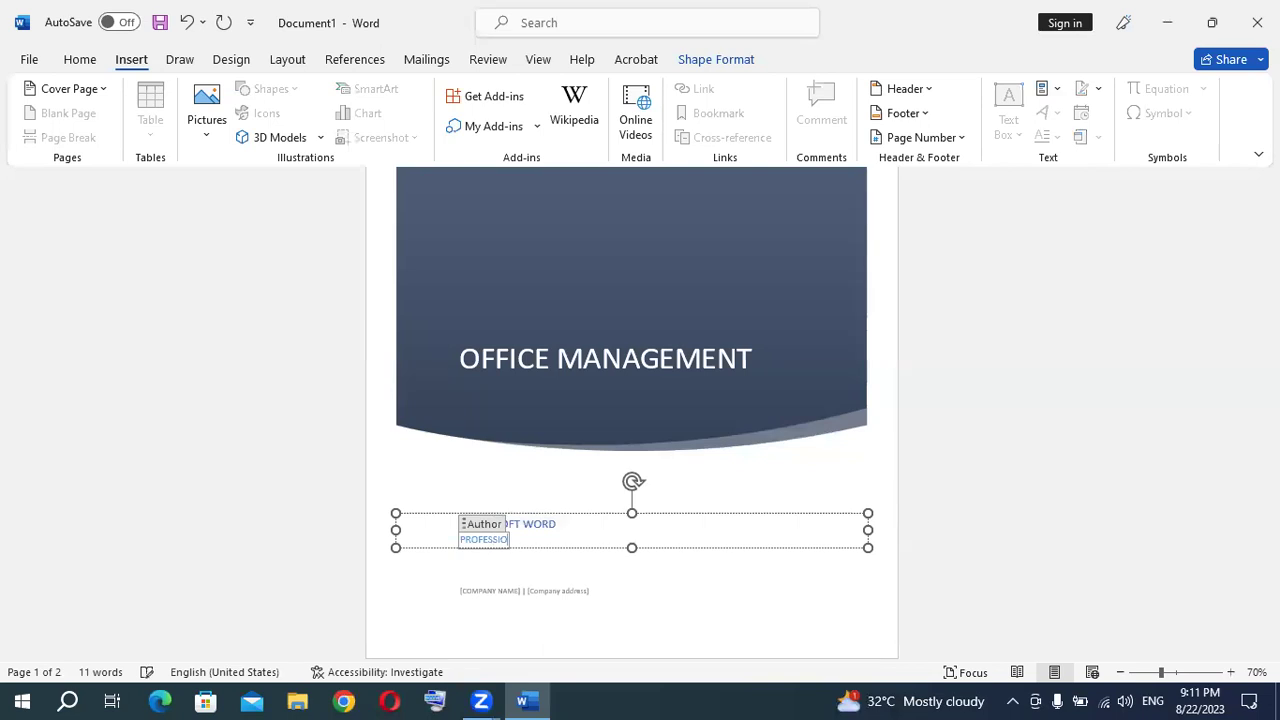
{"action": "type", "text": "NAL & SHORT TERM COMP"}
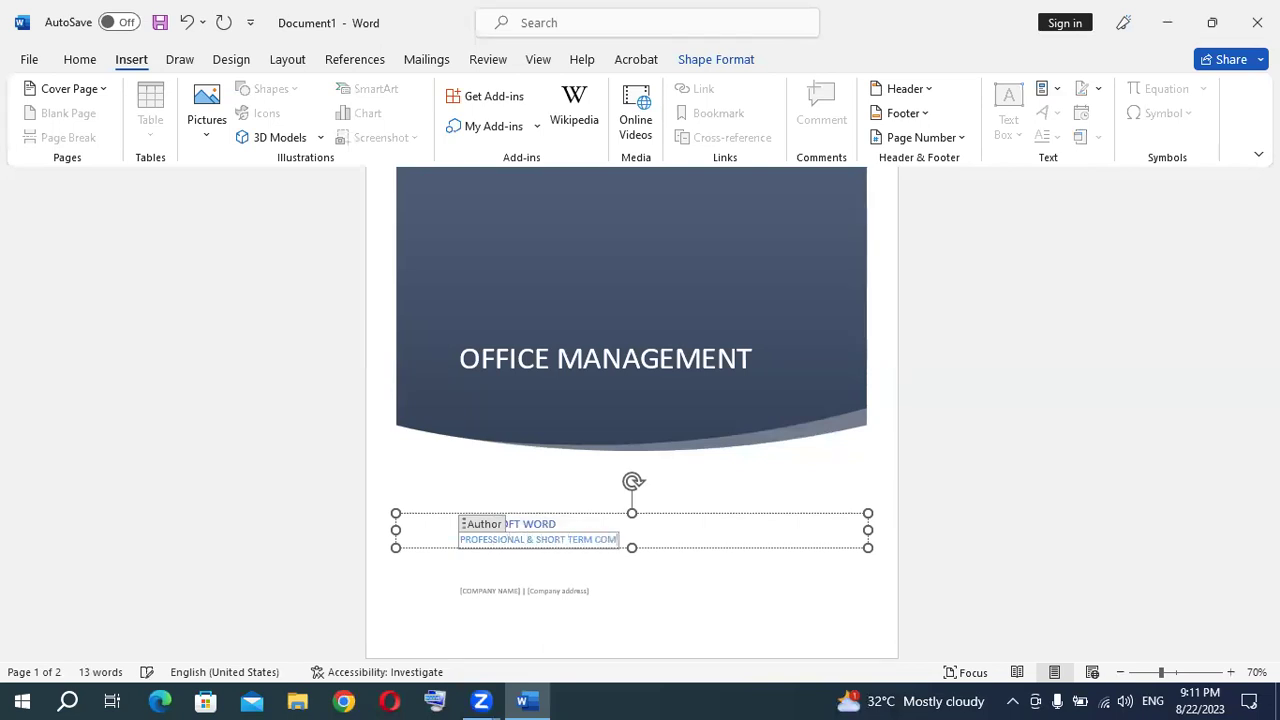
{"action": "type", "text": "UTER COURSES"}
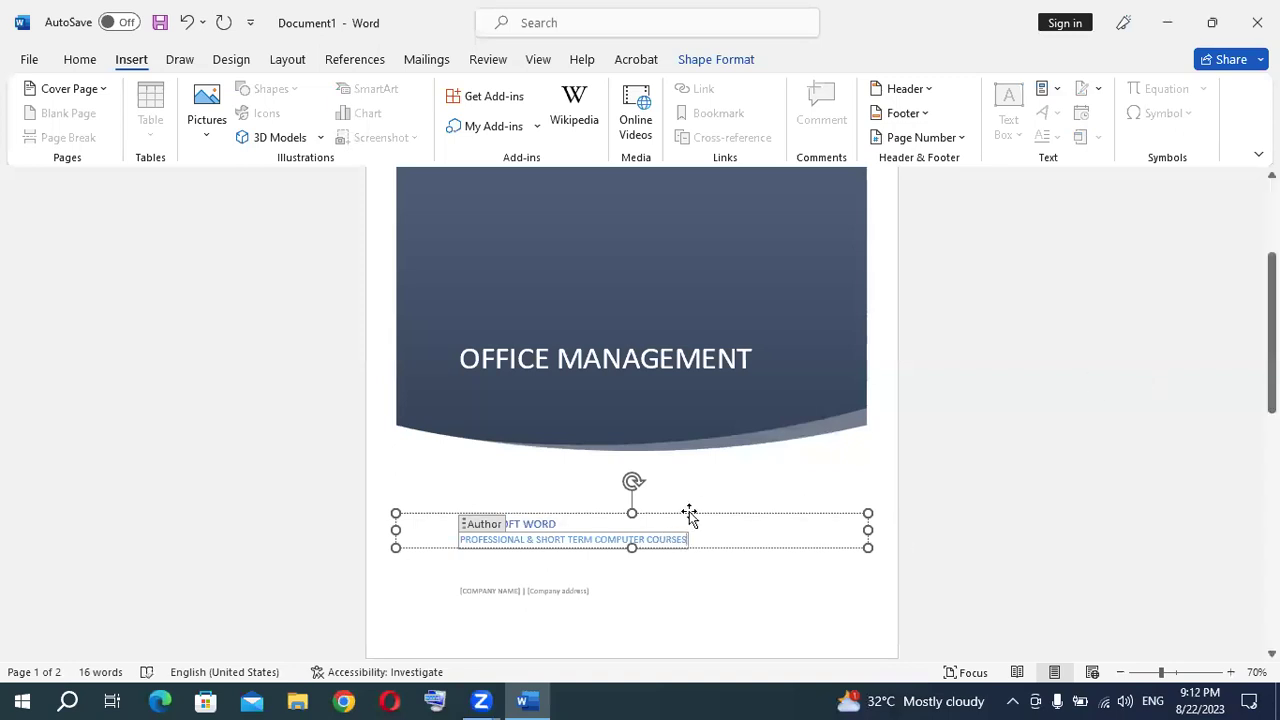
{"action": "triple_click", "coordinate": [669, 539]}
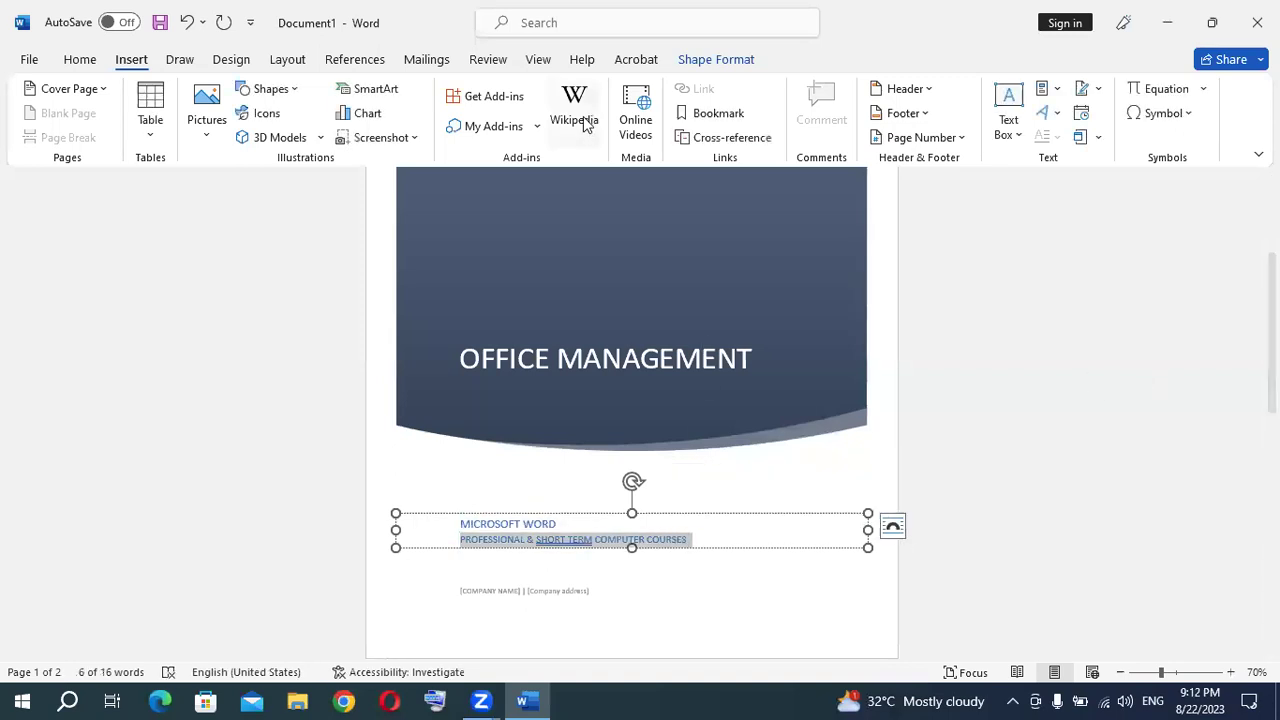
- Resize the courses line to 16 pt with Grow/Shrink Font so it fits one line
{"action": "left_click", "coordinate": [93, 62]}
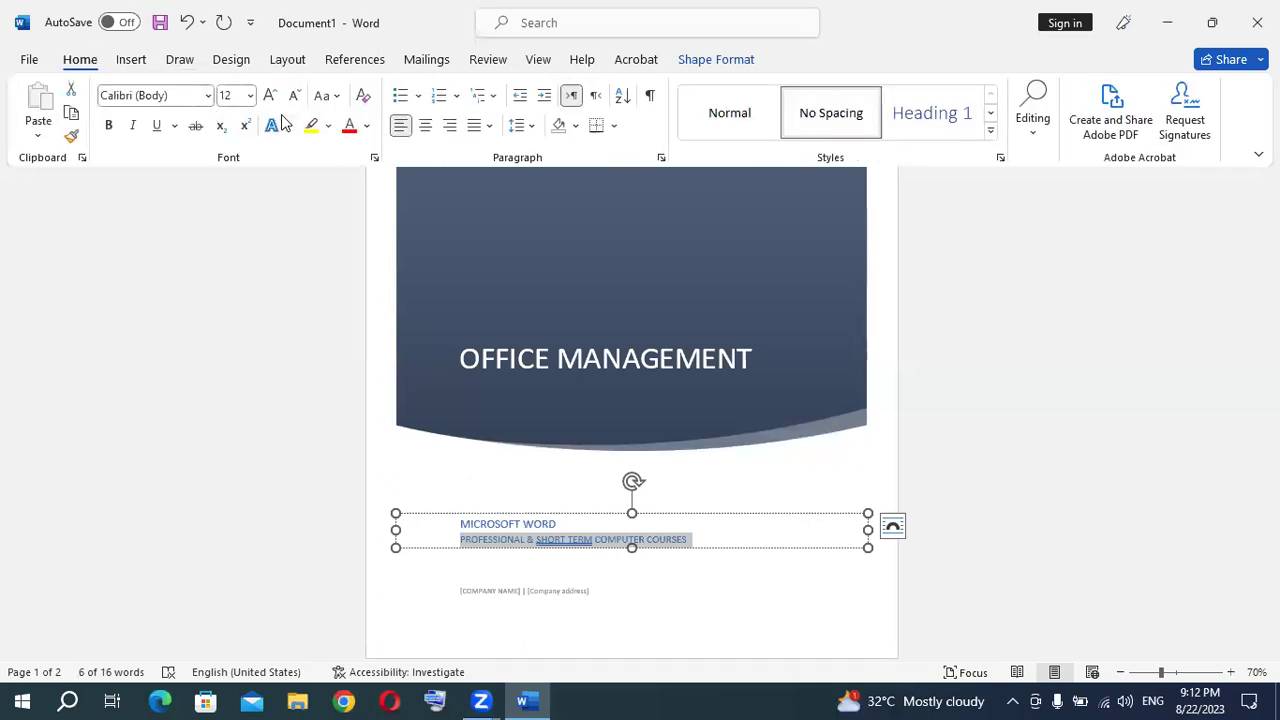
{"action": "left_click", "coordinate": [270, 97]}
{"action": "left_click", "coordinate": [270, 97]}
{"action": "left_click", "coordinate": [270, 97]}
{"action": "left_click", "coordinate": [270, 97]}
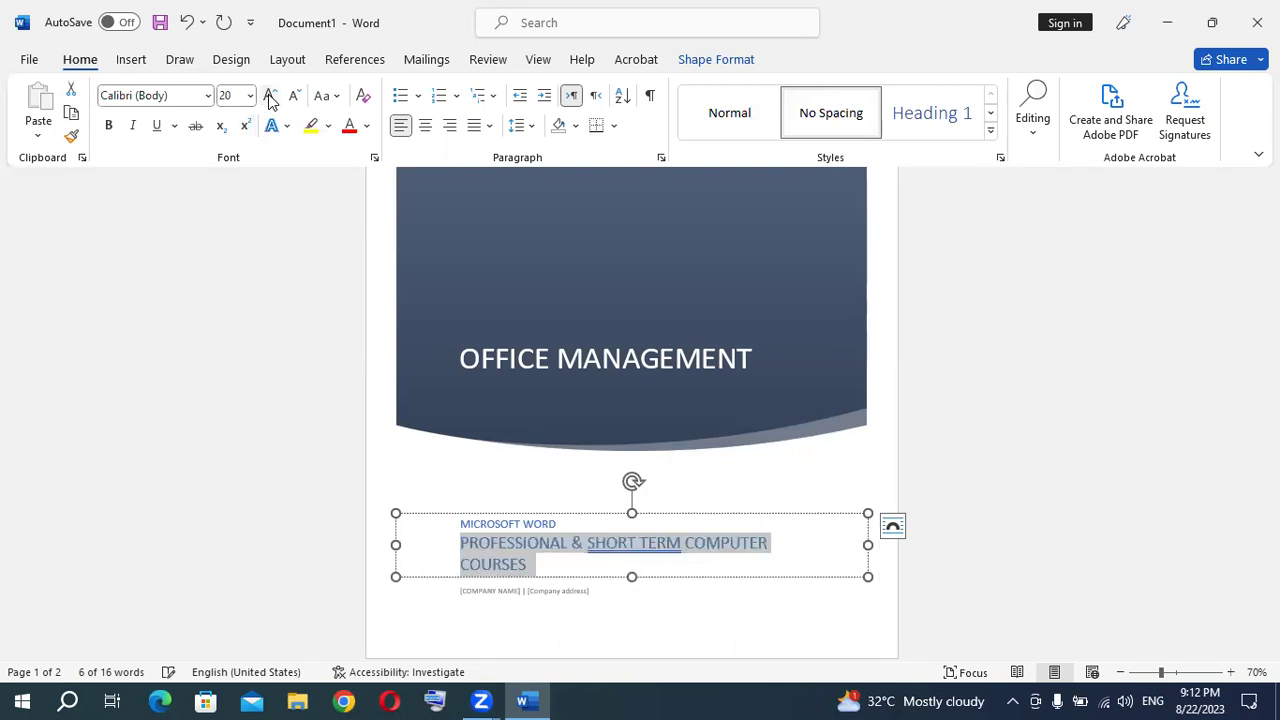
{"action": "left_click", "coordinate": [296, 97]}
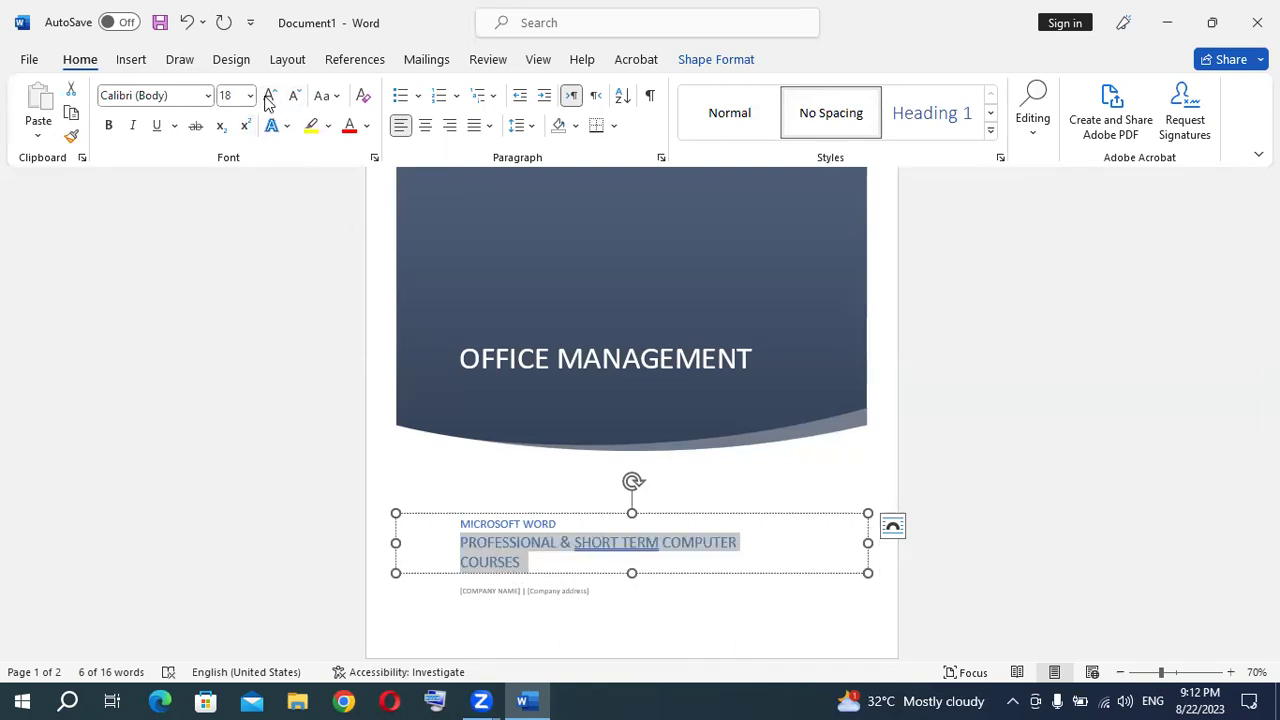
{"action": "left_click", "coordinate": [298, 97]}
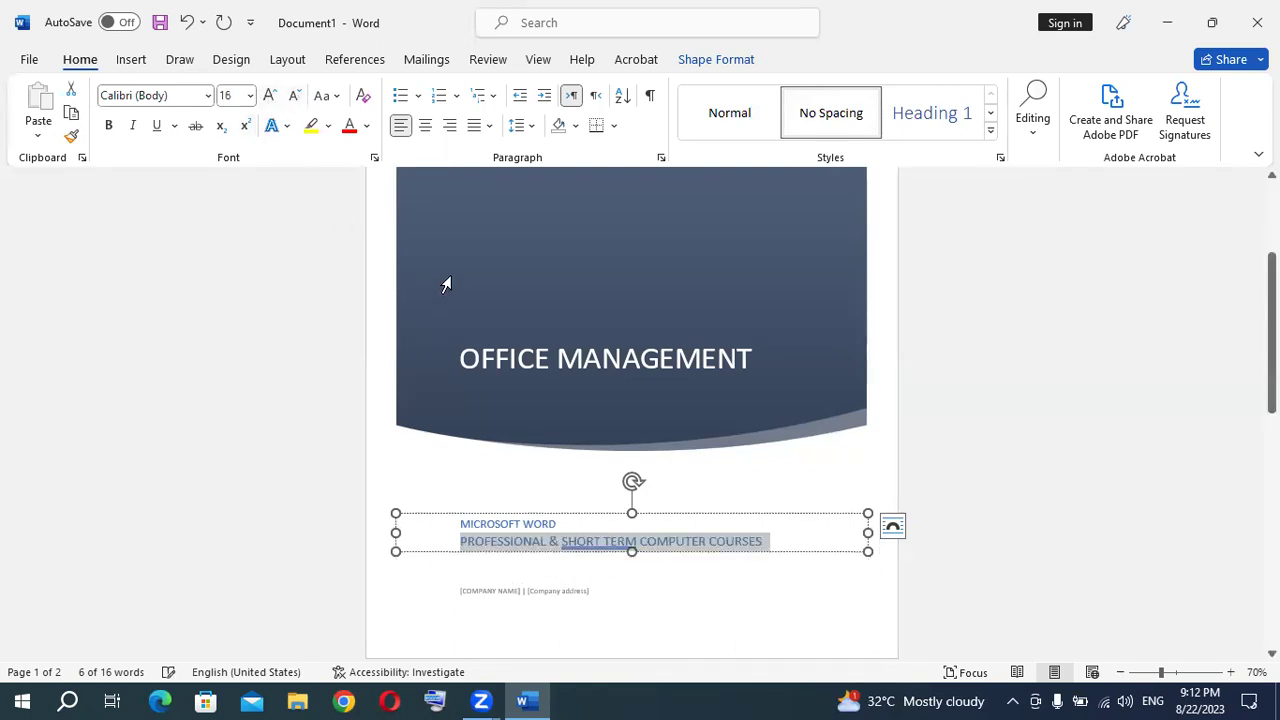
- Enlarge the MICROSOFT WORD line three Grow Font steps
{"action": "double_click", "coordinate": [534, 524]}
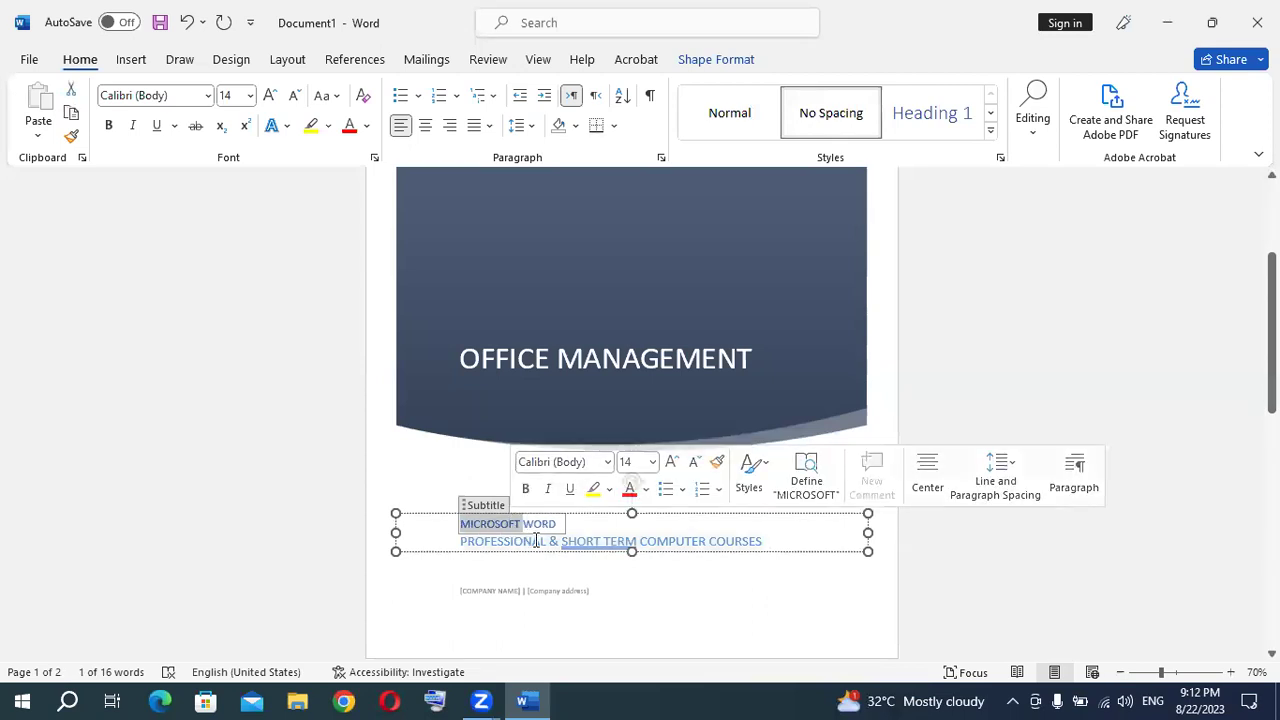
{"action": "left_click_drag", "start_coordinate": [512, 524], "coordinate": [762, 541]}
{"action": "left_click", "coordinate": [543, 523]}
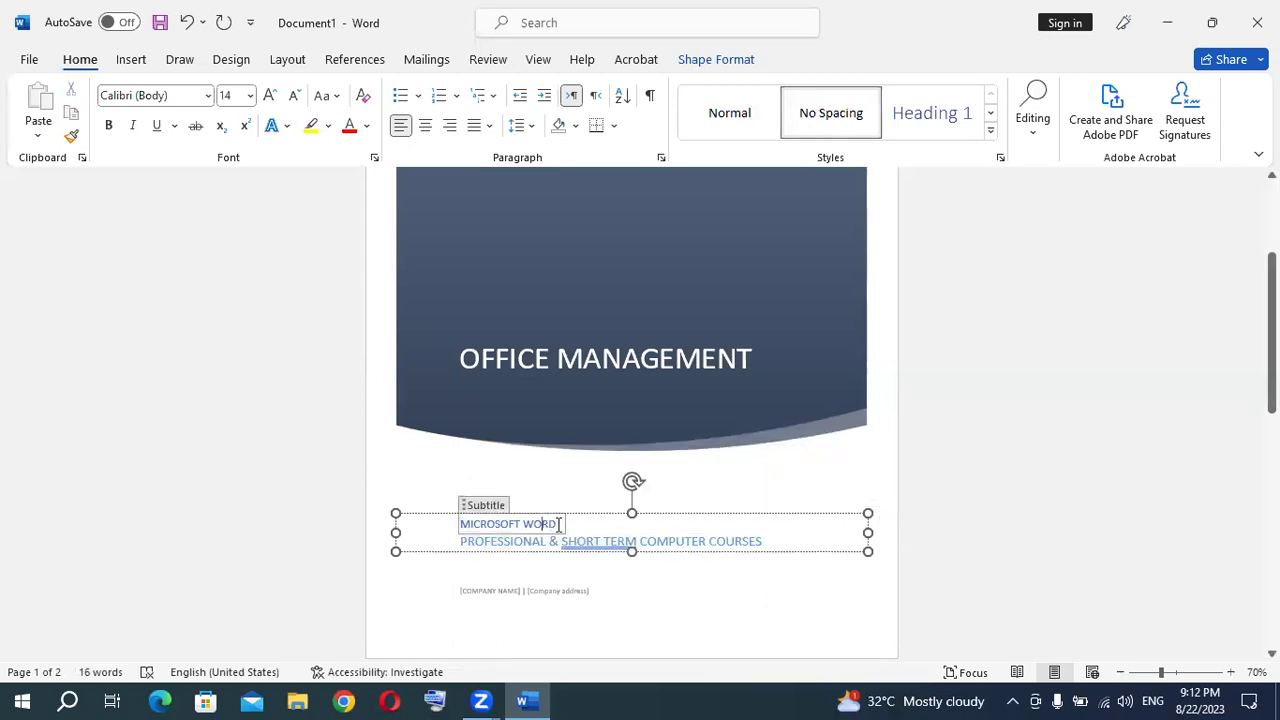
{"action": "left_click_drag", "start_coordinate": [557, 524], "coordinate": [458, 521]}
{"action": "left_click", "coordinate": [270, 95]}
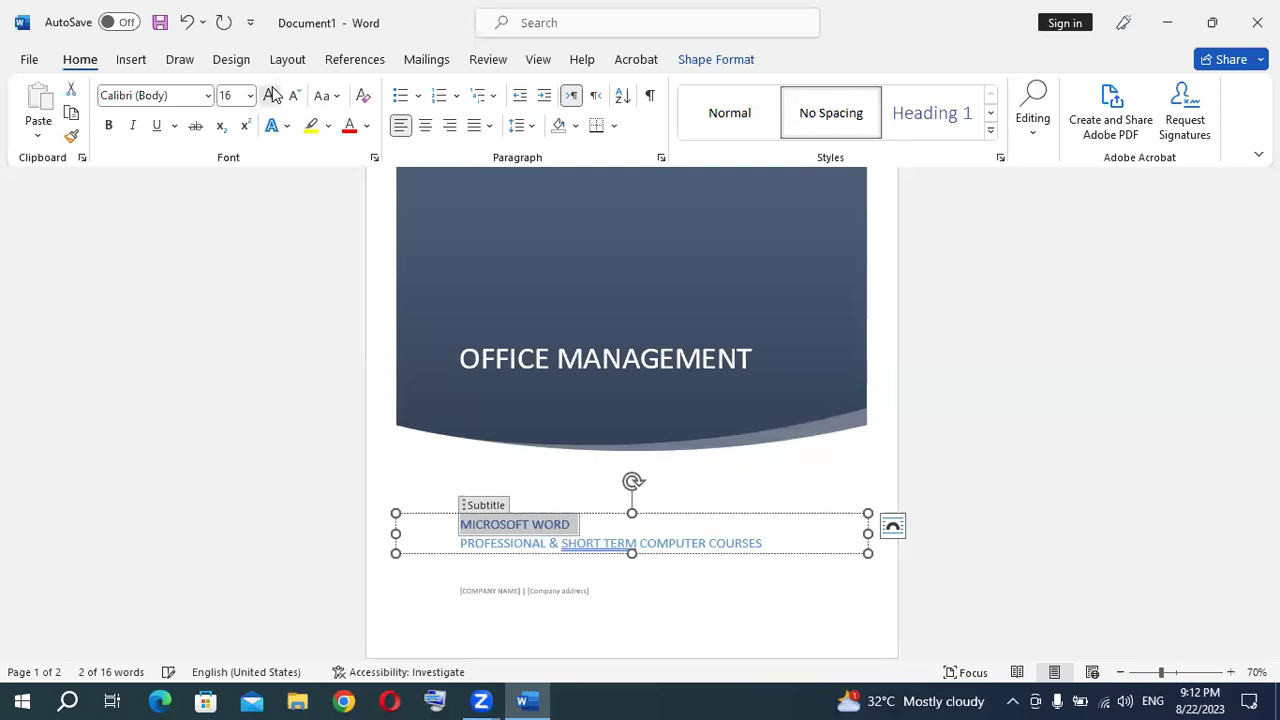
{"action": "left_click", "coordinate": [270, 95]}
{"action": "left_click", "coordinate": [270, 95]}
{"action": "left_click", "coordinate": [270, 95]}
{"action": "left_click", "coordinate": [800, 491]}
{"action": "scroll", "coordinate": [877, 477], "scroll_direction": "up", "scroll_amount": 3}
{"action": "scroll", "coordinate": [820, 423], "scroll_direction": "down", "scroll_amount": 2}
{"action": "scroll", "coordinate": [820, 420], "scroll_direction": "down", "scroll_amount": 3}
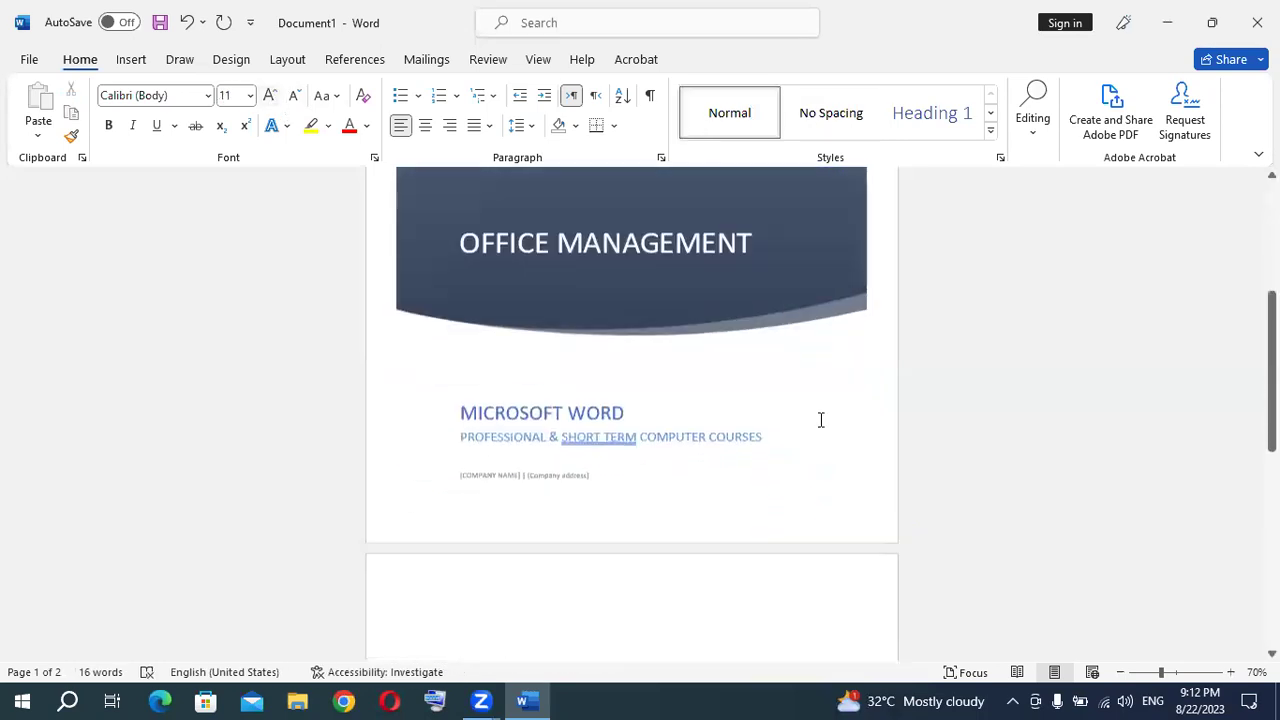
- Accept the SHORT-TERM spelling suggestion in the courses line and zoom to 110%
{"action": "left_click", "coordinate": [590, 436]}
{"action": "right_click", "coordinate": [591, 440]}
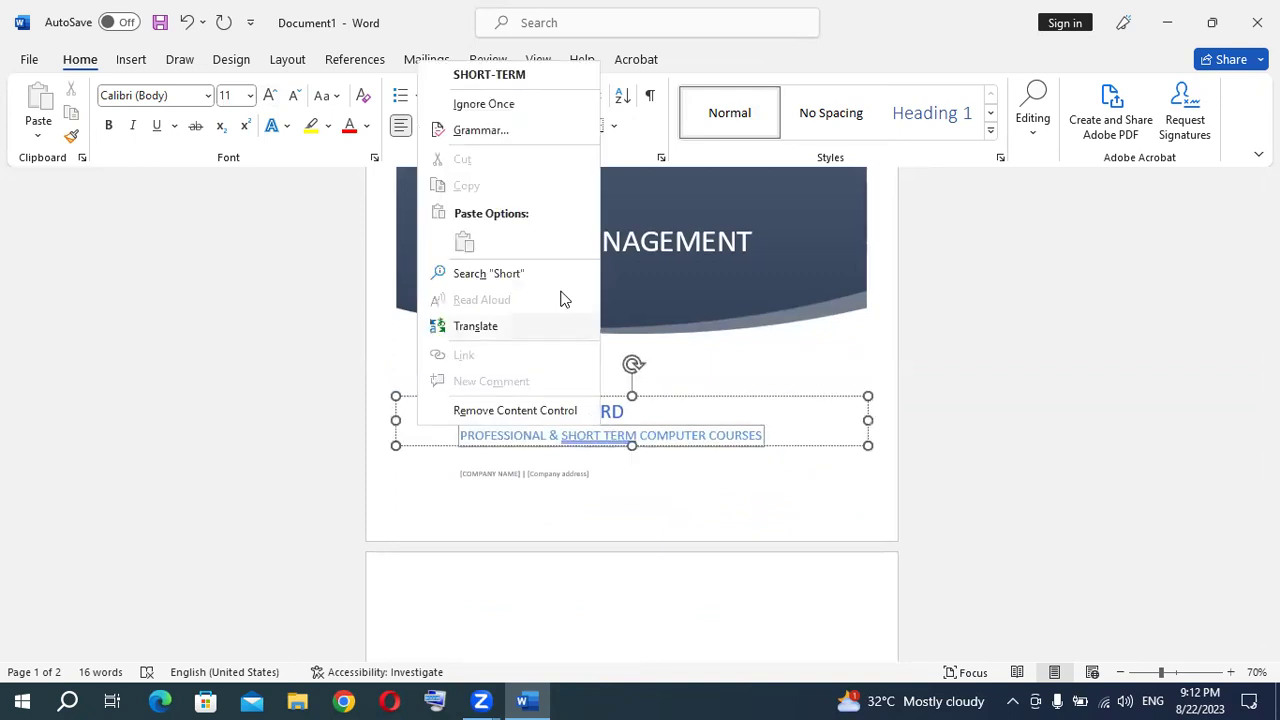
{"action": "left_click", "coordinate": [491, 75]}
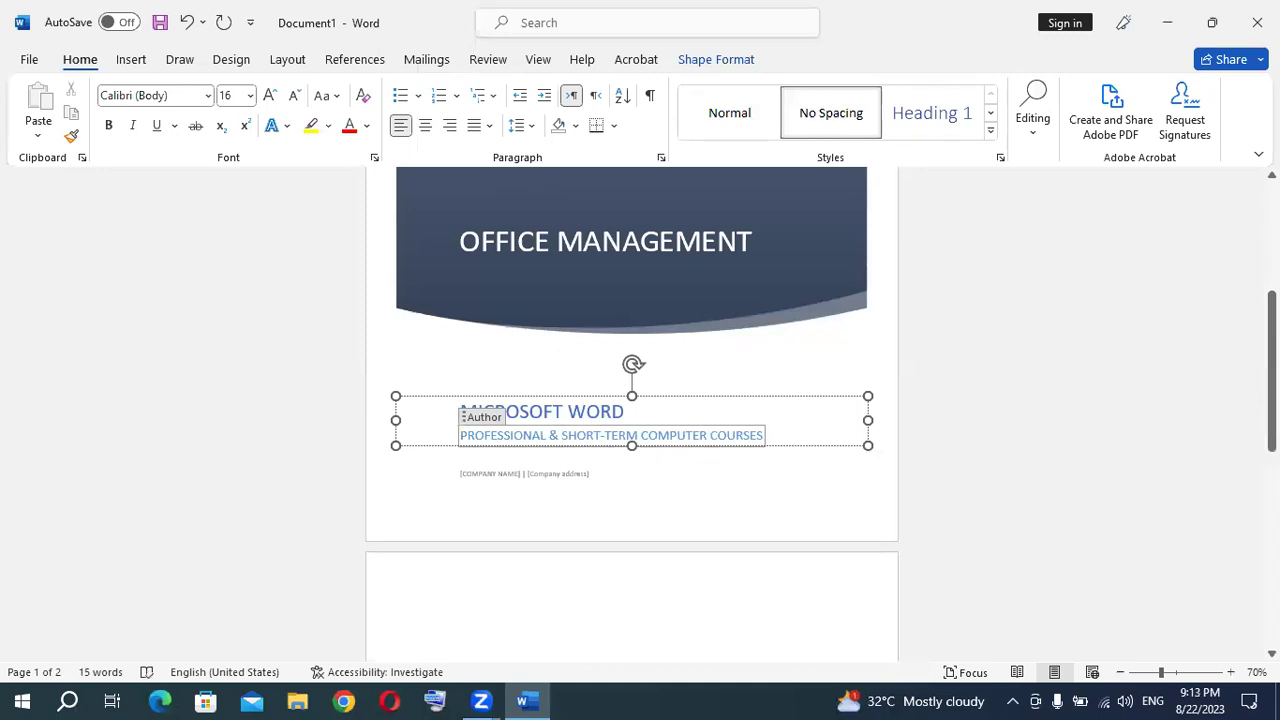
{"action": "left_click", "coordinate": [1231, 672]}
{"action": "left_click", "coordinate": [1231, 672]}
{"action": "left_click", "coordinate": [1231, 672]}
{"action": "left_click", "coordinate": [1231, 672]}
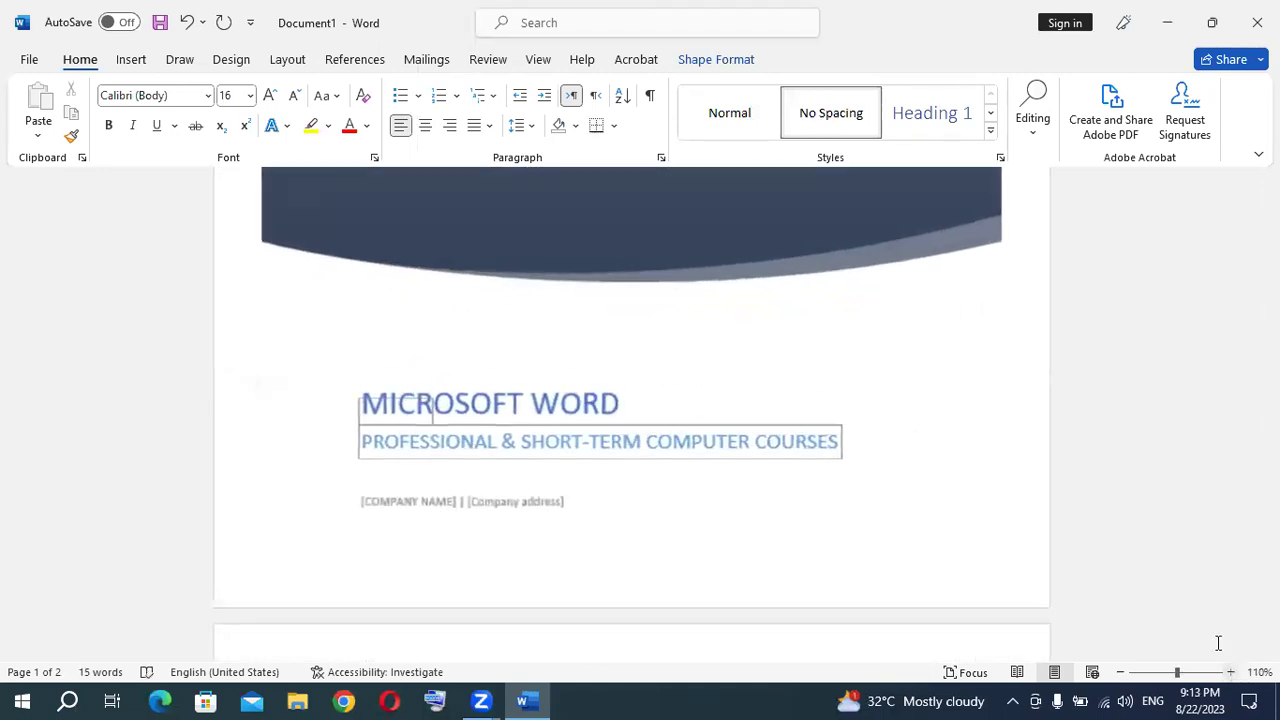
{"action": "left_click", "coordinate": [131, 59]}
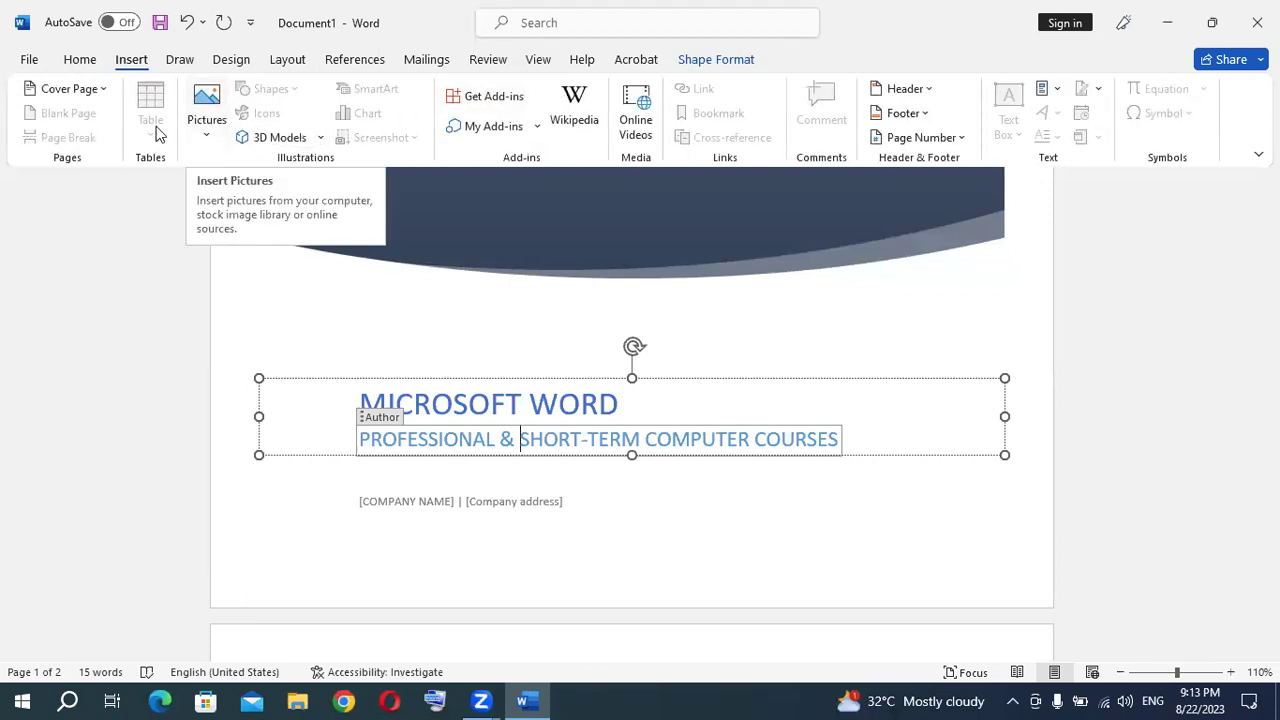
- Delete the company address placeholder text, then Ctrl+Z to restore it and SHORT TERM
{"action": "left_click", "coordinate": [388, 500]}
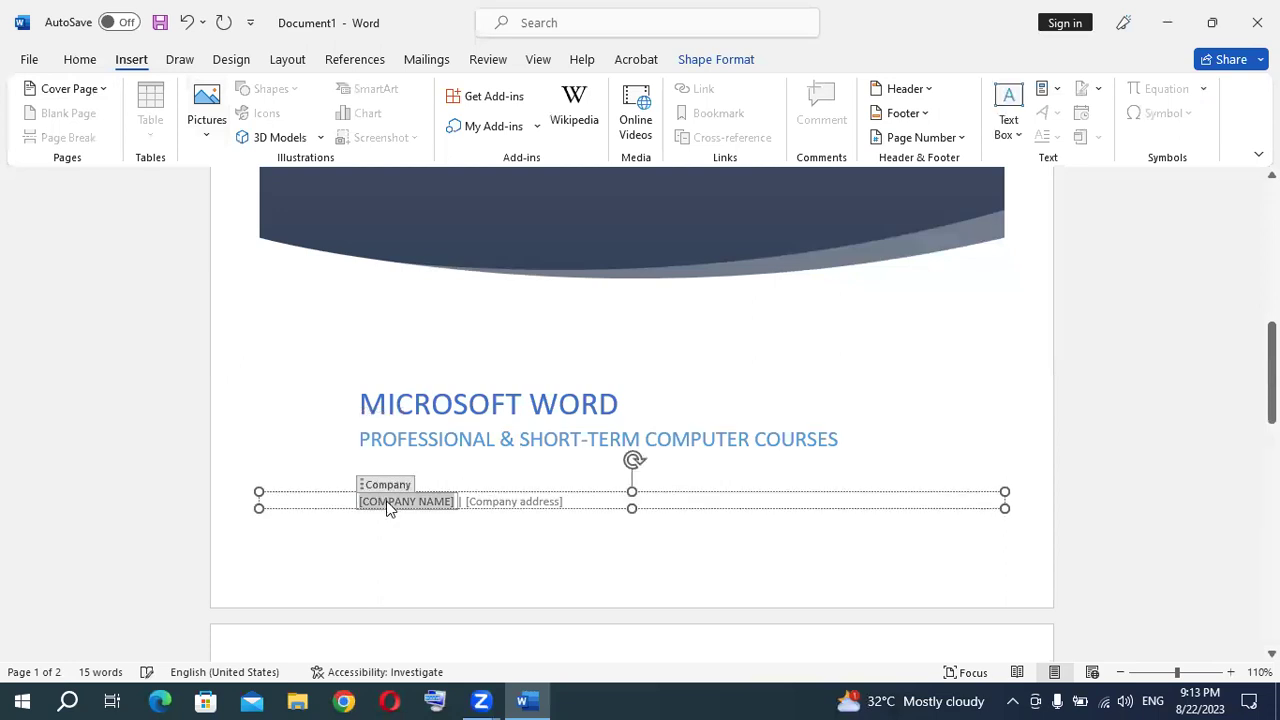
{"action": "left_click", "coordinate": [541, 501]}
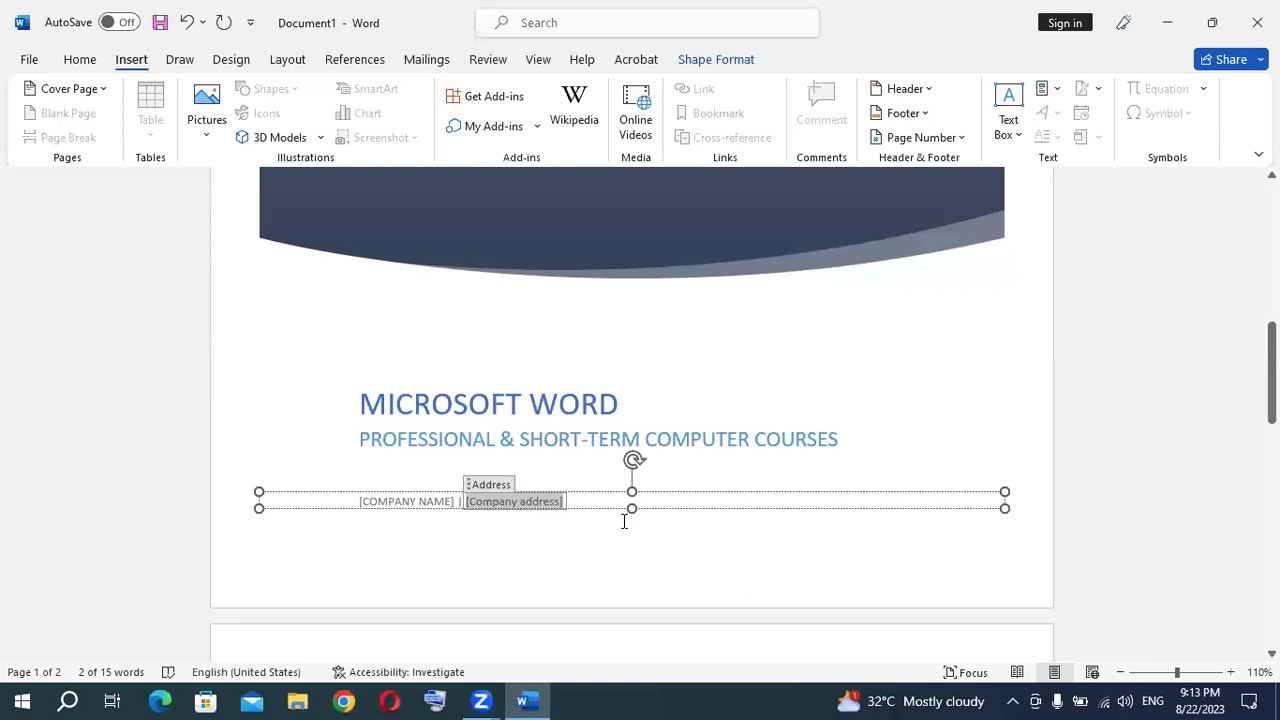
{"action": "key", "text": "Delete"}
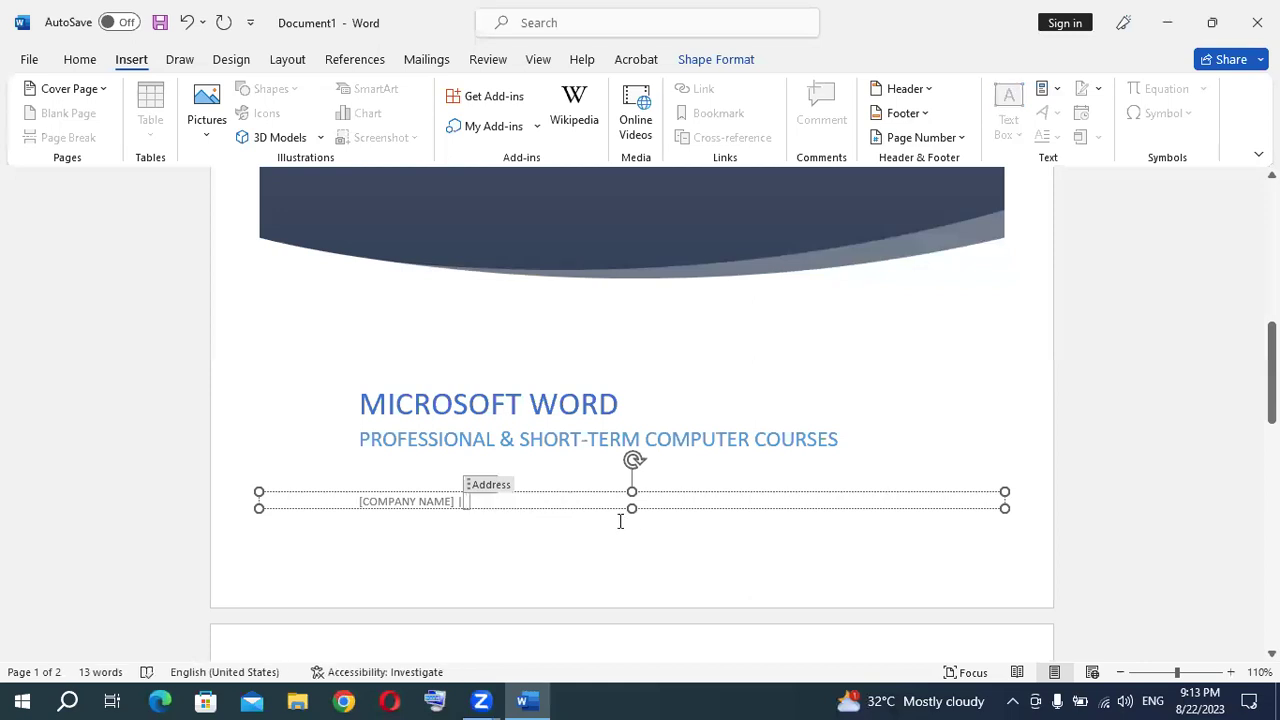
{"action": "key", "text": "ctrl+z"}
{"action": "key", "text": "ctrl+z"}
{"action": "scroll", "coordinate": [699, 506], "scroll_direction": "up", "scroll_amount": 2}
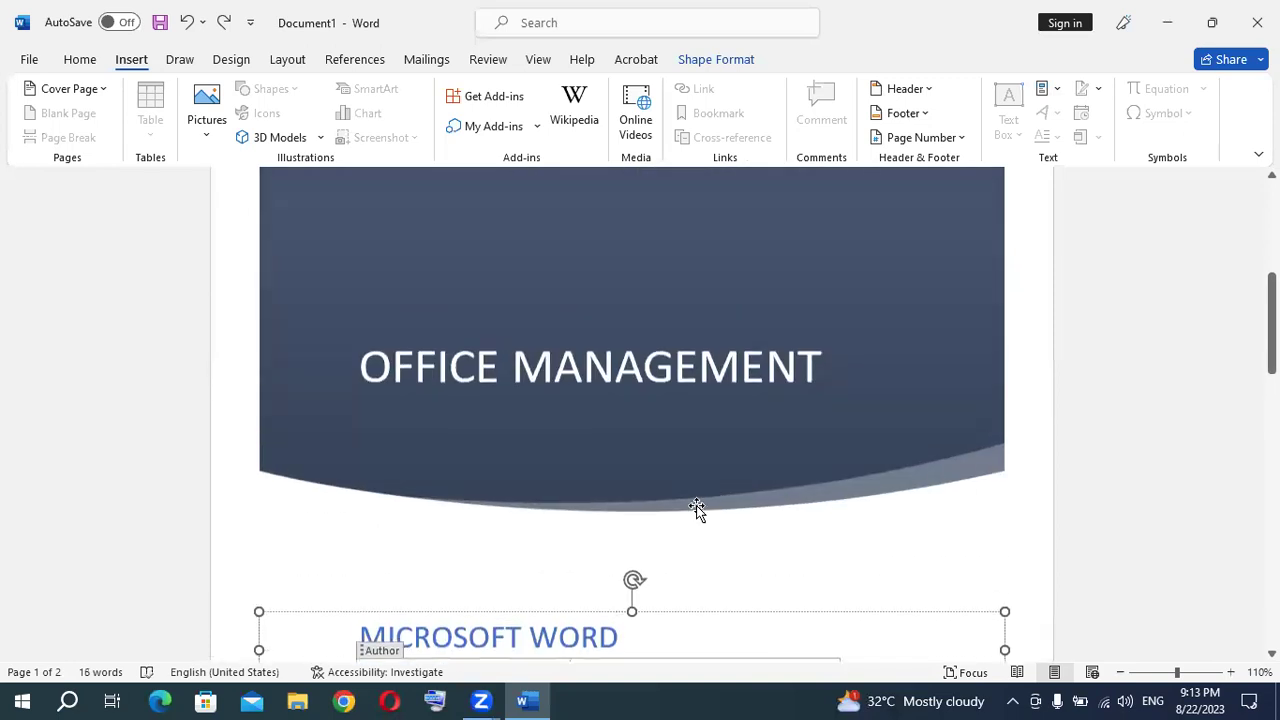
{"action": "scroll", "coordinate": [699, 506], "scroll_direction": "up", "scroll_amount": 2}
{"action": "scroll", "coordinate": [699, 506], "scroll_direction": "up", "scroll_amount": 3}
{"action": "scroll", "coordinate": [697, 502], "scroll_direction": "down", "scroll_amount": 3}
{"action": "scroll", "coordinate": [697, 502], "scroll_direction": "down", "scroll_amount": 8}
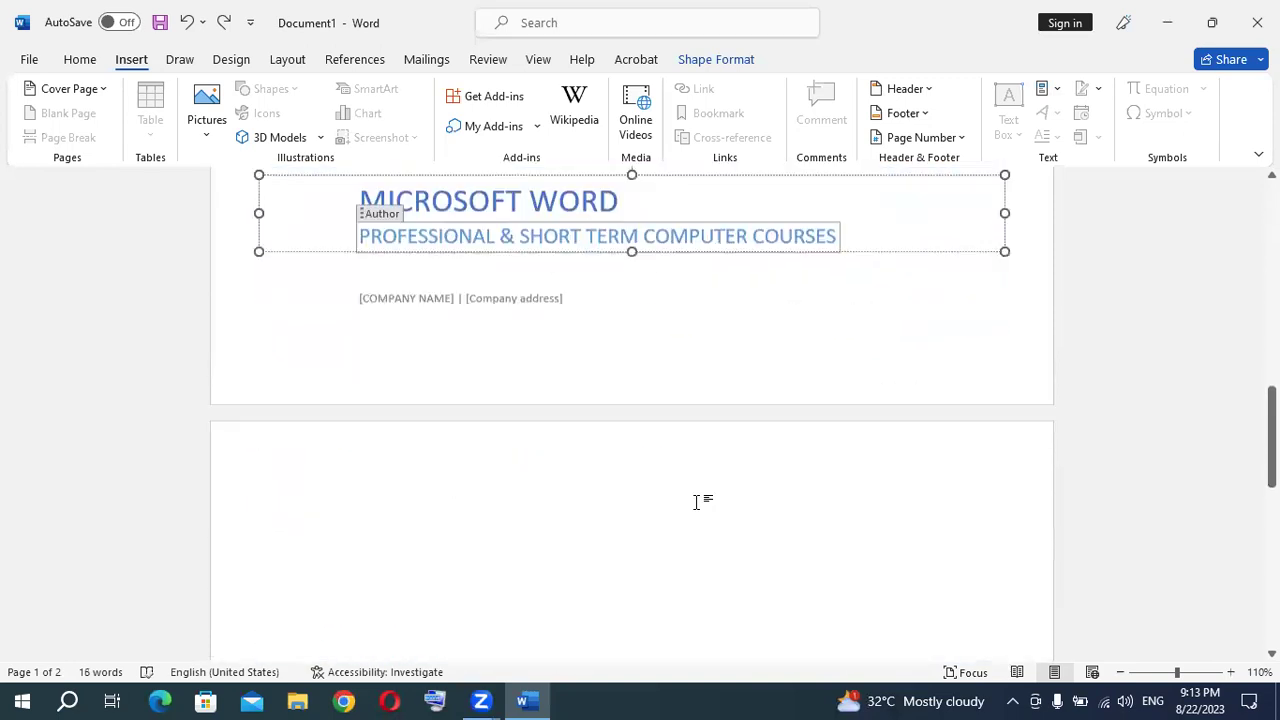
{"action": "scroll", "coordinate": [694, 500], "scroll_direction": "down", "scroll_amount": 2}
{"action": "scroll", "coordinate": [726, 454], "scroll_direction": "up", "scroll_amount": 3}
{"action": "scroll", "coordinate": [727, 455], "scroll_direction": "up", "scroll_amount": 2}
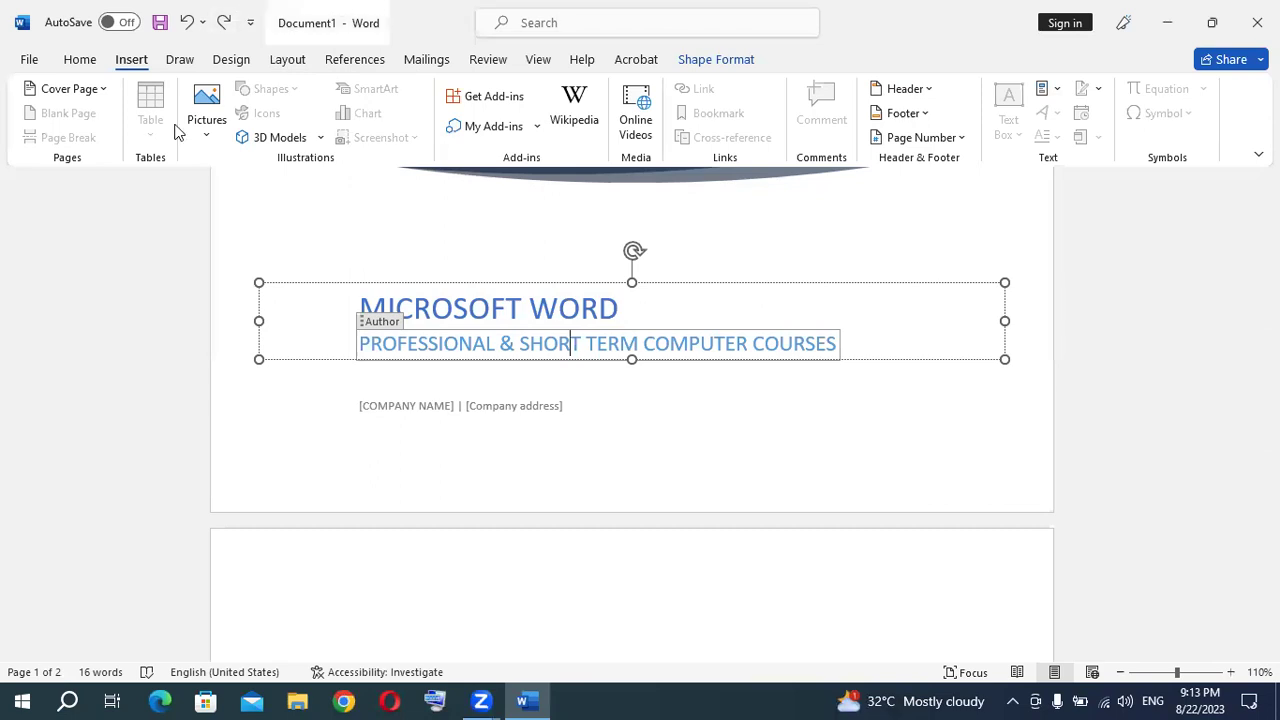
- Open the cover page design gallery and close it without choosing a design
{"action": "left_click", "coordinate": [97, 92]}
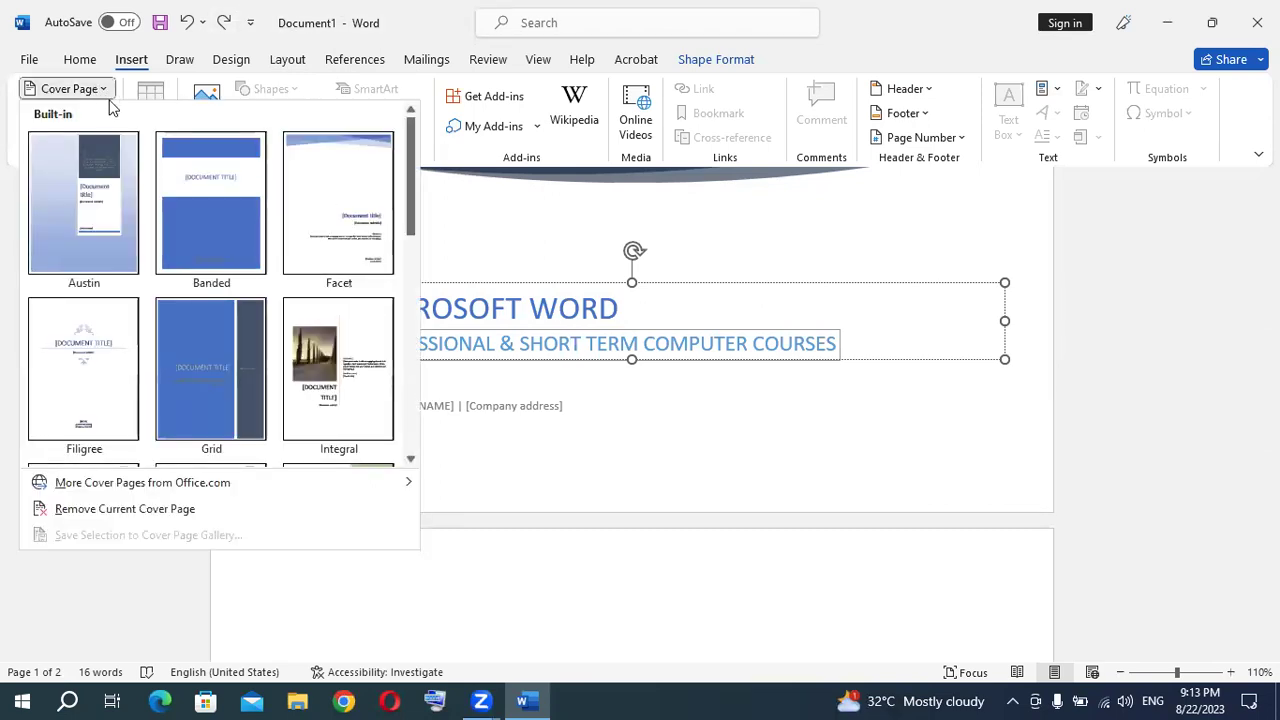
{"action": "left_click", "coordinate": [480, 452]}
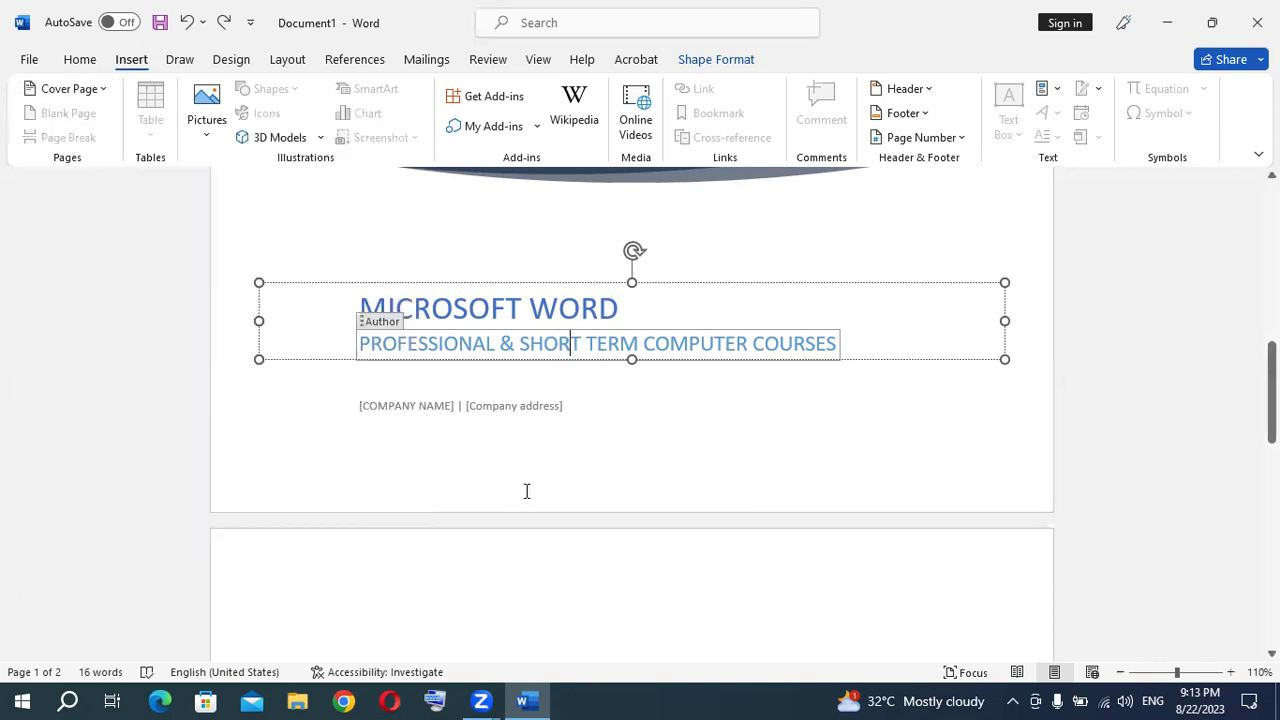
{"action": "scroll", "coordinate": [530, 482], "scroll_direction": "down", "scroll_amount": 2}
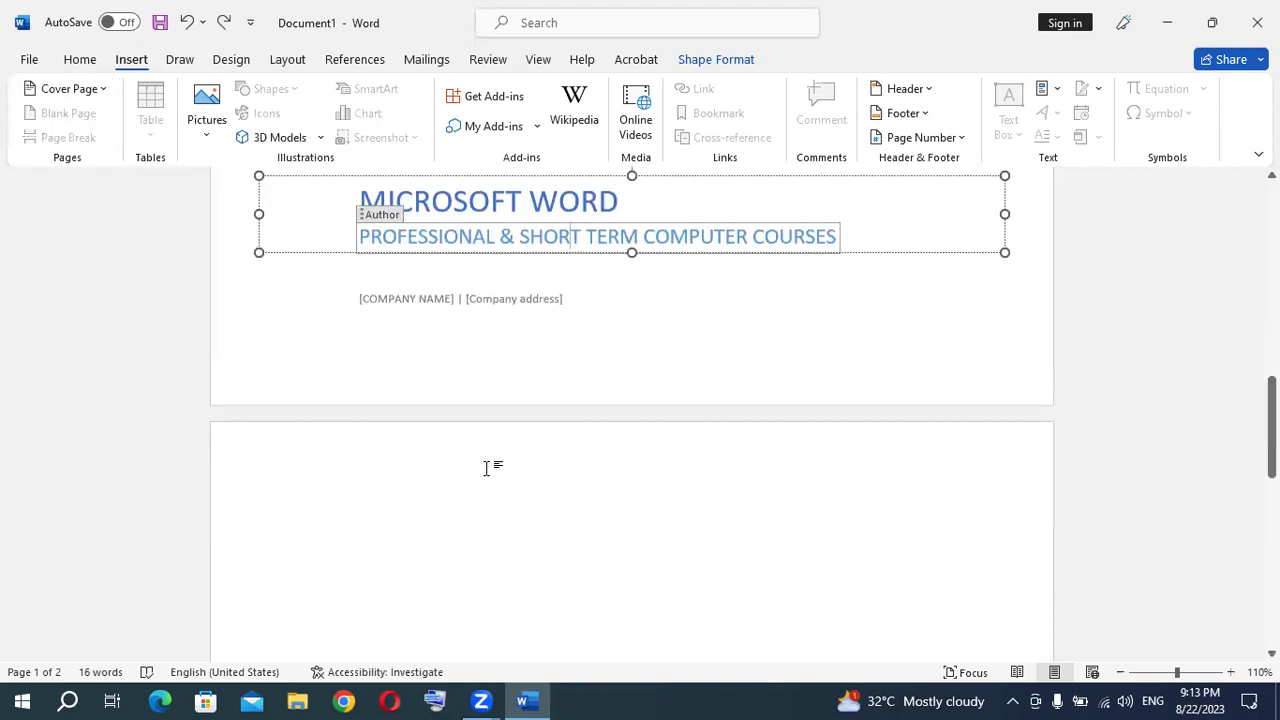
{"action": "scroll", "coordinate": [486, 466], "scroll_direction": "down", "scroll_amount": 2}
- Select the dark cover banner, then place the insertion point at the top of blank page 2
{"action": "left_click", "coordinate": [457, 417]}
{"action": "scroll", "coordinate": [686, 460], "scroll_direction": "up", "scroll_amount": 2}
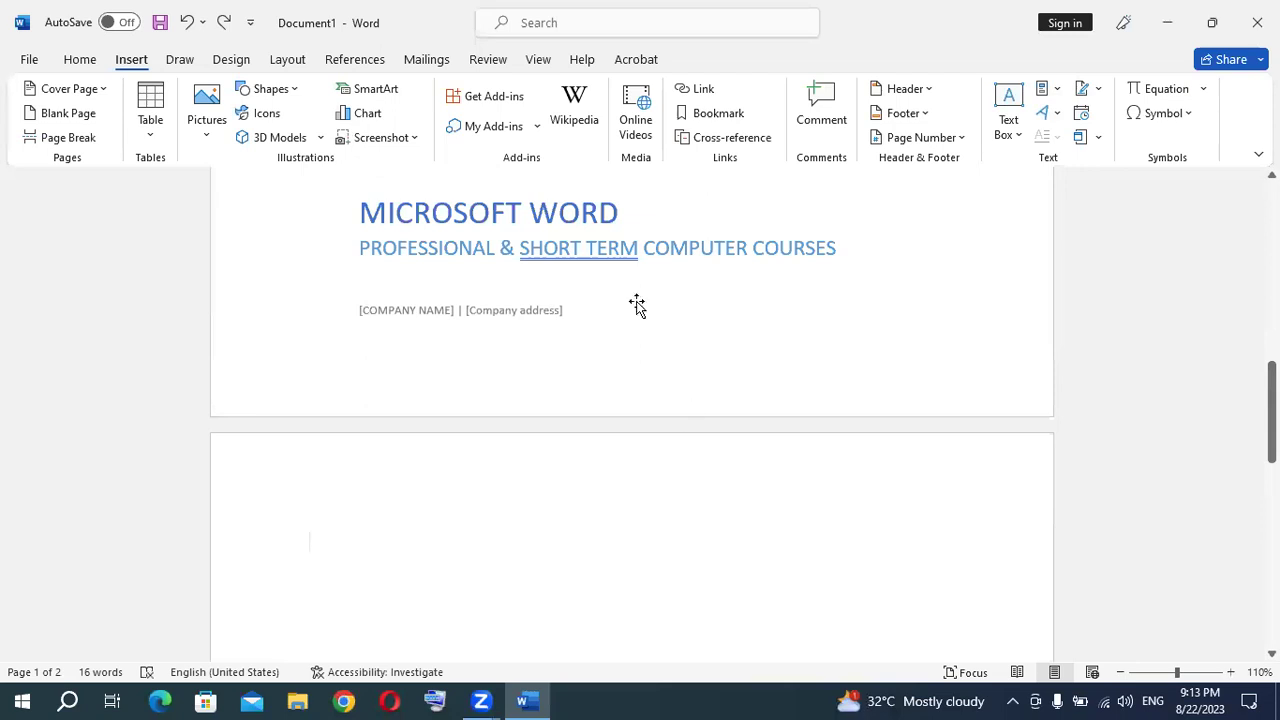
{"action": "scroll", "coordinate": [660, 300], "scroll_direction": "up", "scroll_amount": 3}
{"action": "scroll", "coordinate": [740, 360], "scroll_direction": "down", "scroll_amount": 3}
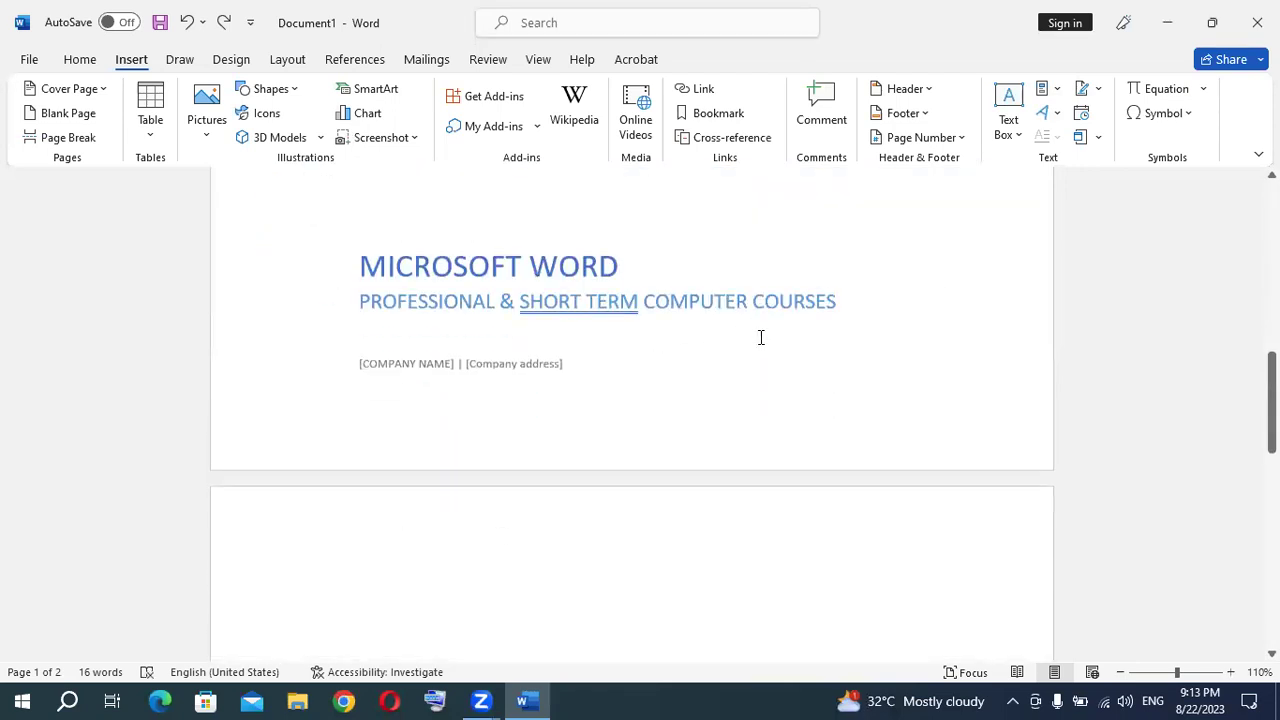
{"action": "scroll", "coordinate": [760, 337], "scroll_direction": "down", "scroll_amount": 3}
{"action": "scroll", "coordinate": [760, 337], "scroll_direction": "down", "scroll_amount": 2}
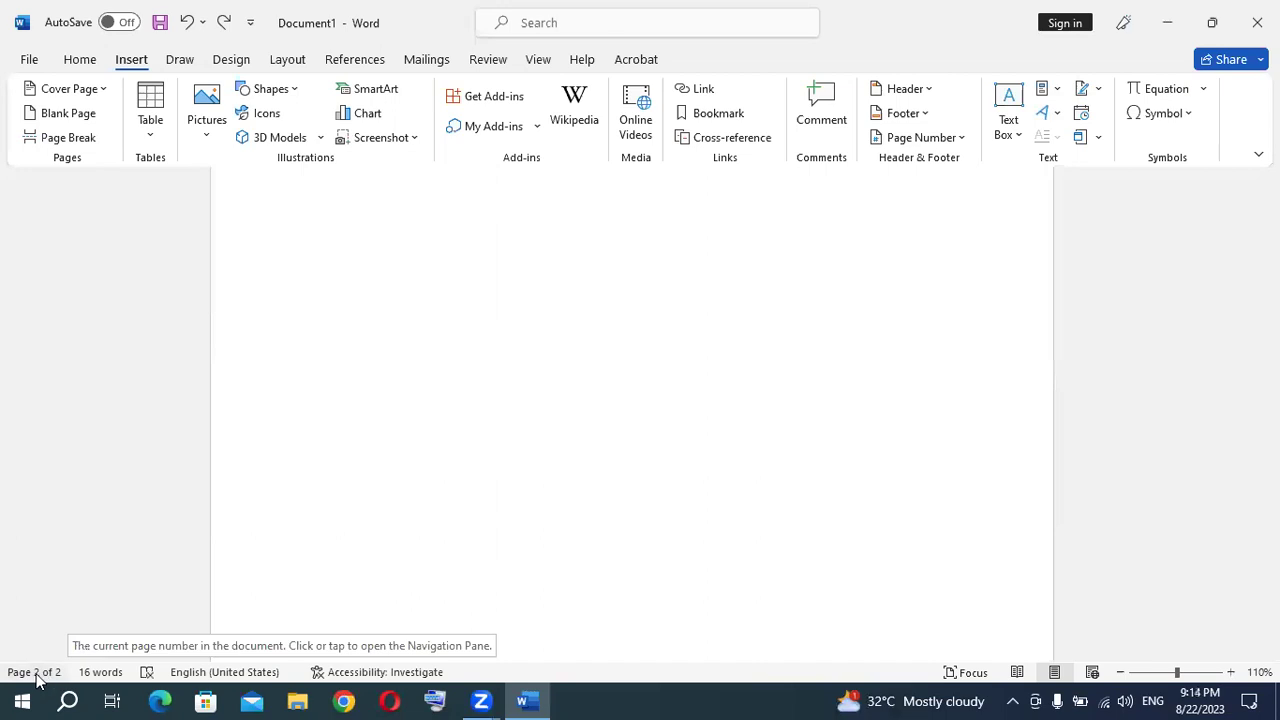
{"action": "scroll", "coordinate": [540, 432], "scroll_direction": "up", "scroll_amount": 5}
{"action": "scroll", "coordinate": [650, 403], "scroll_direction": "up", "scroll_amount": 3}
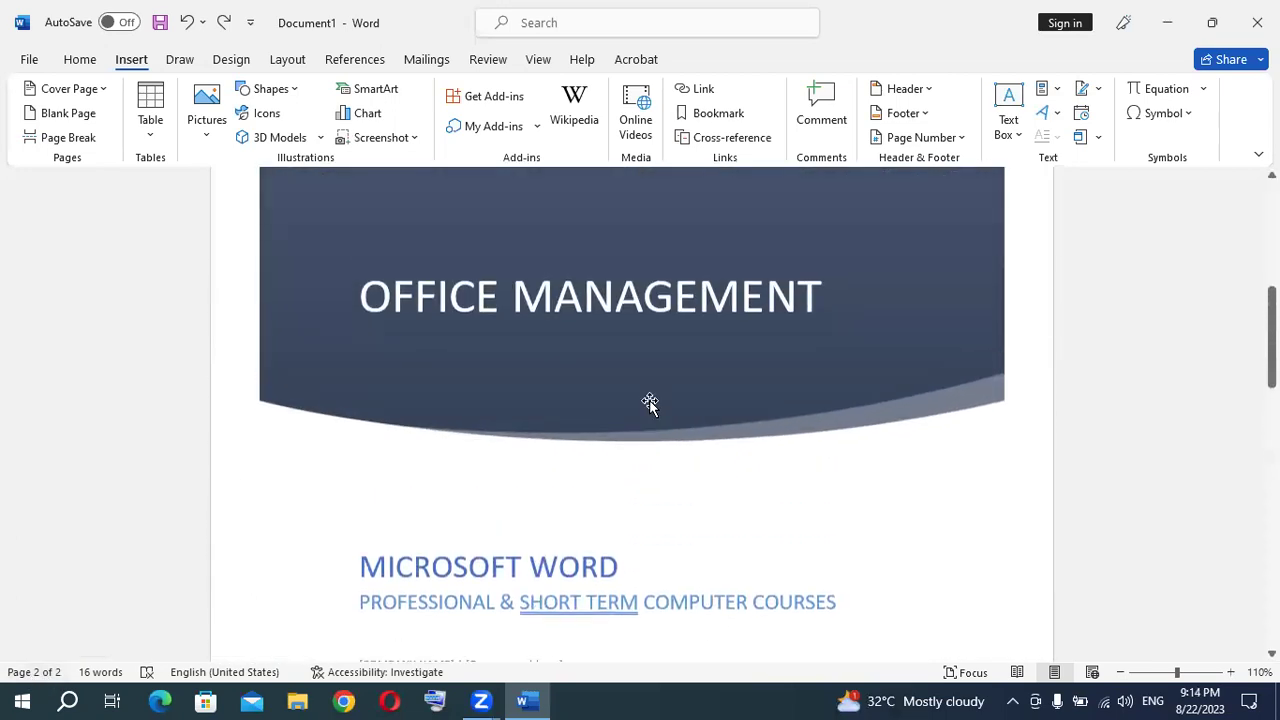
{"action": "left_click", "coordinate": [672, 444]}
{"action": "scroll", "coordinate": [636, 469], "scroll_direction": "down", "scroll_amount": 1}
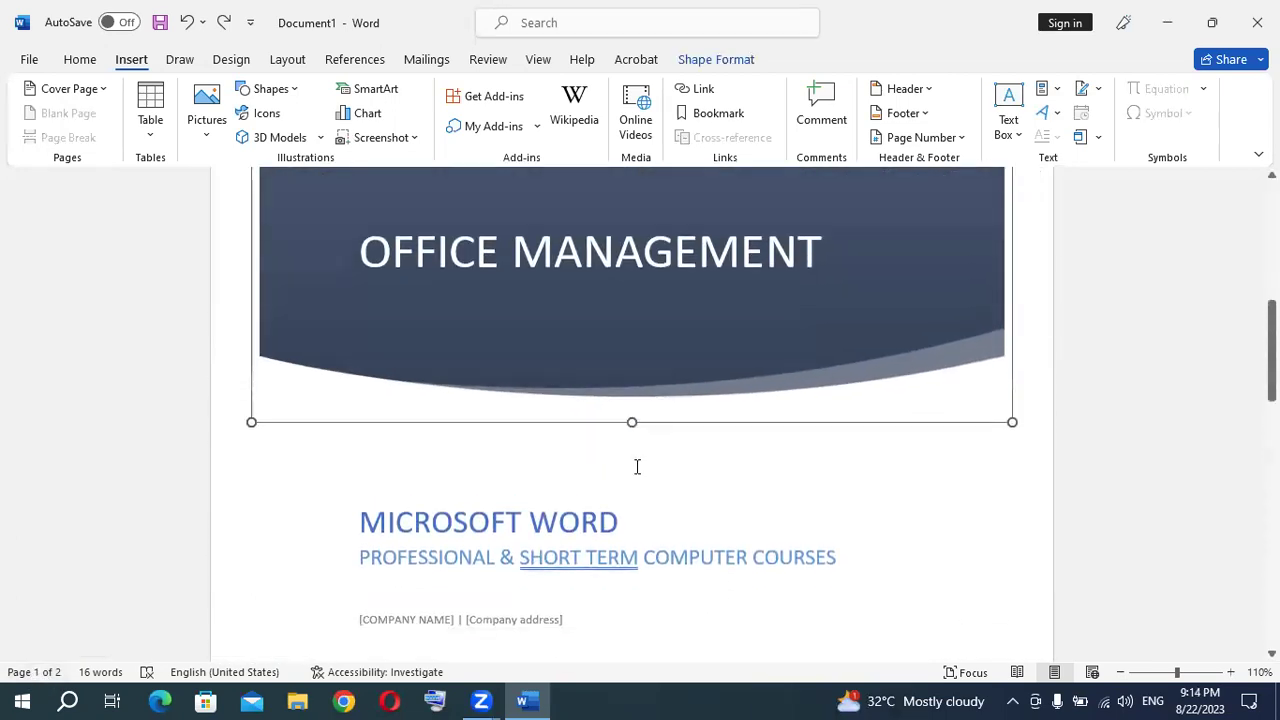
{"action": "scroll", "coordinate": [637, 466], "scroll_direction": "down", "scroll_amount": 2}
{"action": "scroll", "coordinate": [637, 443], "scroll_direction": "down", "scroll_amount": 3}
{"action": "left_click", "coordinate": [620, 392]}
{"action": "left_click", "coordinate": [555, 378]}
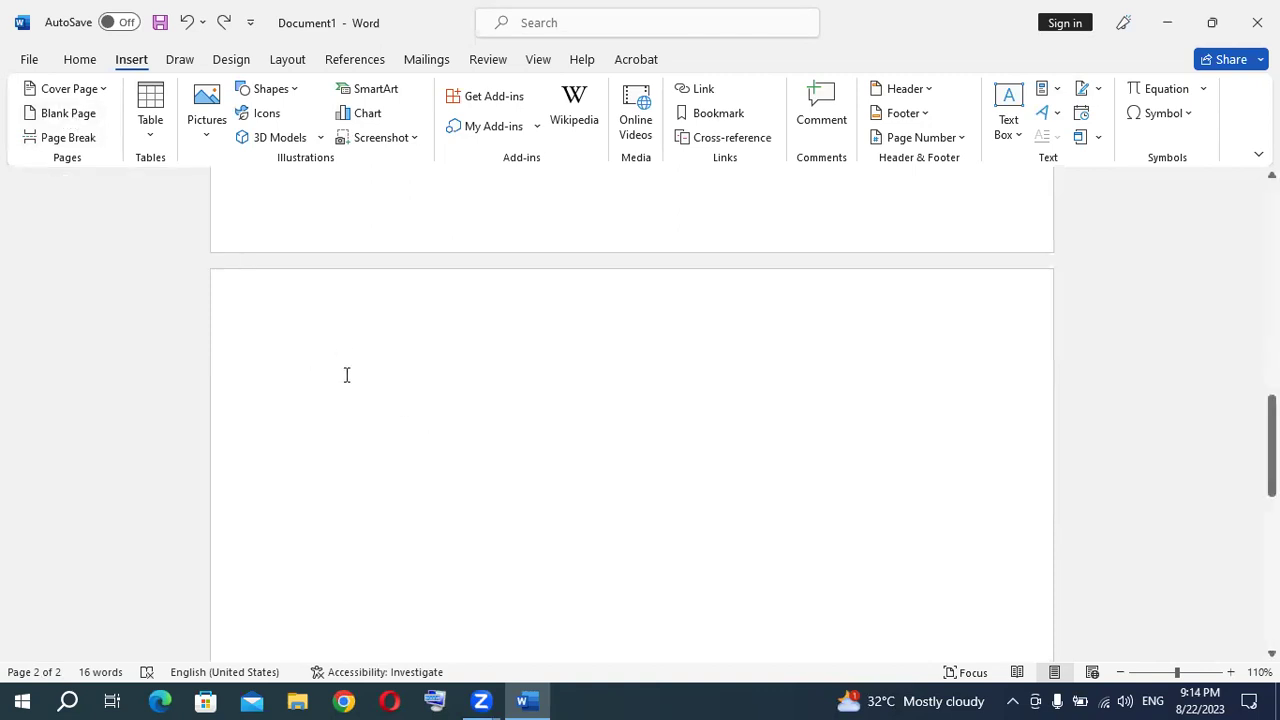
- Insert a blank page and a page break so the document runs to three pages
{"action": "left_click", "coordinate": [68, 113]}
{"action": "left_click", "coordinate": [88, 137]}
{"action": "scroll", "coordinate": [405, 431], "scroll_direction": "down", "scroll_amount": 2}
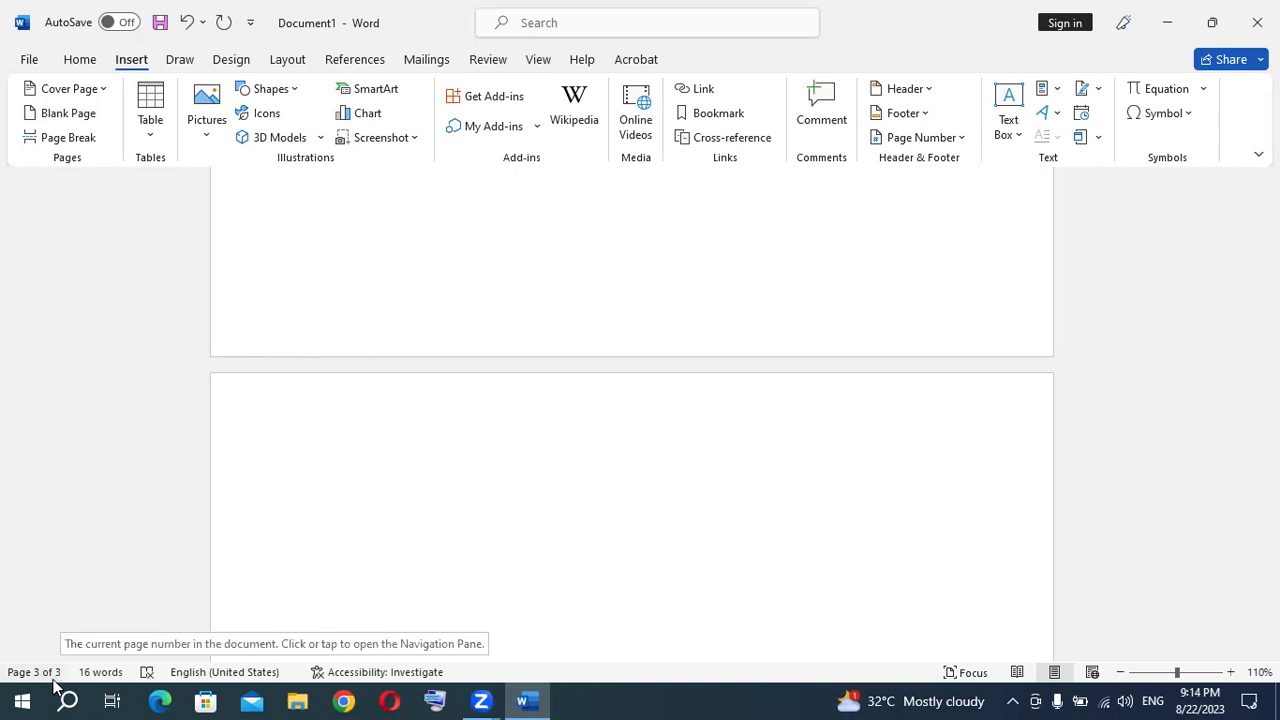
- Insert additional blank pages so the document reaches five pages
{"action": "left_click", "coordinate": [52, 116]}
{"action": "left_click", "coordinate": [52, 116]}
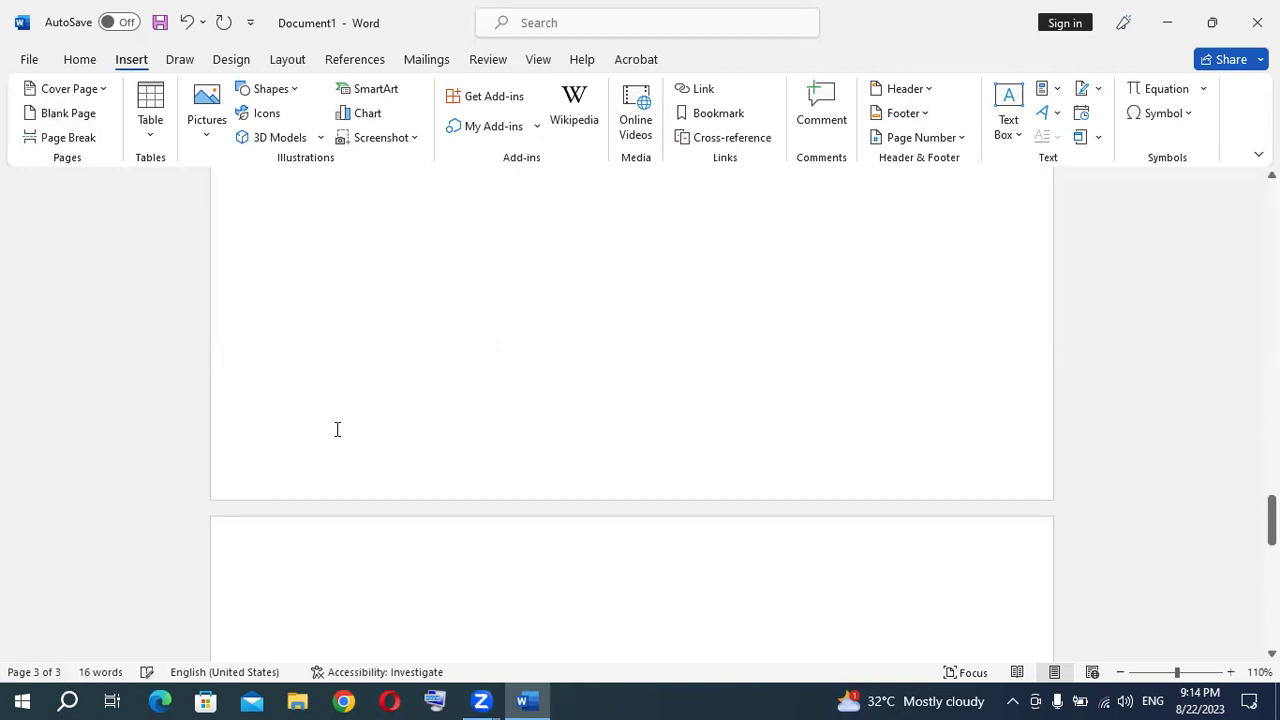
{"action": "left_click", "coordinate": [88, 117]}
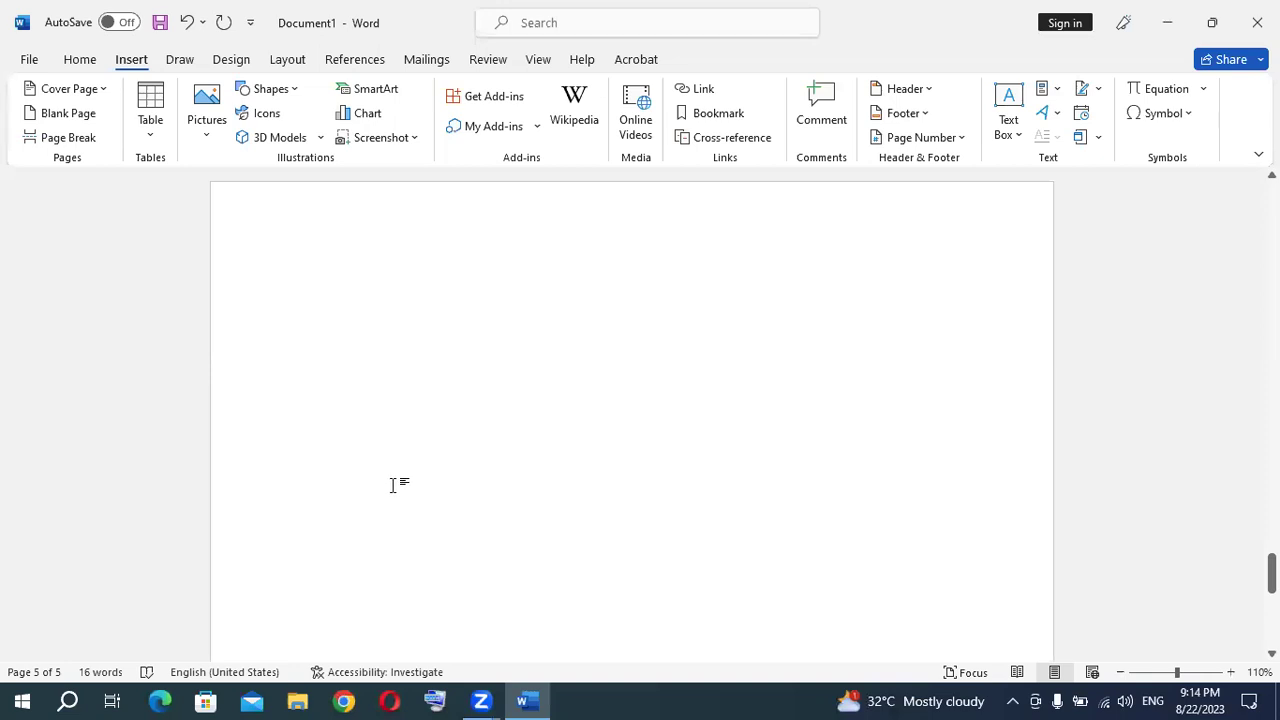
- Open the Windows On-Screen Keyboard from the taskbar
{"action": "scroll", "coordinate": [534, 420], "scroll_direction": "up", "scroll_amount": 3}
{"action": "scroll", "coordinate": [529, 423], "scroll_direction": "up", "scroll_amount": 1}
{"action": "scroll", "coordinate": [434, 434], "scroll_direction": "down", "scroll_amount": 1}
{"action": "scroll", "coordinate": [365, 475], "scroll_direction": "down", "scroll_amount": 1}
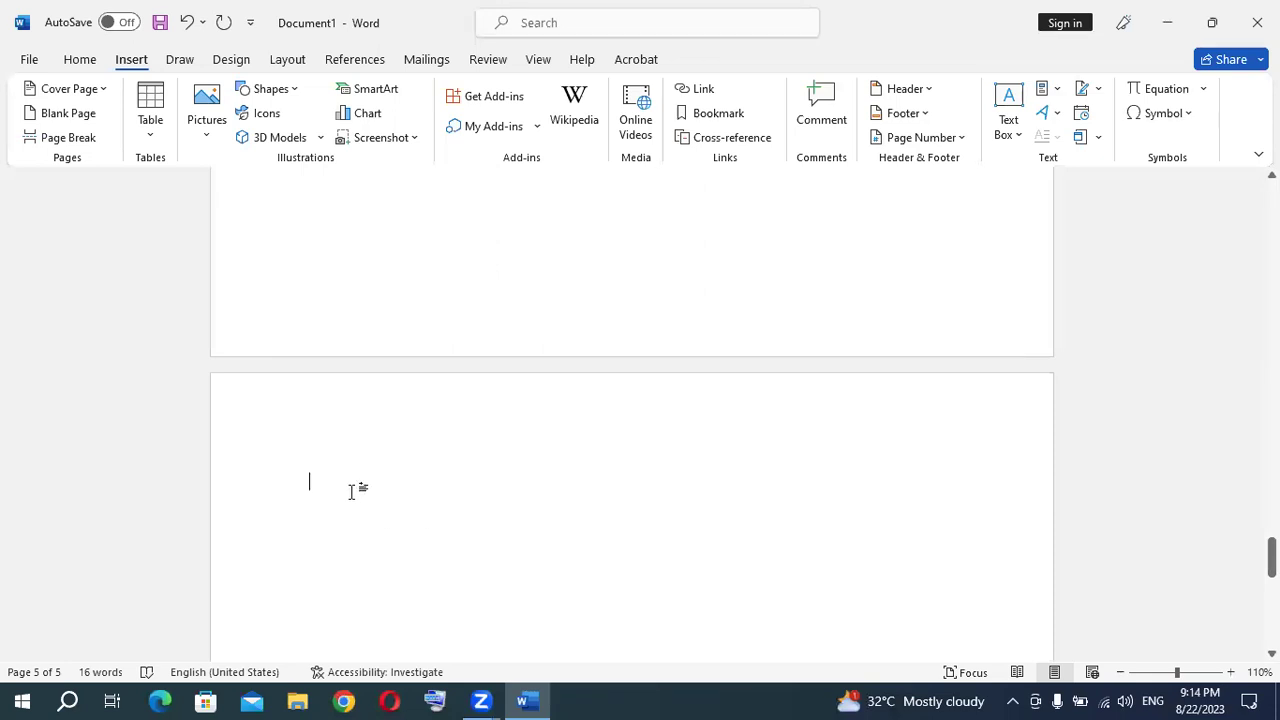
{"action": "left_click", "coordinate": [435, 700]}
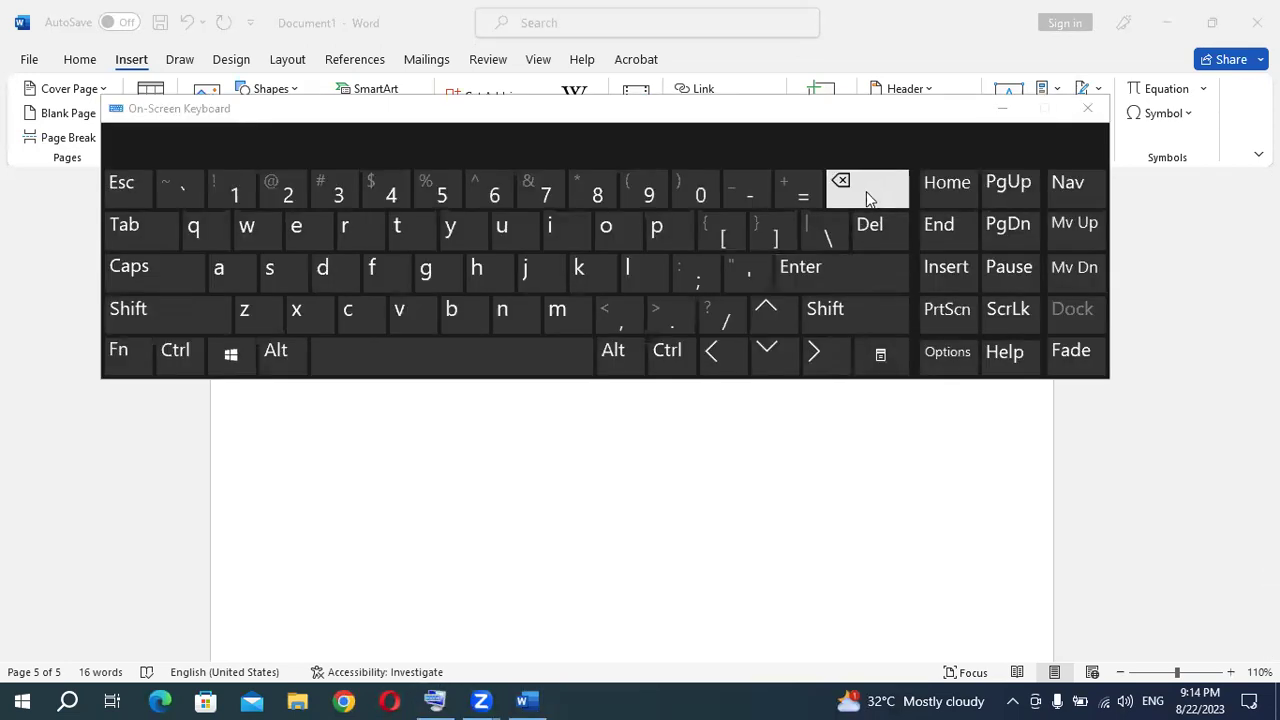
- Delete the surplus empty pages with Backspace, close the On-Screen Keyboard, and leave two pages
{"action": "left_click", "coordinate": [865, 196]}
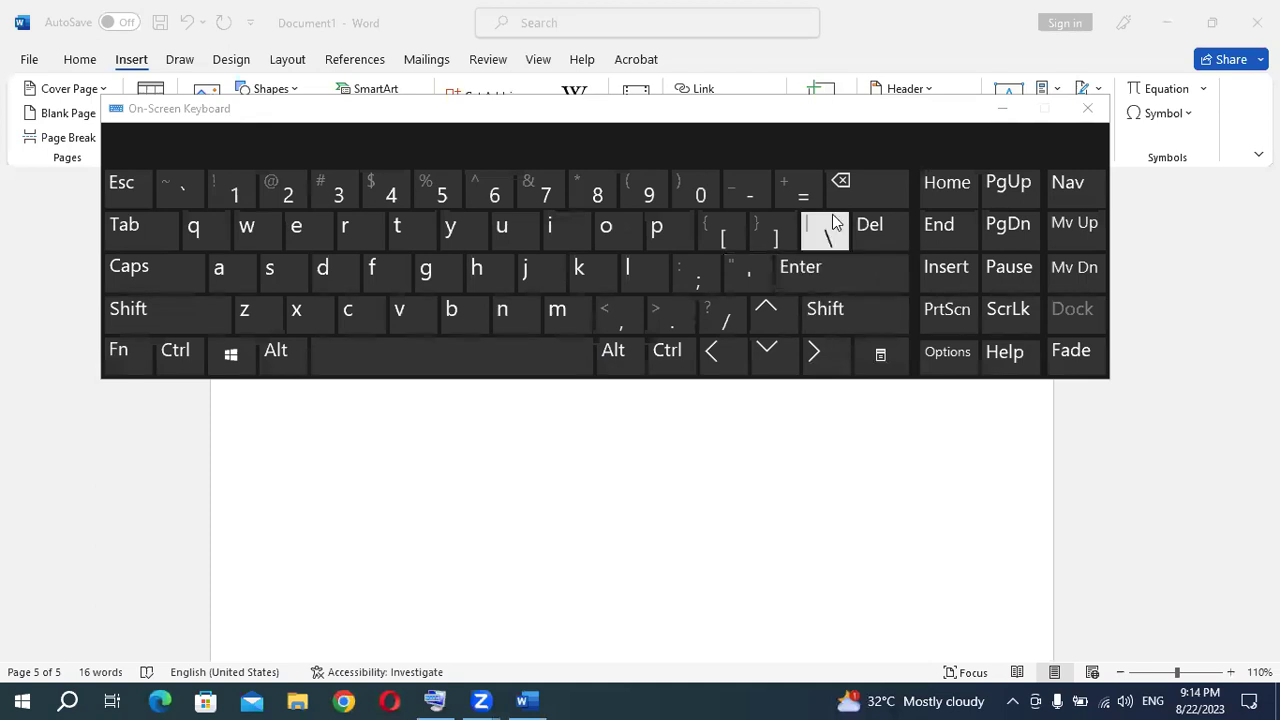
{"action": "left_click", "coordinate": [1087, 108]}
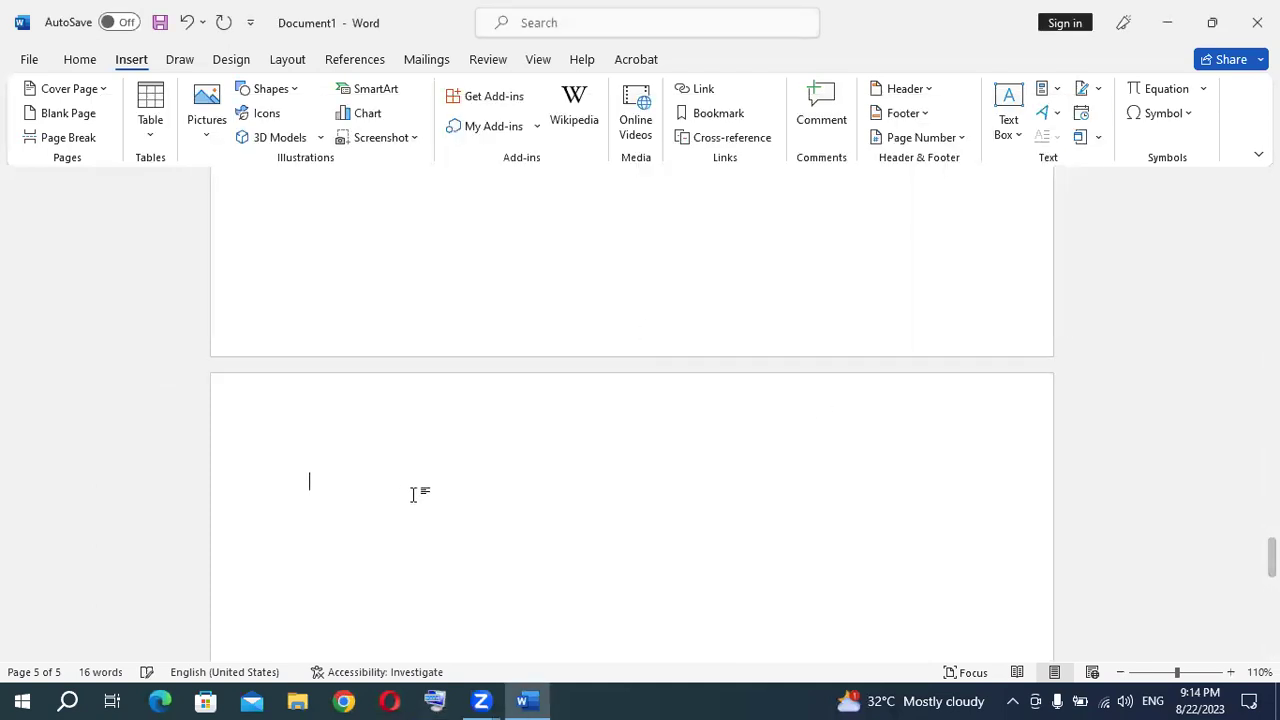
{"action": "key", "text": "BackSpace"}
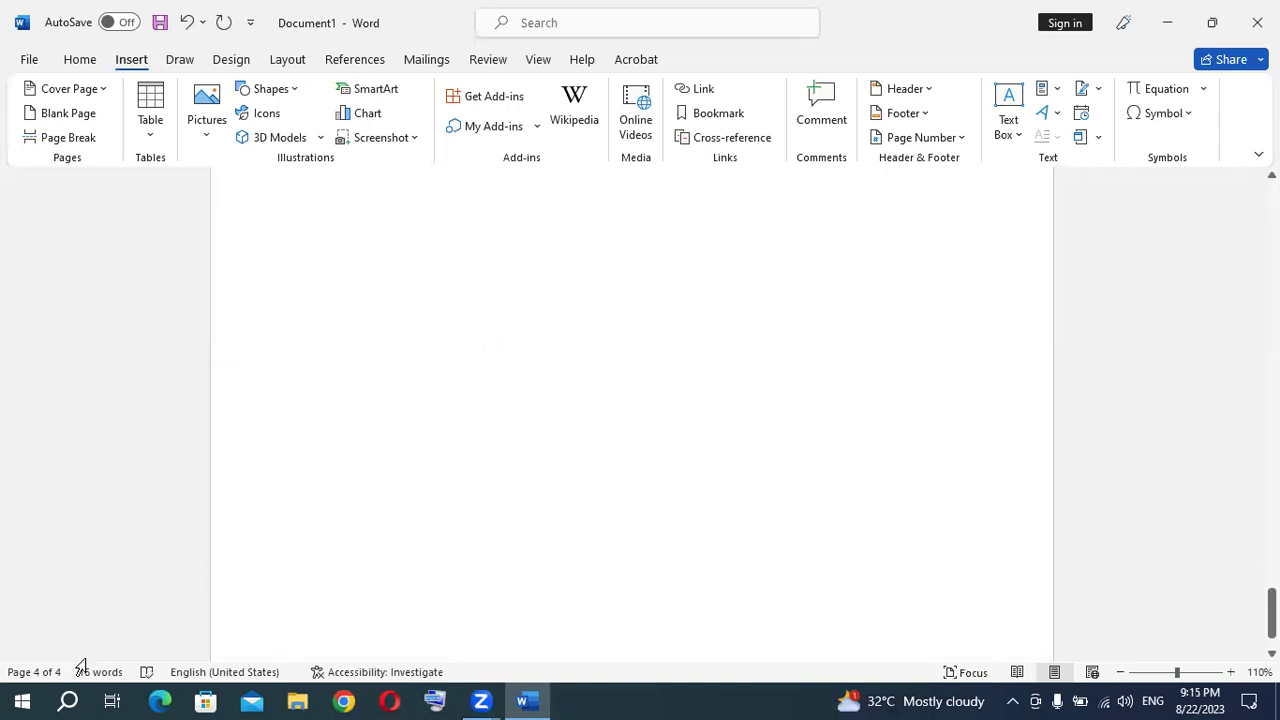
{"action": "scroll", "coordinate": [591, 389], "scroll_direction": "up", "scroll_amount": 3}
{"action": "scroll", "coordinate": [551, 420], "scroll_direction": "up", "scroll_amount": 2}
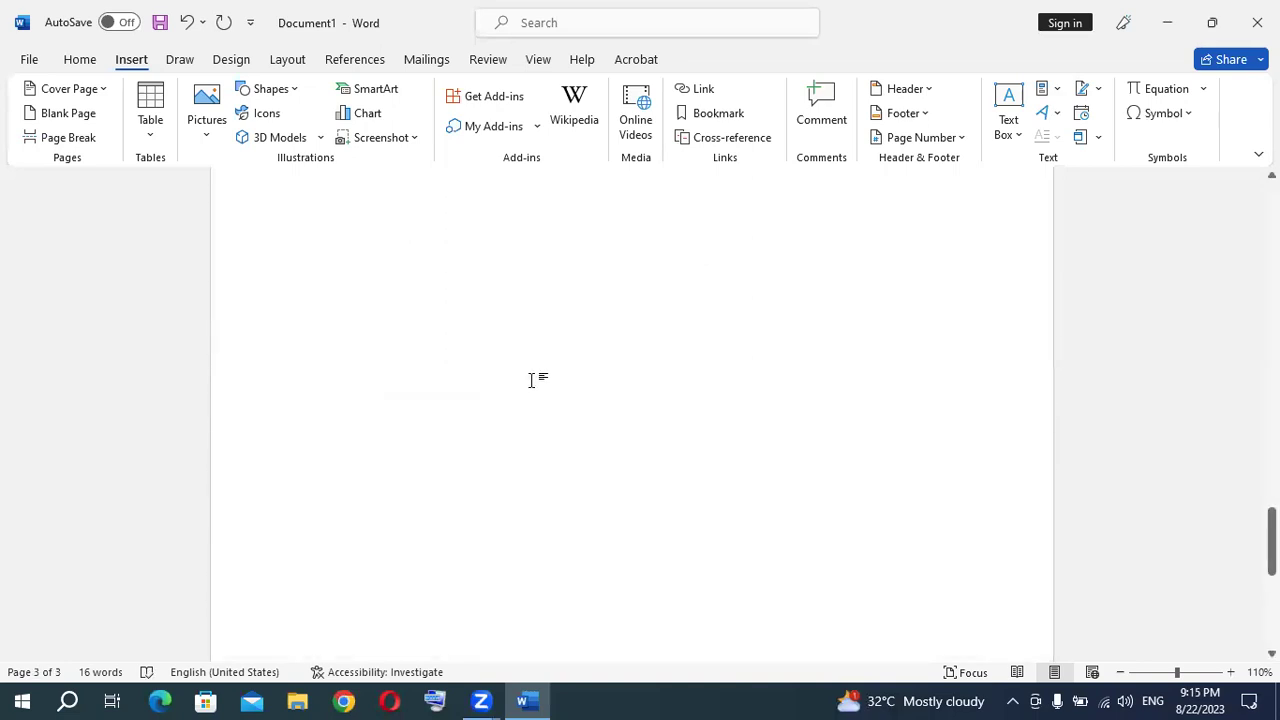
{"action": "key", "text": "Return"}
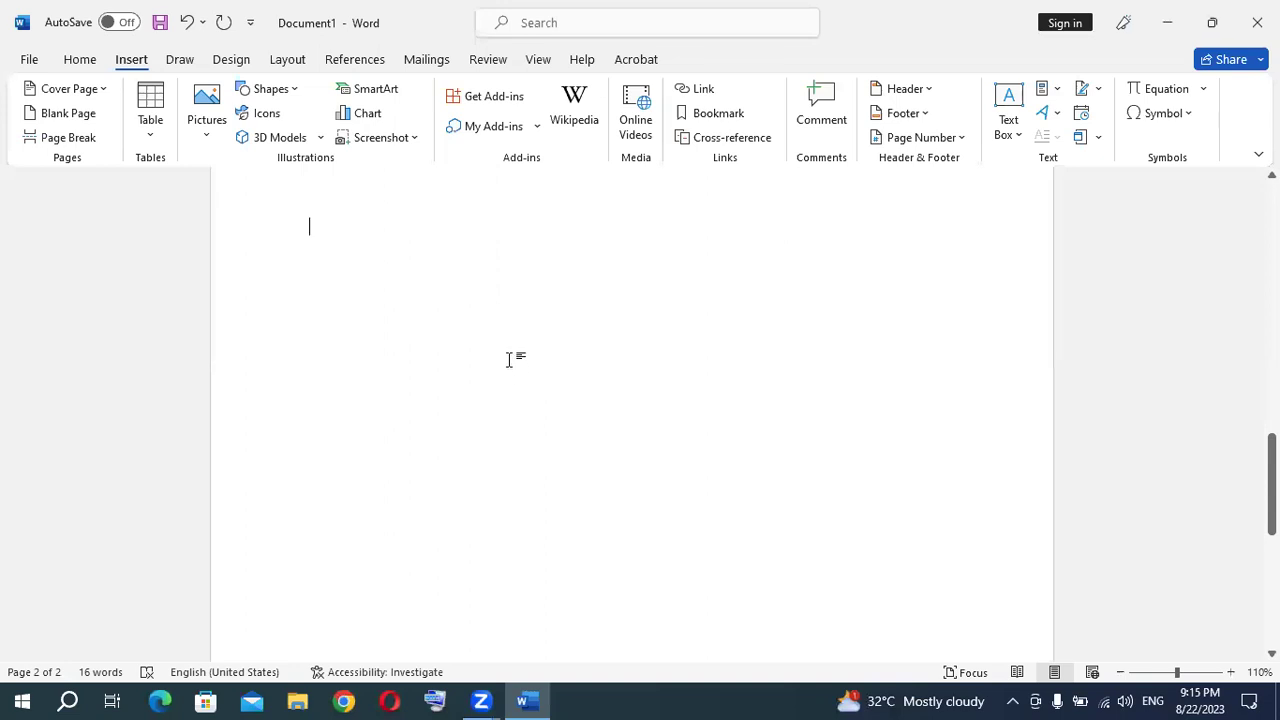
{"action": "scroll", "coordinate": [509, 360], "scroll_direction": "down", "scroll_amount": 5}
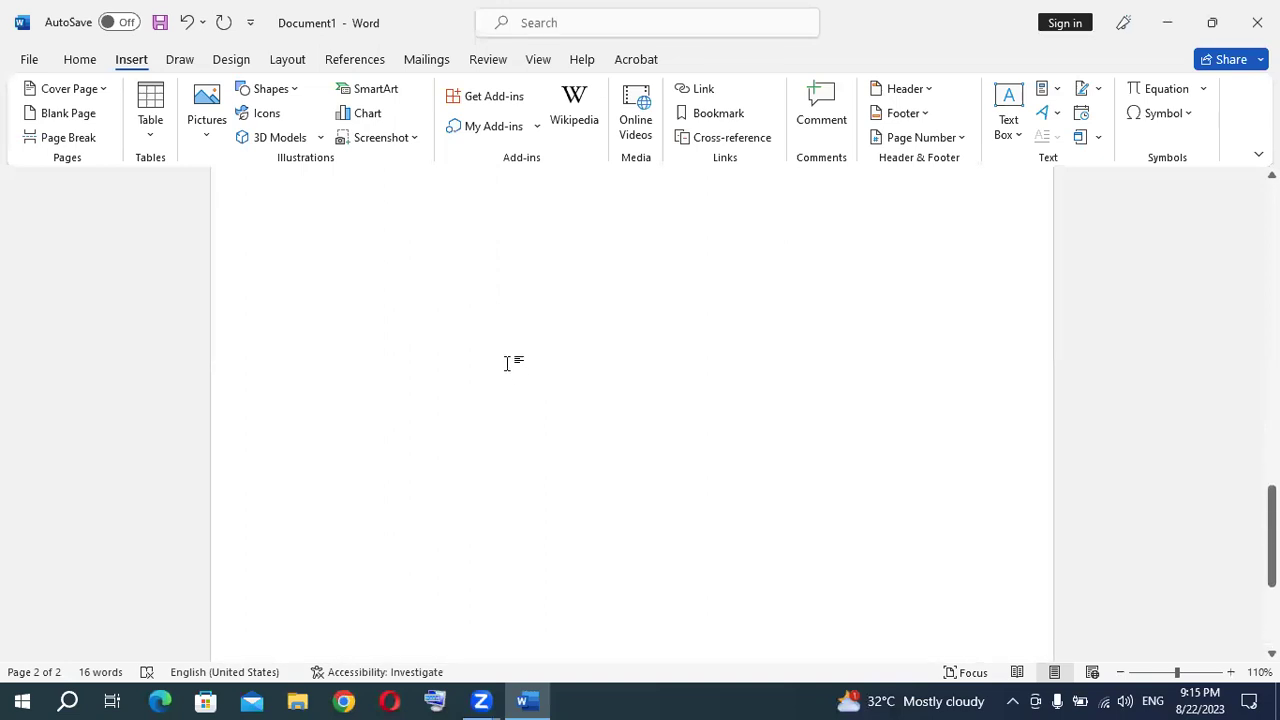
{"action": "scroll", "coordinate": [509, 365], "scroll_direction": "up", "scroll_amount": 10}
{"action": "scroll", "coordinate": [509, 367], "scroll_direction": "up", "scroll_amount": 5}
{"action": "scroll", "coordinate": [509, 366], "scroll_direction": "down", "scroll_amount": 3}
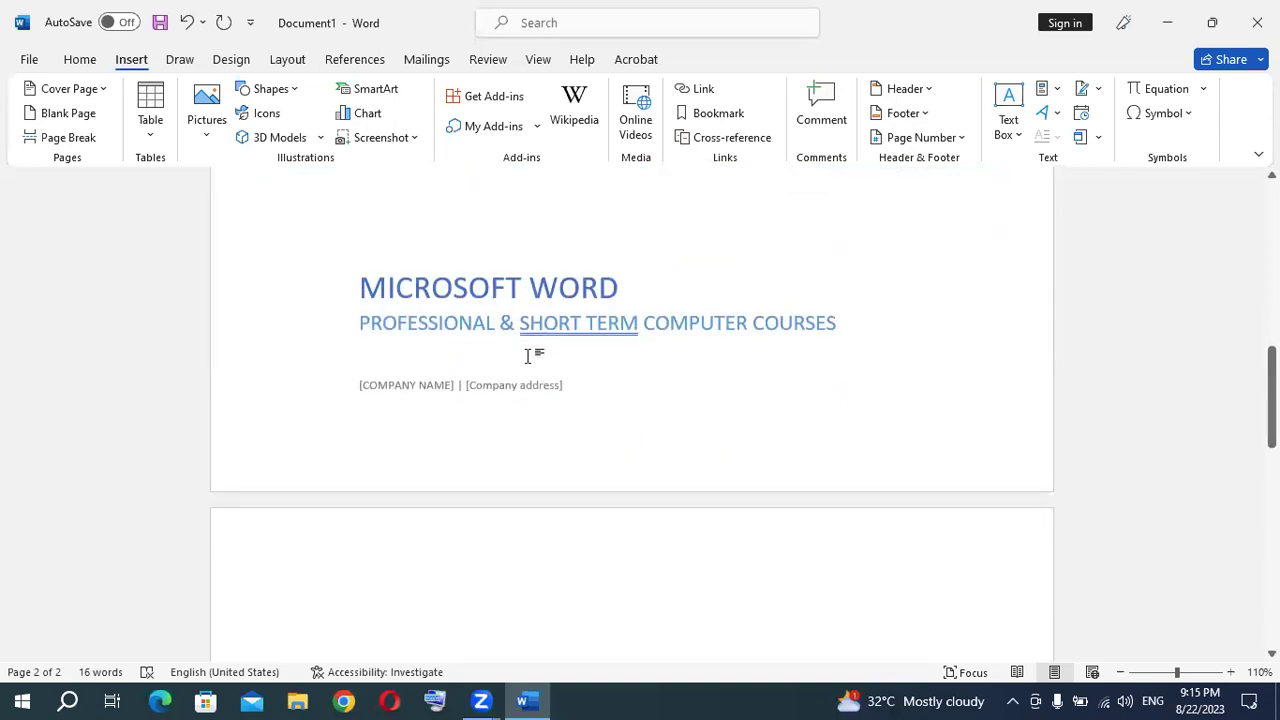
{"action": "scroll", "coordinate": [506, 389], "scroll_direction": "down", "scroll_amount": 2}
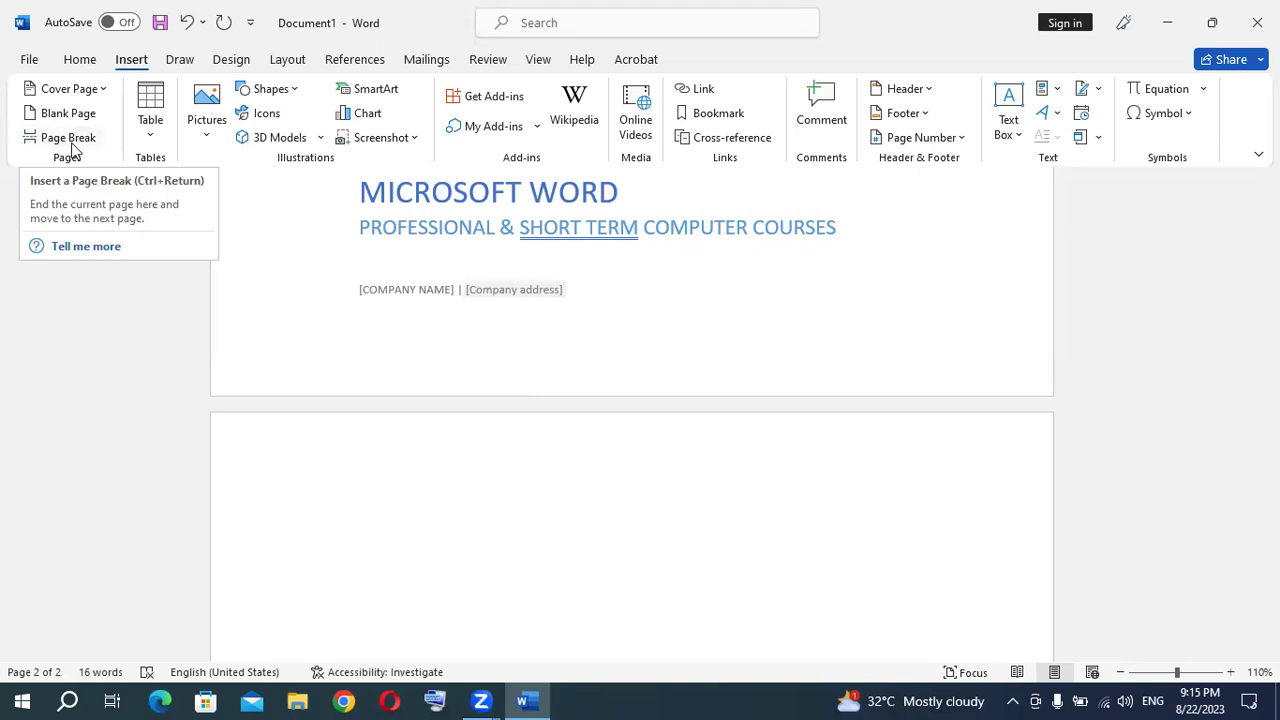
{"action": "left_click", "coordinate": [68, 137]}
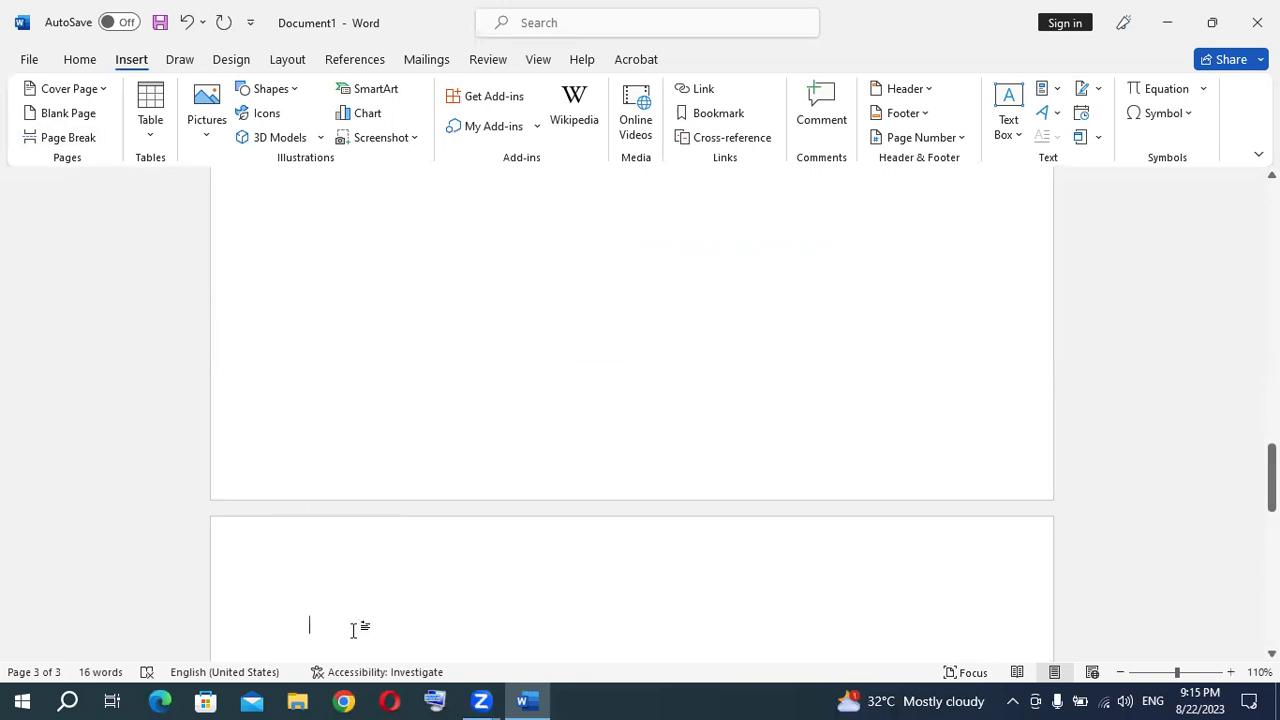
{"action": "left_click", "coordinate": [62, 137]}
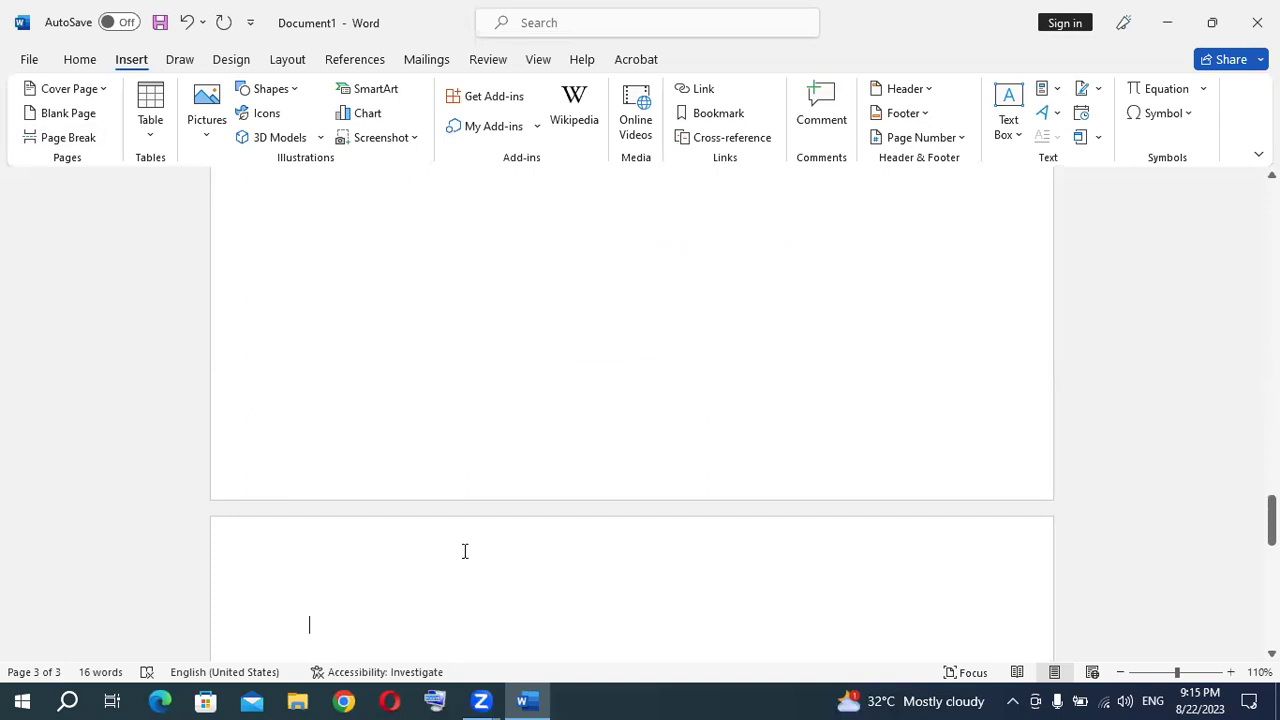
{"action": "scroll", "coordinate": [462, 551], "scroll_direction": "up", "scroll_amount": 5}
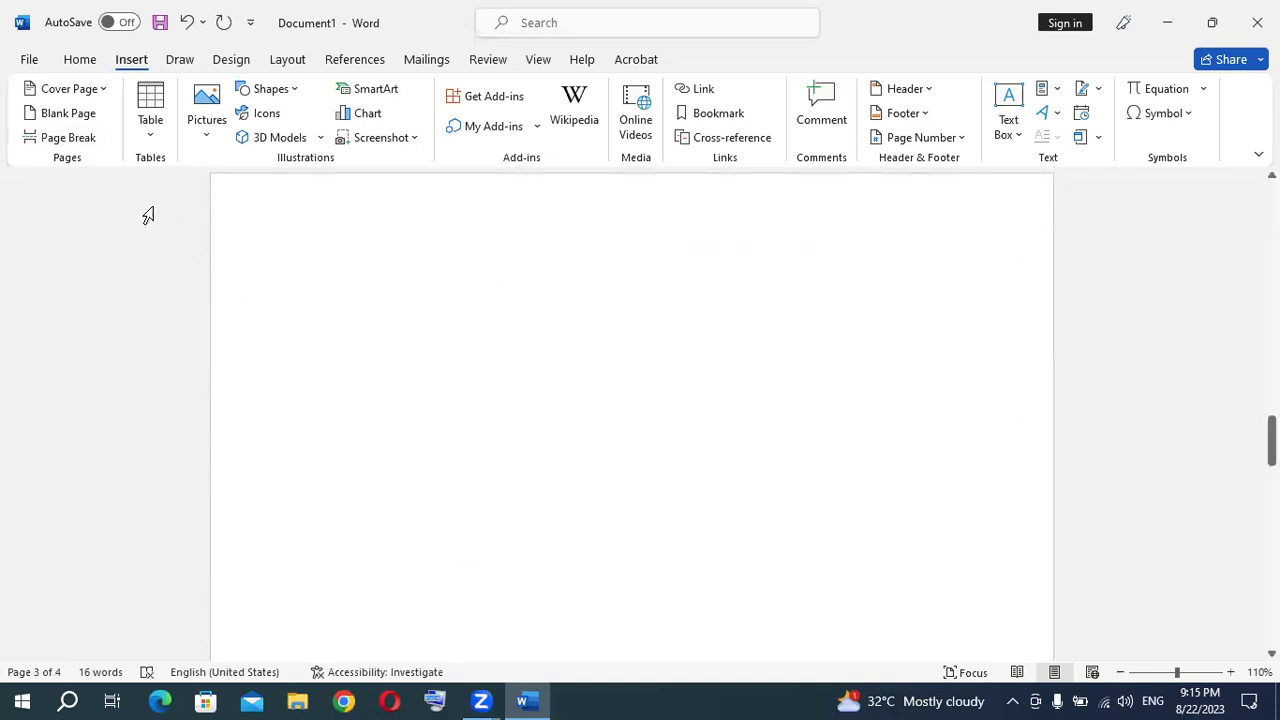
{"action": "scroll", "coordinate": [365, 399], "scroll_direction": "down", "scroll_amount": 5}
{"action": "scroll", "coordinate": [365, 399], "scroll_direction": "down", "scroll_amount": 5}
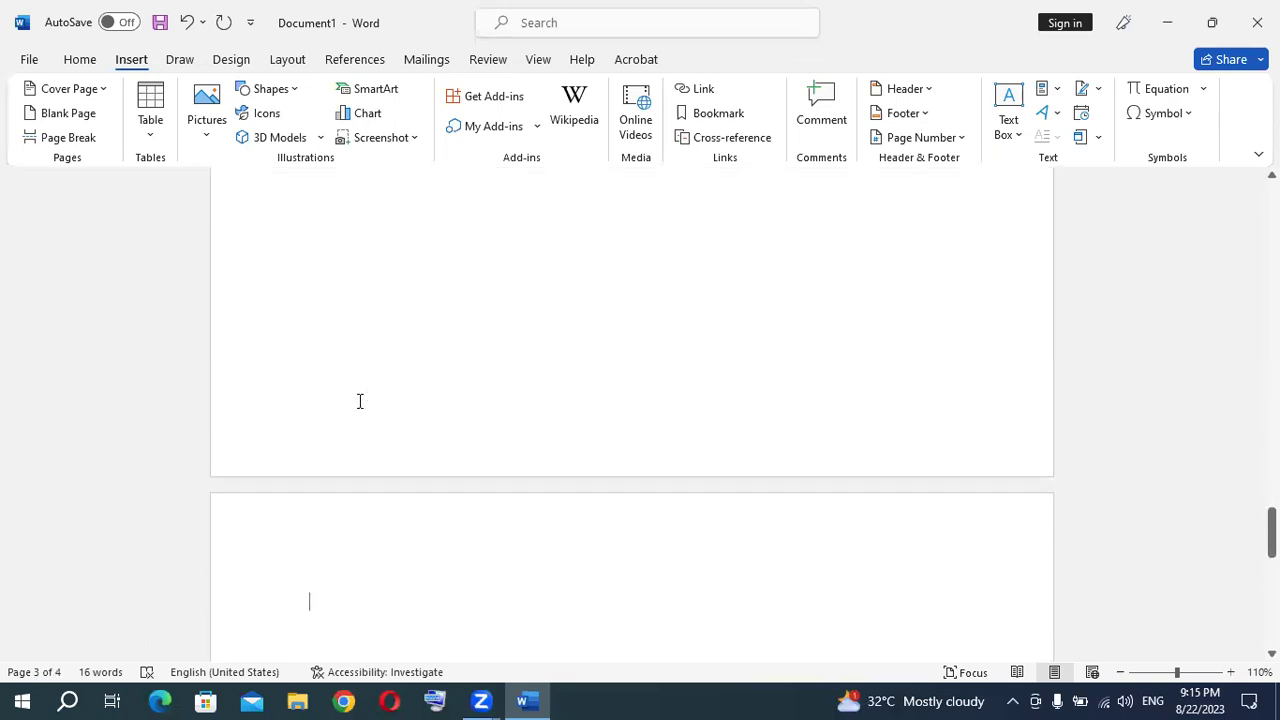
{"action": "scroll", "coordinate": [365, 399], "scroll_direction": "down", "scroll_amount": 2}
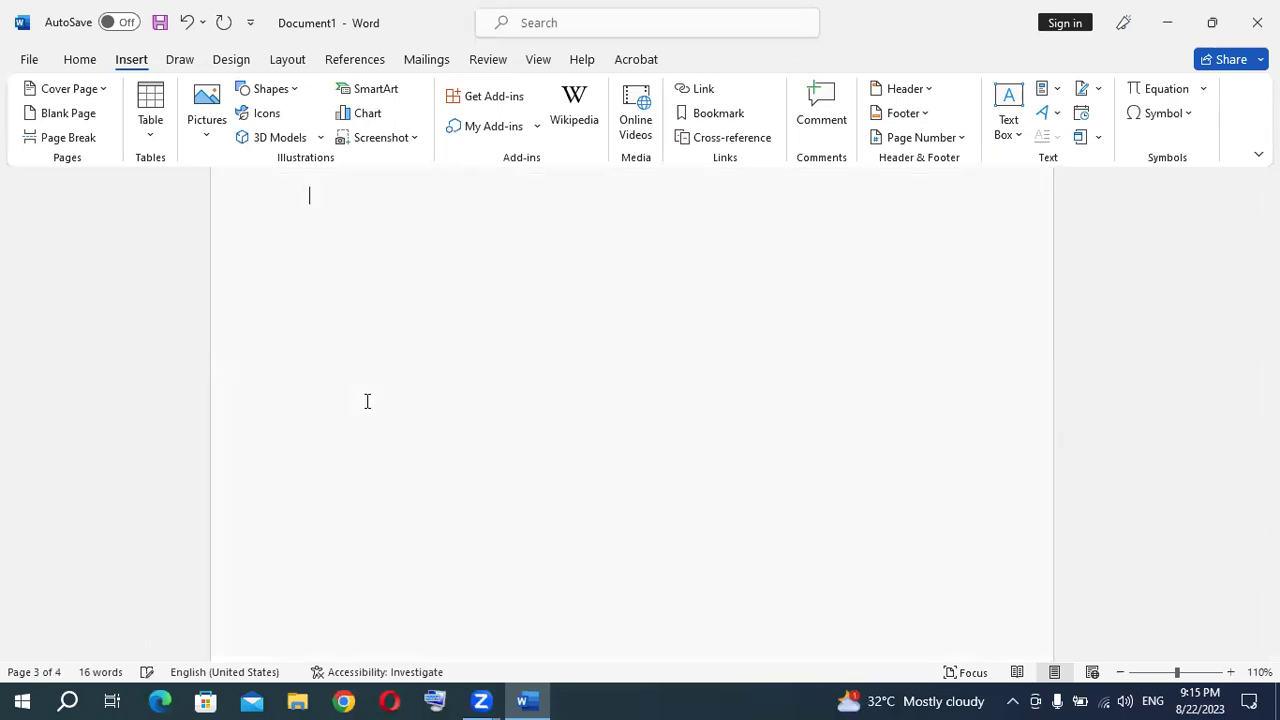
{"action": "scroll", "coordinate": [365, 399], "scroll_direction": "down", "scroll_amount": 3}
{"action": "scroll", "coordinate": [365, 399], "scroll_direction": "down", "scroll_amount": 5}
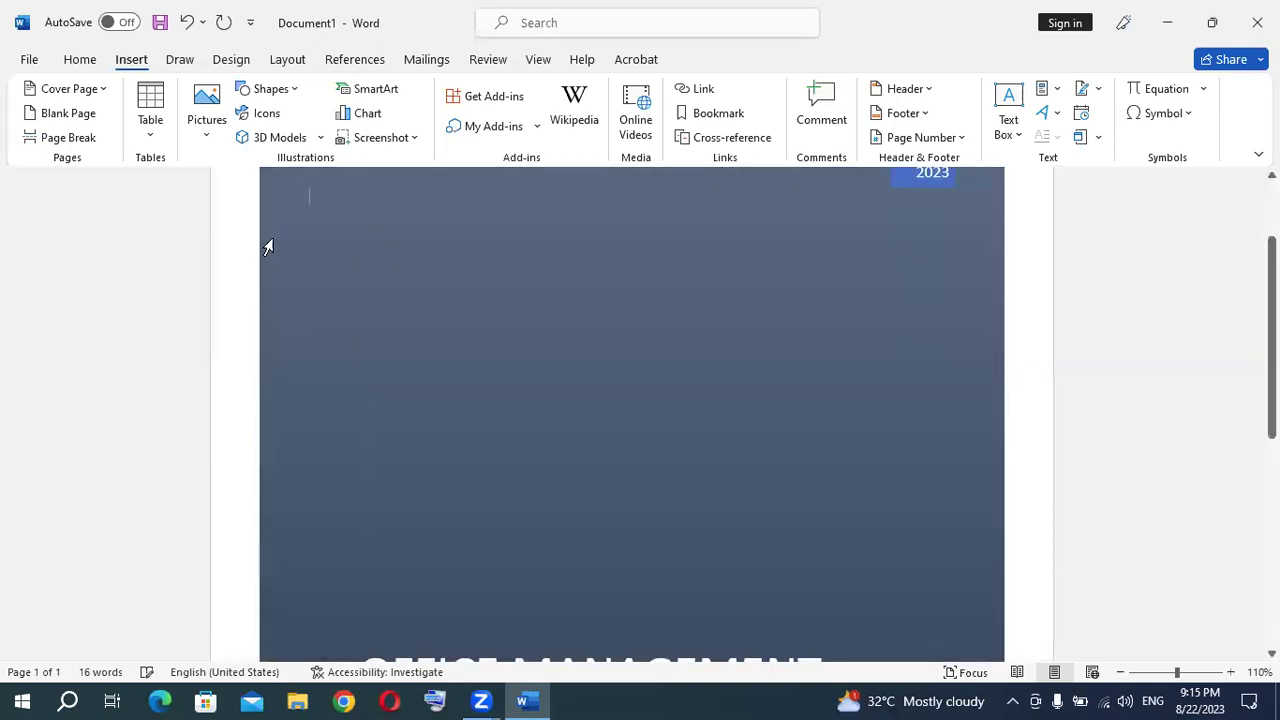
{"action": "left_click", "coordinate": [70, 113]}
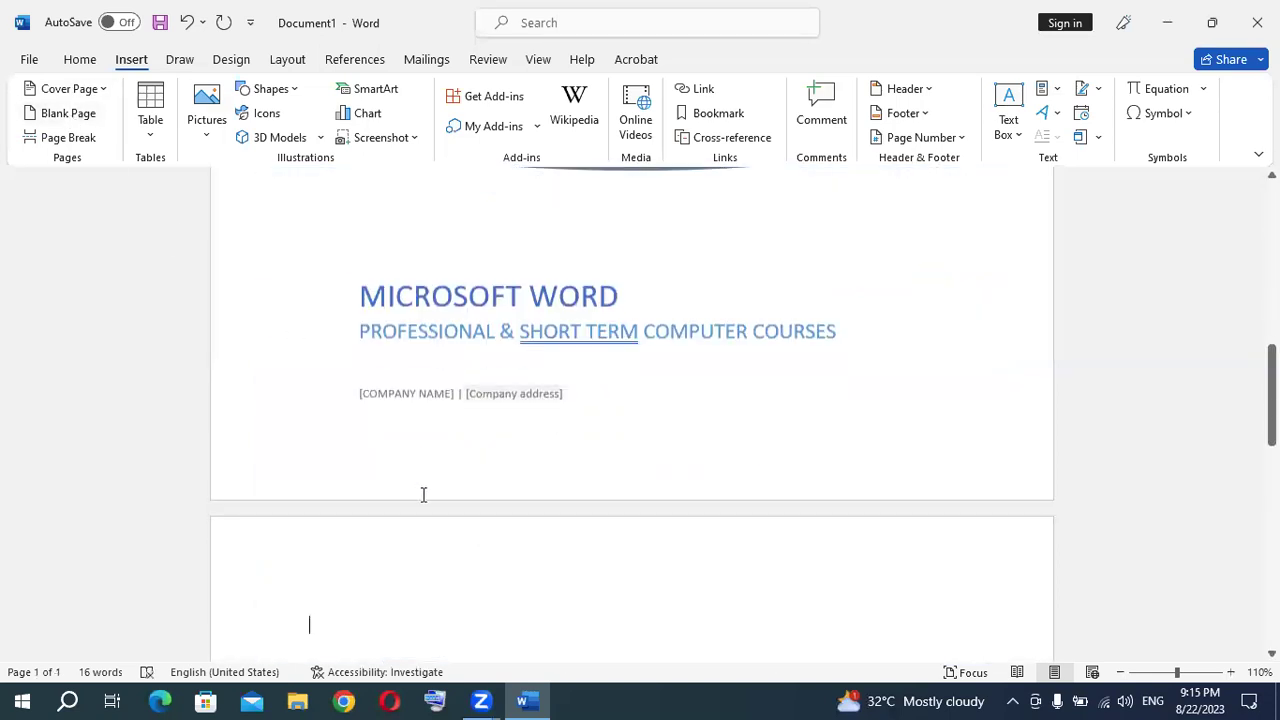
{"action": "scroll", "coordinate": [424, 470], "scroll_direction": "down", "scroll_amount": 2}
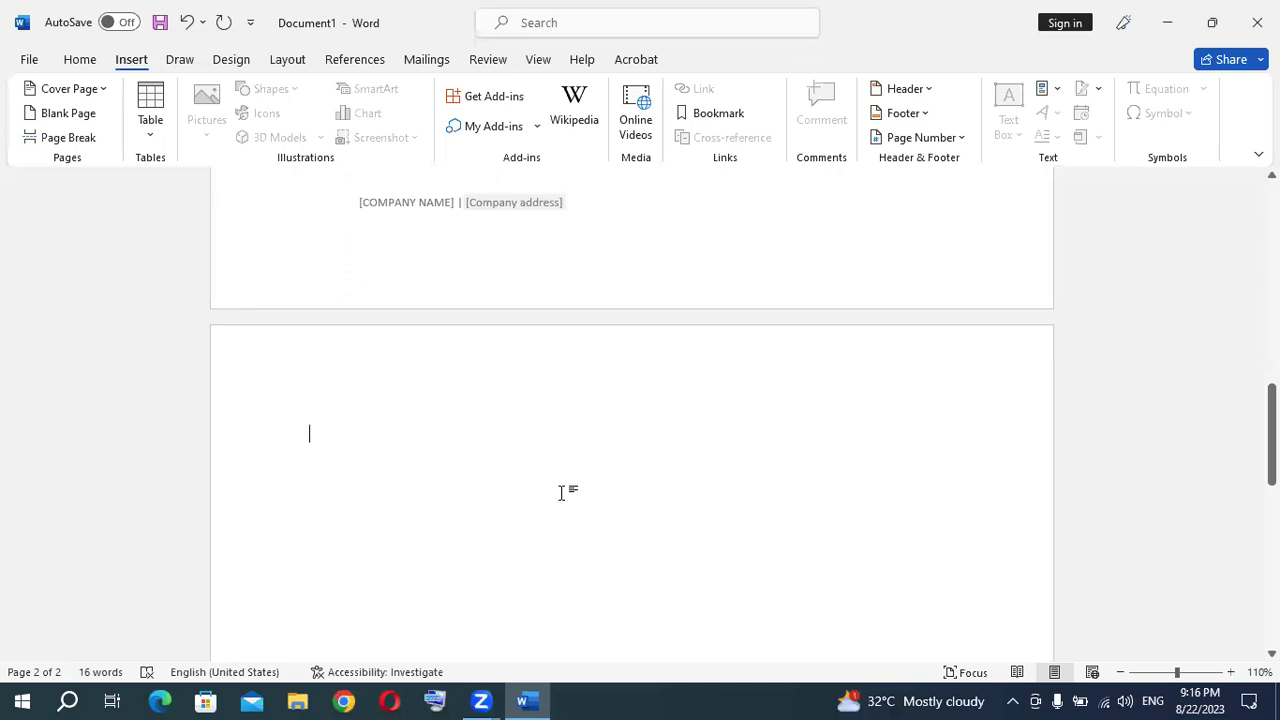
{"action": "scroll", "coordinate": [561, 492], "scroll_direction": "up", "scroll_amount": 3}
{"action": "scroll", "coordinate": [586, 506], "scroll_direction": "up", "scroll_amount": 5}
{"action": "scroll", "coordinate": [586, 506], "scroll_direction": "up", "scroll_amount": 3}
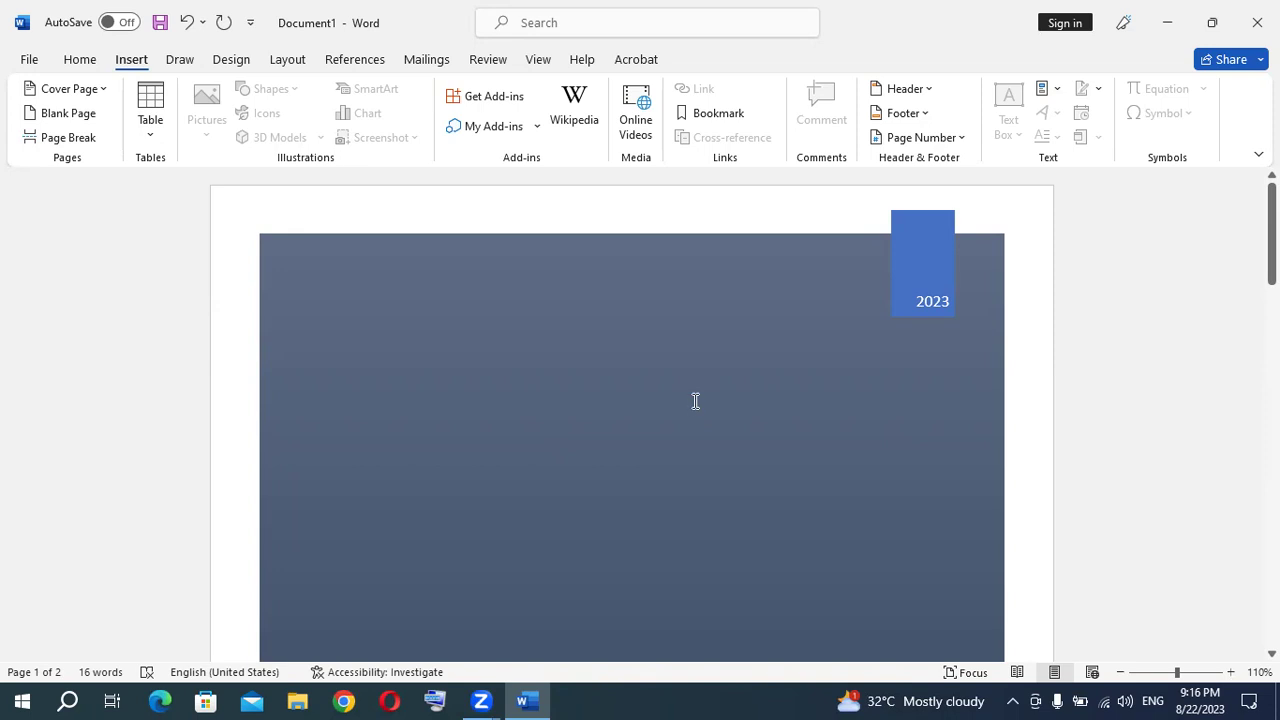
- Create a new blank document with Ctrl+N, bring Document2 to the front, and open the Table grid
{"action": "key", "text": "ctrl+n"}
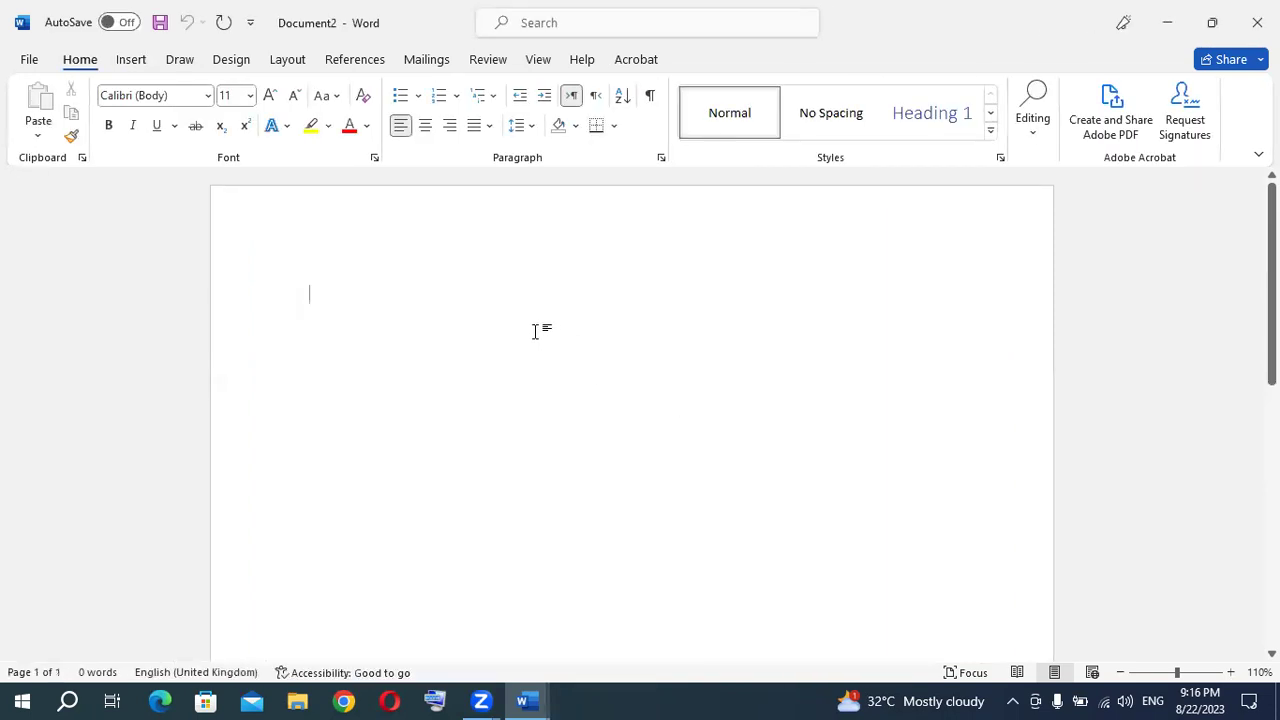
{"action": "left_click", "coordinate": [133, 58]}
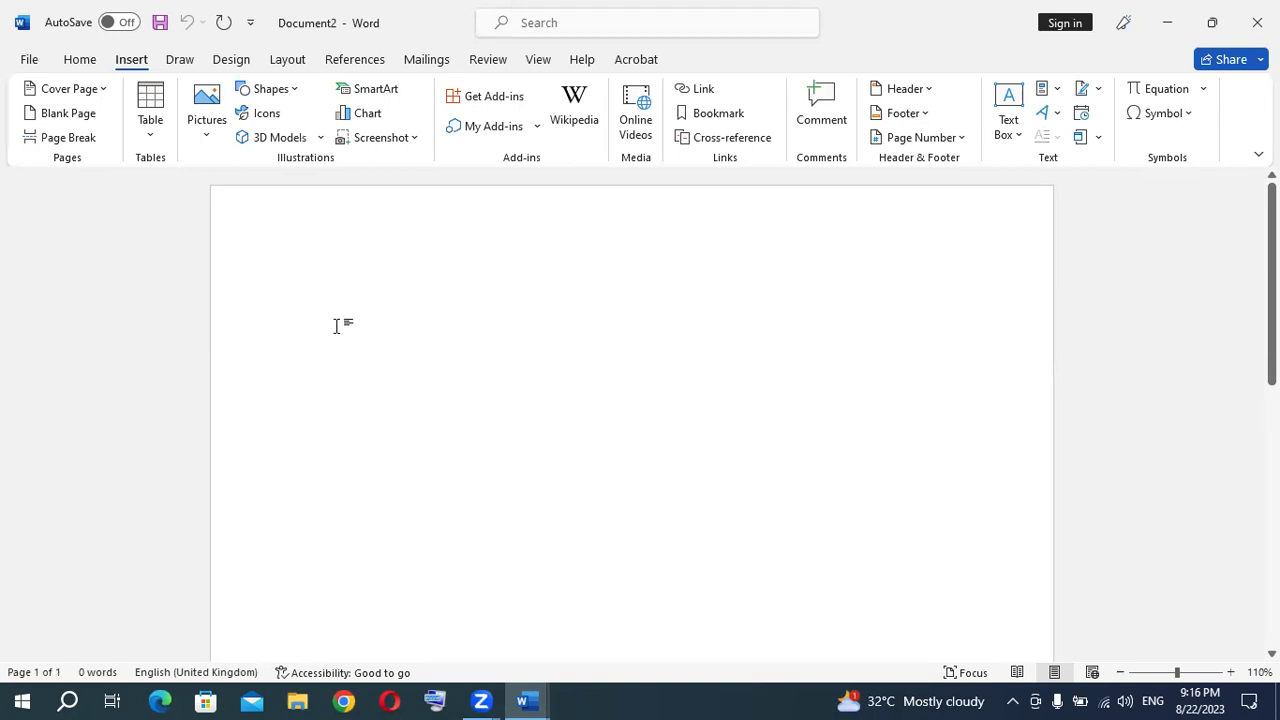
{"action": "left_click", "coordinate": [522, 700]}
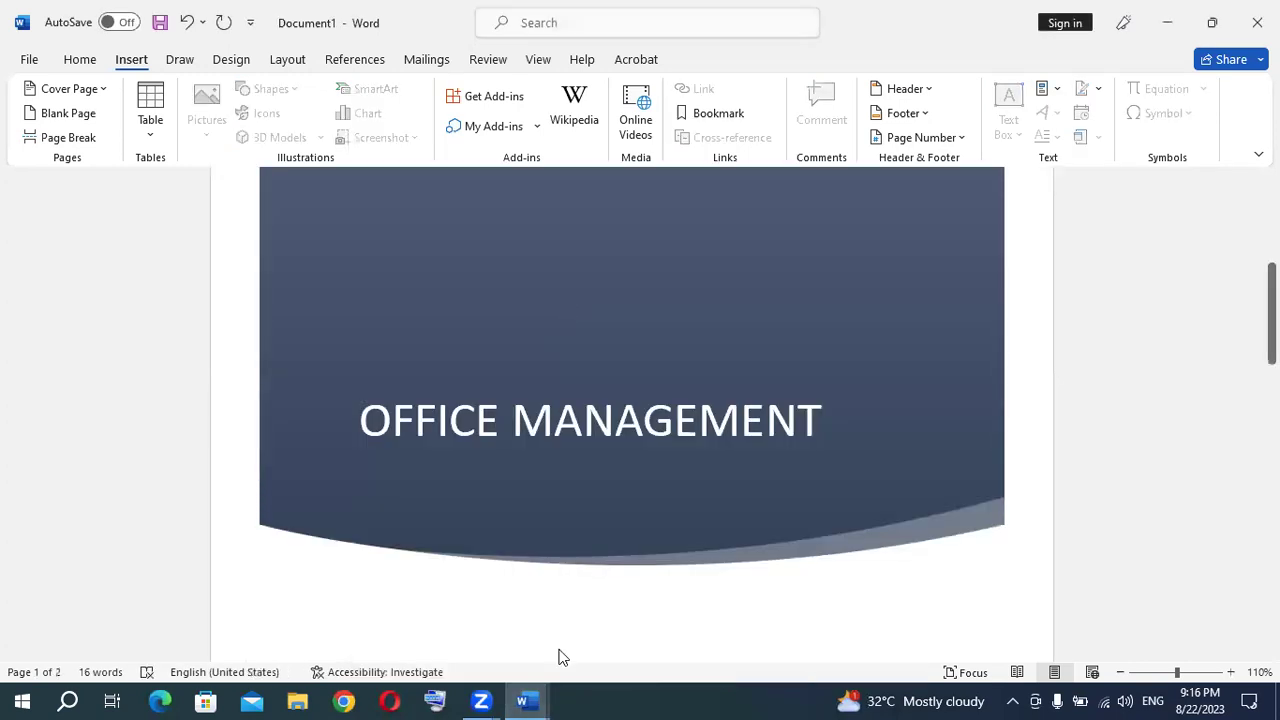
{"action": "key", "text": "alt+Tab"}
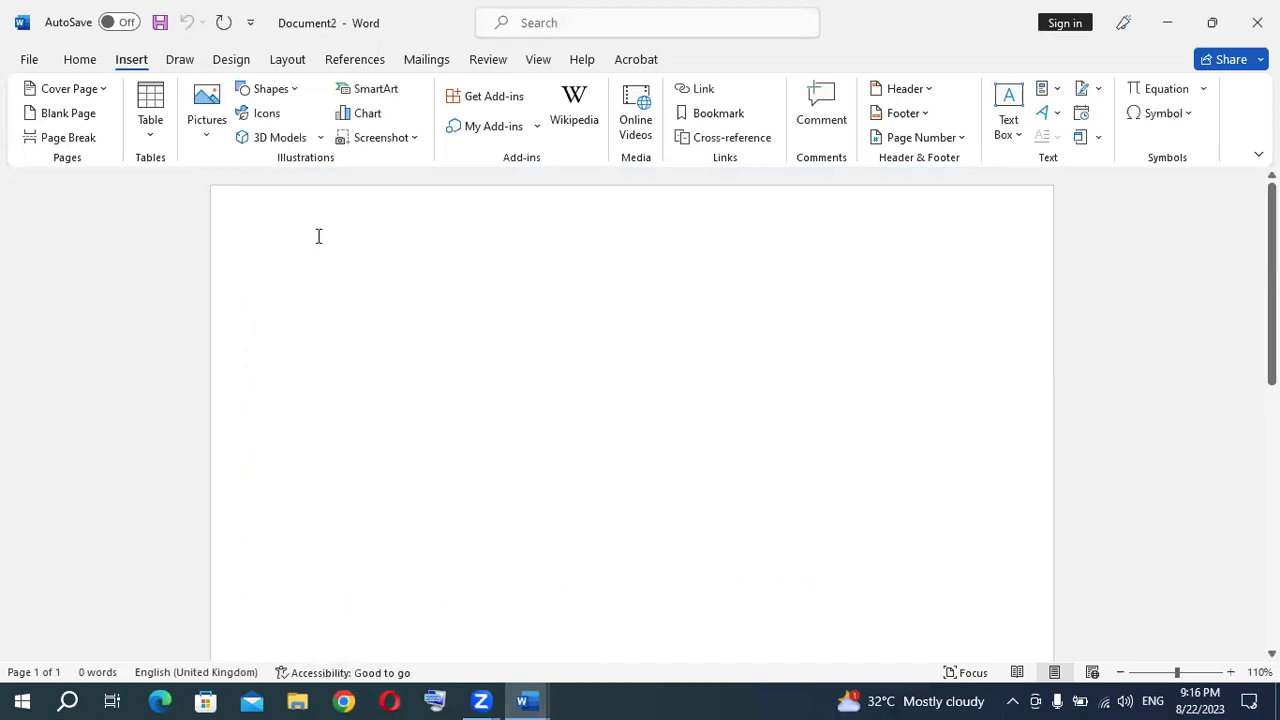
{"action": "left_click", "coordinate": [160, 135]}
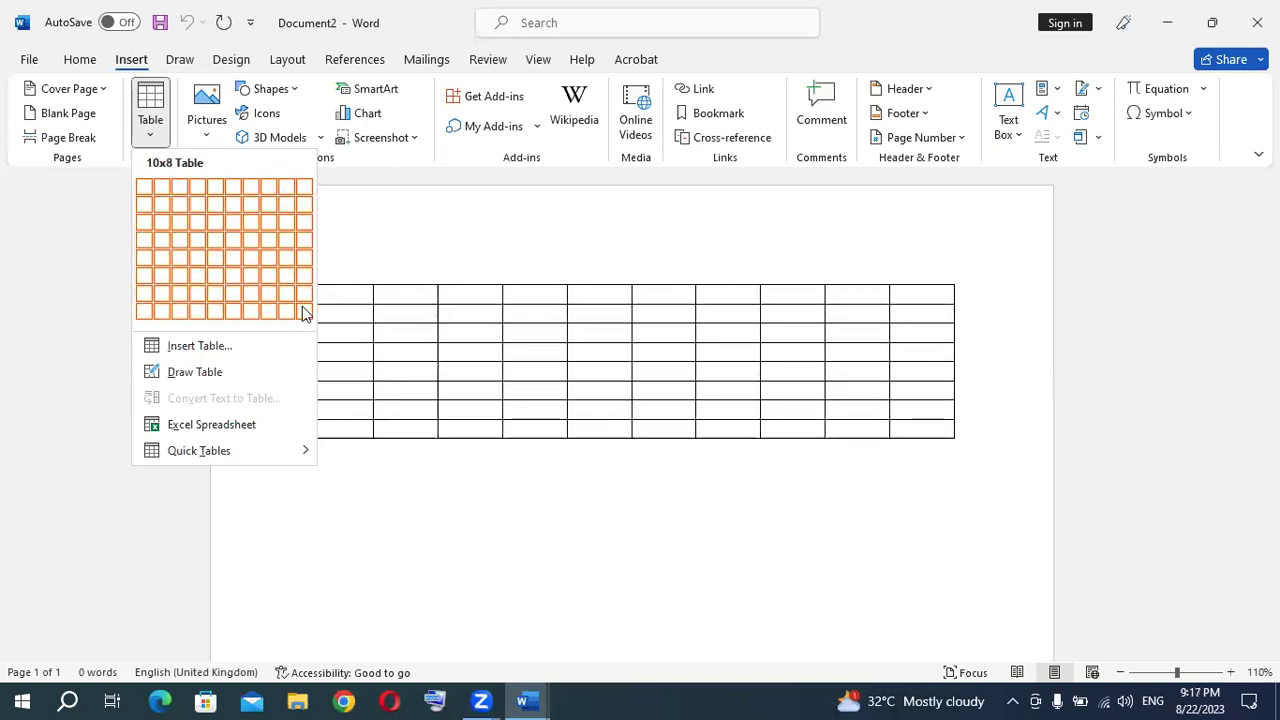
- Insert and undo a 3-by-2 table, then open the Insert Table dialog
{"action": "left_click", "coordinate": [188, 204]}
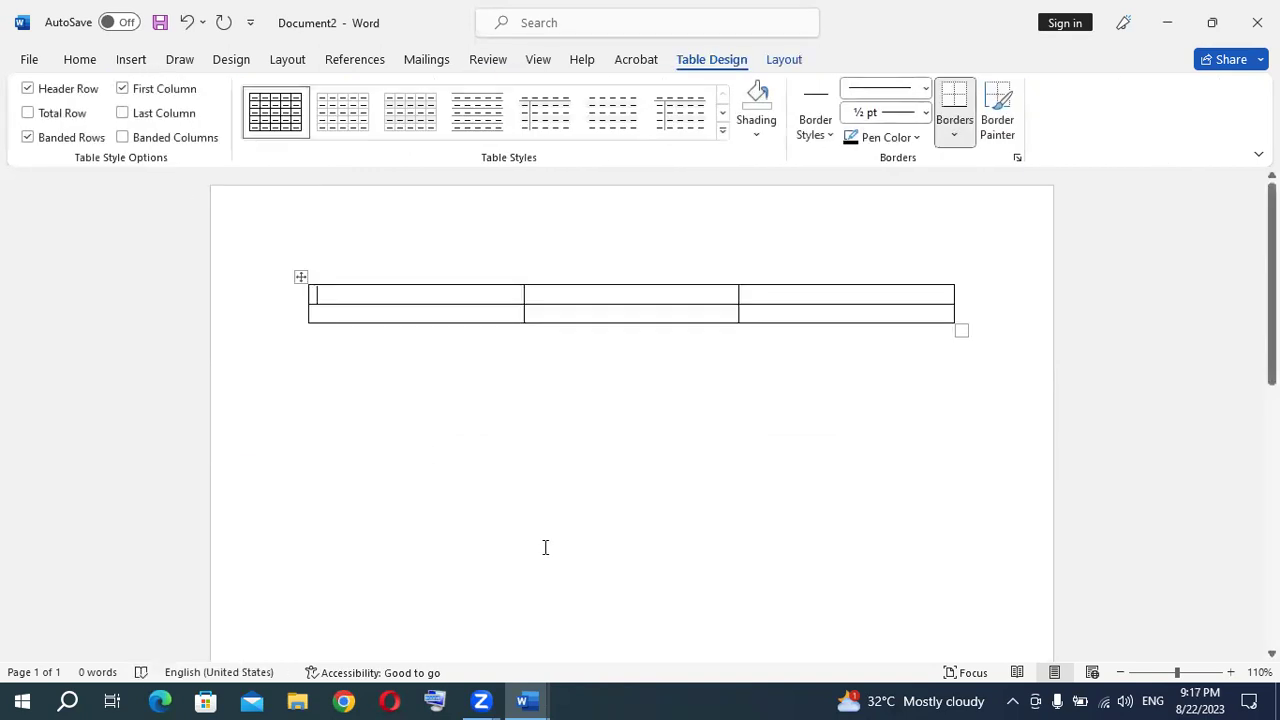
{"action": "key", "text": "ctrl+z"}
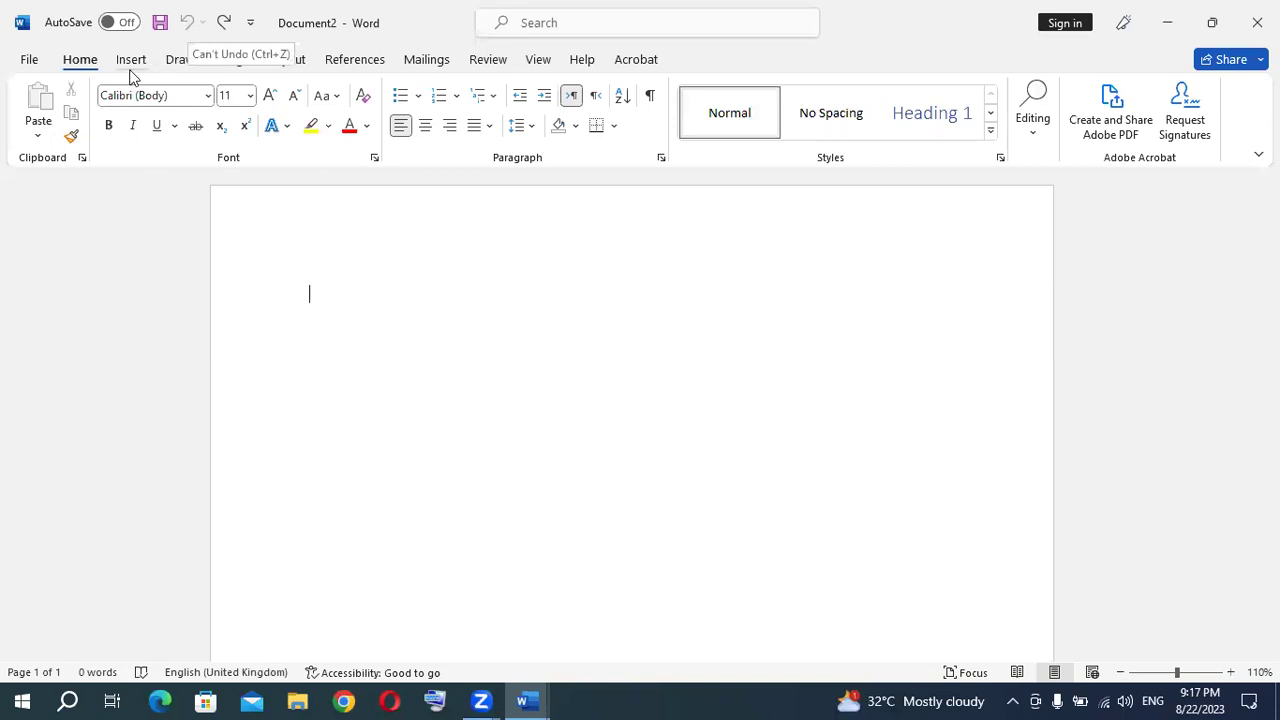
{"action": "left_click", "coordinate": [131, 59]}
{"action": "left_click", "coordinate": [150, 115]}
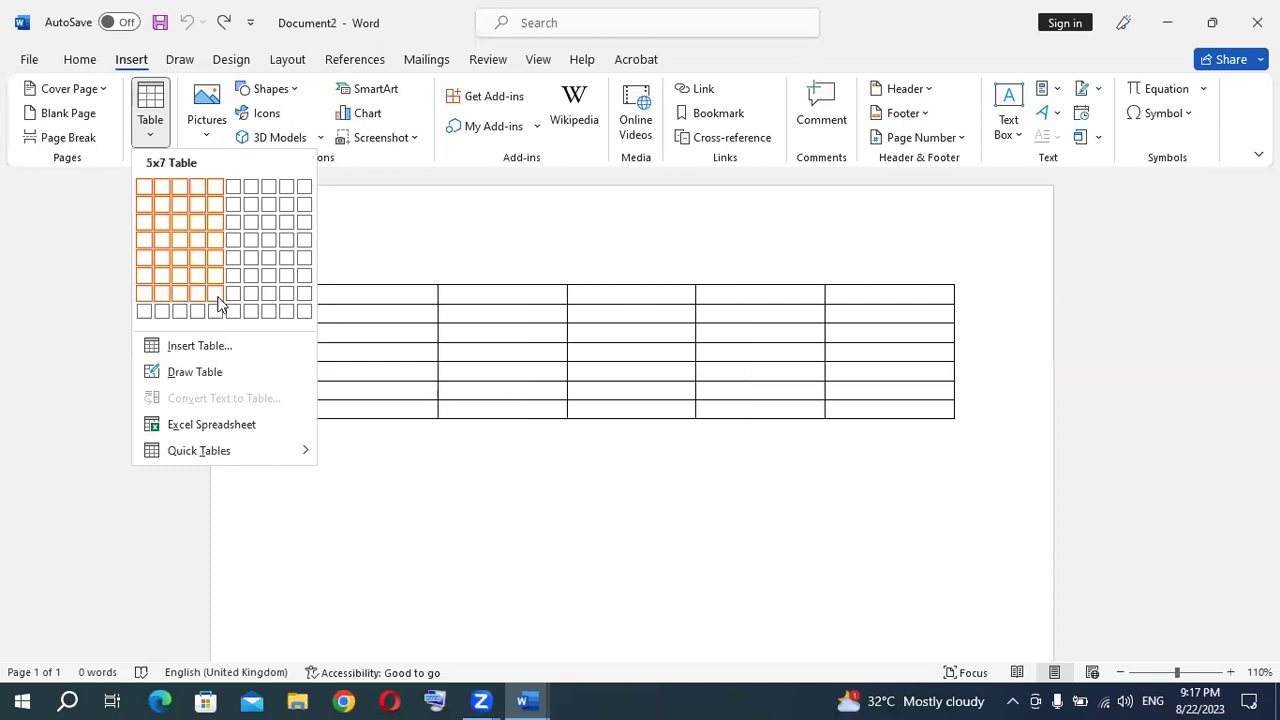
{"action": "left_click", "coordinate": [198, 346]}
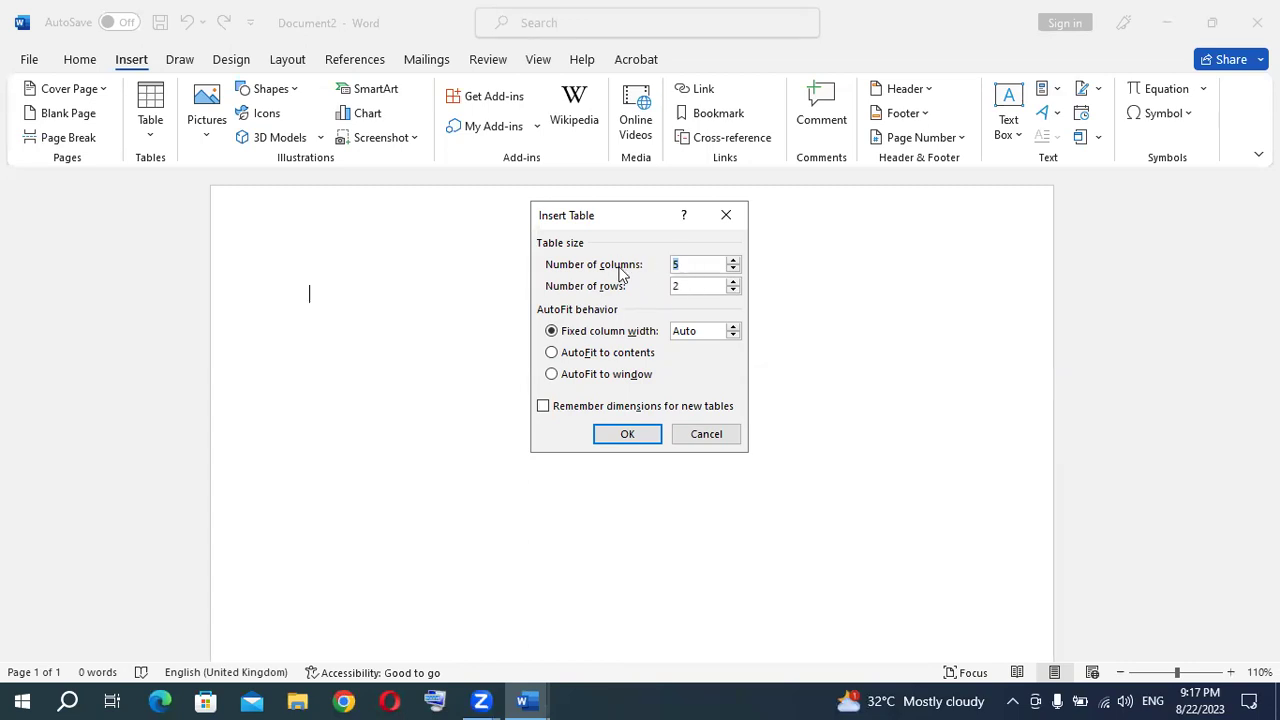
- Enter 30 columns and 1 row in Insert Table, create the table, then undo it with Ctrl+Z
{"action": "type", "text": "2"}
{"action": "key", "text": "BackSpace"}
{"action": "type", "text": "3"}
{"action": "type", "text": "0"}
{"action": "key", "text": "Tab"}
{"action": "type", "text": "1"}
{"action": "left_click", "coordinate": [630, 434]}
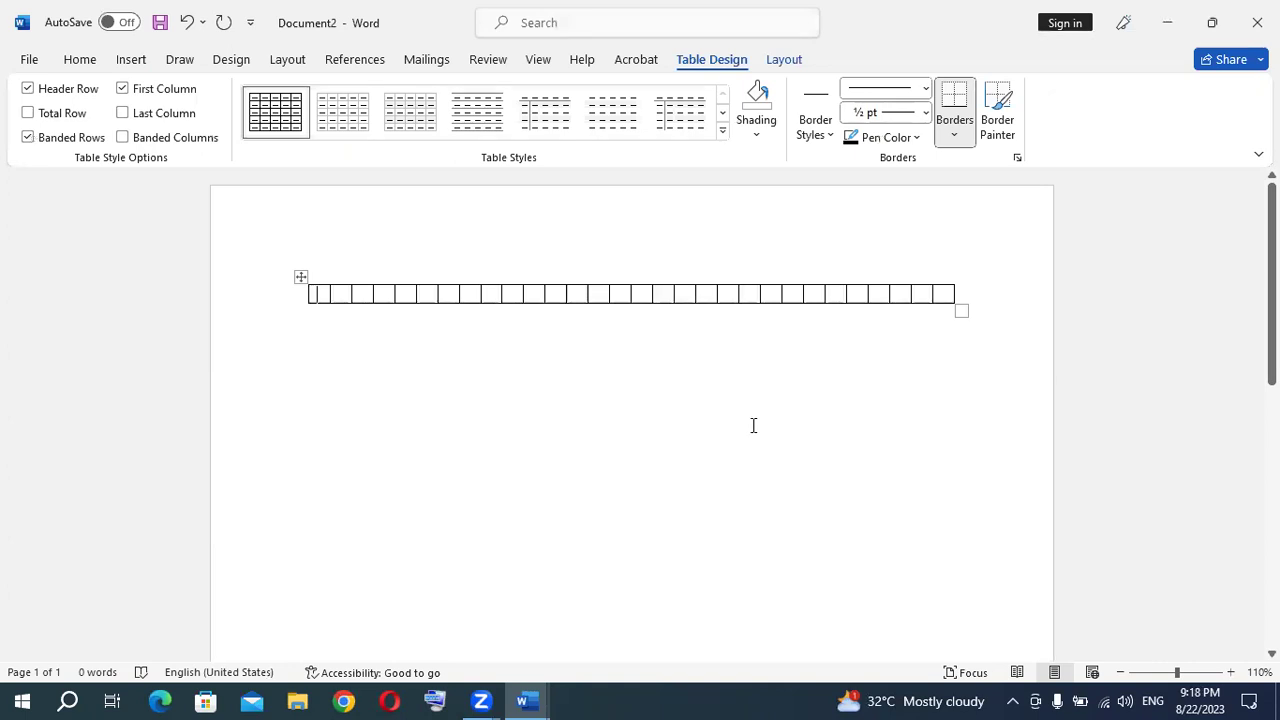
{"action": "key", "text": "ctrl+z"}
- Insert a 4-column, 2-row table from the Table grid, then select and deselect its first column
{"action": "left_click", "coordinate": [148, 58]}
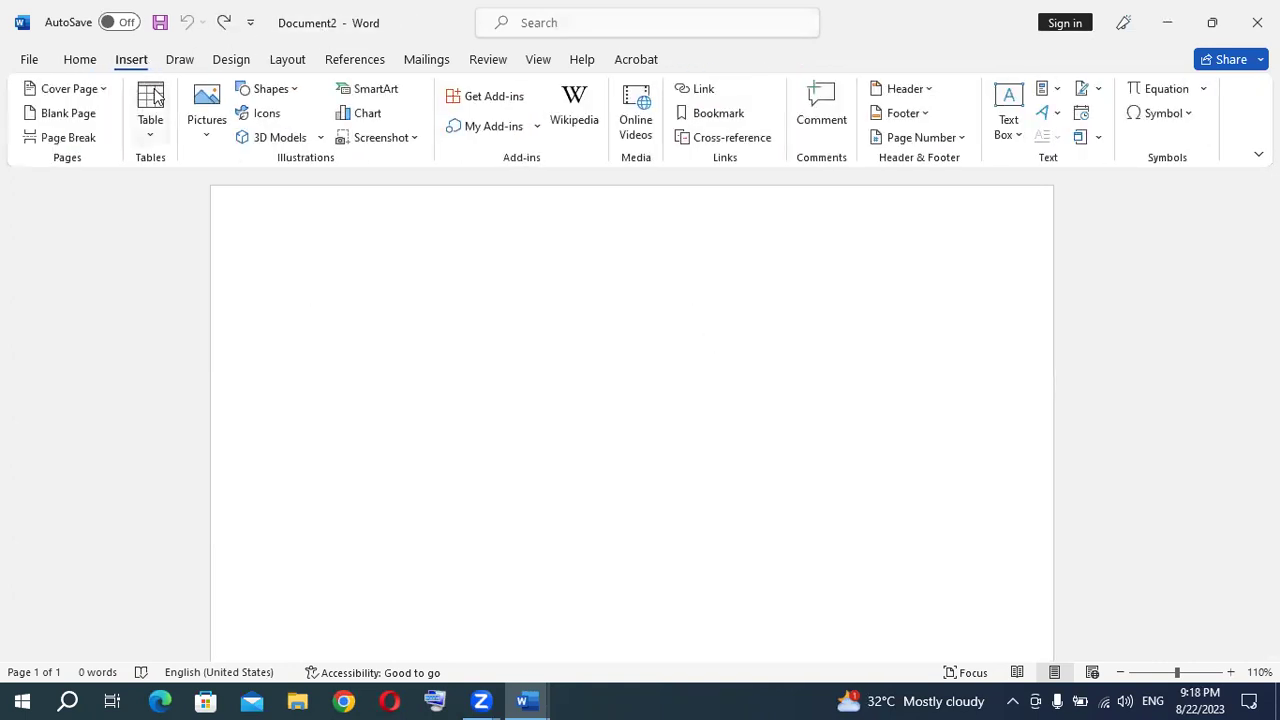
{"action": "left_click", "coordinate": [153, 120]}
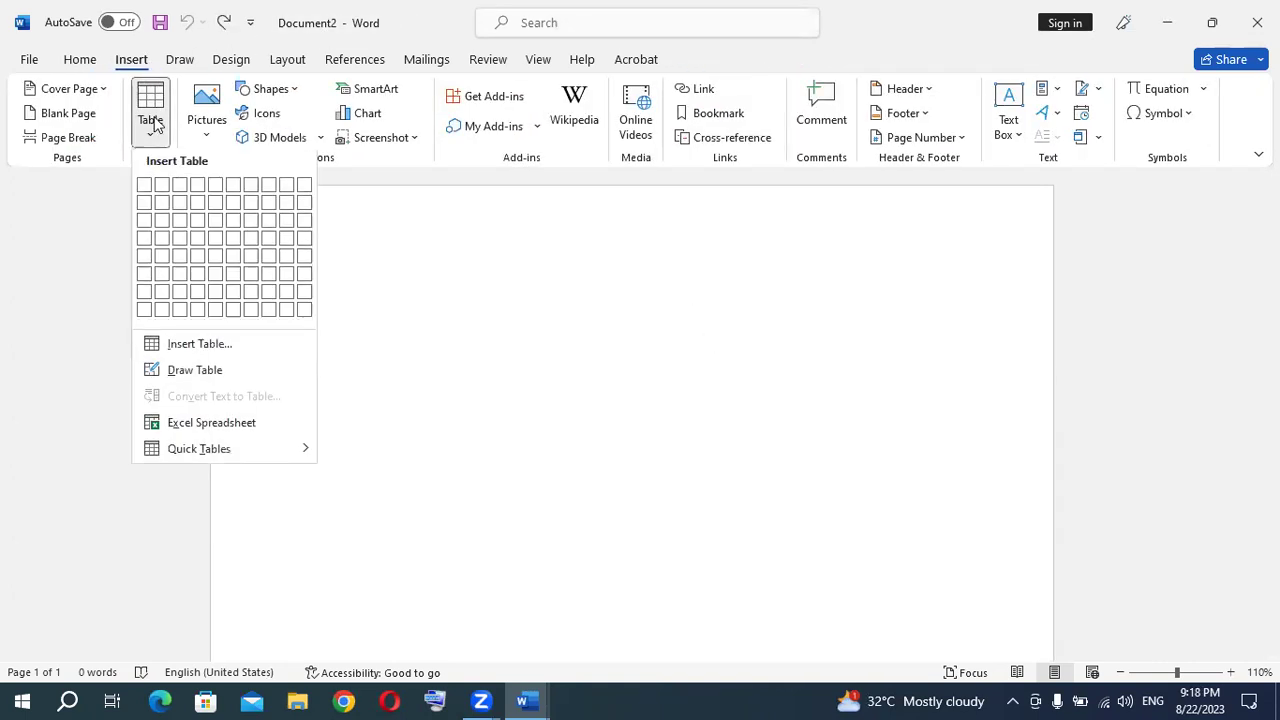
{"action": "left_click", "coordinate": [196, 206]}
{"action": "left_click", "coordinate": [421, 251]}
{"action": "mouse_move", "coordinate": [389, 283]}
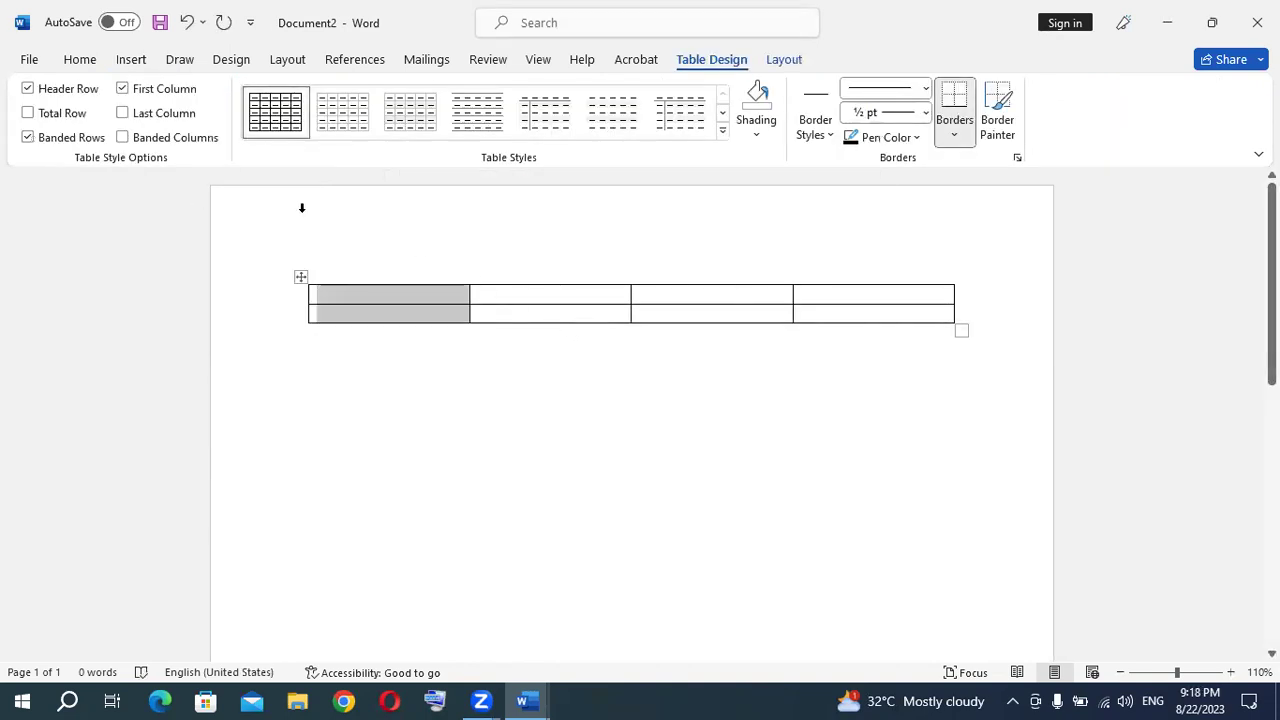
{"action": "left_click", "coordinate": [393, 461]}
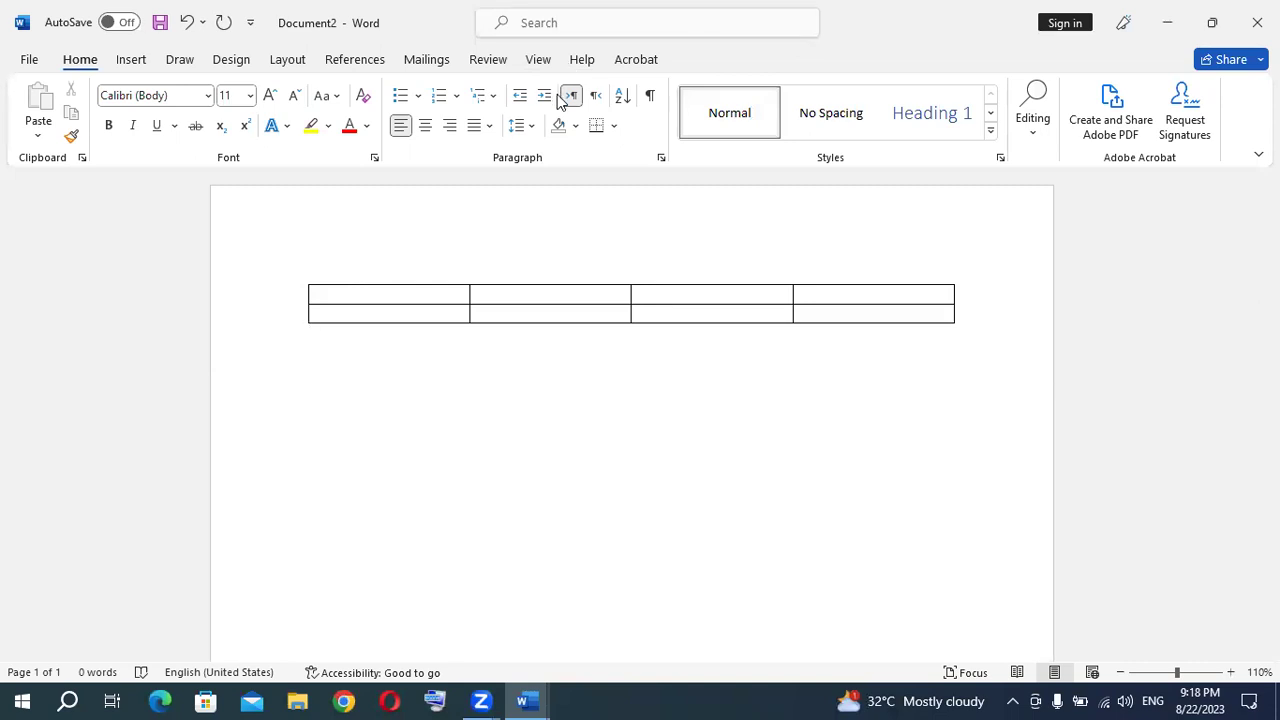
{"action": "left_click", "coordinate": [346, 292]}
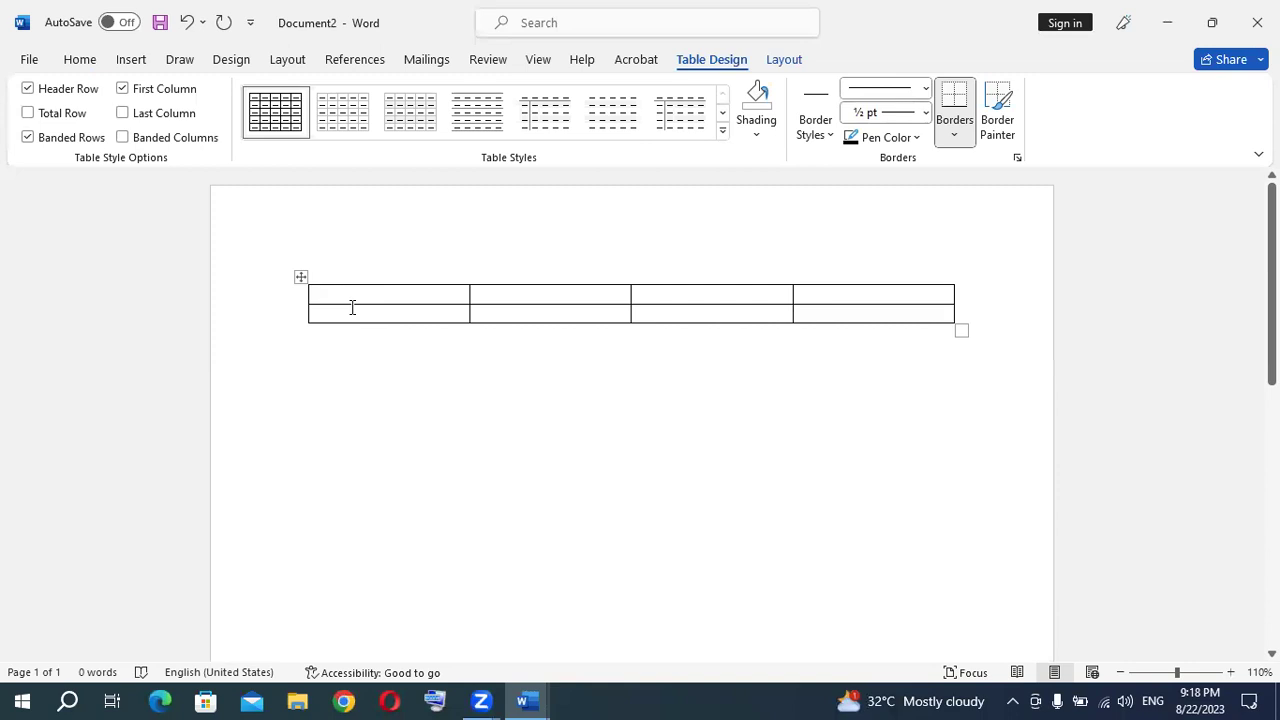
{"action": "left_click", "coordinate": [358, 236]}
{"action": "left_click", "coordinate": [432, 382]}
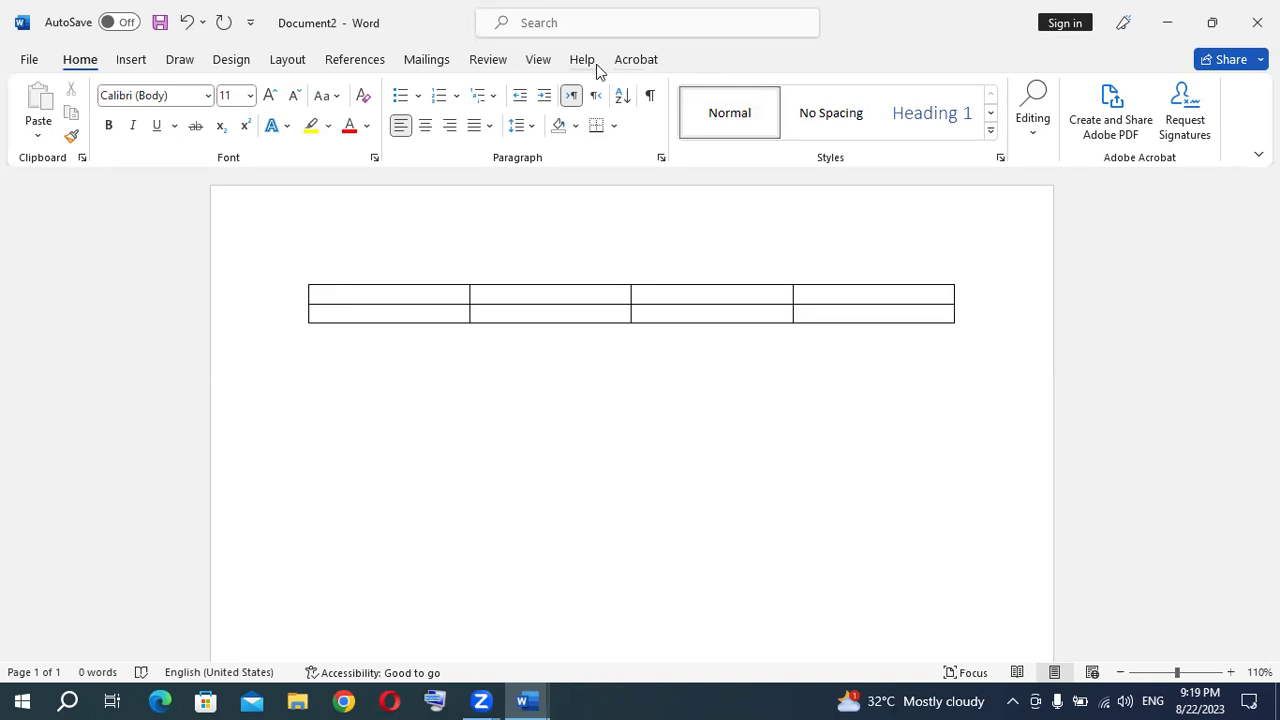
- Put the caret in the table's first cell, view the Table Design and Layout tabs, and expand Table Styles
{"action": "left_click", "coordinate": [386, 295]}
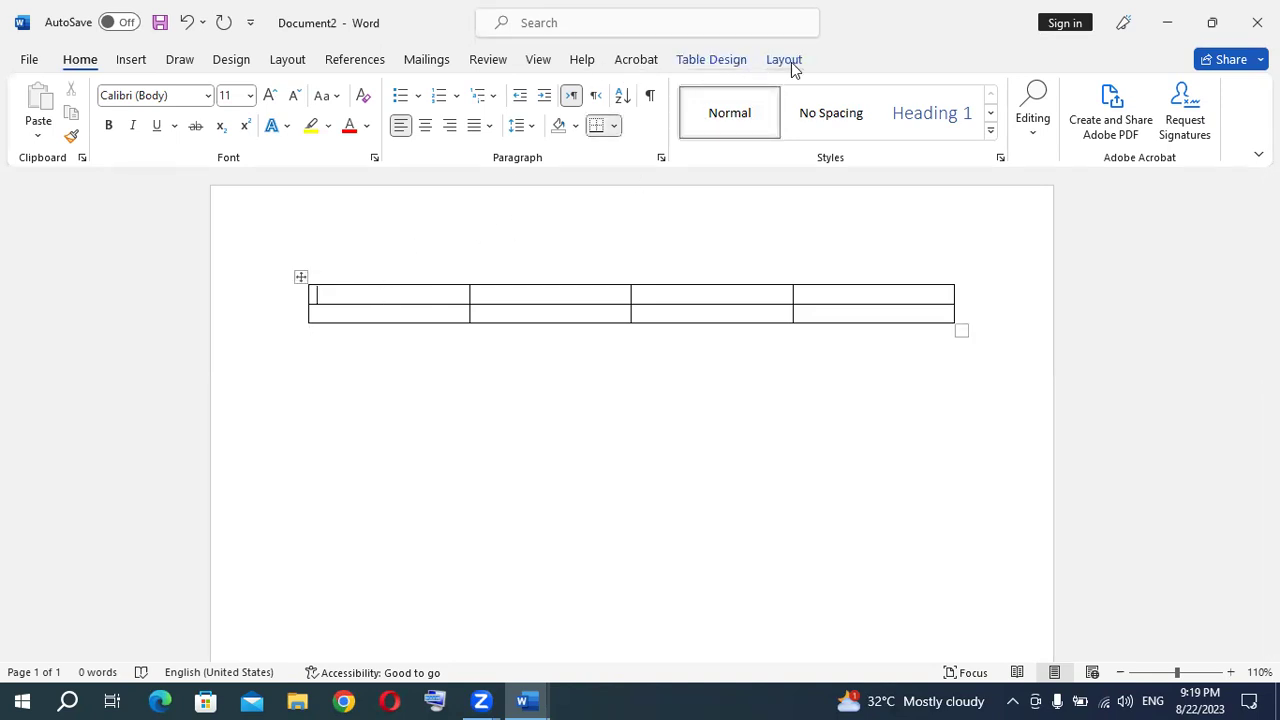
{"action": "left_click", "coordinate": [469, 366]}
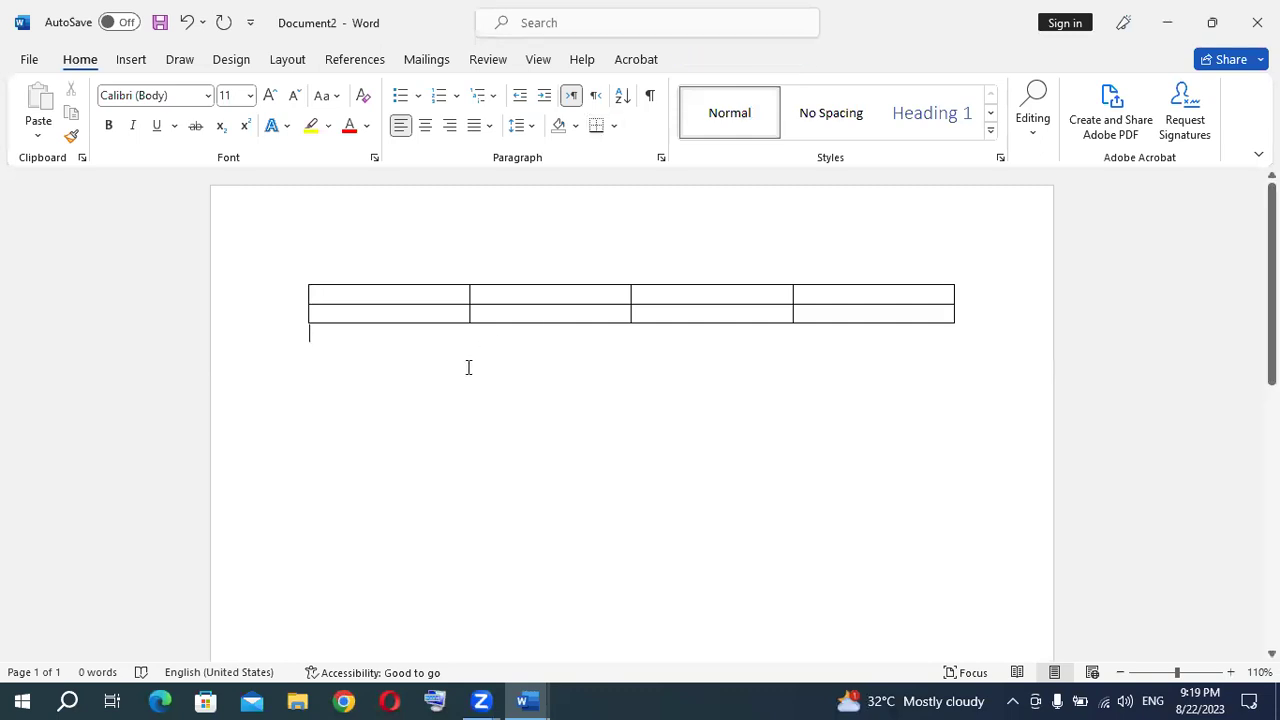
{"action": "left_click", "coordinate": [417, 293]}
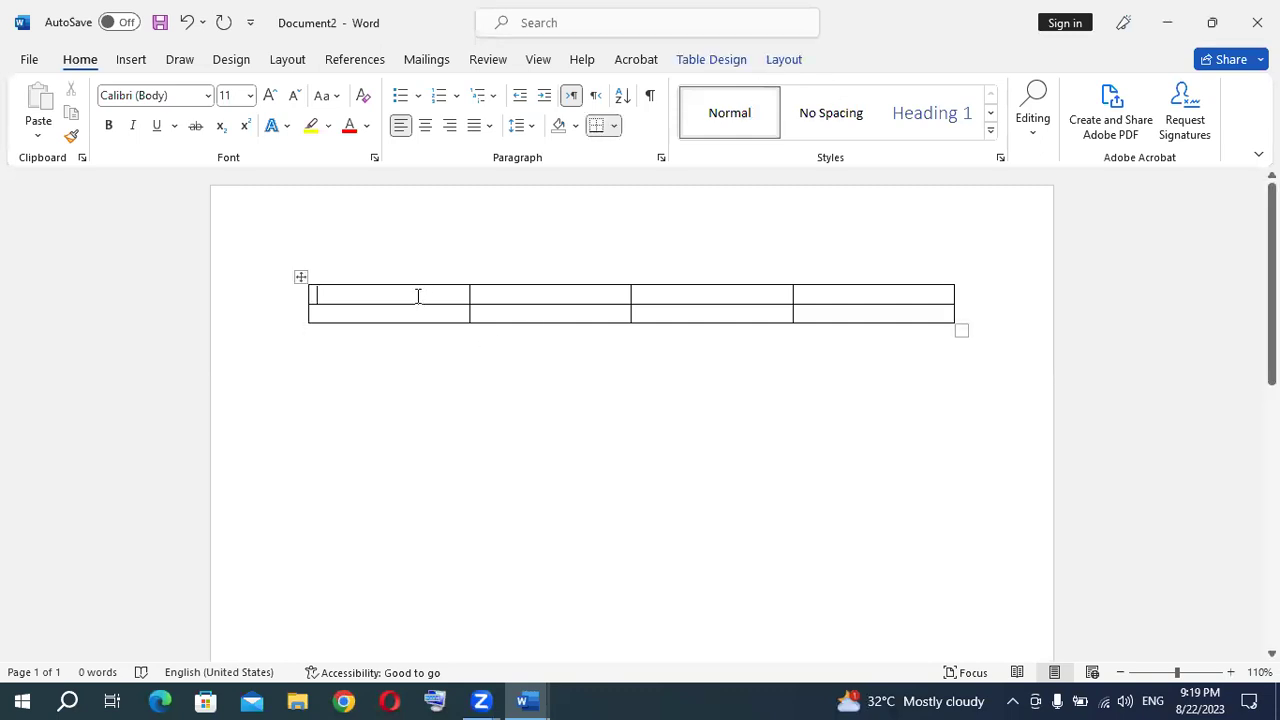
{"action": "left_click", "coordinate": [711, 60]}
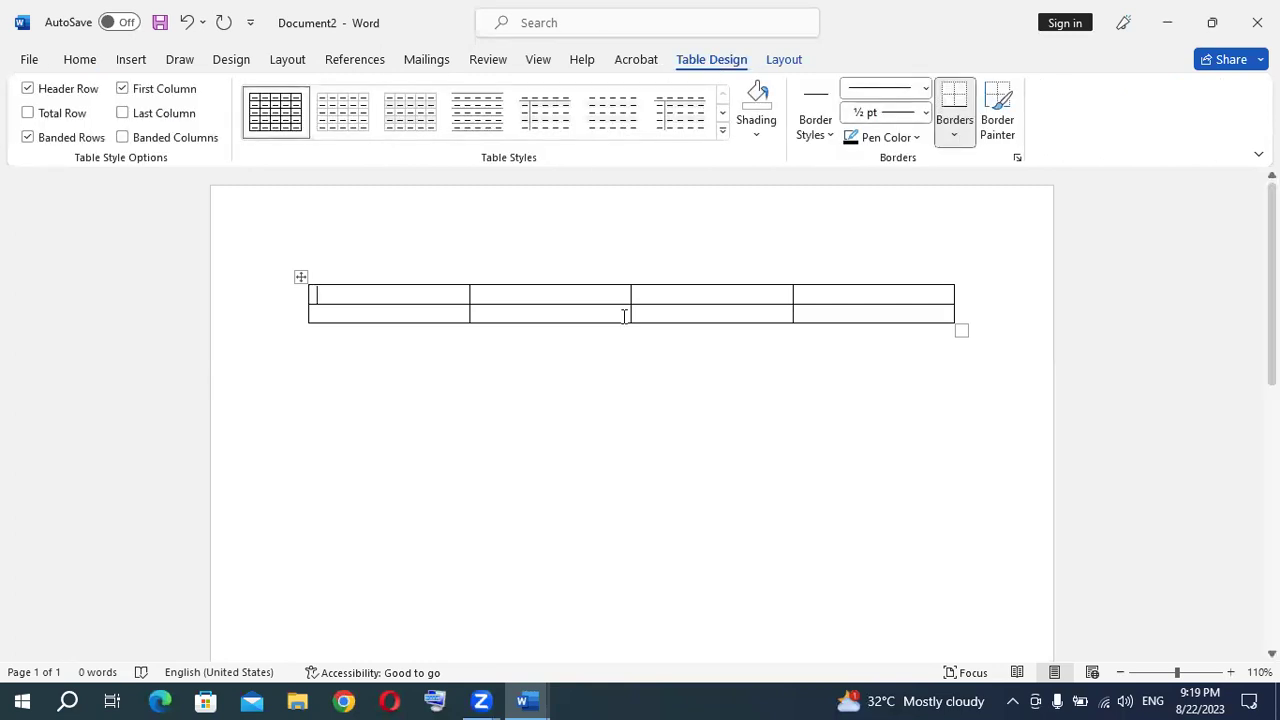
{"action": "left_click", "coordinate": [788, 61]}
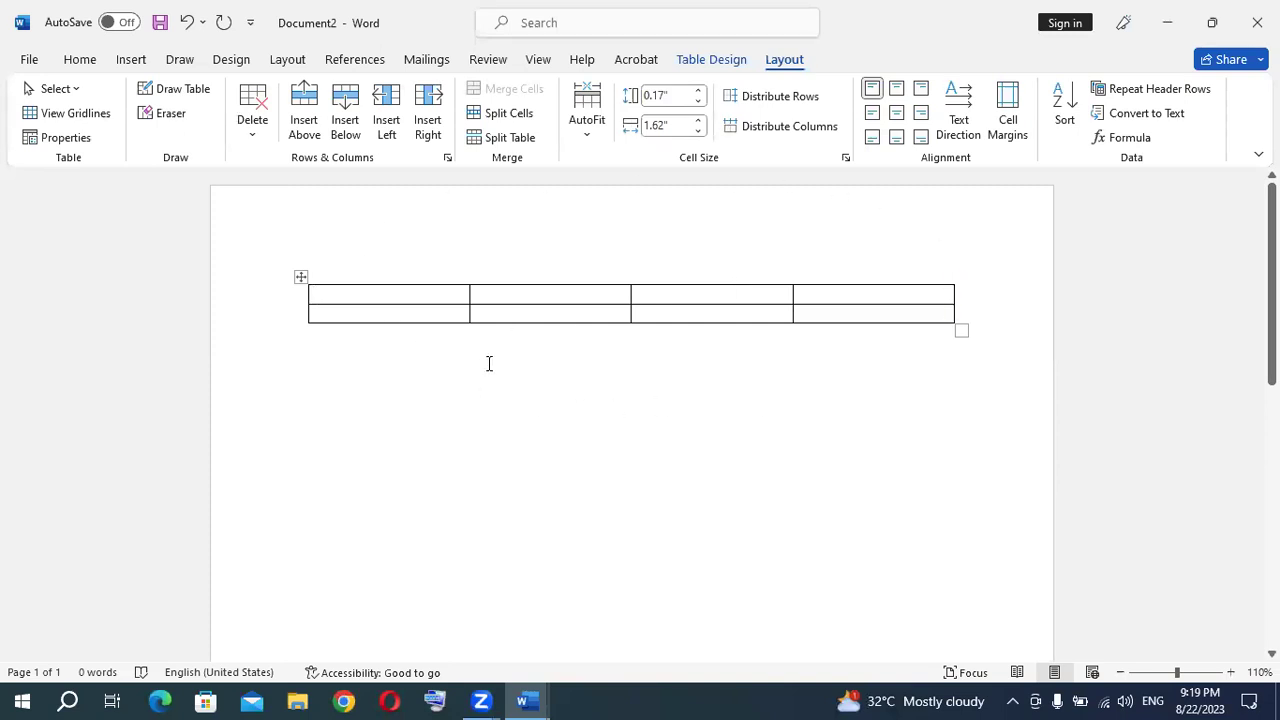
{"action": "left_click", "coordinate": [711, 59]}
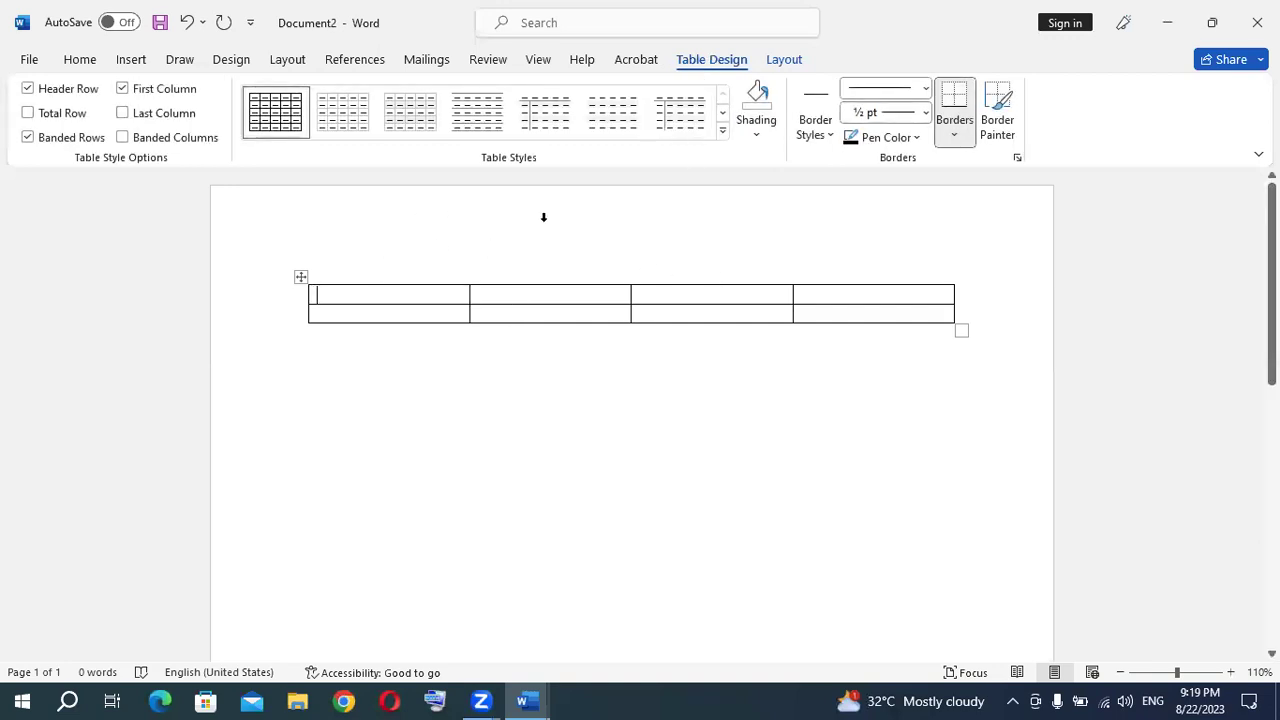
{"action": "left_click", "coordinate": [721, 132]}
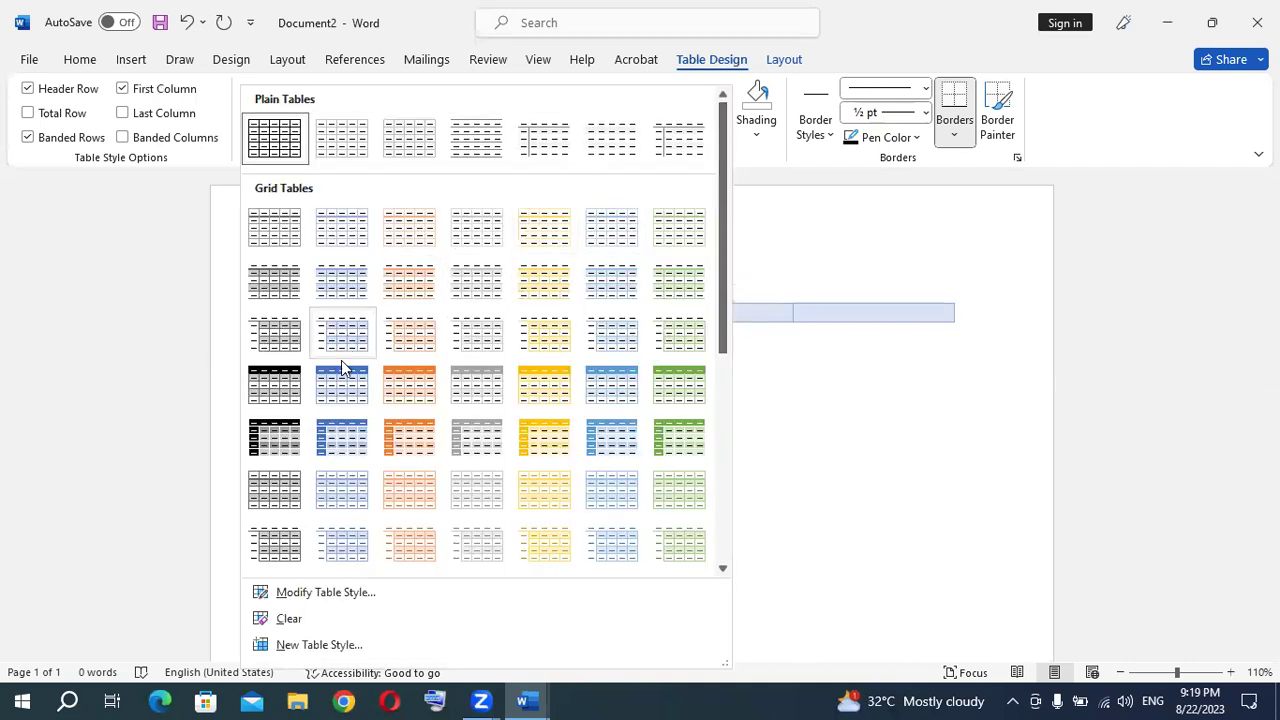
- Apply Grid Table 4 - Accent 1 and type the headers Students Name, Urdu, English and Math
{"action": "left_click", "coordinate": [342, 387]}
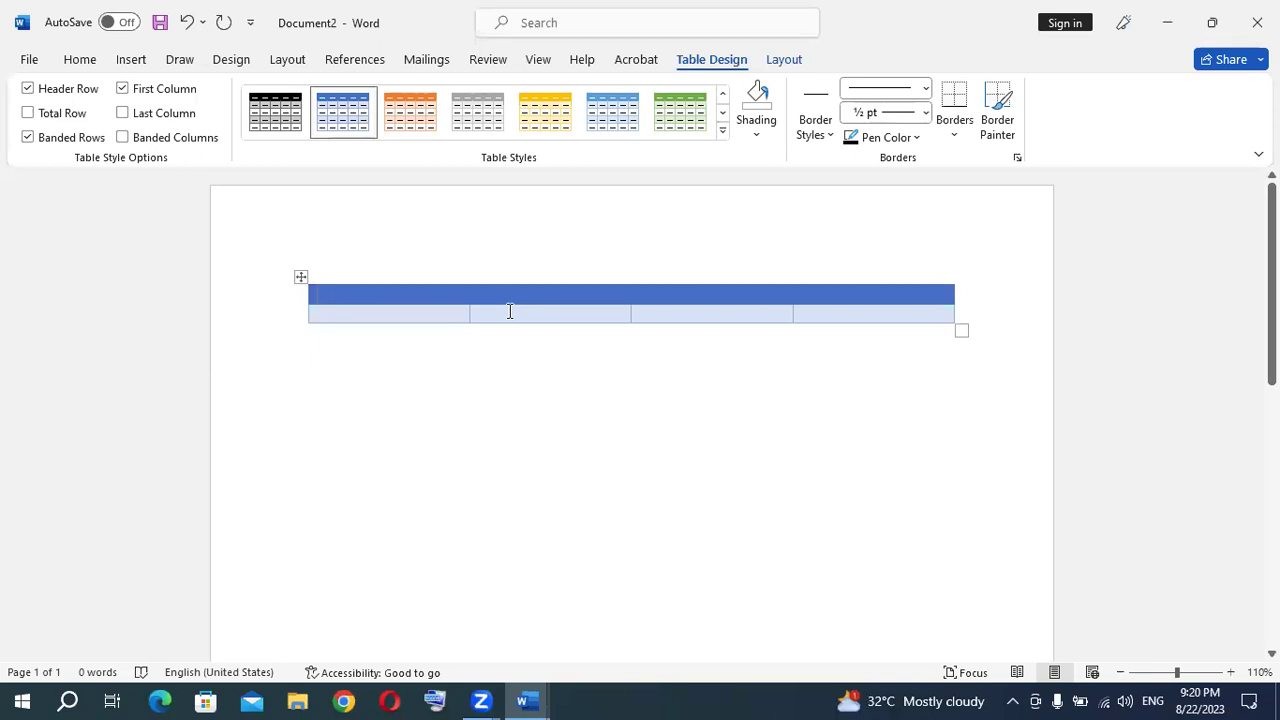
{"action": "type", "text": "STudents Name"}
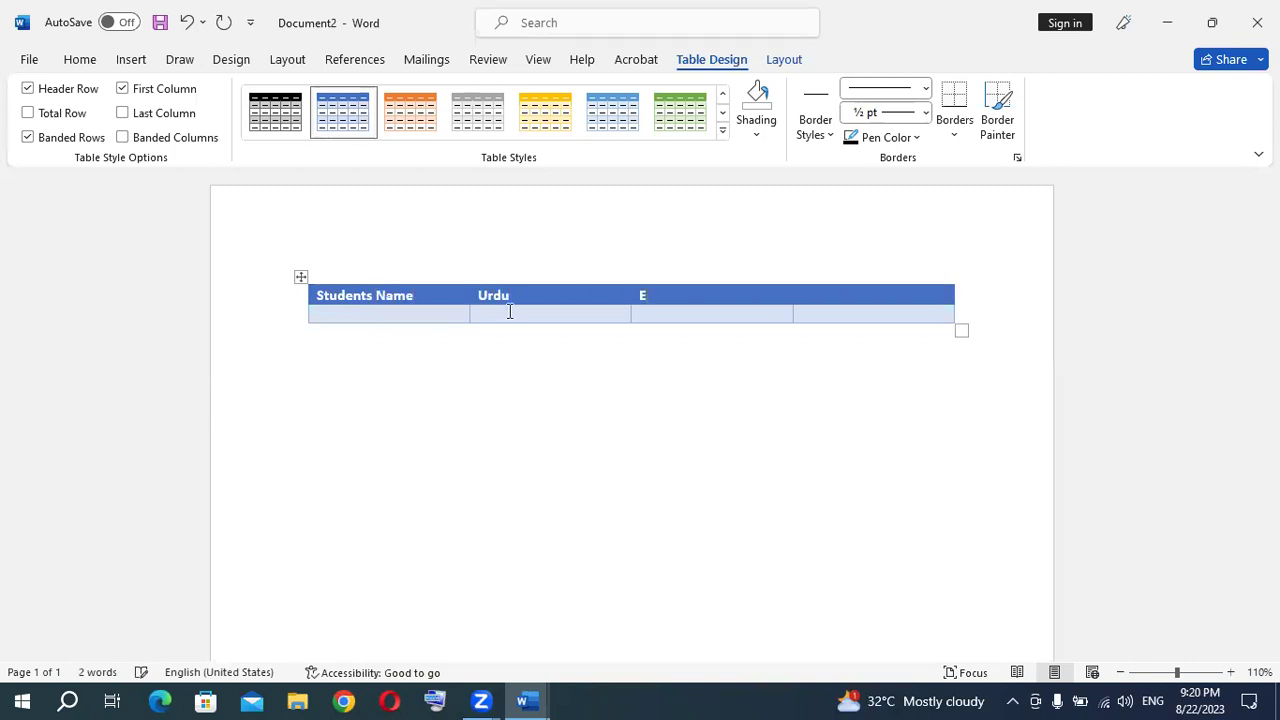
{"action": "type", "text": "lish"}
{"action": "type", "text": "Math"}
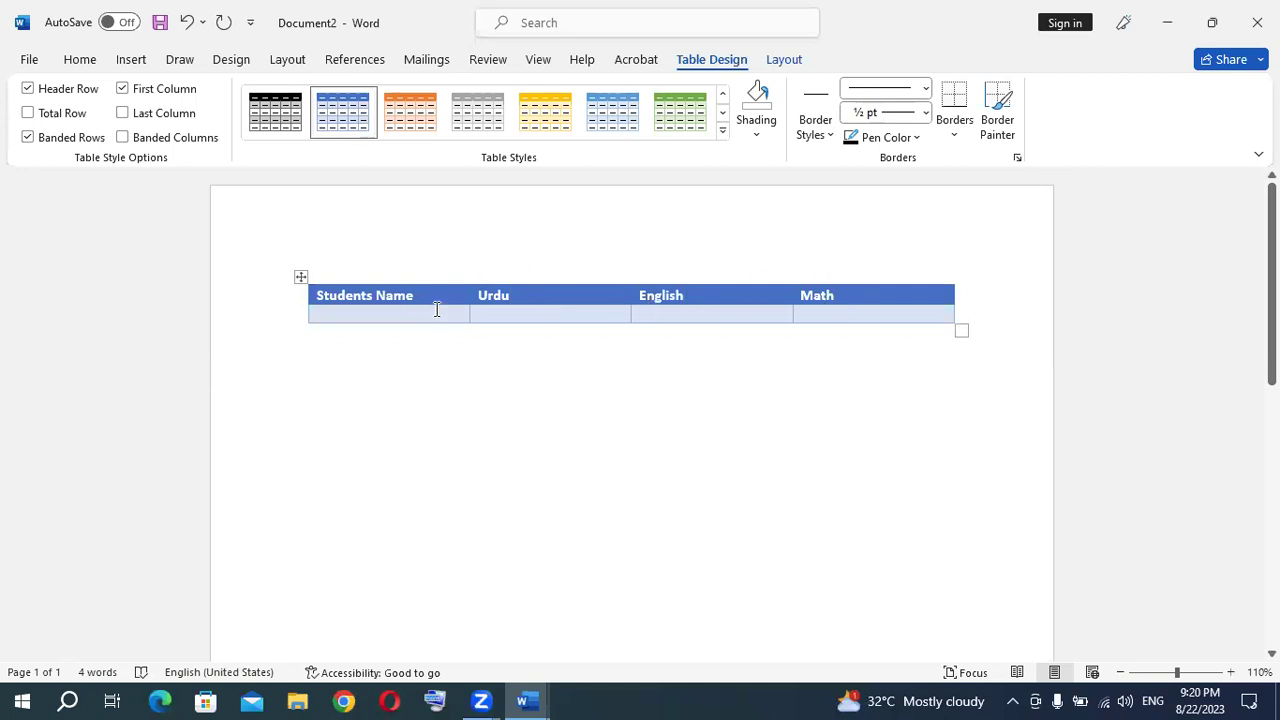
- Move to the last cell, close the On-Screen Keyboard, and Tab to add empty rows below the header
{"action": "left_click", "coordinate": [702, 322]}
{"action": "left_click", "coordinate": [816, 318]}
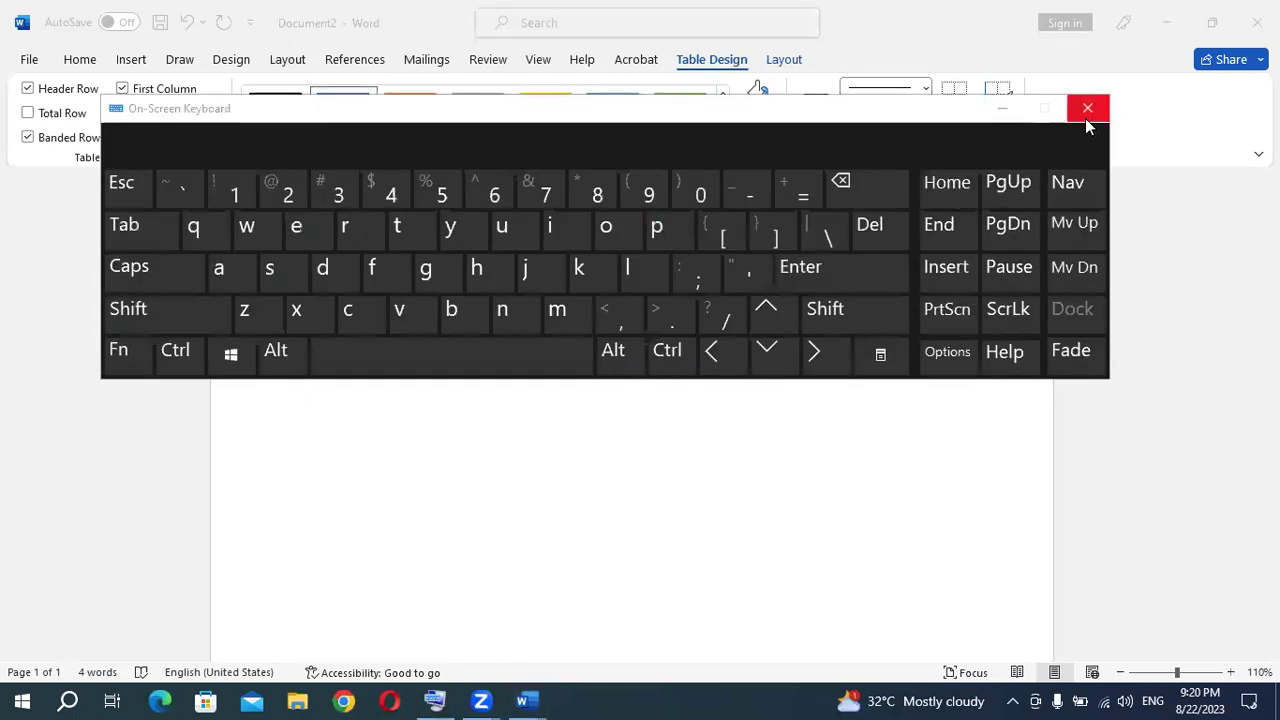
{"action": "left_click", "coordinate": [1087, 121]}
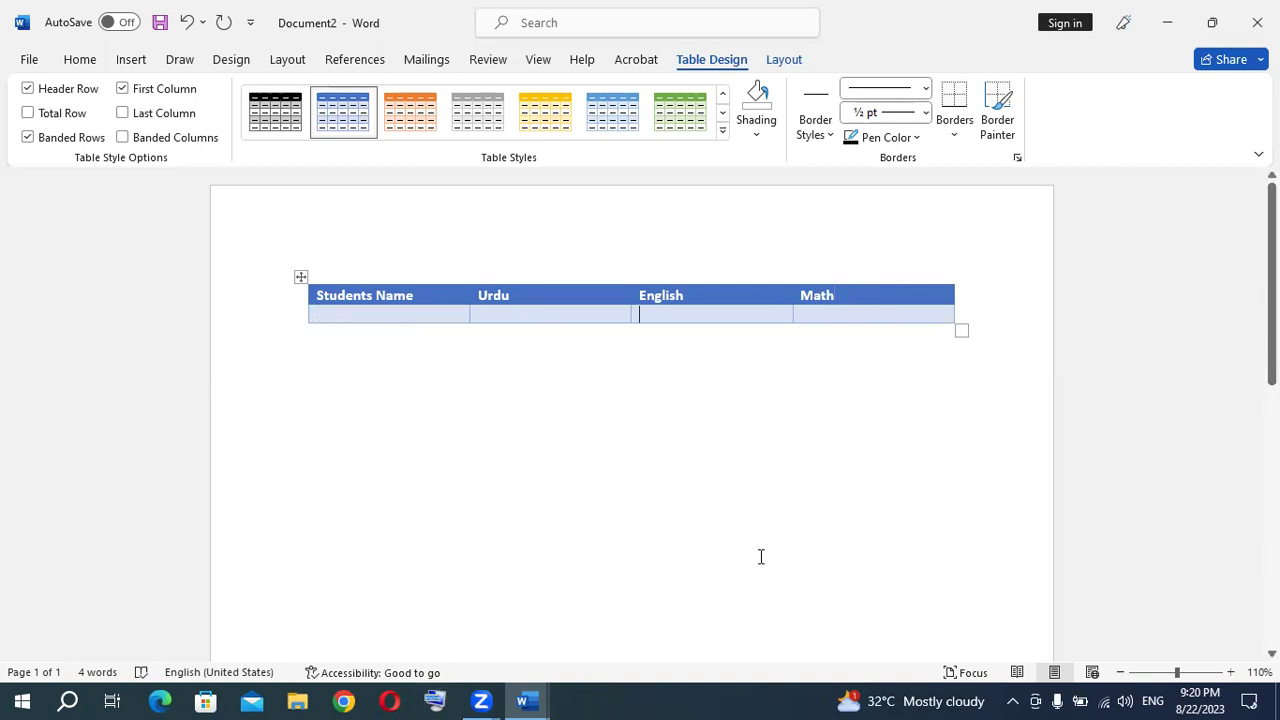
{"action": "key", "text": "Tab"}
{"action": "key", "text": "Tab"}
{"action": "key", "text": "Tab"}
{"action": "key", "text": "Tab"}
{"action": "key", "text": "Tab"}
{"action": "key", "text": "Tab"}
{"action": "key", "text": "Tab"}
{"action": "key", "text": "Tab"}
{"action": "key", "text": "Tab"}
{"action": "key", "text": "Tab"}
{"action": "key", "text": "Tab"}
{"action": "key", "text": "Tab"}
{"action": "key", "text": "Tab"}
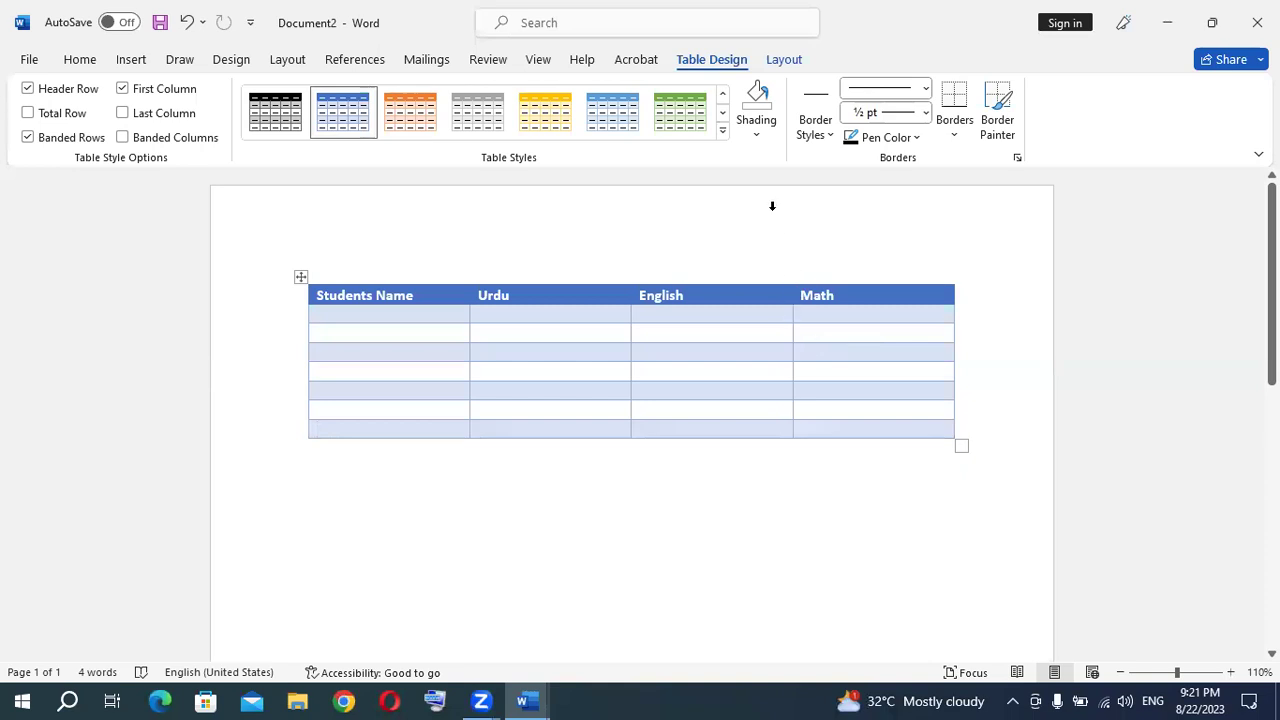
- Close the table styles gallery and place the caret below the grade table
{"action": "left_click", "coordinate": [722, 130]}
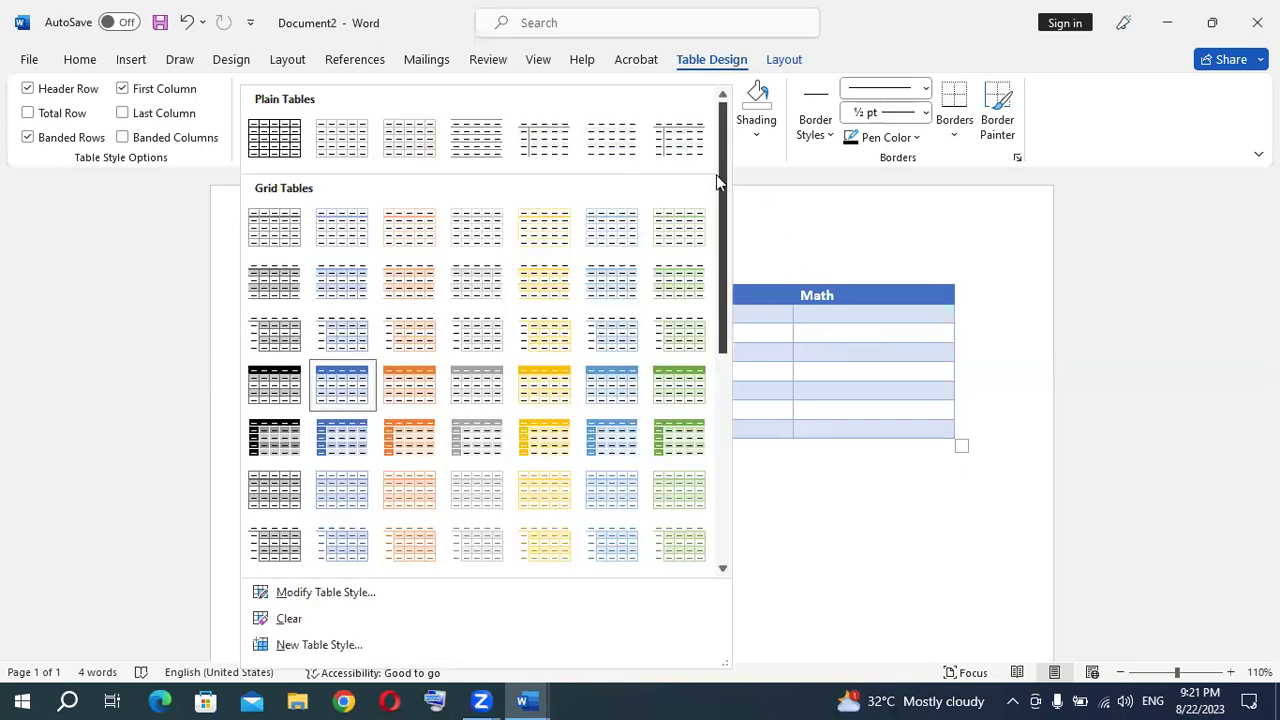
{"action": "left_click", "coordinate": [838, 190]}
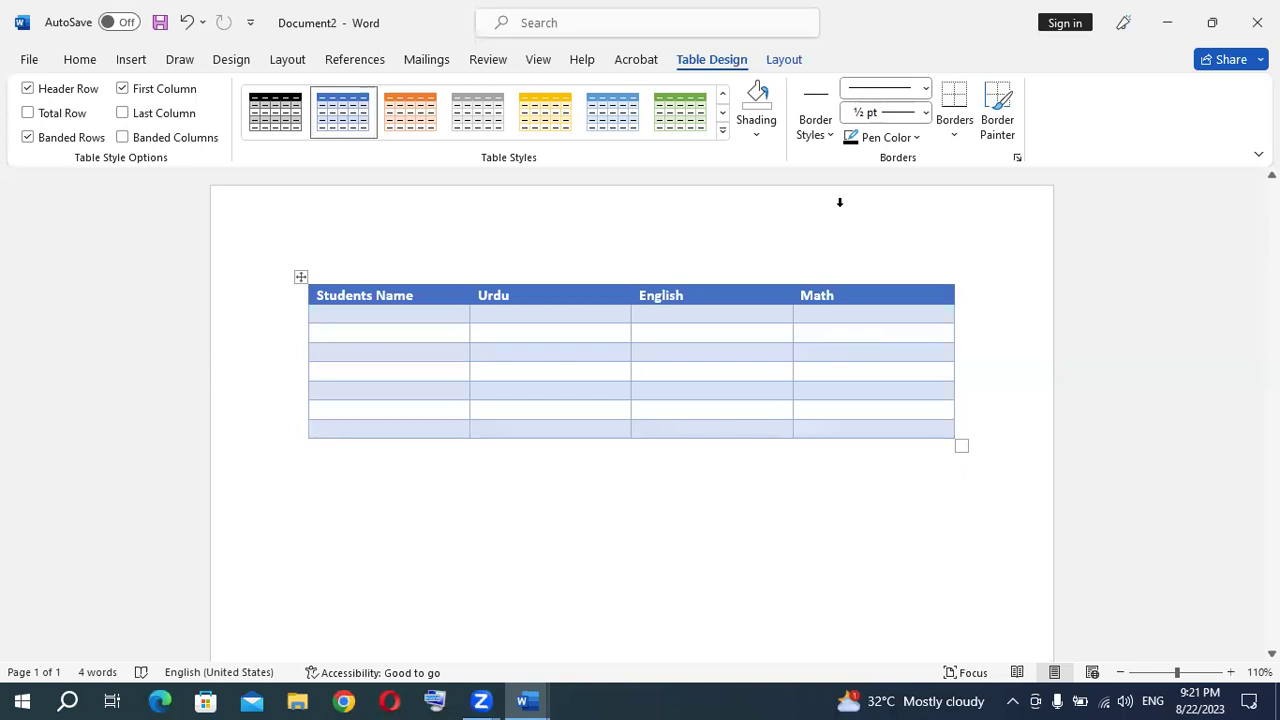
{"action": "scroll", "coordinate": [611, 354], "scroll_direction": "down", "scroll_amount": 2}
{"action": "left_click", "coordinate": [359, 362]}
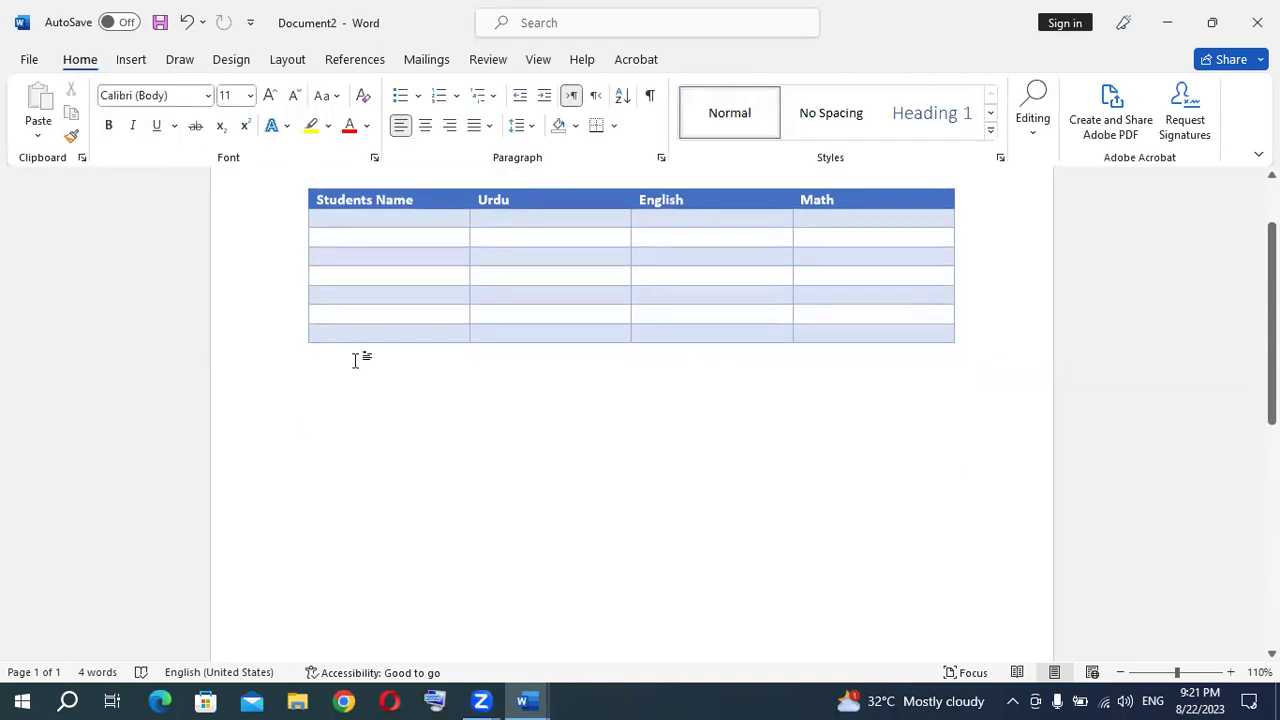
- Insert a one-row, four-column table and use Tab to add rows until it has five
{"action": "left_click", "coordinate": [140, 62]}
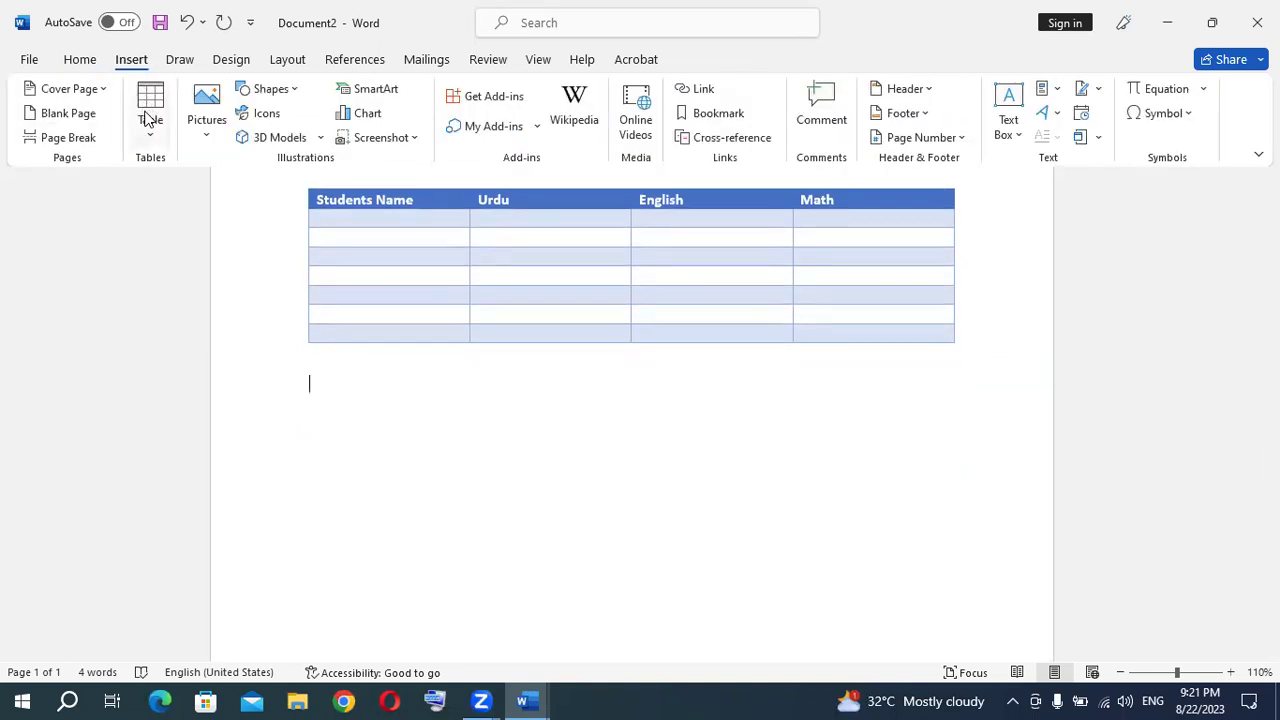
{"action": "left_click", "coordinate": [150, 115]}
{"action": "left_click", "coordinate": [199, 190]}
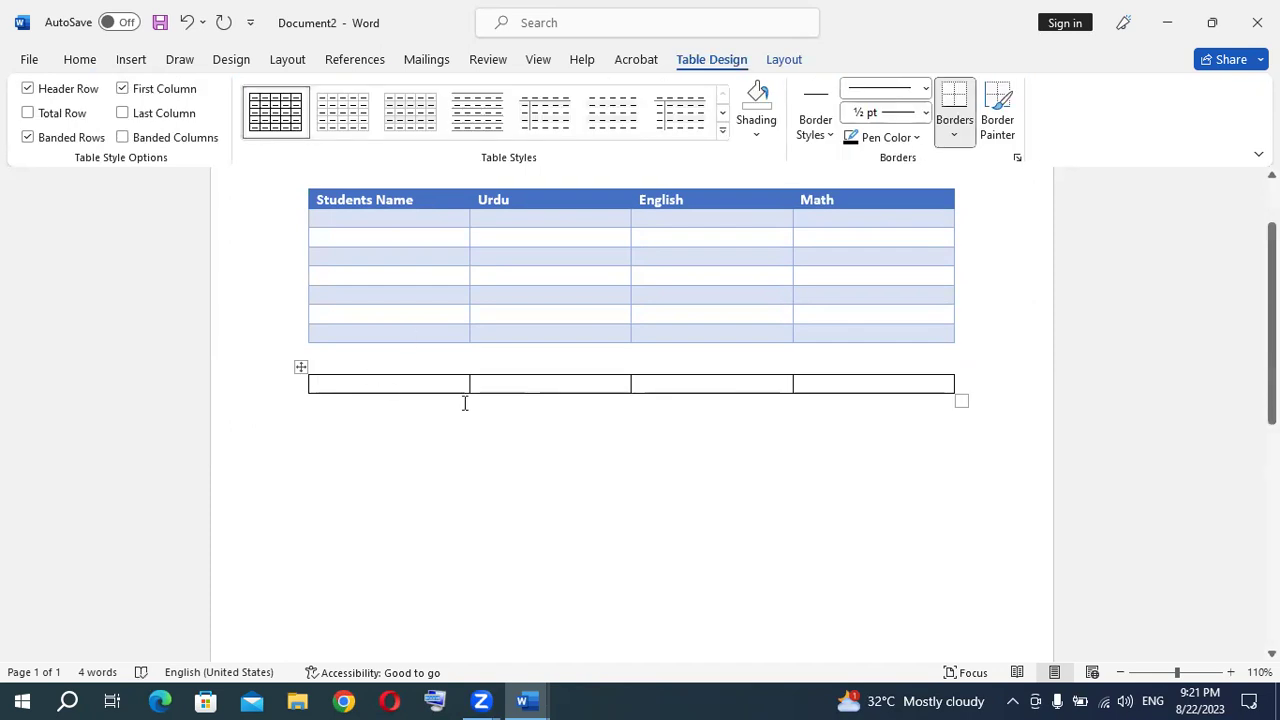
{"action": "key", "text": "Tab"}
{"action": "key", "text": "Tab"}
{"action": "key", "text": "Tab"}
{"action": "key", "text": "Tab"}
{"action": "key", "text": "Tab"}
{"action": "scroll", "coordinate": [920, 460], "scroll_direction": "up", "scroll_amount": 1}
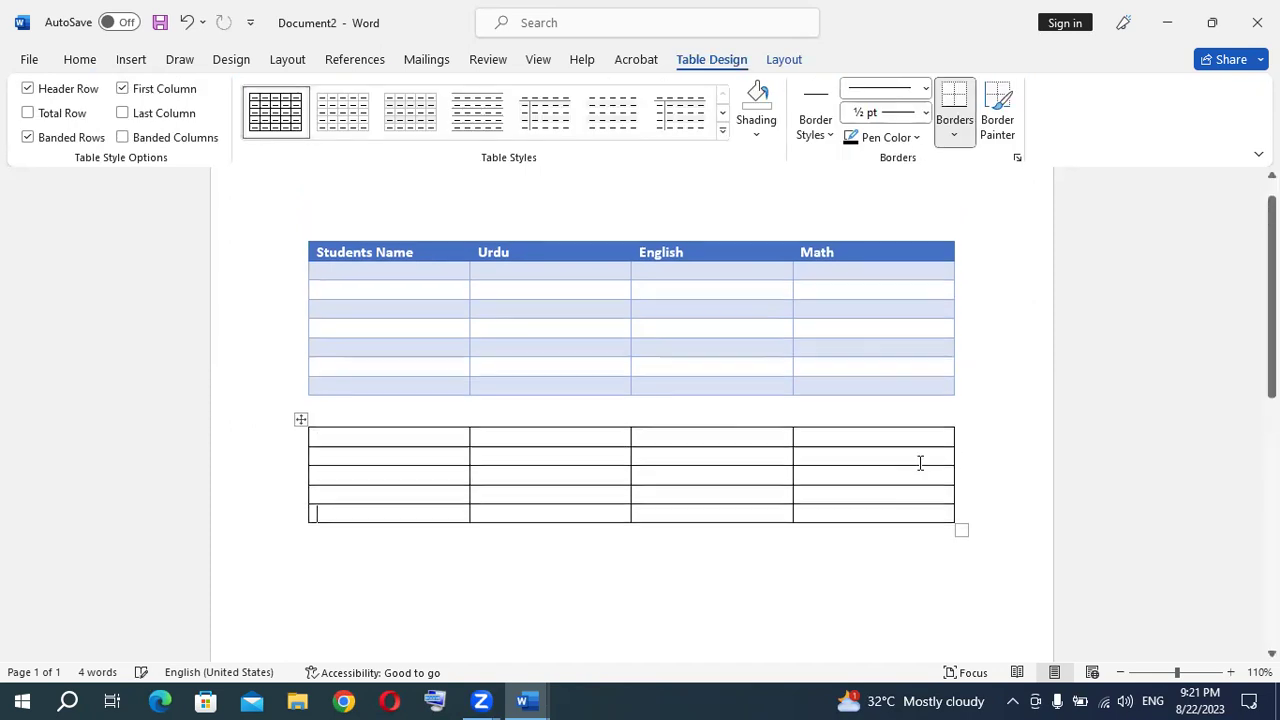
{"action": "scroll", "coordinate": [920, 460], "scroll_direction": "up", "scroll_amount": 1}
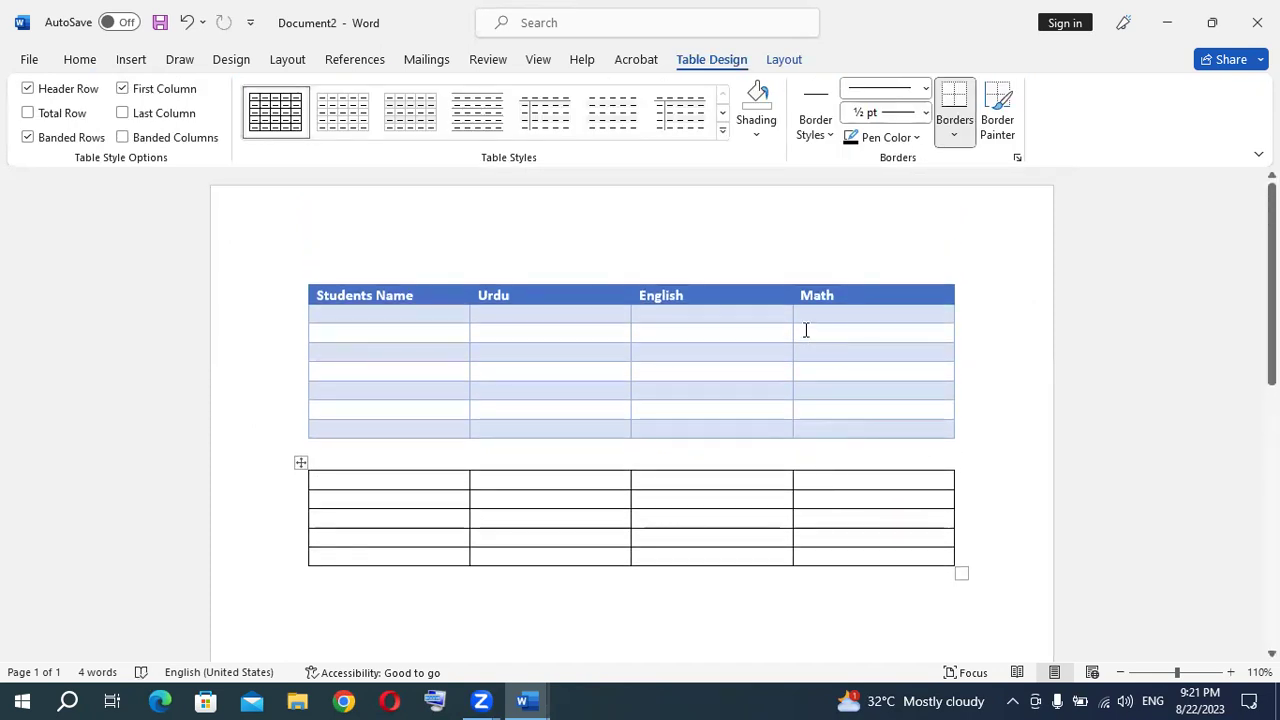
- Try several cell selections in the new table, ending with its second column selected
{"action": "left_click", "coordinate": [758, 137]}
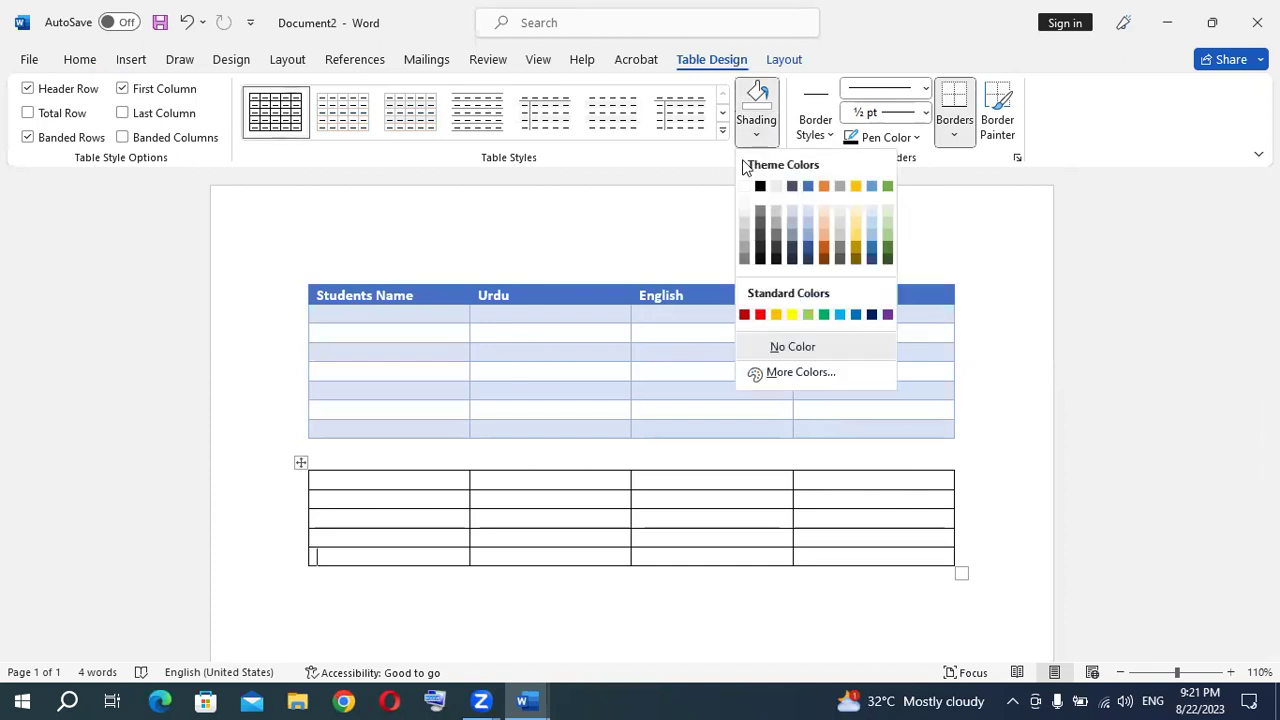
{"action": "left_click", "coordinate": [428, 490]}
{"action": "left_click_drag", "start_coordinate": [408, 478], "coordinate": [405, 552]}
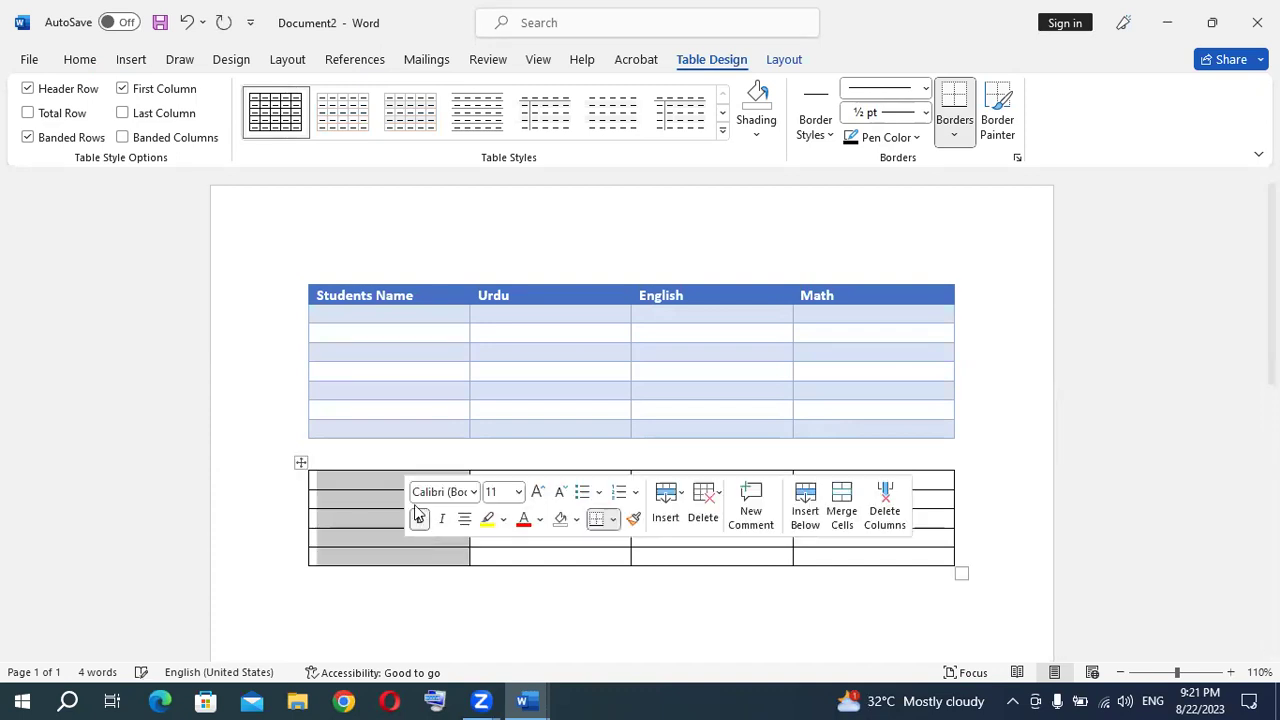
{"action": "left_click", "coordinate": [920, 449]}
{"action": "mouse_move", "coordinate": [320, 556]}
{"action": "left_mouse_down"}
{"action": "mouse_move", "coordinate": [306, 497]}
{"action": "mouse_move", "coordinate": [321, 561]}
{"action": "left_mouse_up"}
{"action": "left_click", "coordinate": [378, 514]}
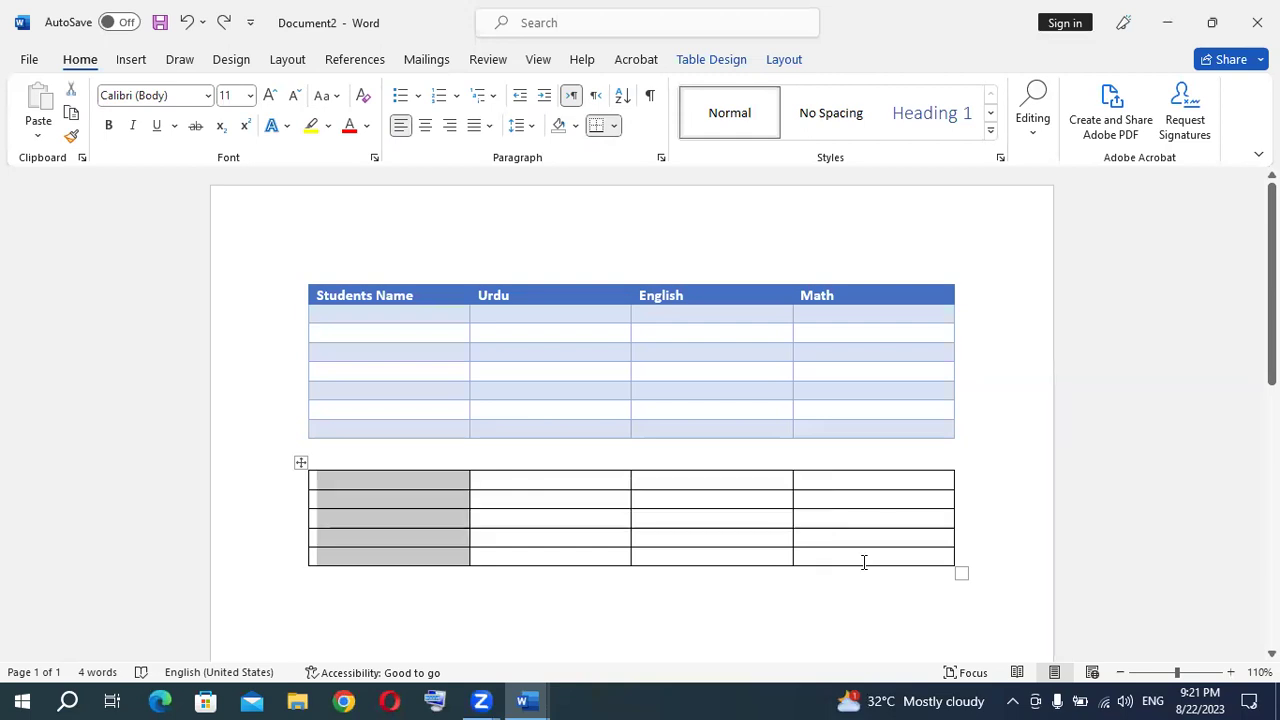
{"action": "left_click_drag", "start_coordinate": [864, 562], "coordinate": [405, 562]}
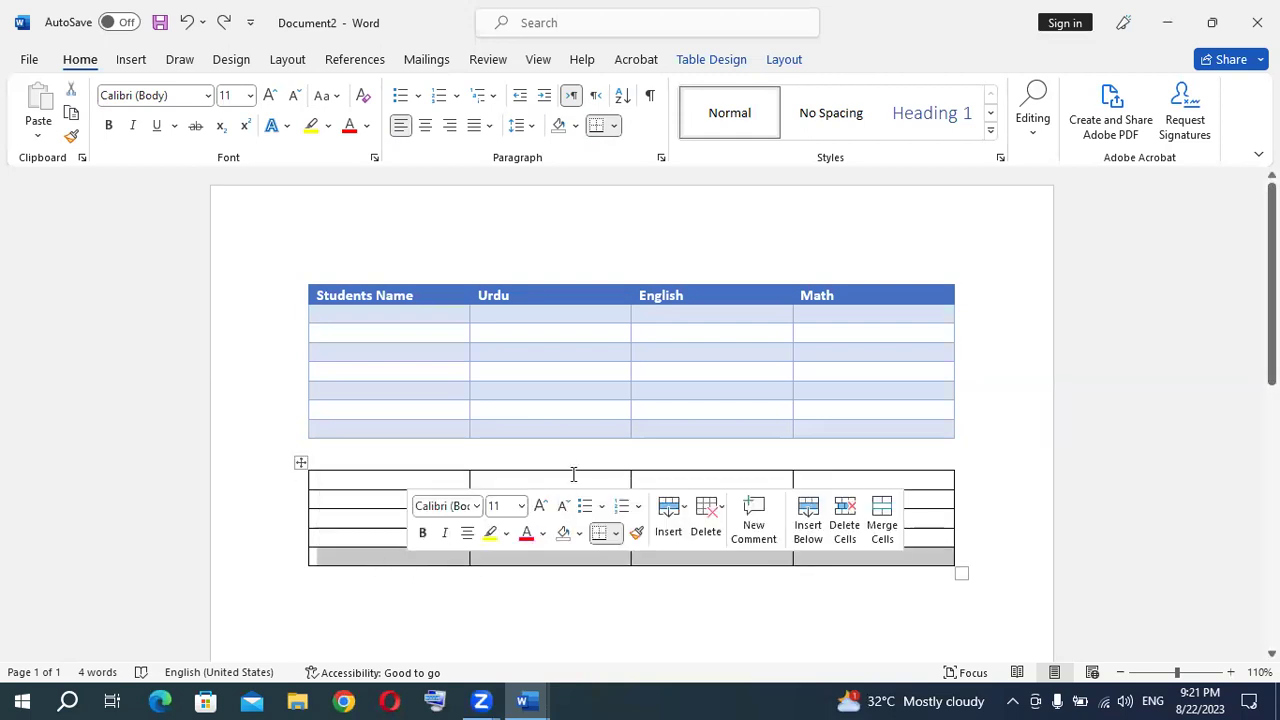
{"action": "left_click_drag", "start_coordinate": [573, 474], "coordinate": [576, 558]}
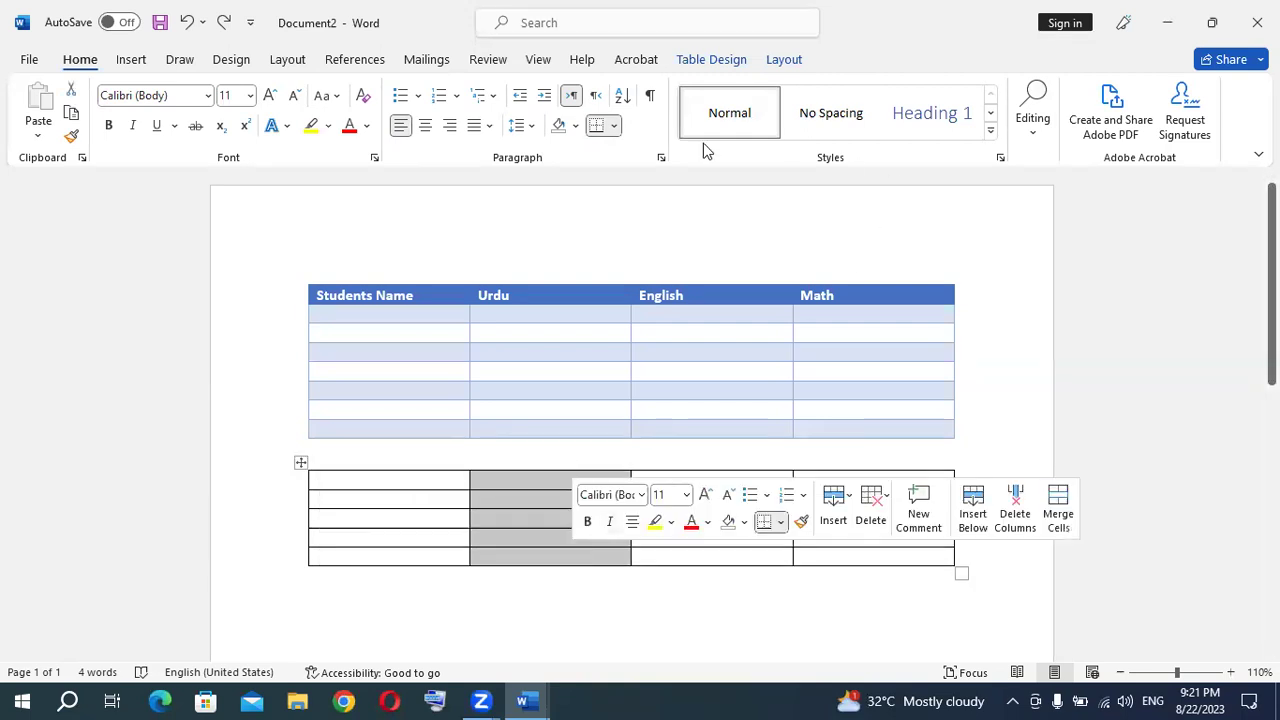
- Shade the second column dark blue and the fourth column dark green
{"action": "left_click", "coordinate": [713, 58]}
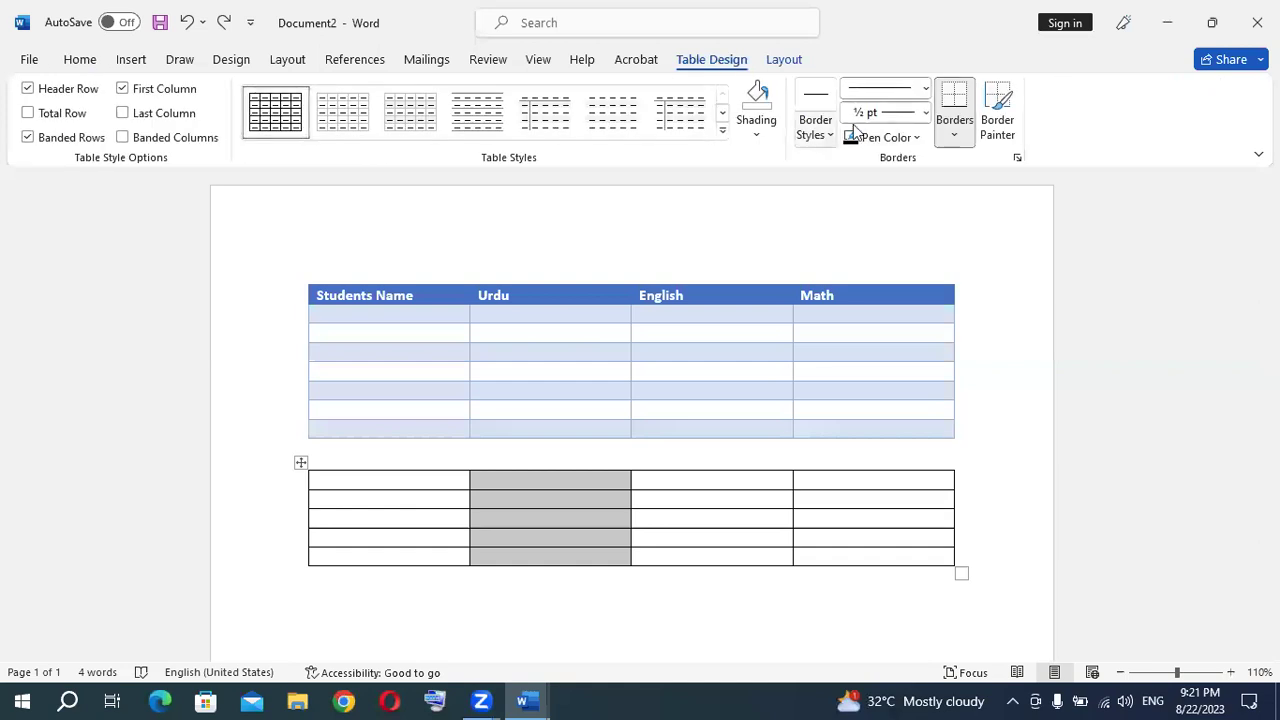
{"action": "left_click", "coordinate": [756, 133]}
{"action": "left_click", "coordinate": [810, 250]}
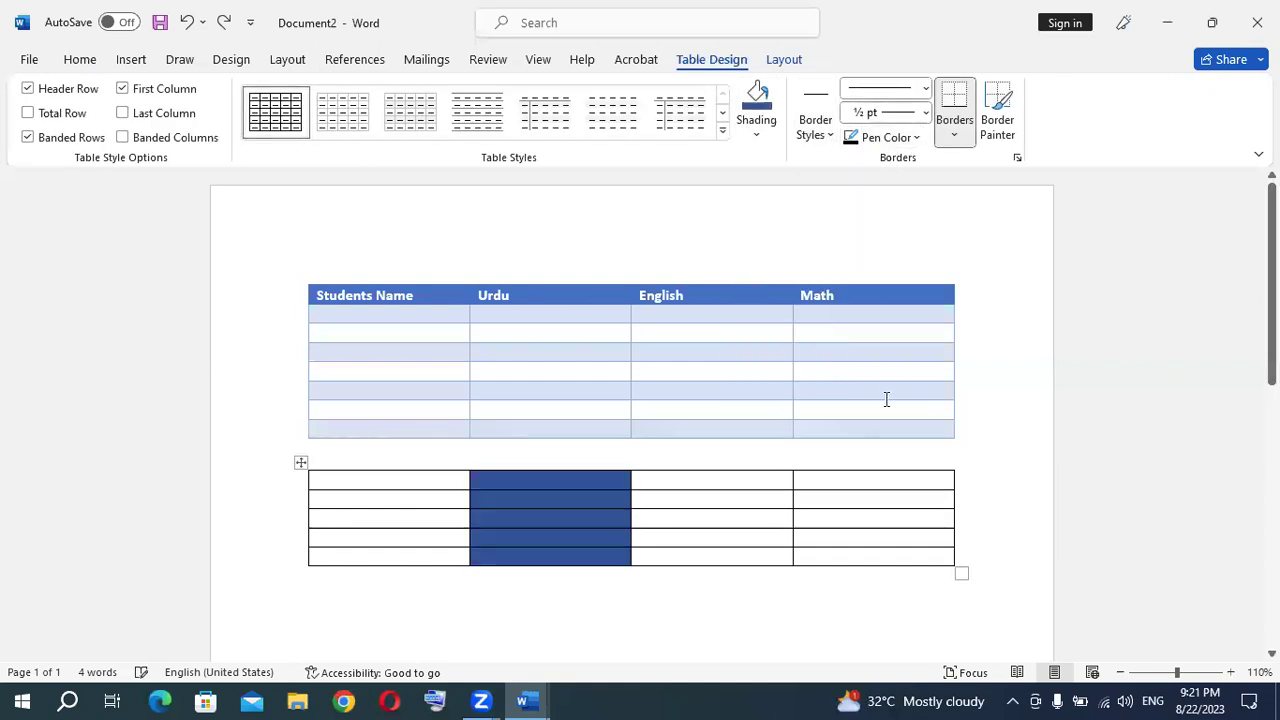
{"action": "left_click_drag", "start_coordinate": [846, 478], "coordinate": [846, 558]}
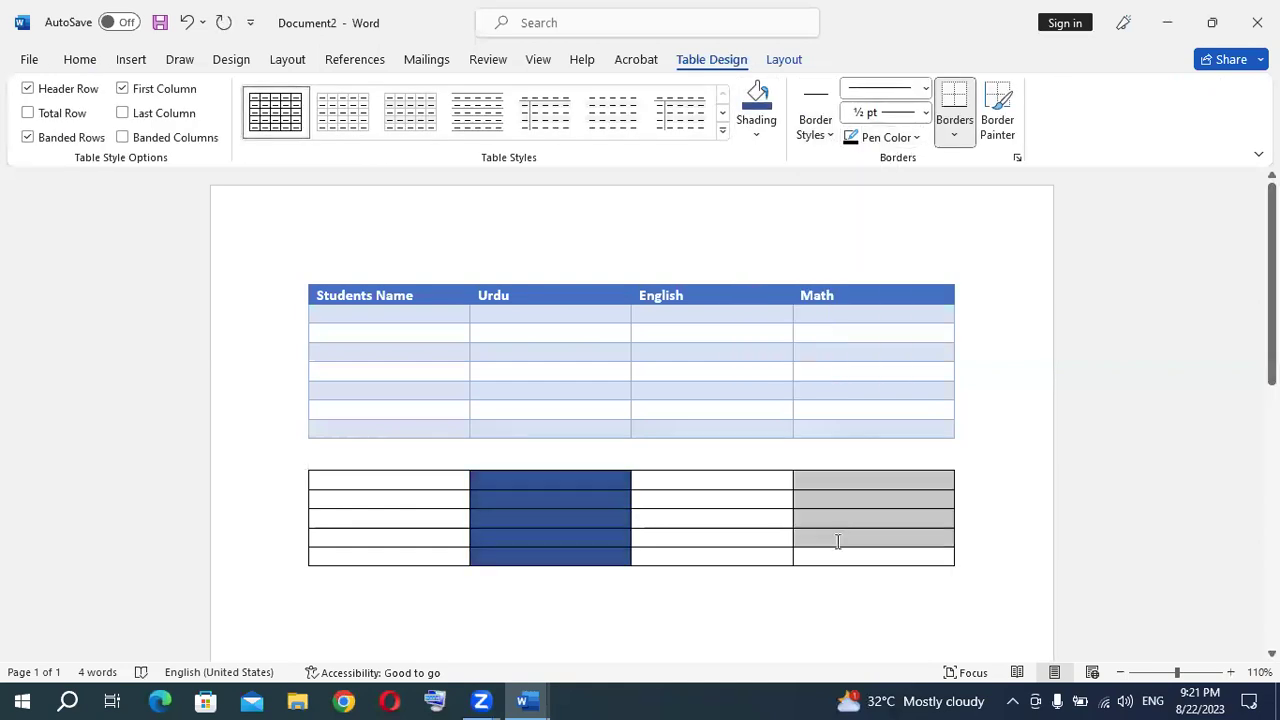
{"action": "left_click", "coordinate": [760, 135]}
{"action": "left_click", "coordinate": [881, 246]}
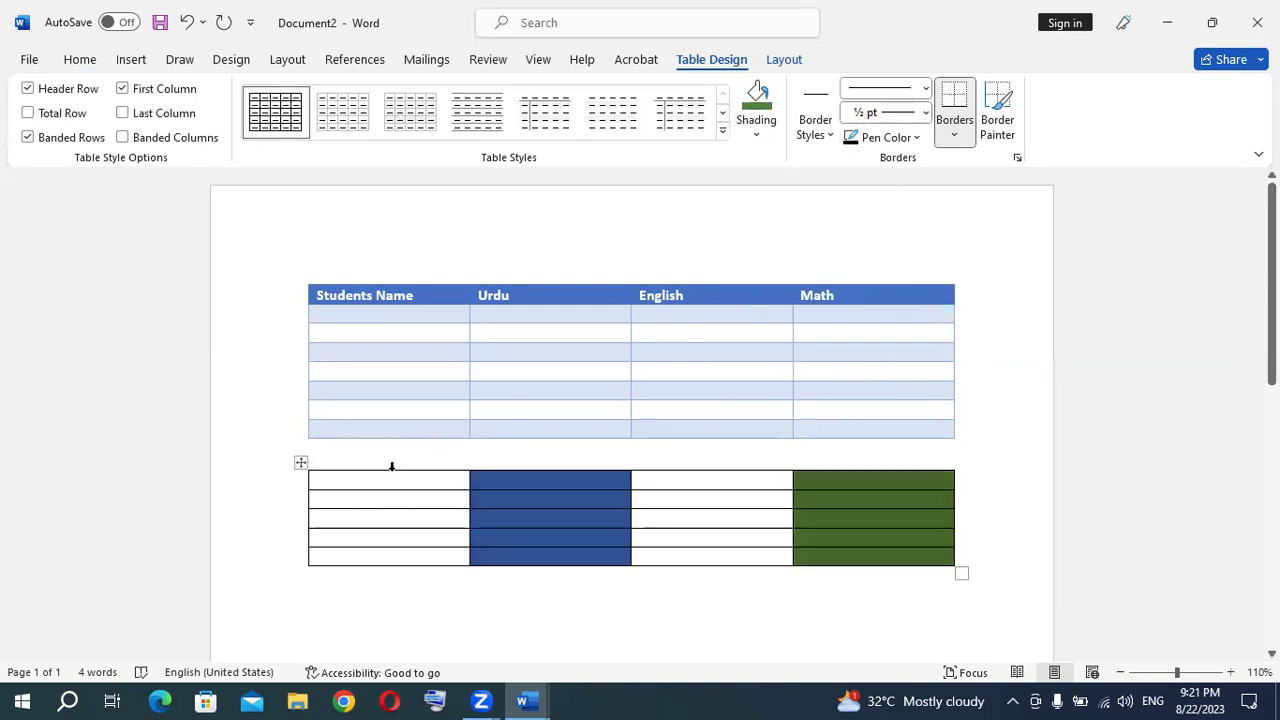
- Leave the first column unshaded and set the second column's shading to No Color
{"action": "left_click_drag", "start_coordinate": [380, 478], "coordinate": [376, 558]}
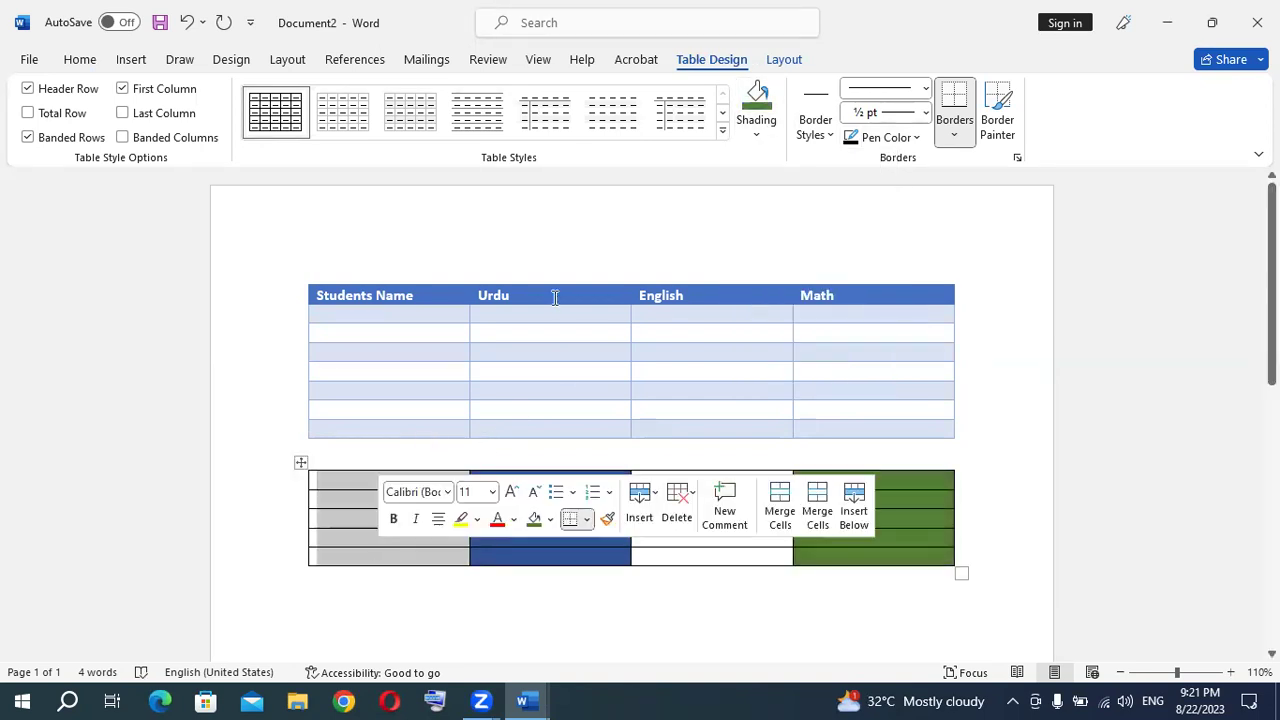
{"action": "left_click", "coordinate": [764, 140]}
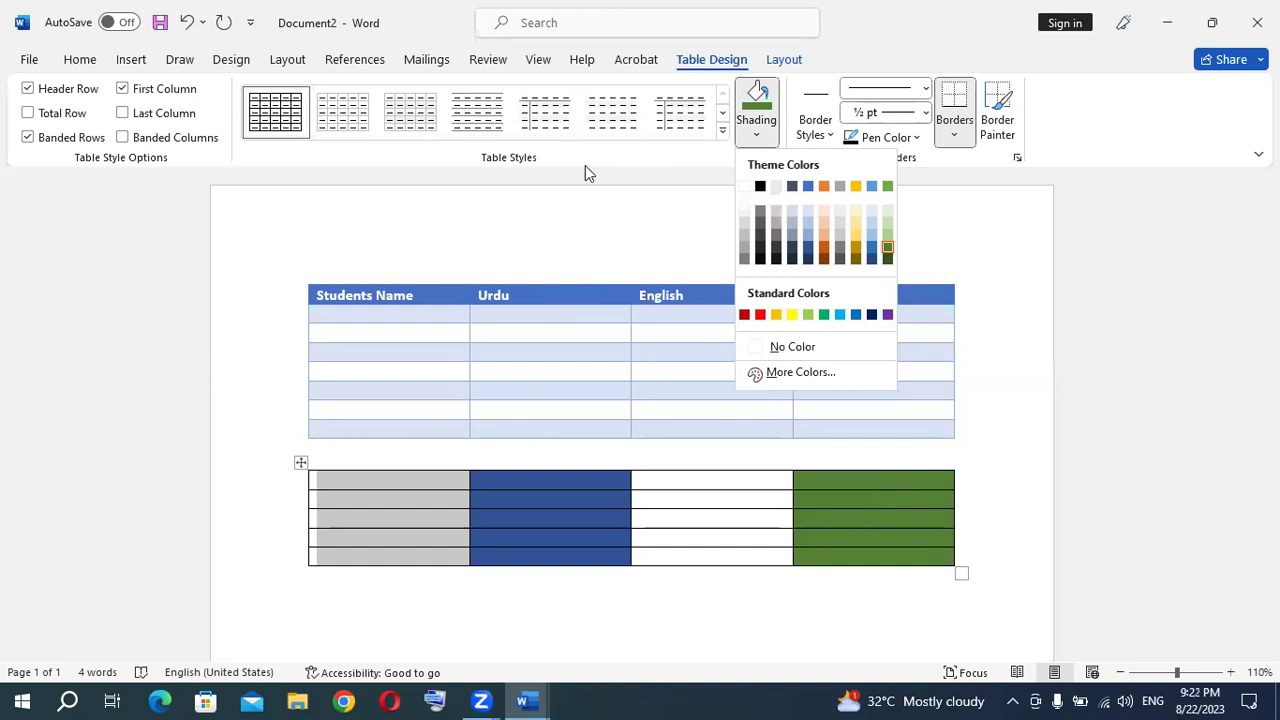
{"action": "left_click", "coordinate": [575, 515]}
{"action": "left_click_drag", "start_coordinate": [537, 477], "coordinate": [555, 548]}
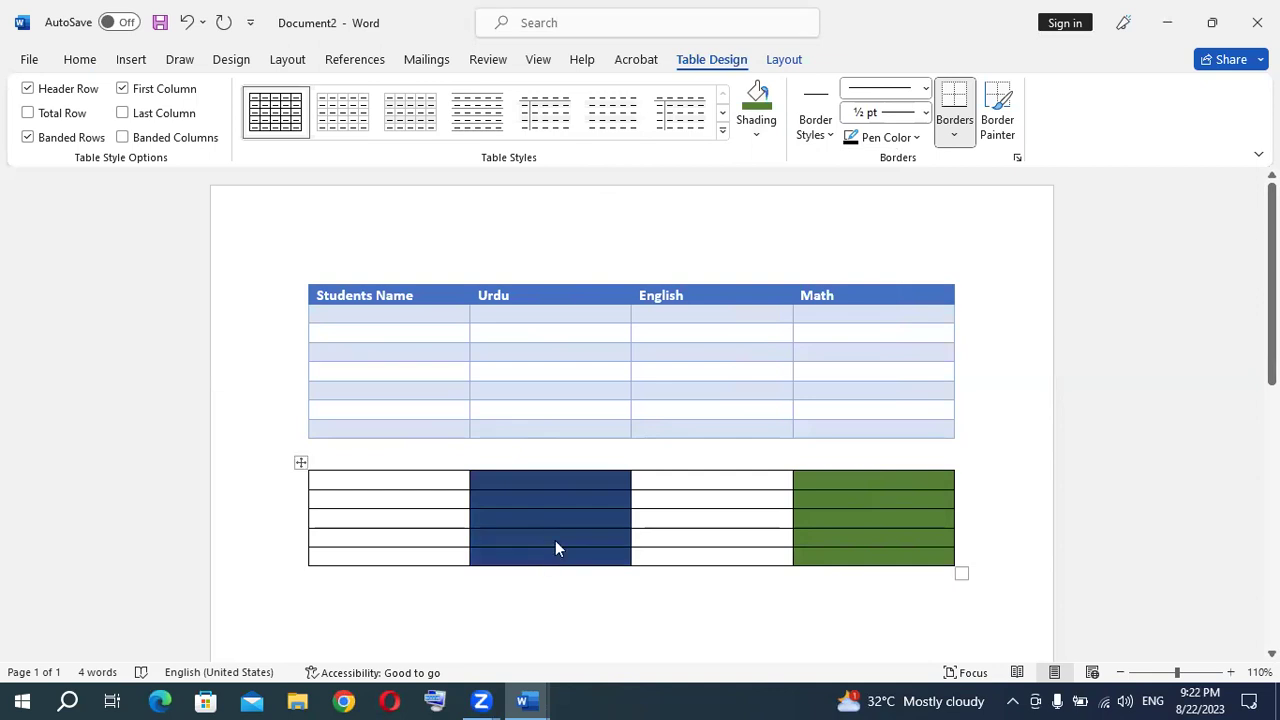
{"action": "left_click", "coordinate": [756, 134]}
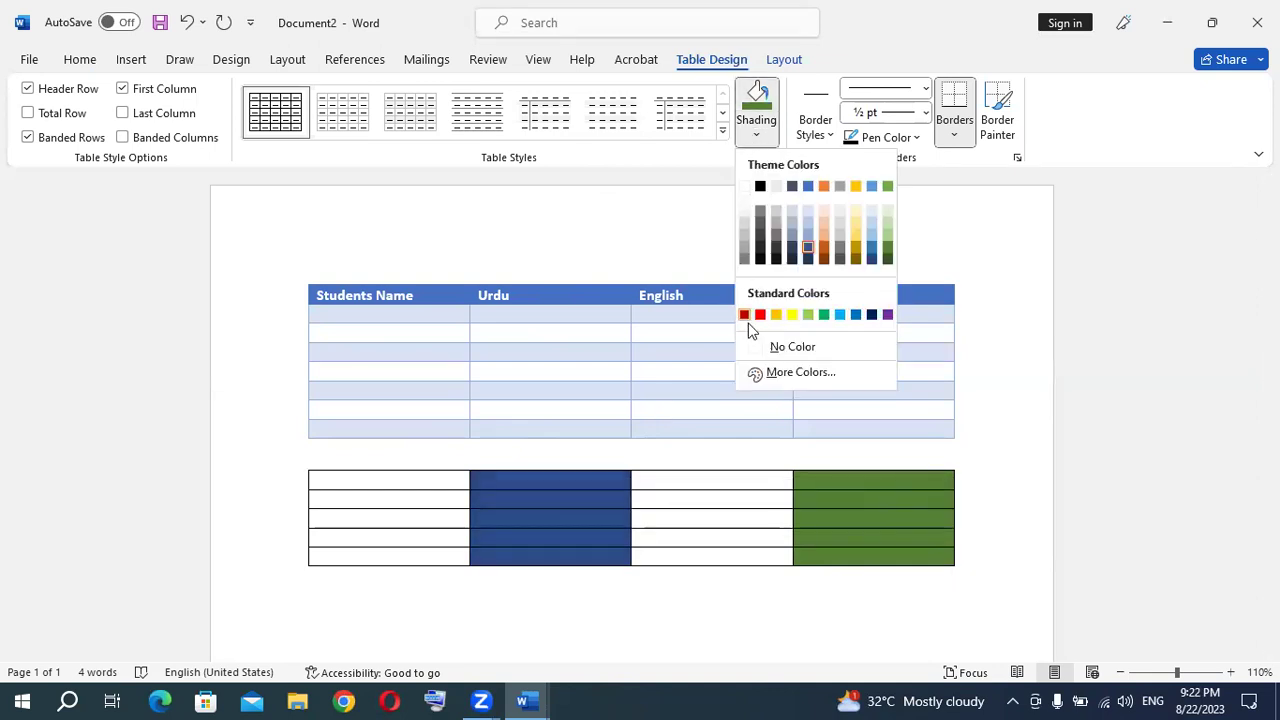
{"action": "left_click", "coordinate": [778, 346]}
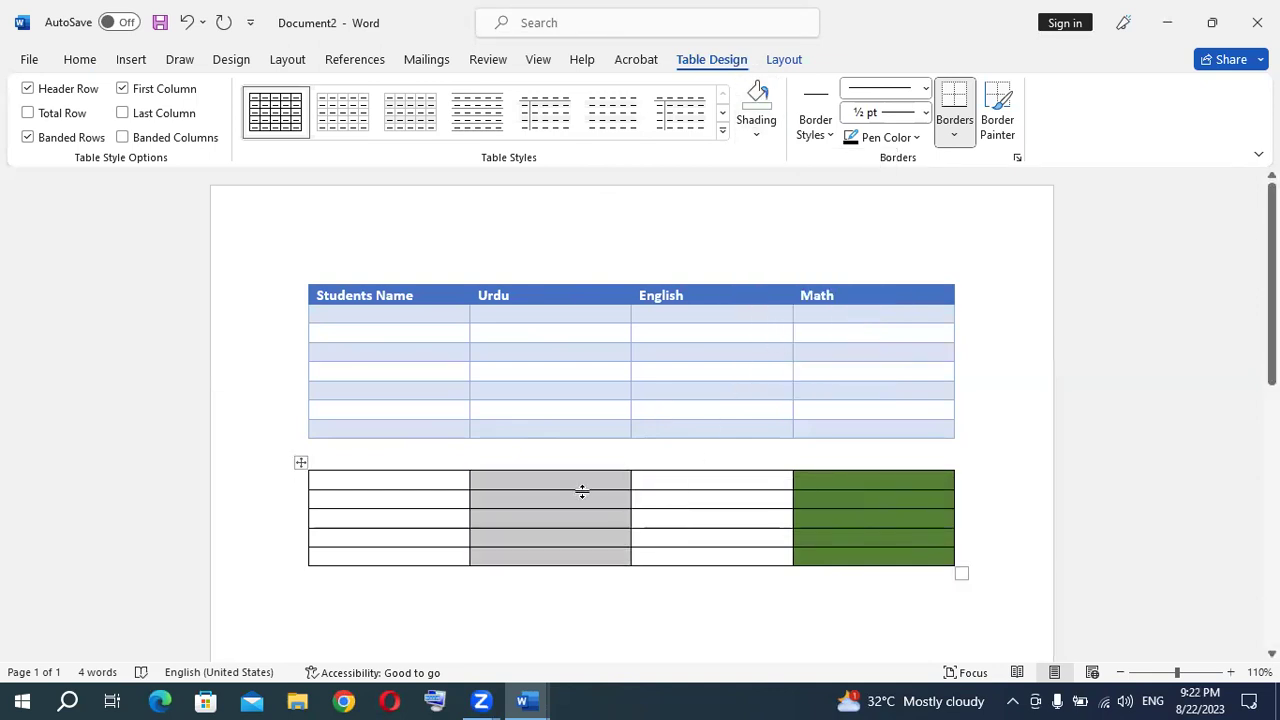
- Select the top three rows of the first two columns and open the Border Styles gallery
{"action": "left_click_drag", "start_coordinate": [560, 487], "coordinate": [551, 551]}
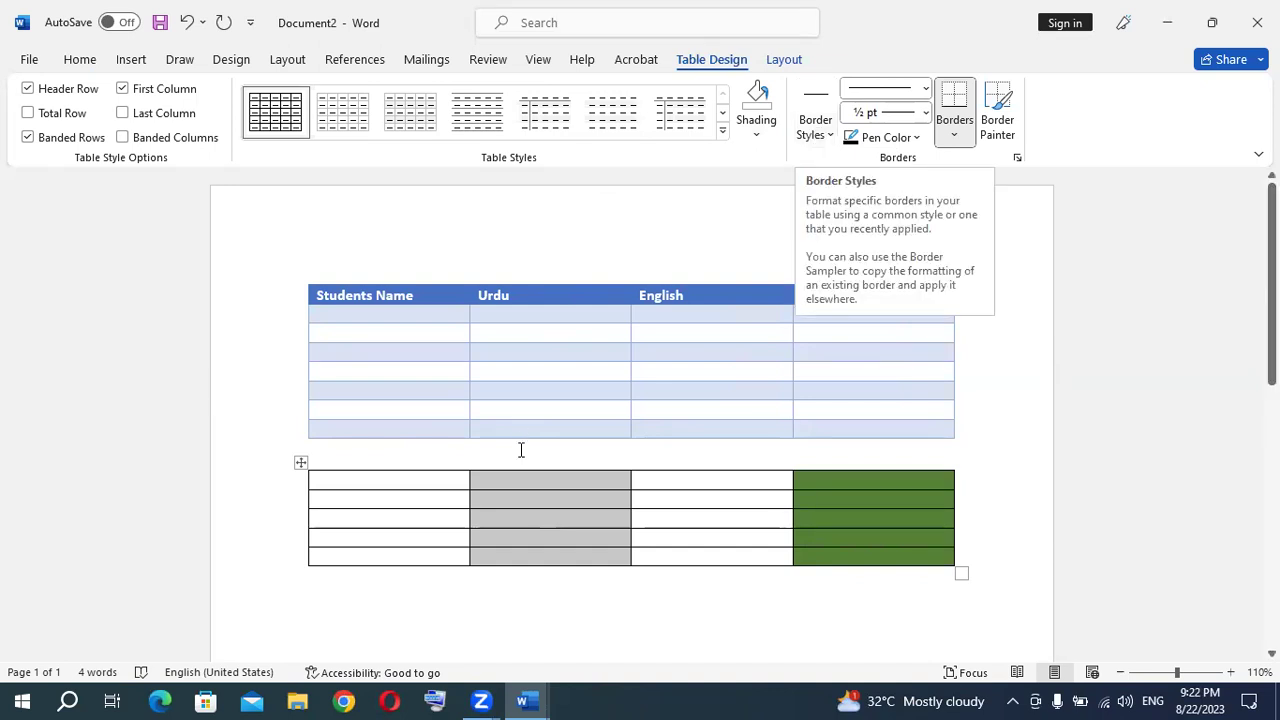
{"action": "left_click", "coordinate": [493, 506]}
{"action": "left_click_drag", "start_coordinate": [453, 483], "coordinate": [453, 557]}
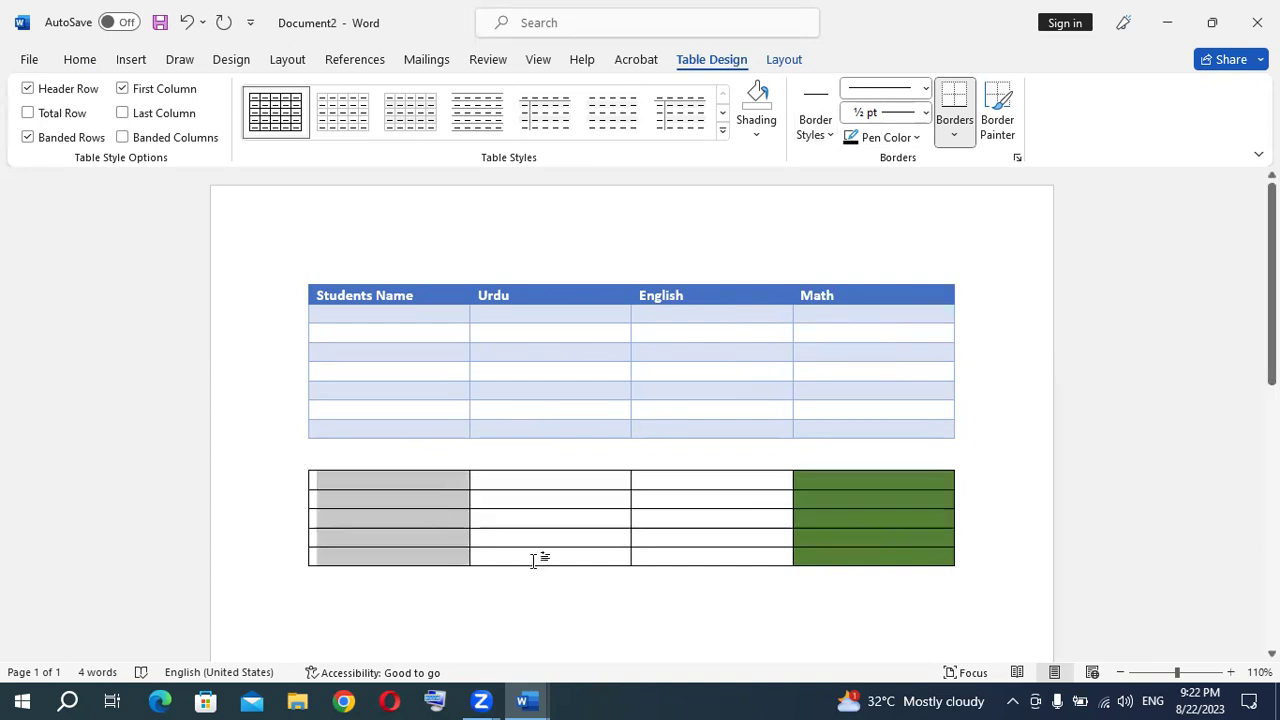
{"action": "left_click", "coordinate": [342, 480]}
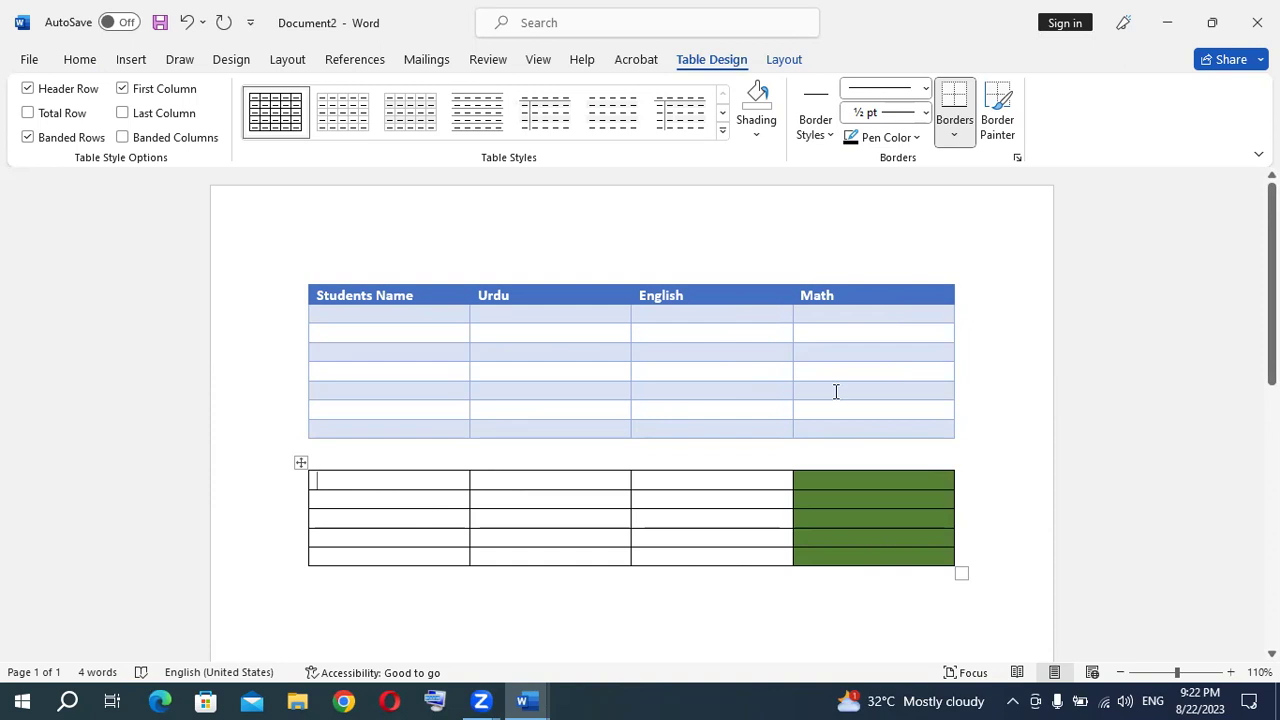
{"action": "left_click_drag", "start_coordinate": [412, 483], "coordinate": [521, 521]}
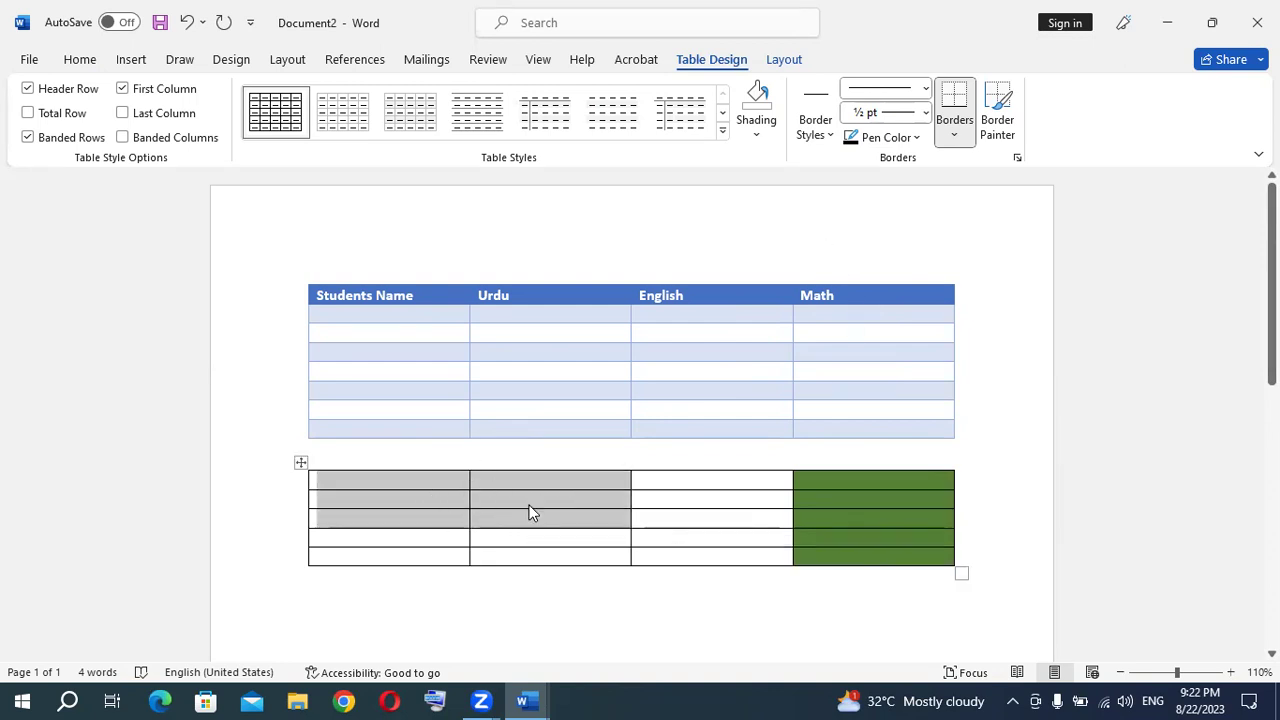
{"action": "left_click", "coordinate": [830, 138]}
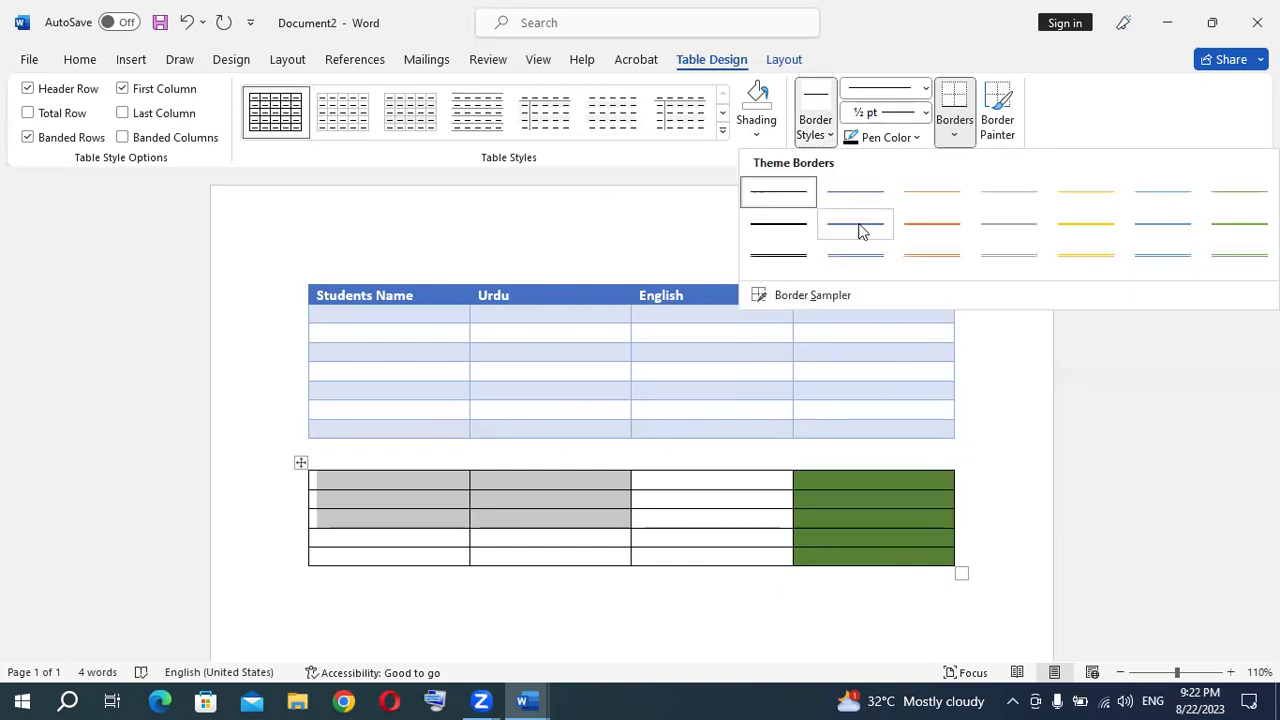
- Set the border pen to a thick line style, 2¼ pt weight and dark orange colour
{"action": "left_click", "coordinate": [1160, 224]}
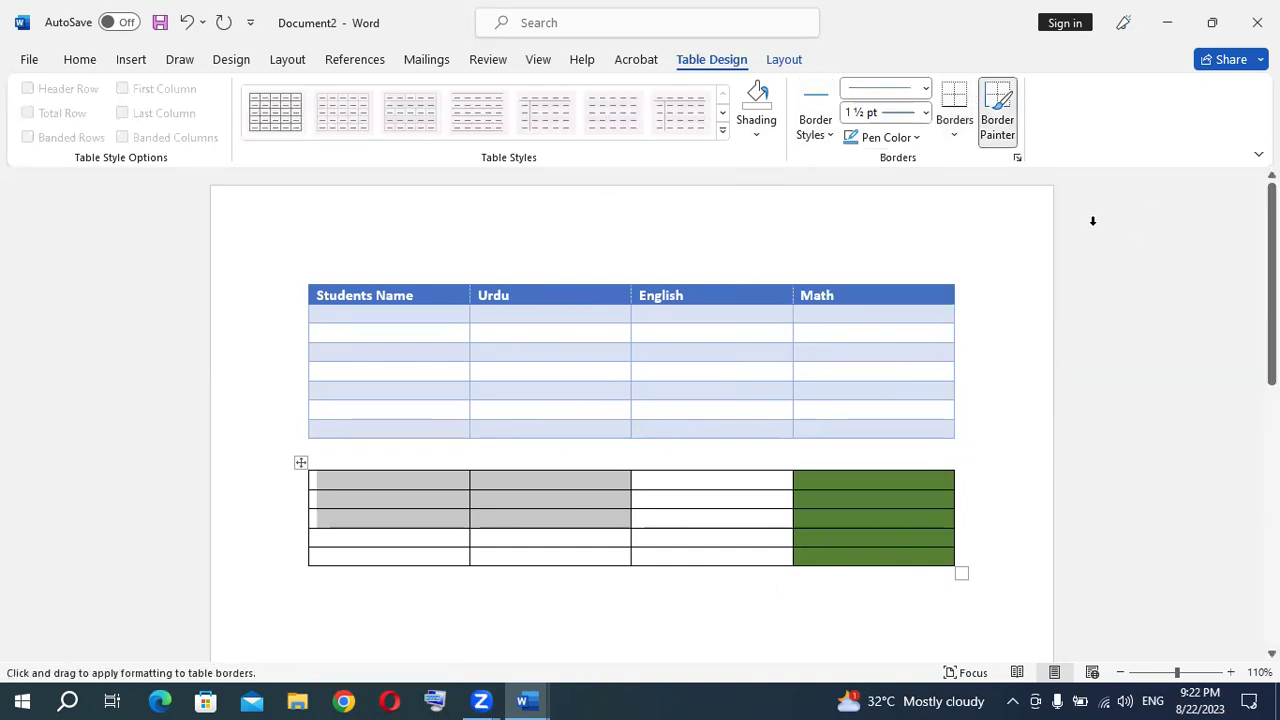
{"action": "left_click", "coordinate": [924, 89]}
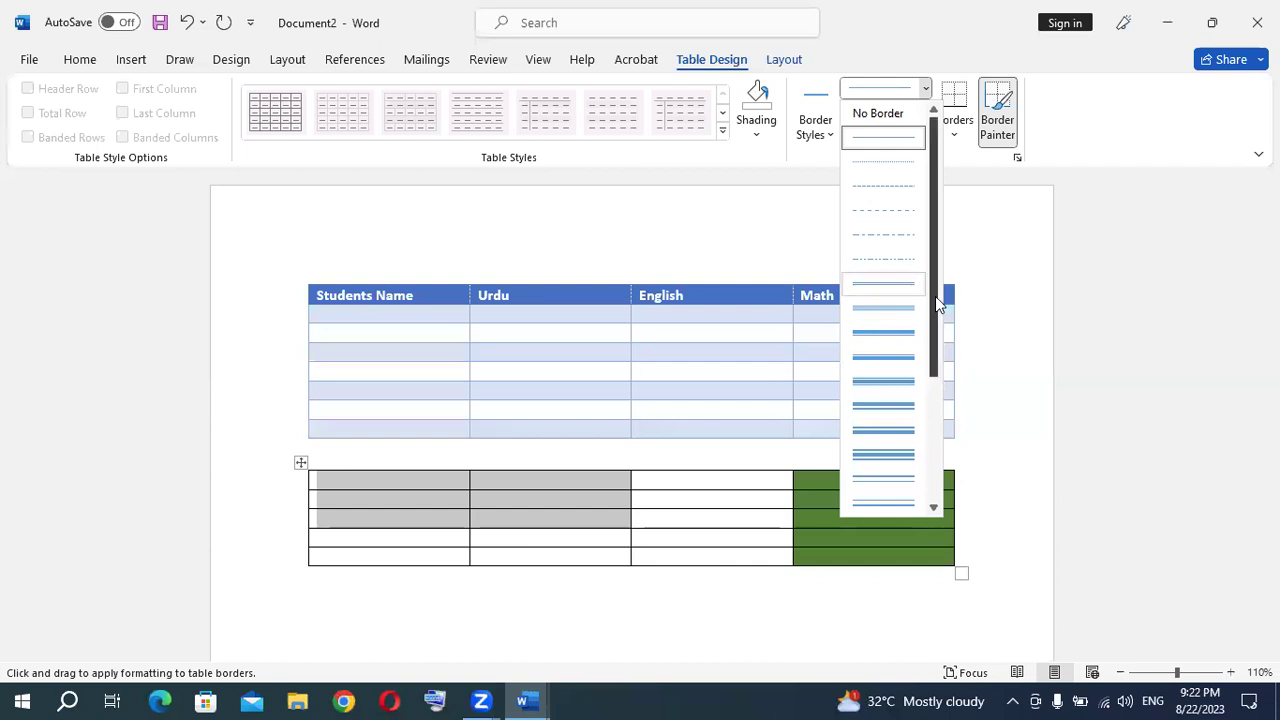
{"action": "left_click_drag", "start_coordinate": [935, 296], "coordinate": [938, 415]}
{"action": "left_click", "coordinate": [910, 437]}
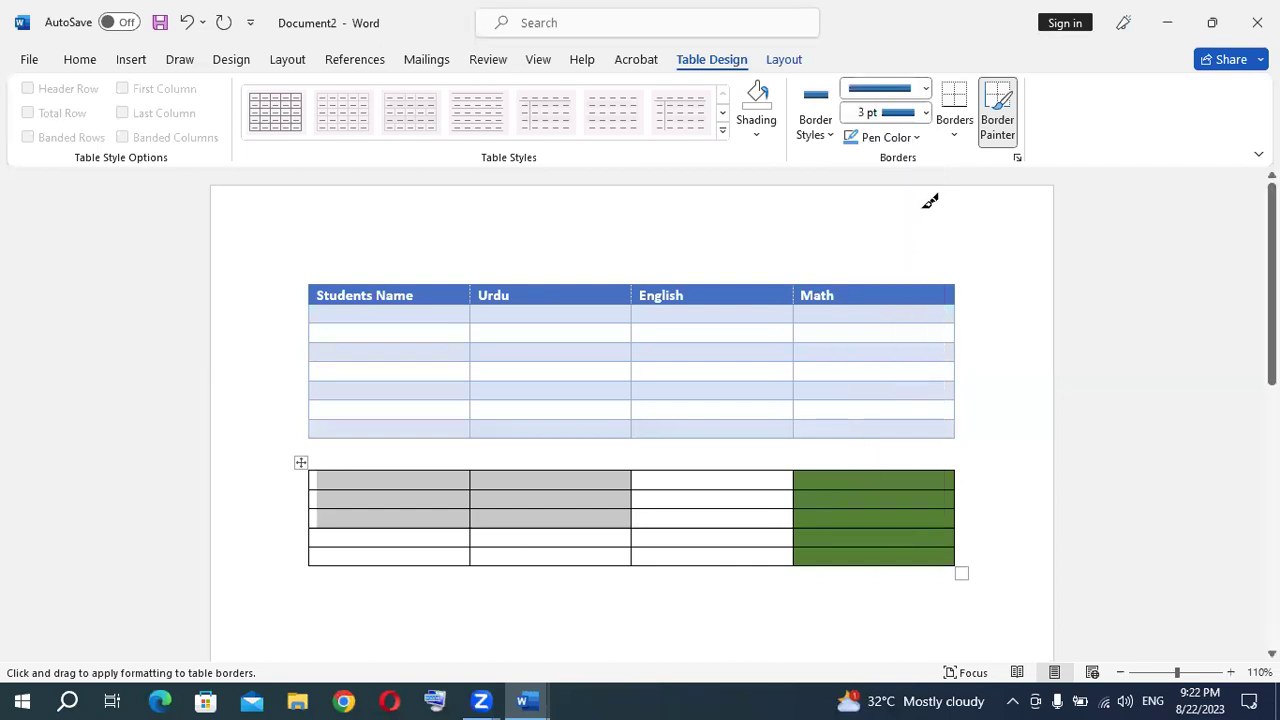
{"action": "left_click", "coordinate": [925, 112]}
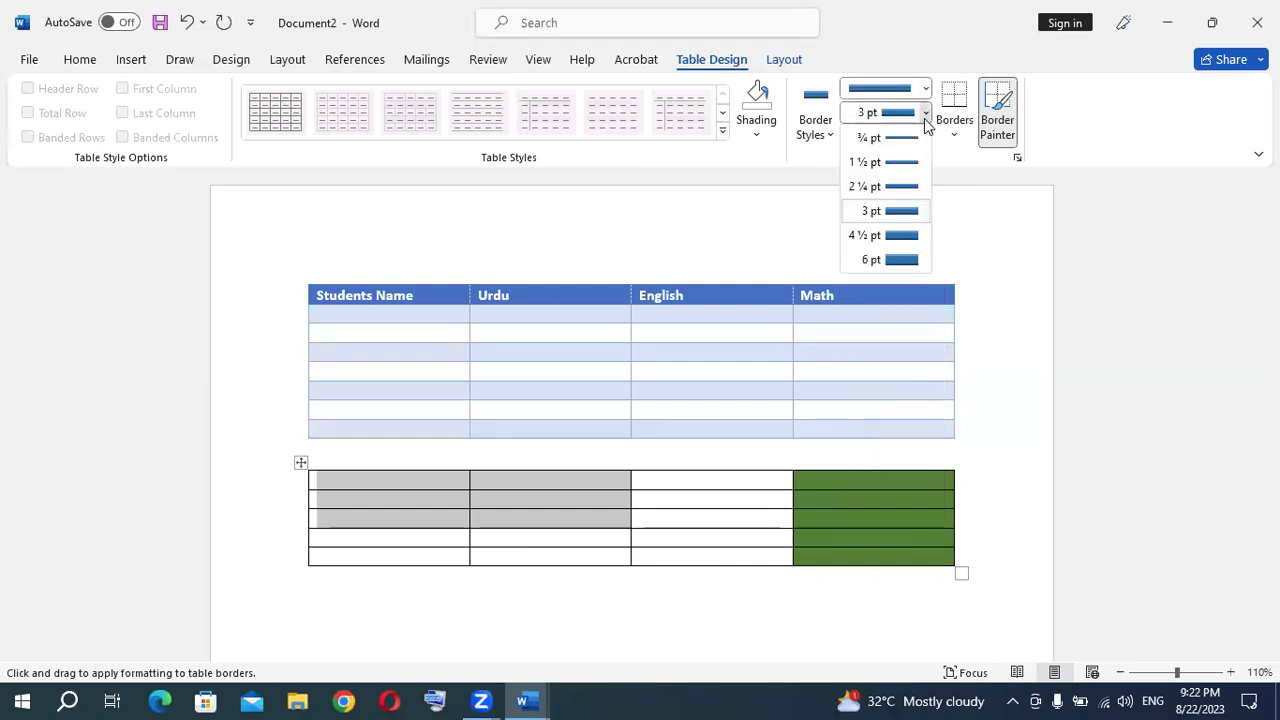
{"action": "left_click", "coordinate": [908, 188]}
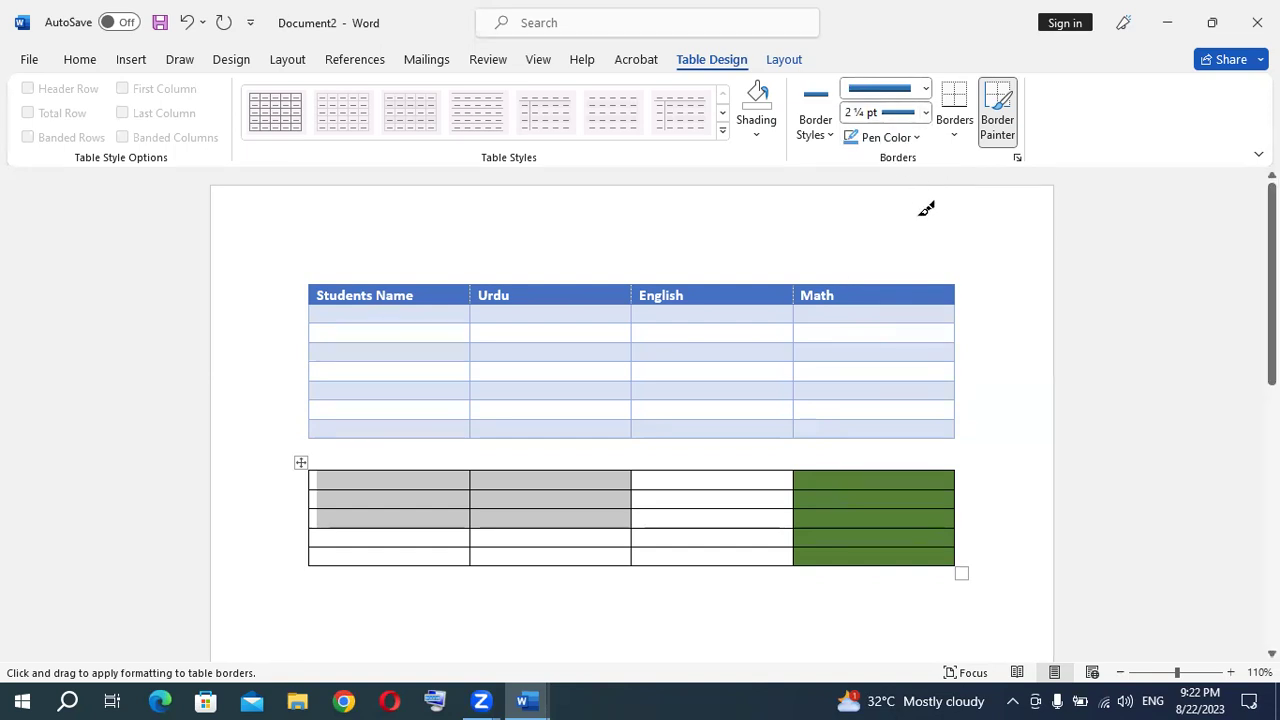
{"action": "left_click", "coordinate": [914, 139]}
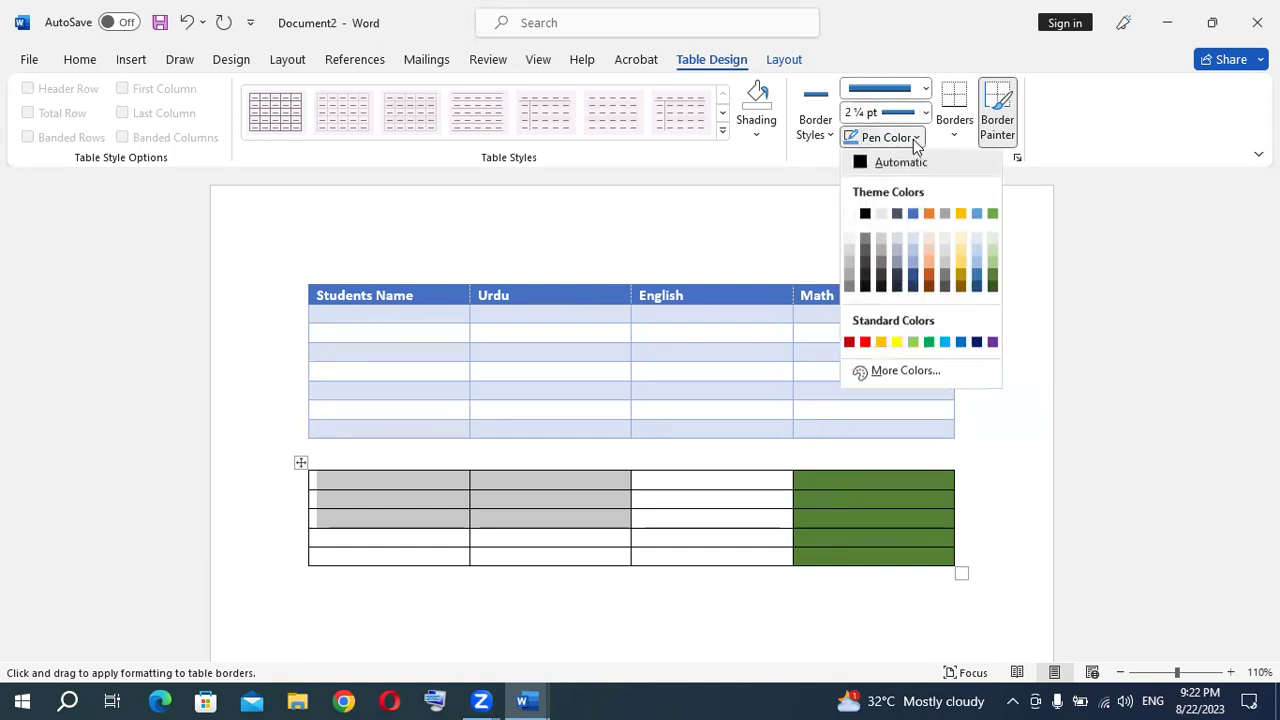
{"action": "left_click", "coordinate": [929, 282]}
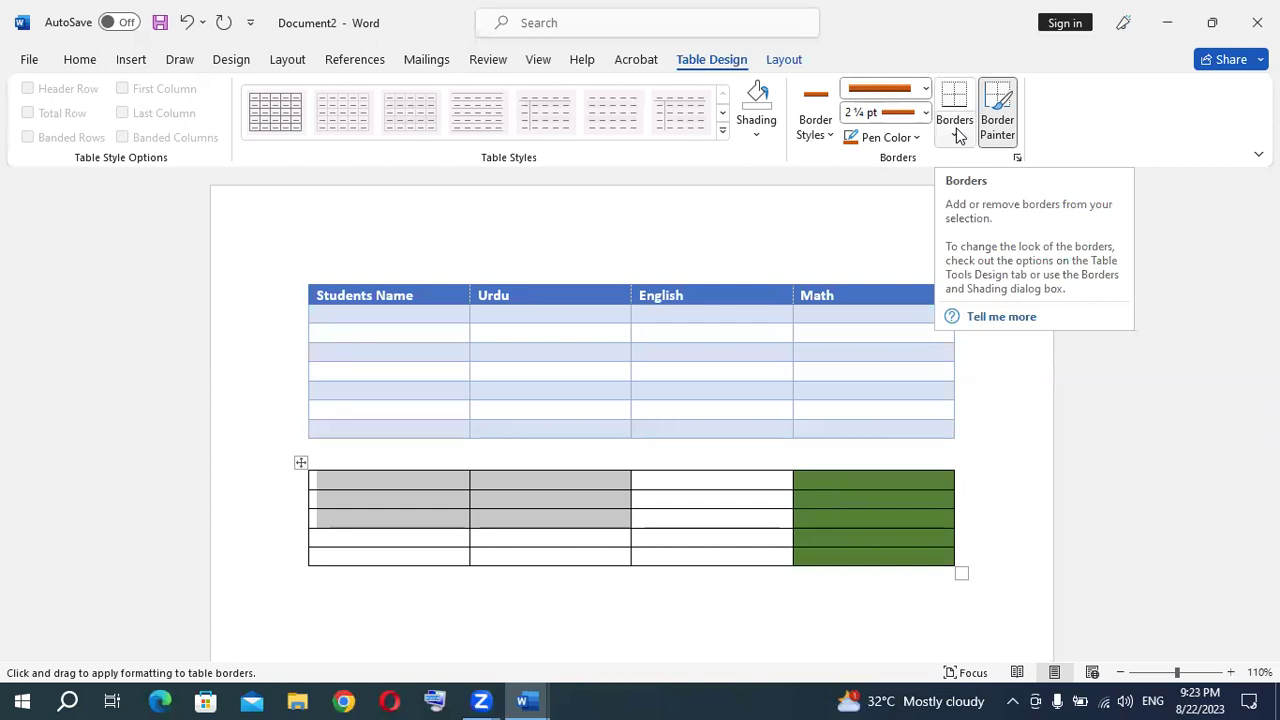
- Give the top-left cell block orange All Borders, then change it to No Border
{"action": "left_click", "coordinate": [956, 134]}
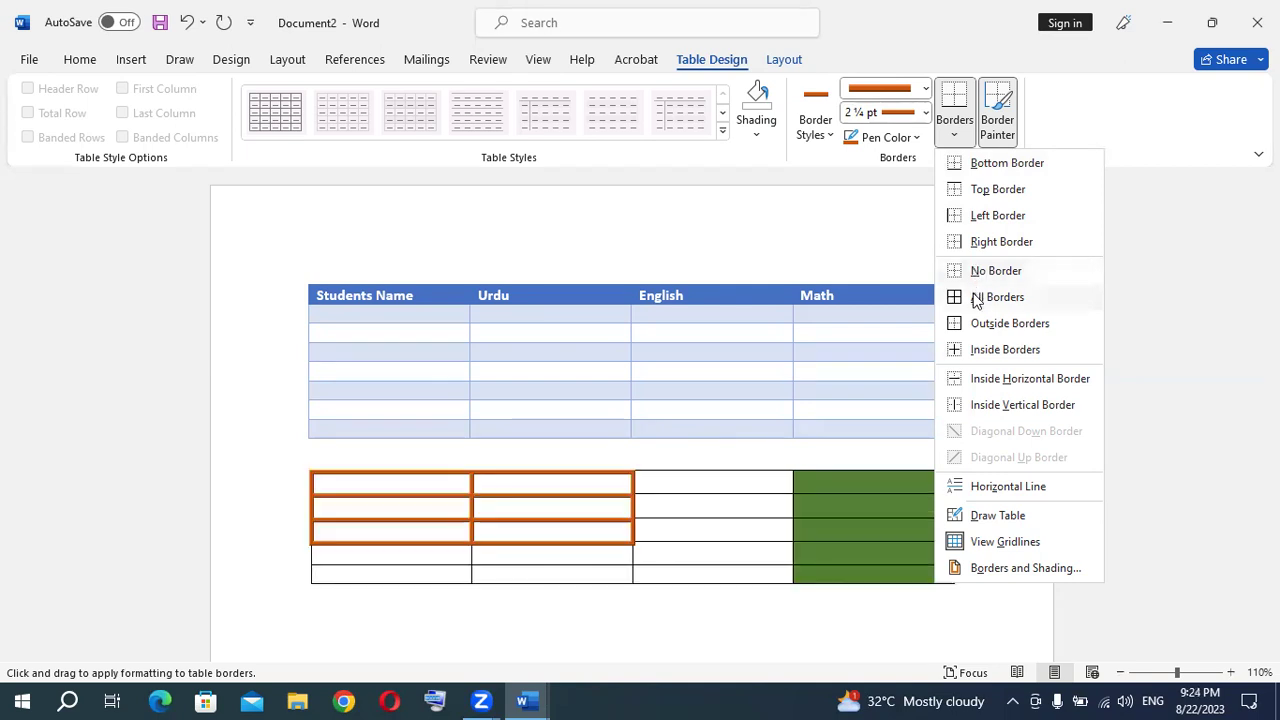
{"action": "left_click", "coordinate": [976, 298]}
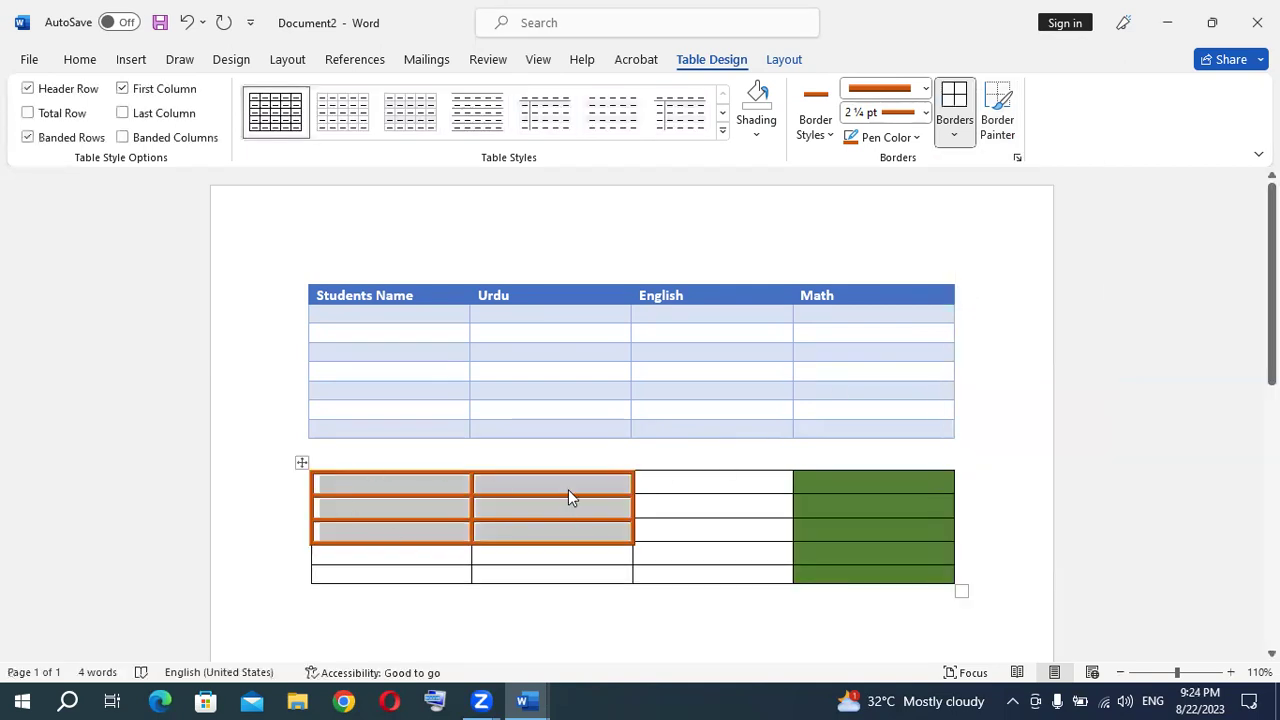
{"action": "left_click", "coordinate": [954, 135]}
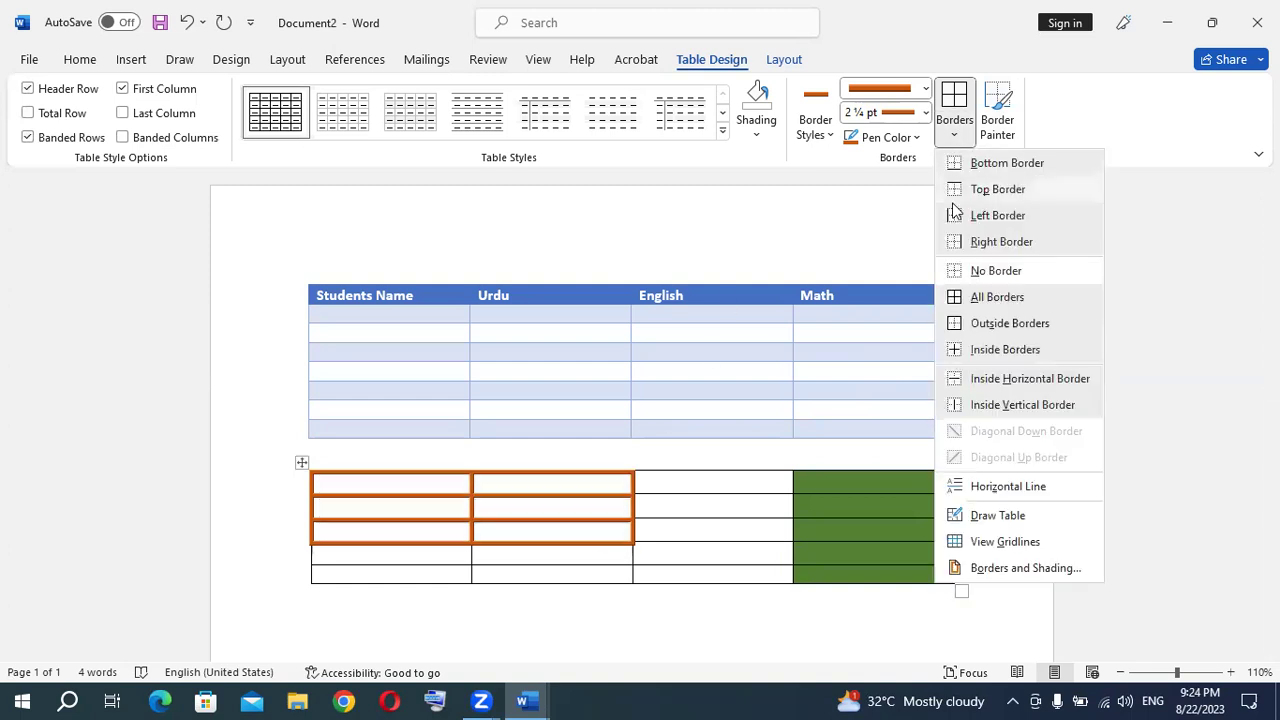
{"action": "left_click", "coordinate": [962, 270]}
- Deselect the block and move between the top-left cells of the lower table
{"action": "left_click", "coordinate": [717, 506]}
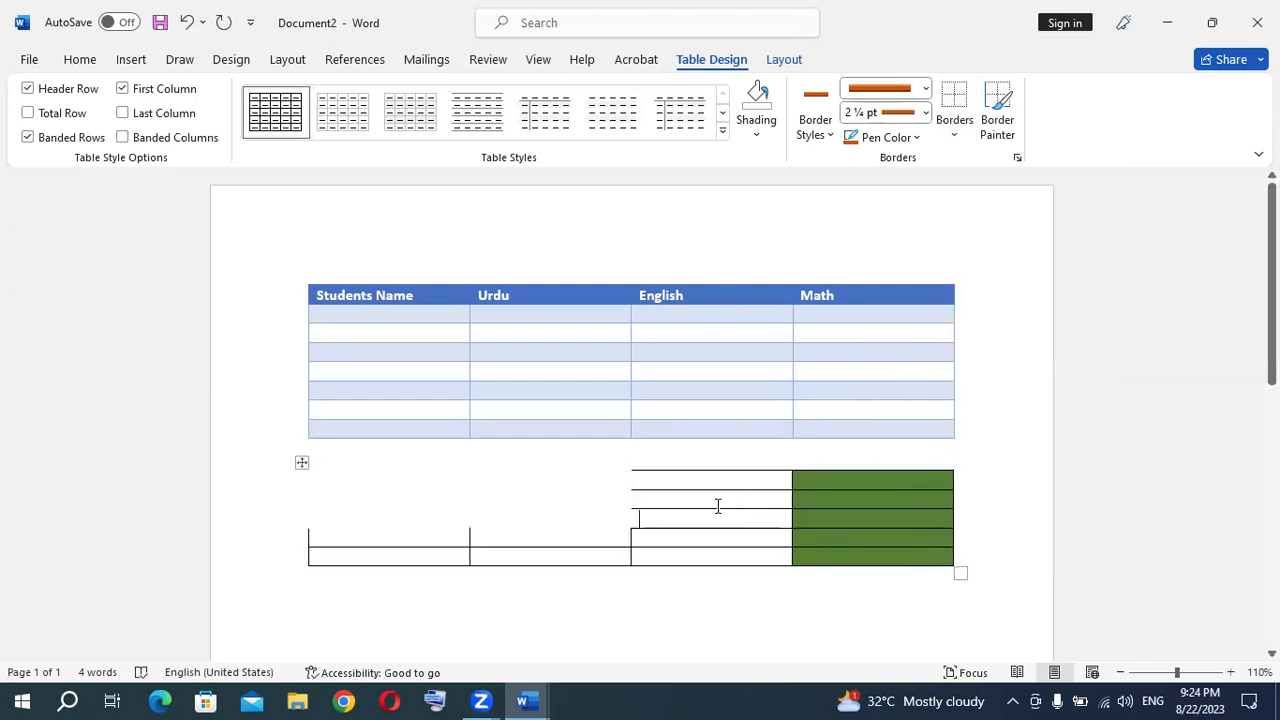
{"action": "left_click", "coordinate": [436, 480]}
{"action": "left_click", "coordinate": [438, 500]}
{"action": "left_click", "coordinate": [540, 522]}
{"action": "left_click", "coordinate": [434, 480]}
{"action": "left_click", "coordinate": [494, 485]}
- Type filler text ('sadasd', 'asdasda', 'assadas', 'asdasdas') into the four top-left cells
{"action": "left_click", "coordinate": [486, 500]}
{"action": "type", "text": "sadasd"}
{"action": "left_click", "coordinate": [495, 500]}
{"action": "type", "text": "asdasda"}
{"action": "left_click", "coordinate": [490, 480]}
{"action": "type", "text": "assadas"}
{"action": "left_click", "coordinate": [420, 480]}
{"action": "type", "text": "asdasdas"}
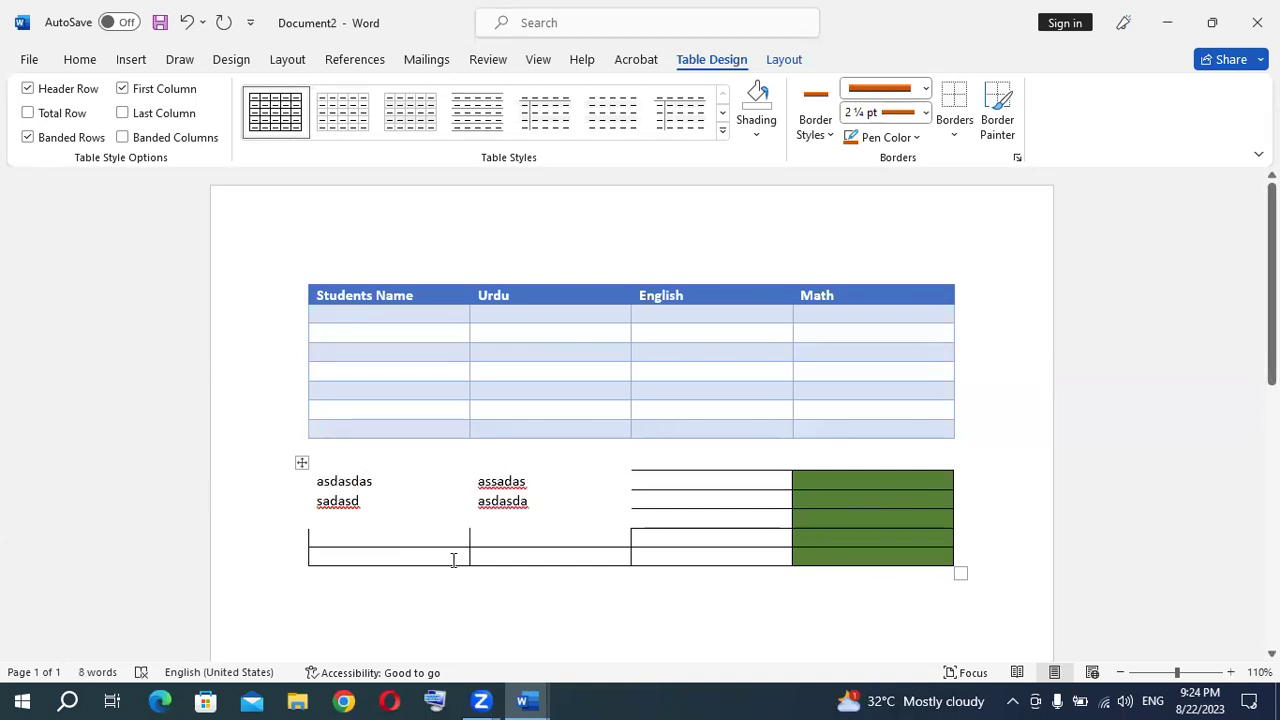
- Undo twice to restore the orange-bordered cells, leaving the Borders list unchanged
{"action": "key", "text": "ctrl+z"}
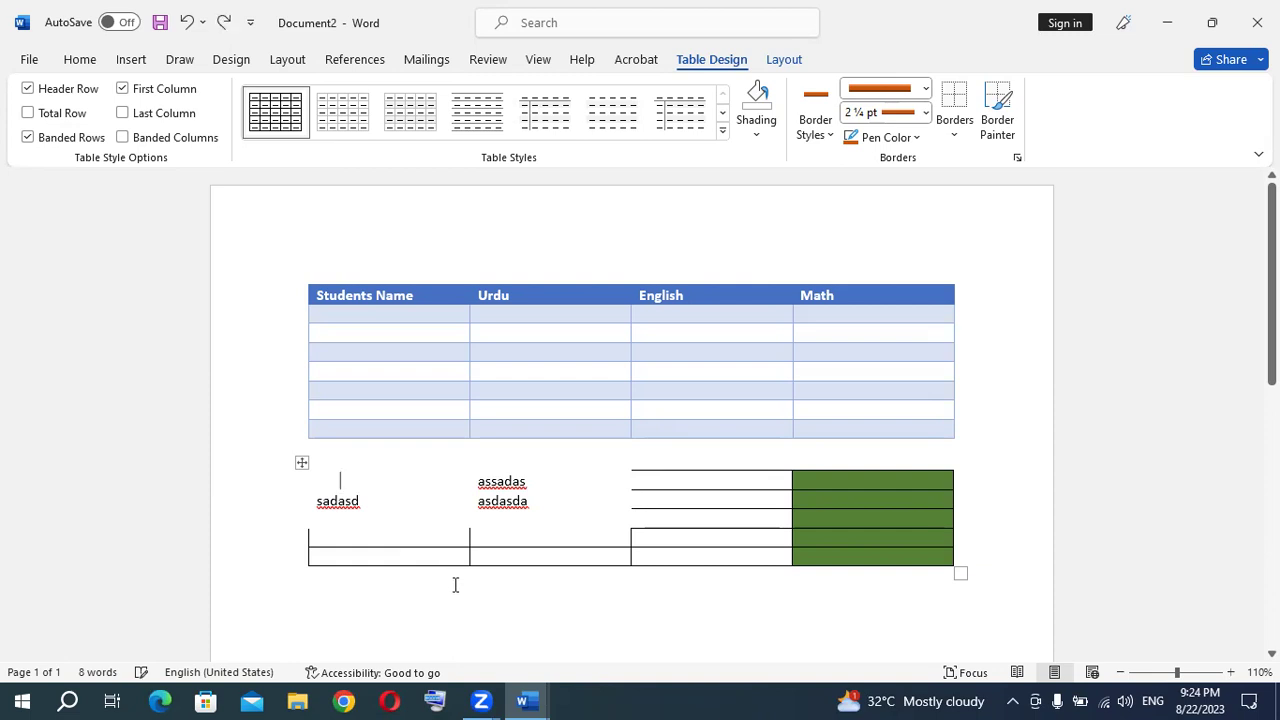
{"action": "key", "text": "ctrl+z"}
{"action": "key", "text": "ctrl+z"}
{"action": "key", "text": "ctrl+z"}
{"action": "key", "text": "ctrl+z"}
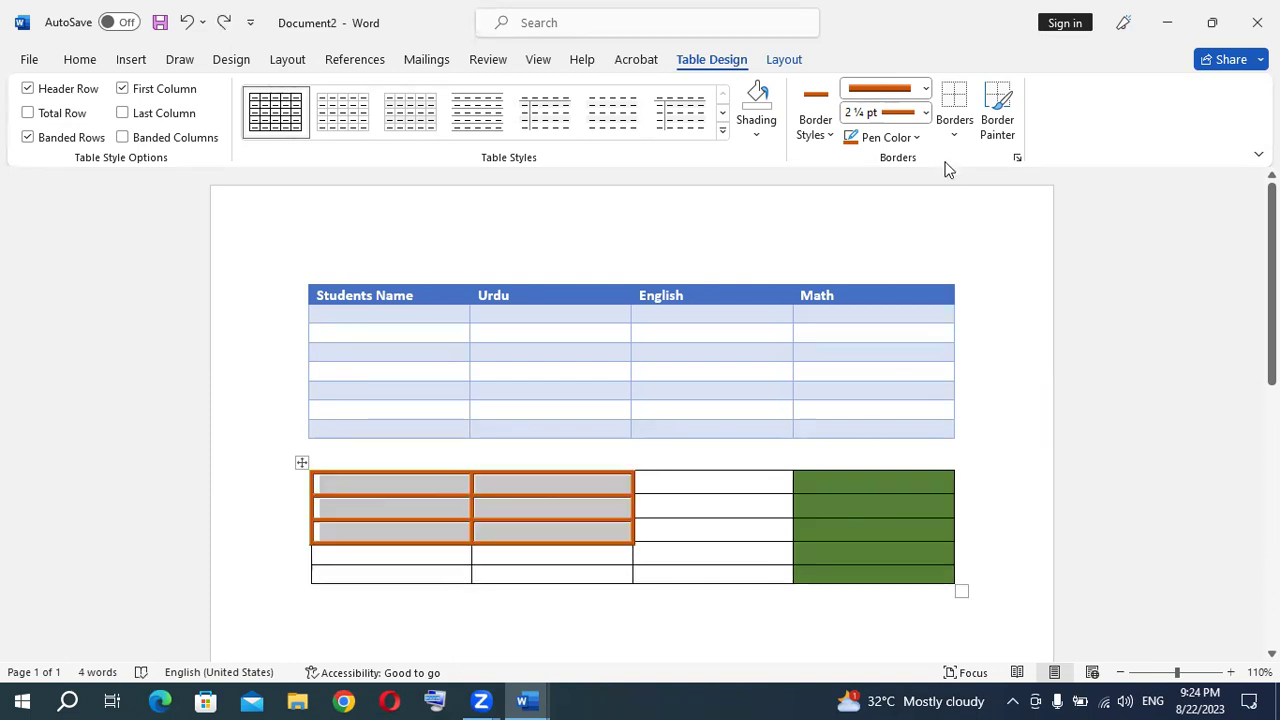
{"action": "left_click", "coordinate": [954, 133]}
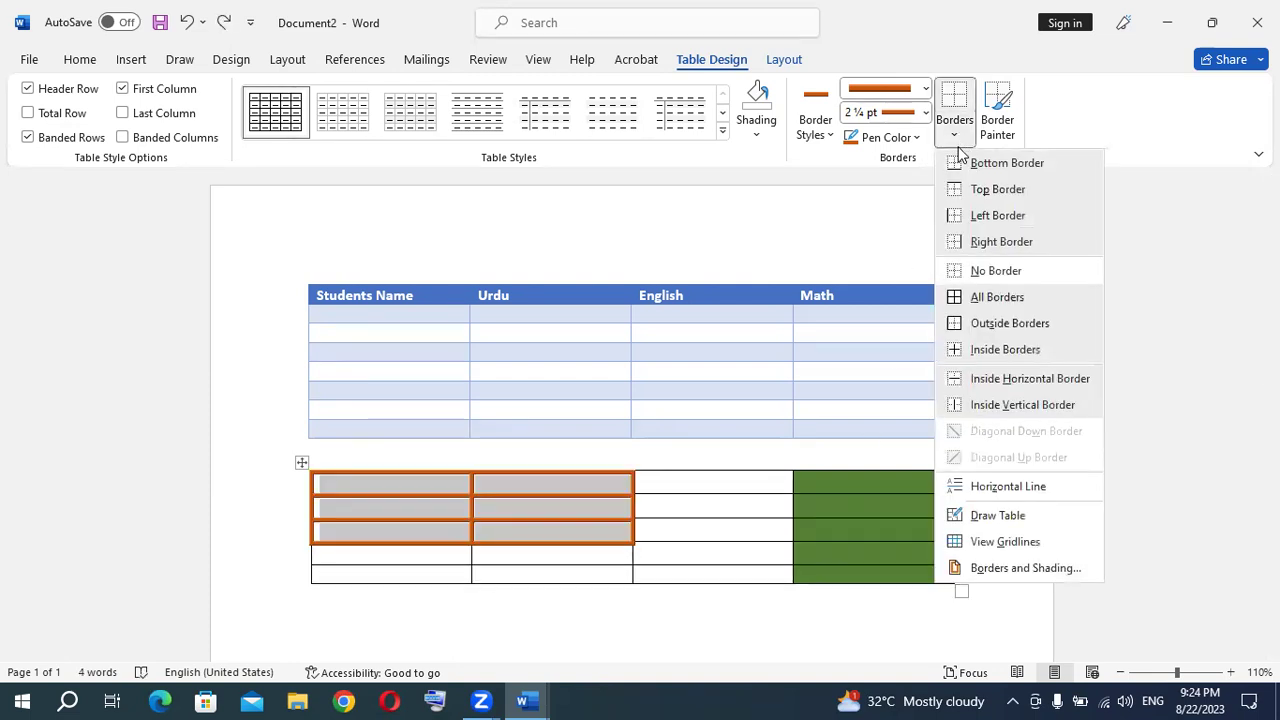
{"action": "left_click", "coordinate": [980, 298]}
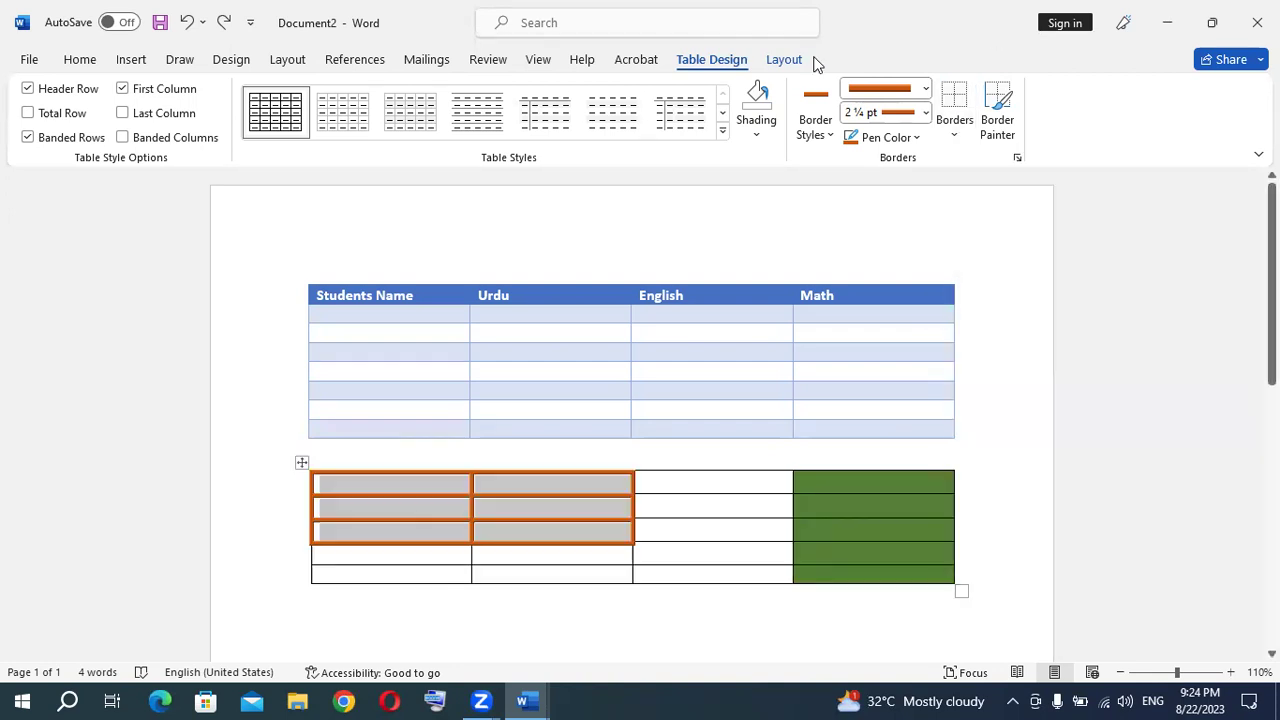
- Add an orange bottom border to the selected cells, then remove it again
{"action": "left_click", "coordinate": [960, 136]}
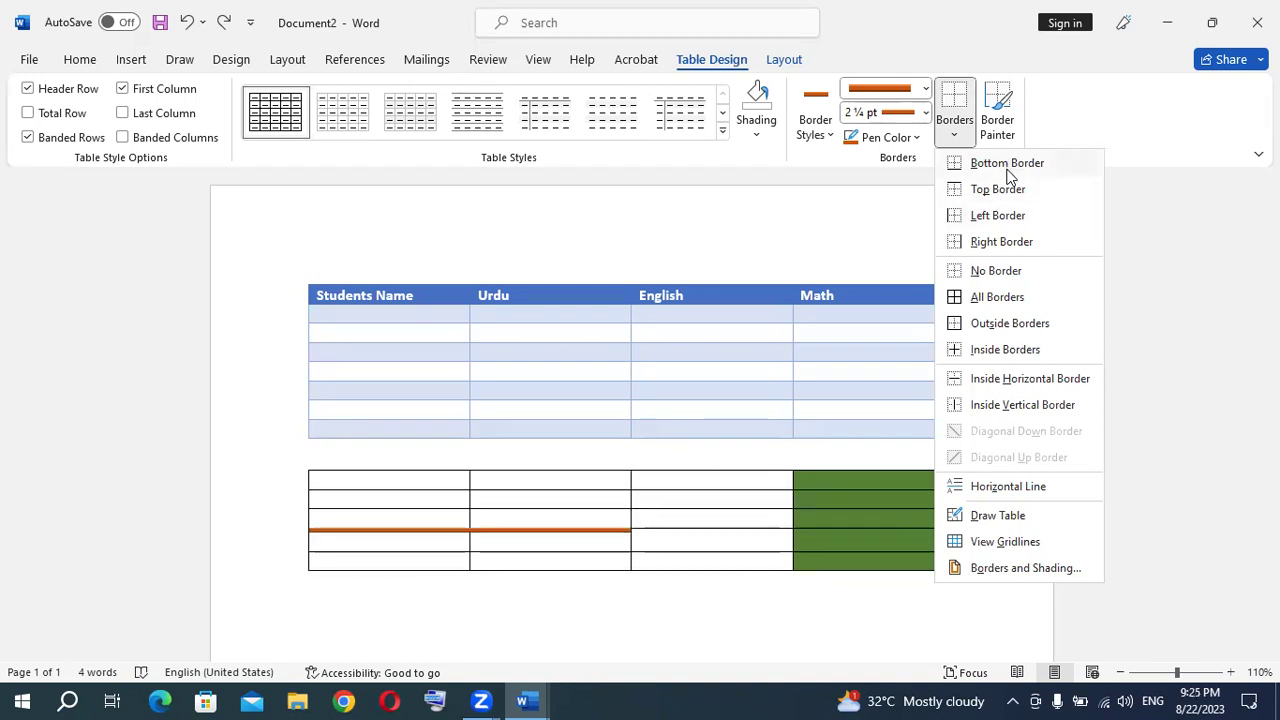
{"action": "left_click", "coordinate": [990, 168]}
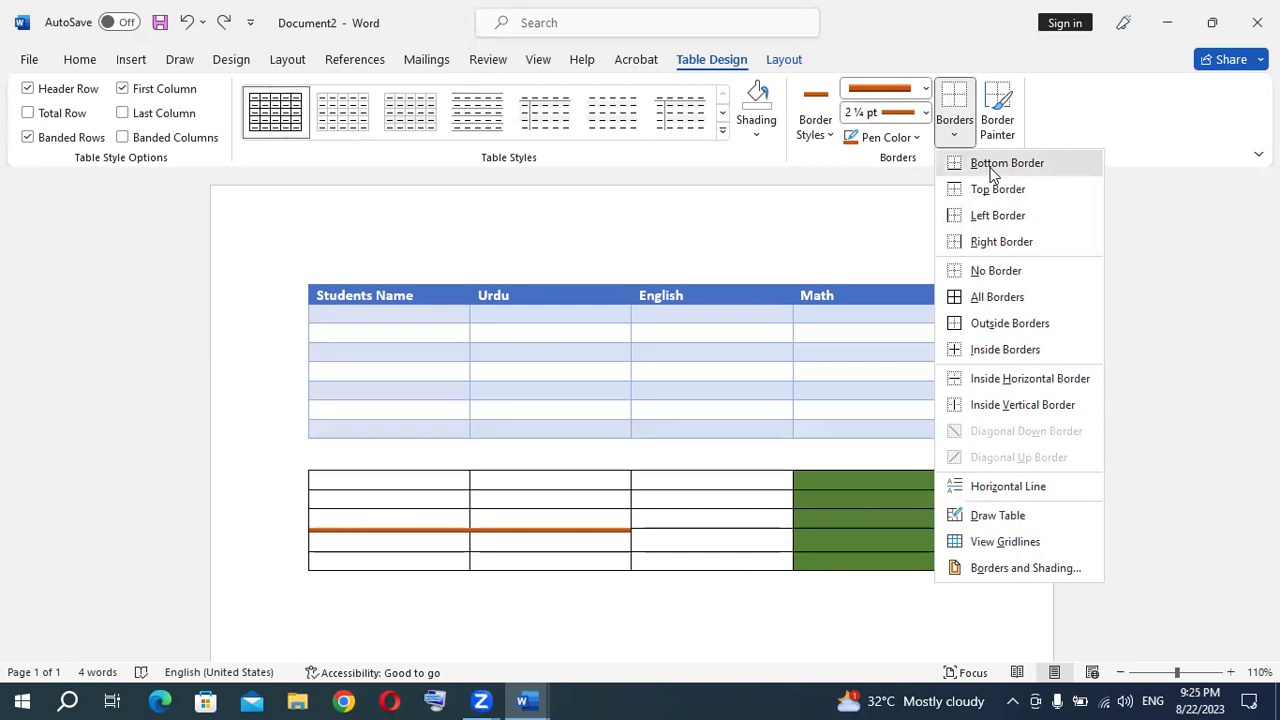
{"action": "left_click", "coordinate": [955, 100]}
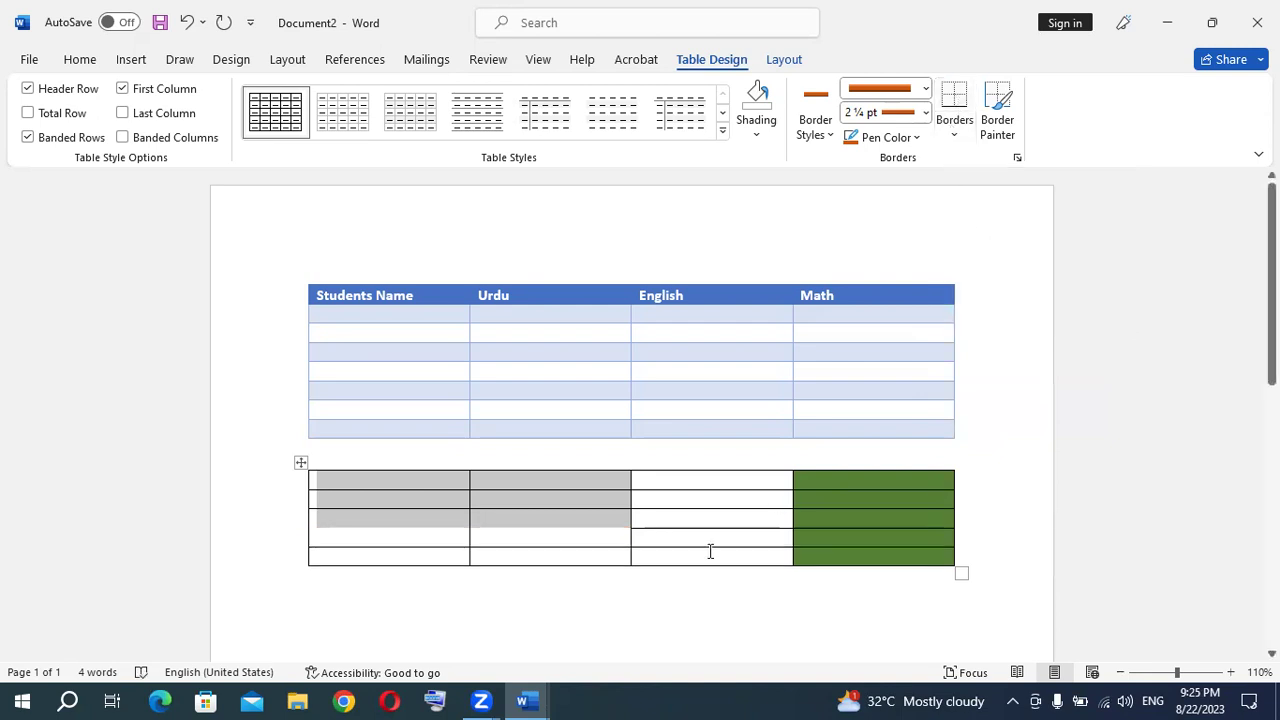
{"action": "left_click", "coordinate": [560, 555]}
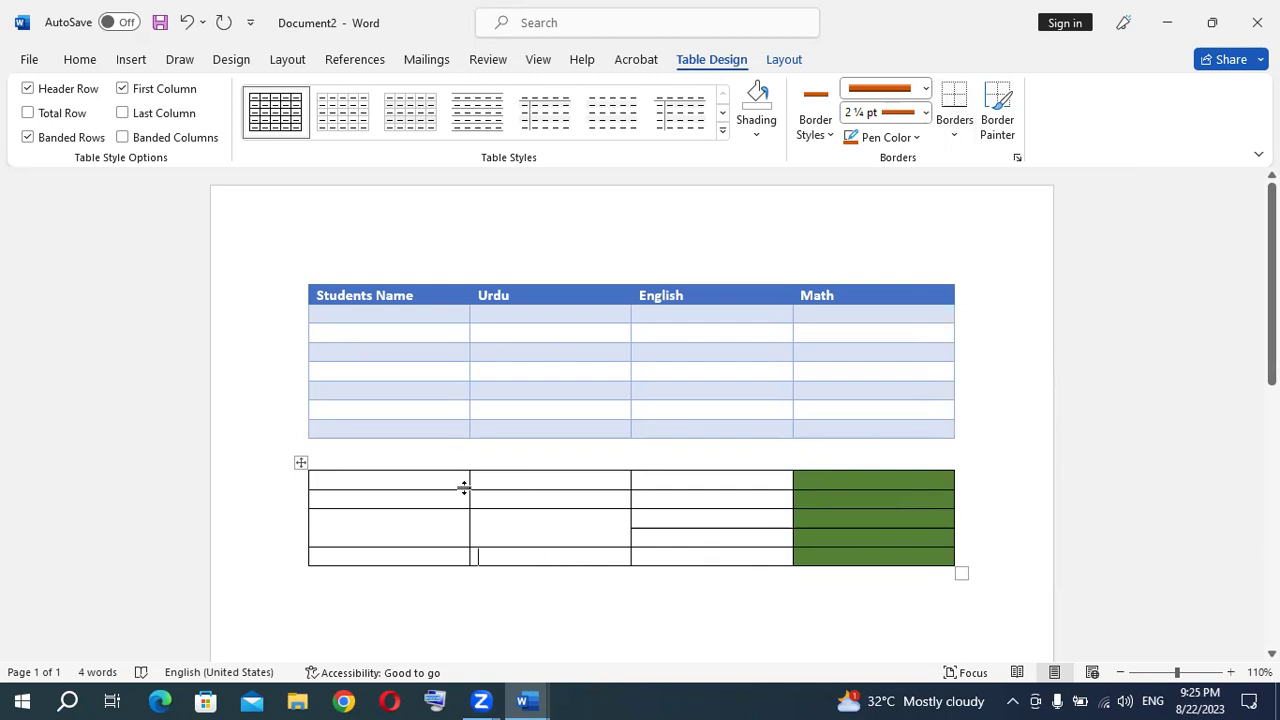
- Reselect the top rows of the first two columns, add an orange top border, then remove it
{"action": "left_click_drag", "start_coordinate": [429, 477], "coordinate": [619, 524]}
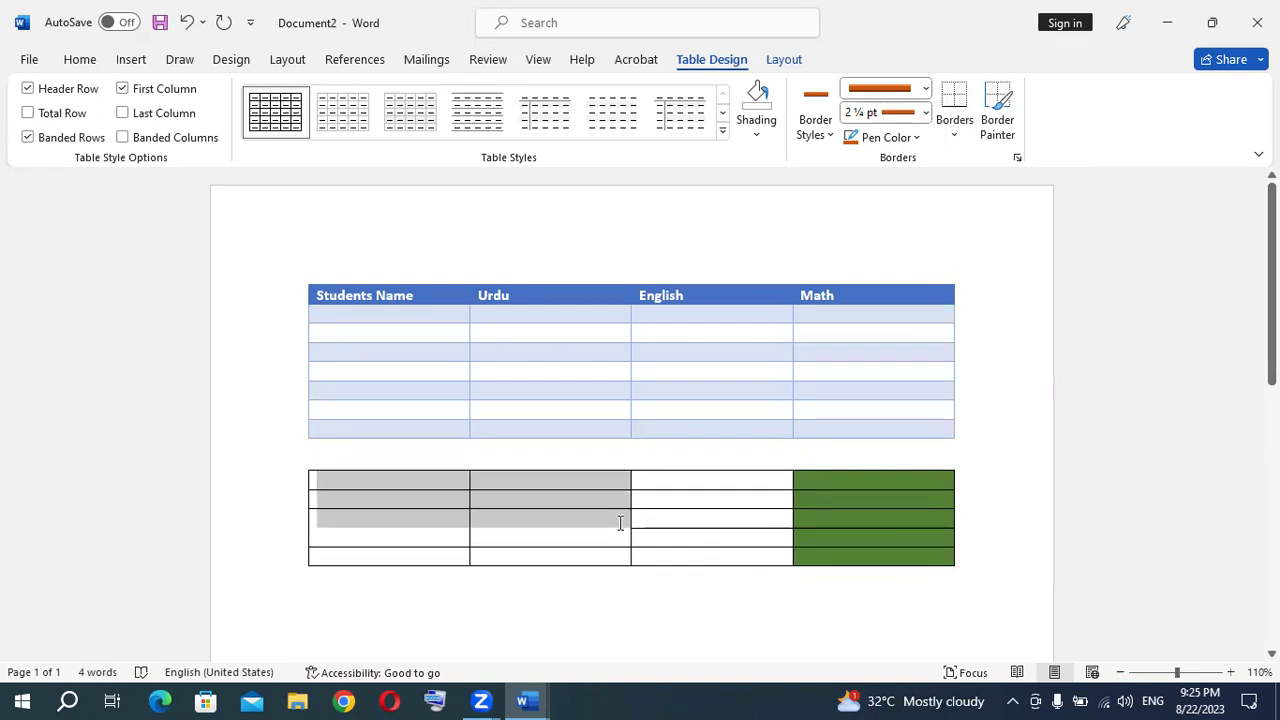
{"action": "left_click", "coordinate": [958, 134]}
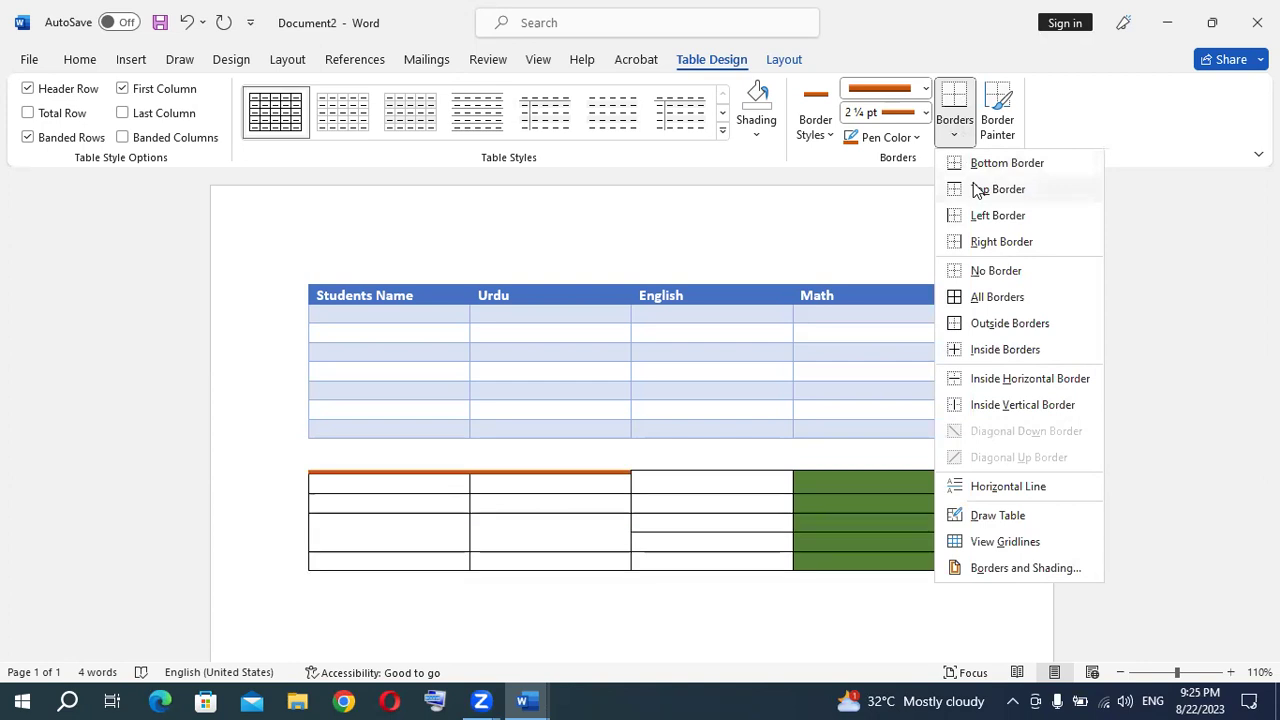
{"action": "left_click", "coordinate": [985, 189]}
{"action": "left_click", "coordinate": [952, 94]}
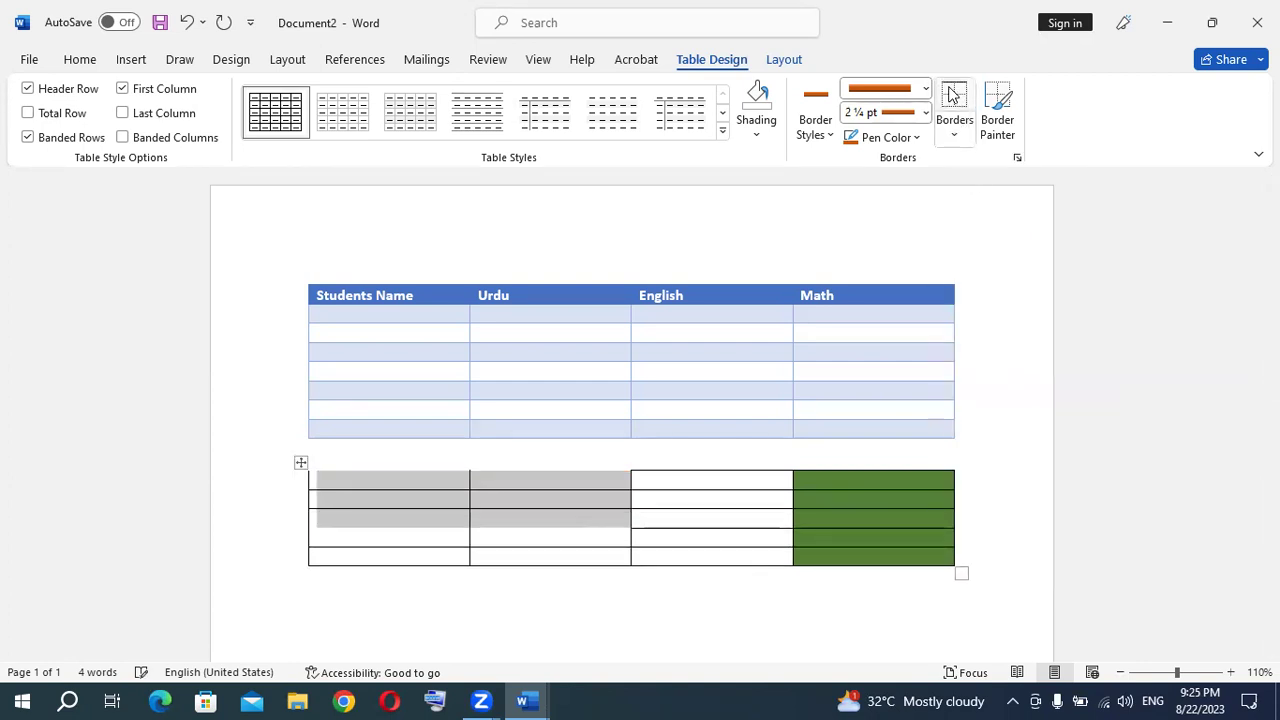
{"action": "left_click", "coordinate": [680, 527]}
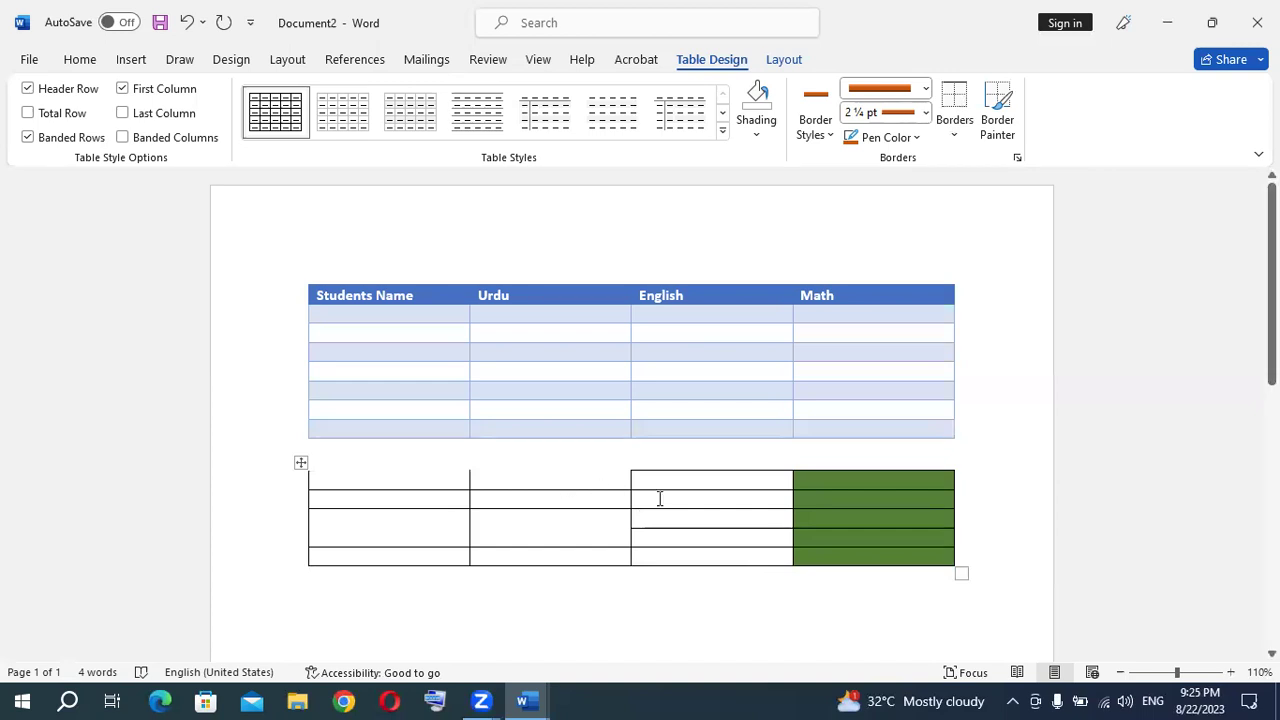
- Use Border Painter to paint orange lines on inner row edges in columns two, three and four
{"action": "left_click", "coordinate": [560, 466]}
{"action": "left_click", "coordinate": [423, 474]}
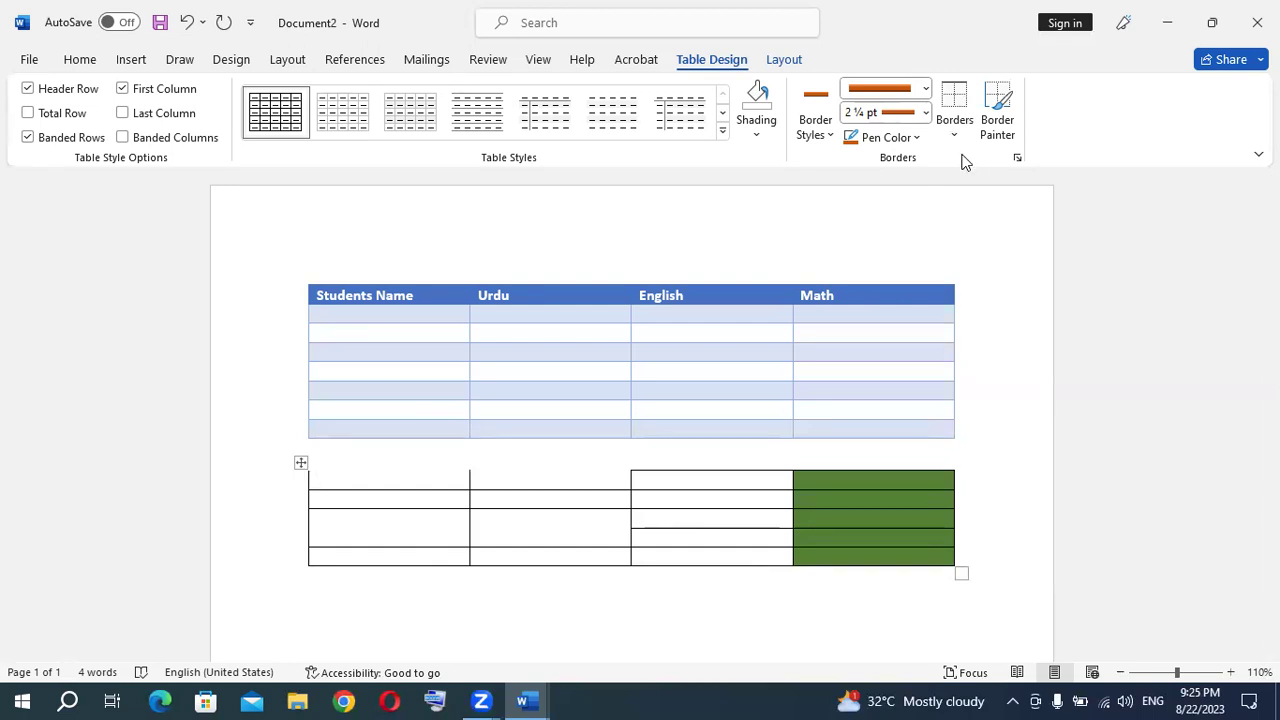
{"action": "left_click", "coordinate": [1003, 135]}
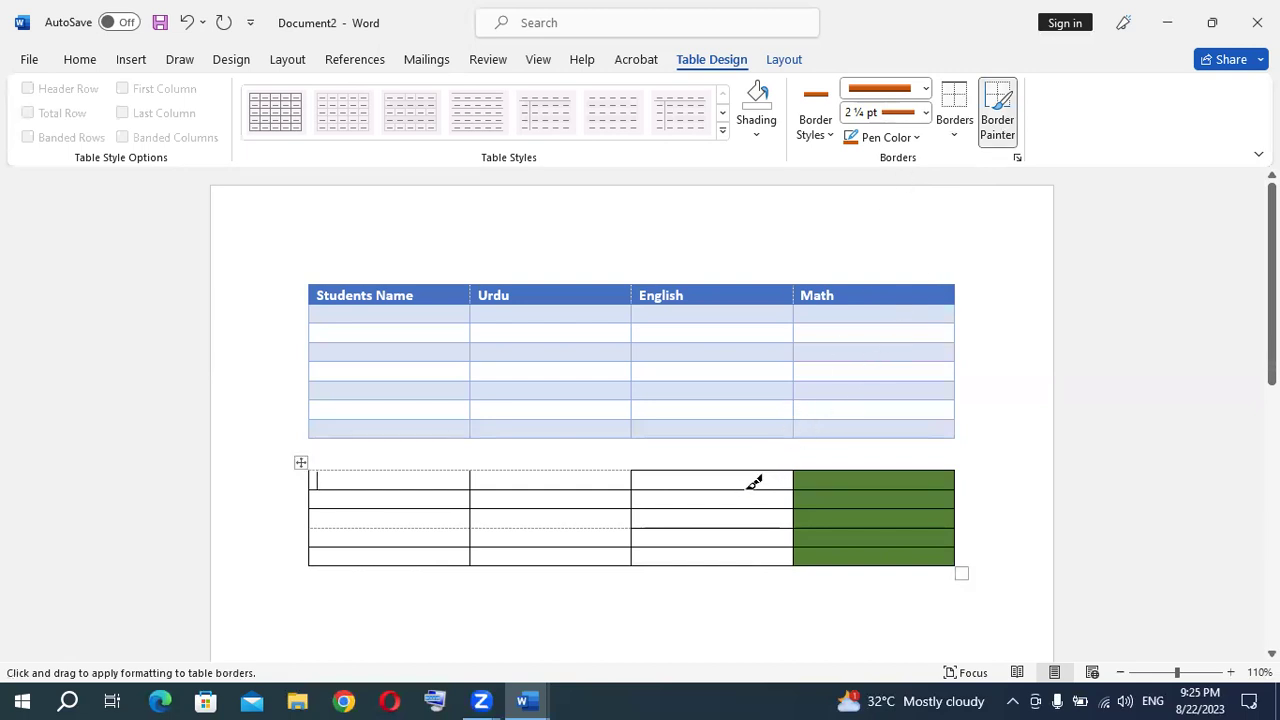
{"action": "left_click", "coordinate": [746, 491]}
{"action": "left_click", "coordinate": [544, 510]}
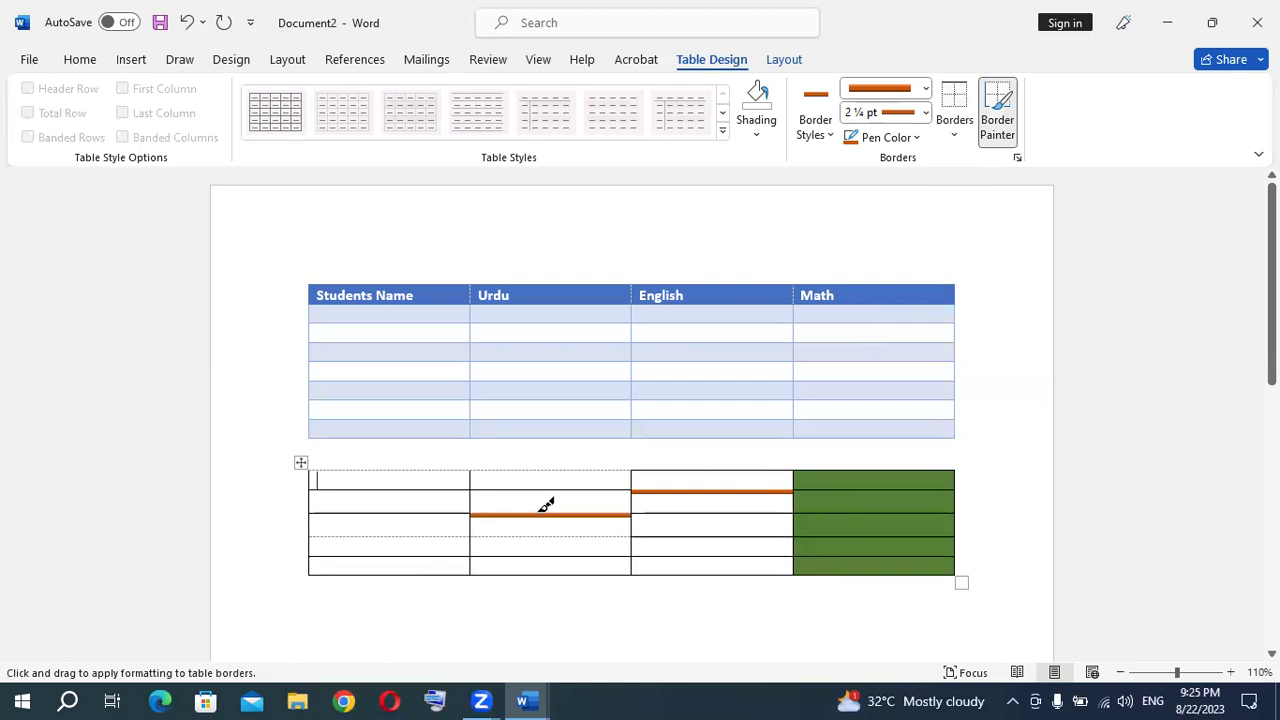
{"action": "left_click", "coordinate": [700, 537]}
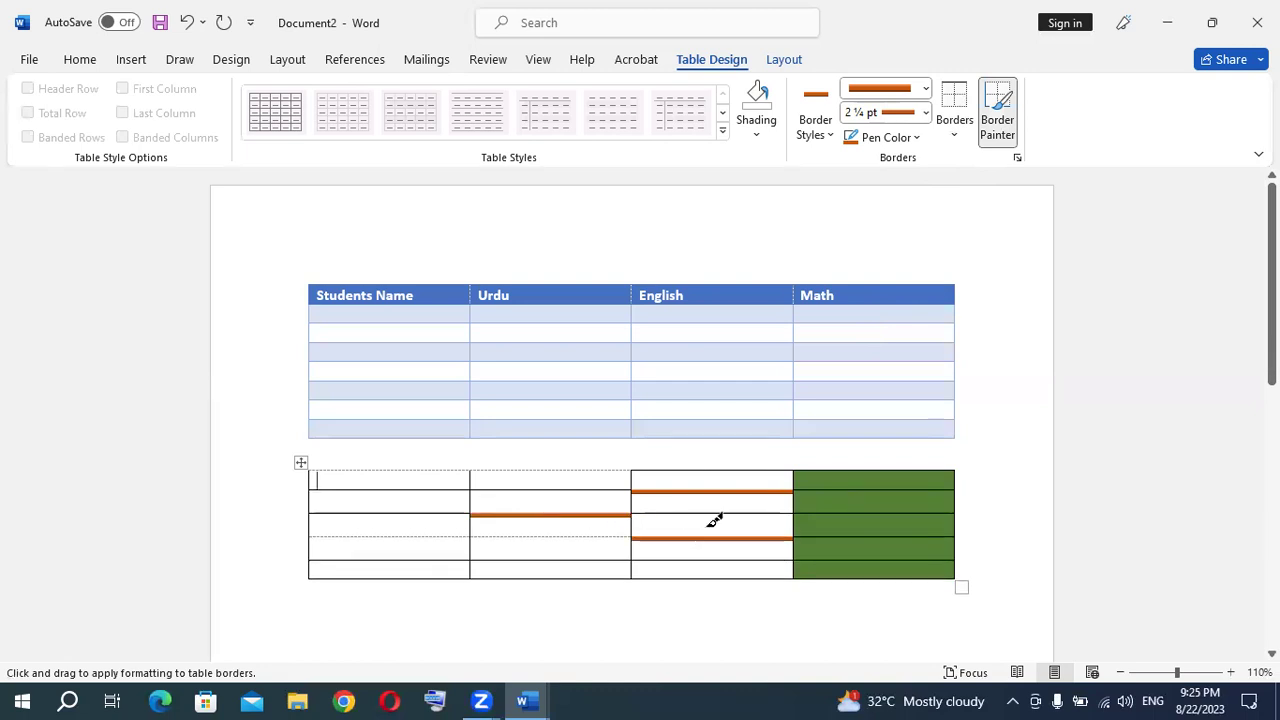
{"action": "left_click", "coordinate": [872, 527]}
{"action": "left_click", "coordinate": [873, 535]}
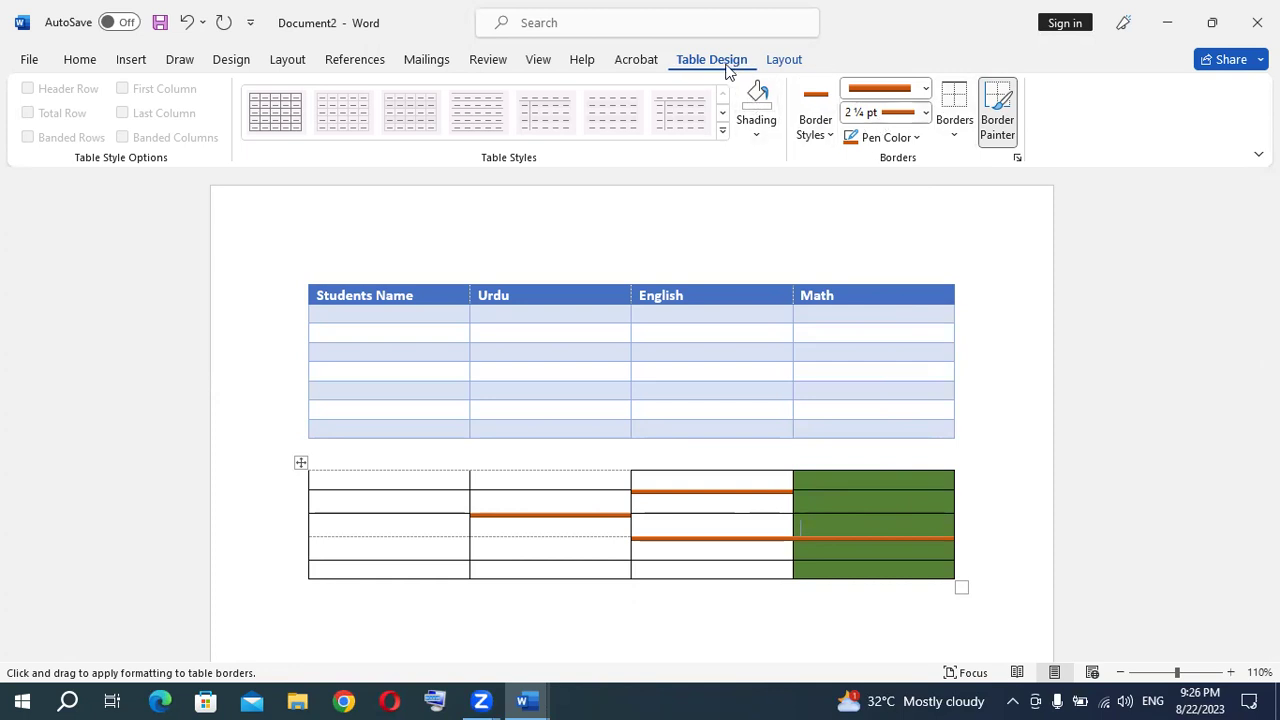
- Stop border painting, select the bottom English and Math cells, and choose Delete Cells
{"action": "left_click", "coordinate": [781, 63]}
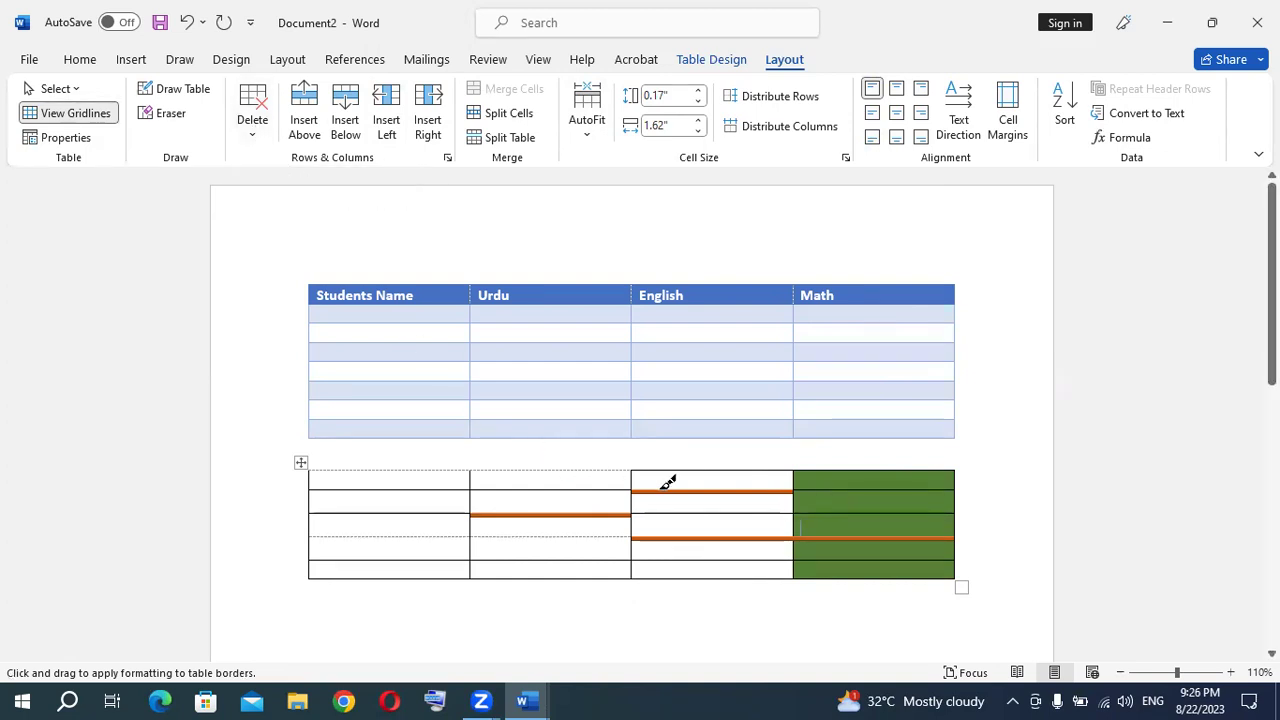
{"action": "key", "text": "Escape"}
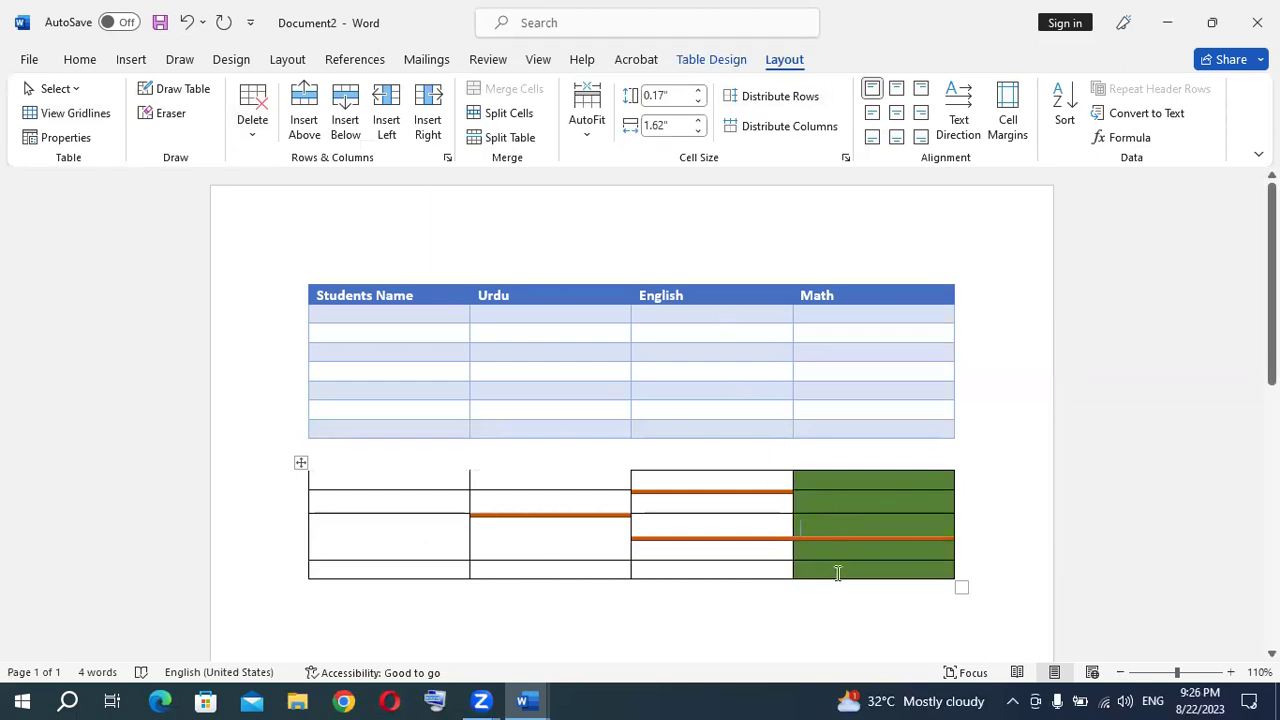
{"action": "left_click_drag", "start_coordinate": [770, 563], "coordinate": [723, 532]}
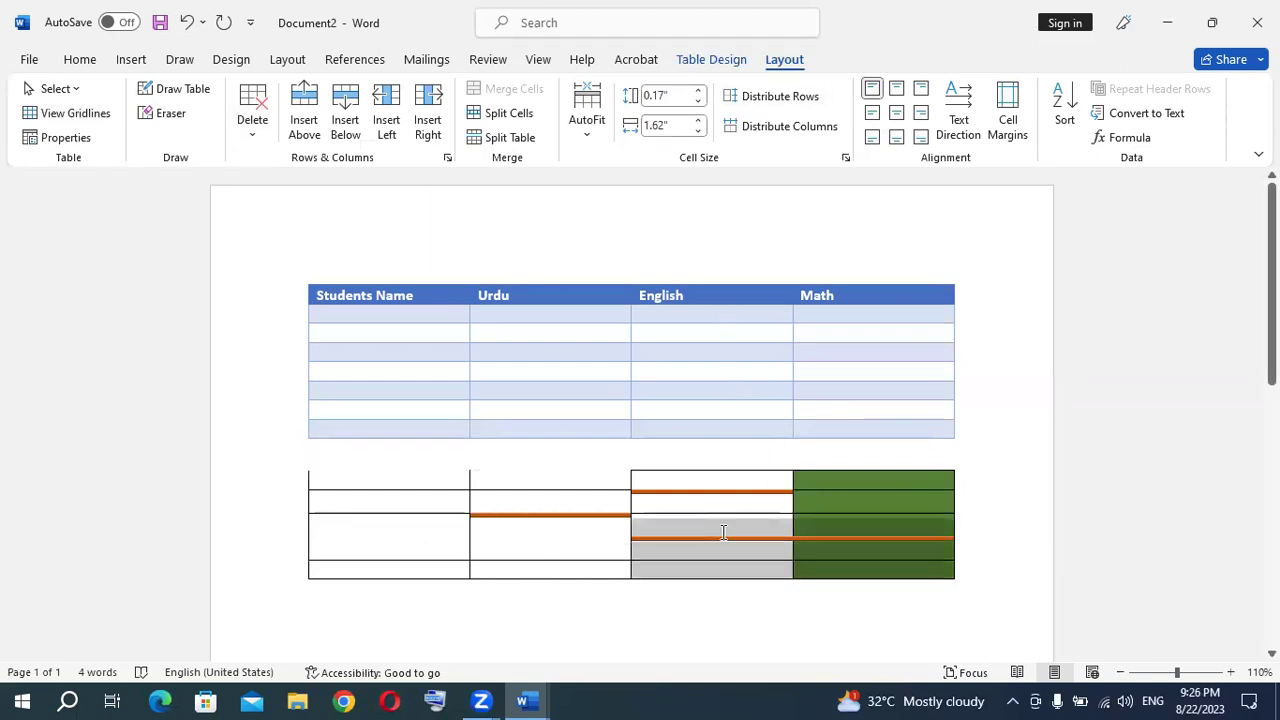
{"action": "left_click_drag", "start_coordinate": [723, 531], "coordinate": [723, 531]}
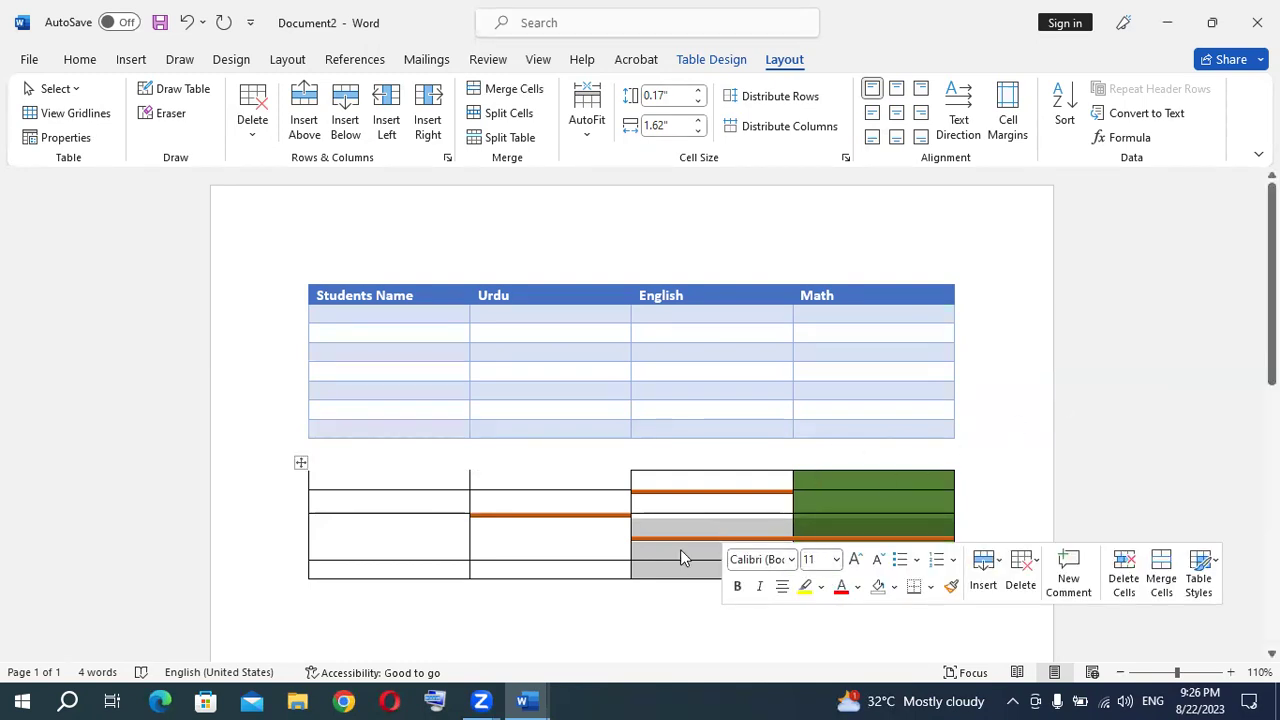
{"action": "left_click", "coordinate": [1030, 444]}
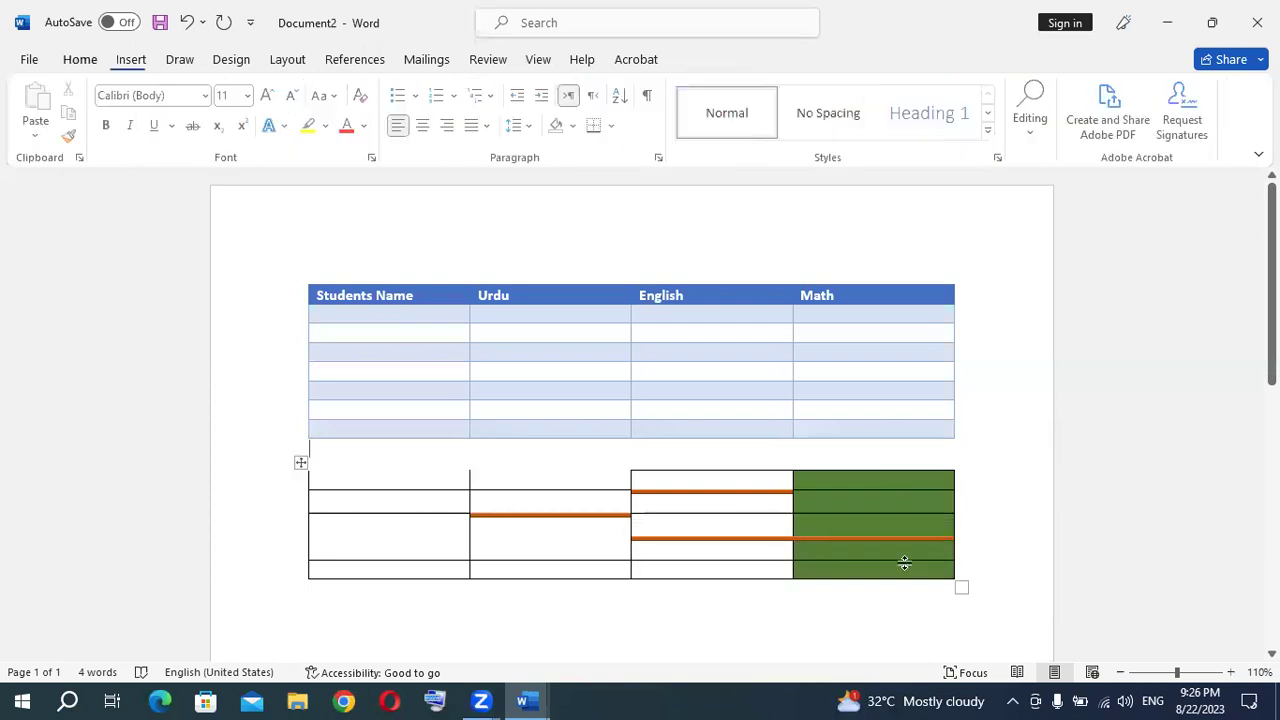
{"action": "left_click_drag", "start_coordinate": [780, 566], "coordinate": [675, 425]}
{"action": "left_click", "coordinate": [784, 59]}
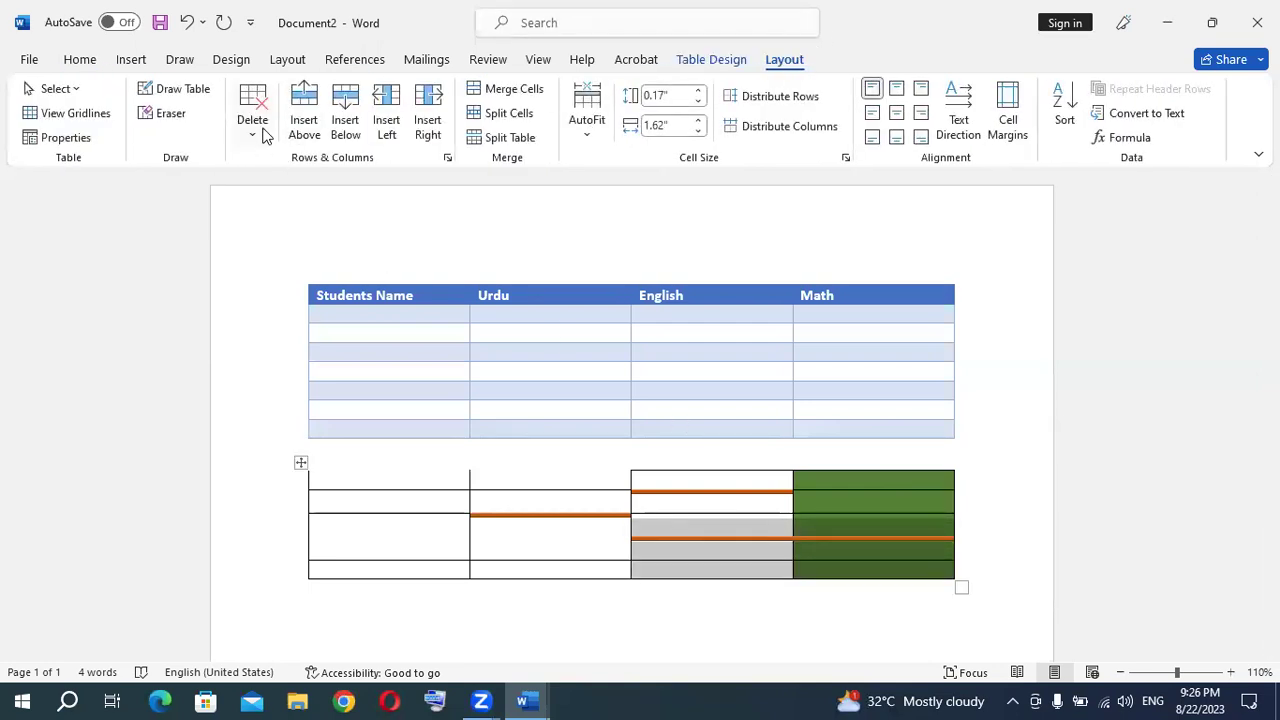
{"action": "left_click", "coordinate": [262, 128]}
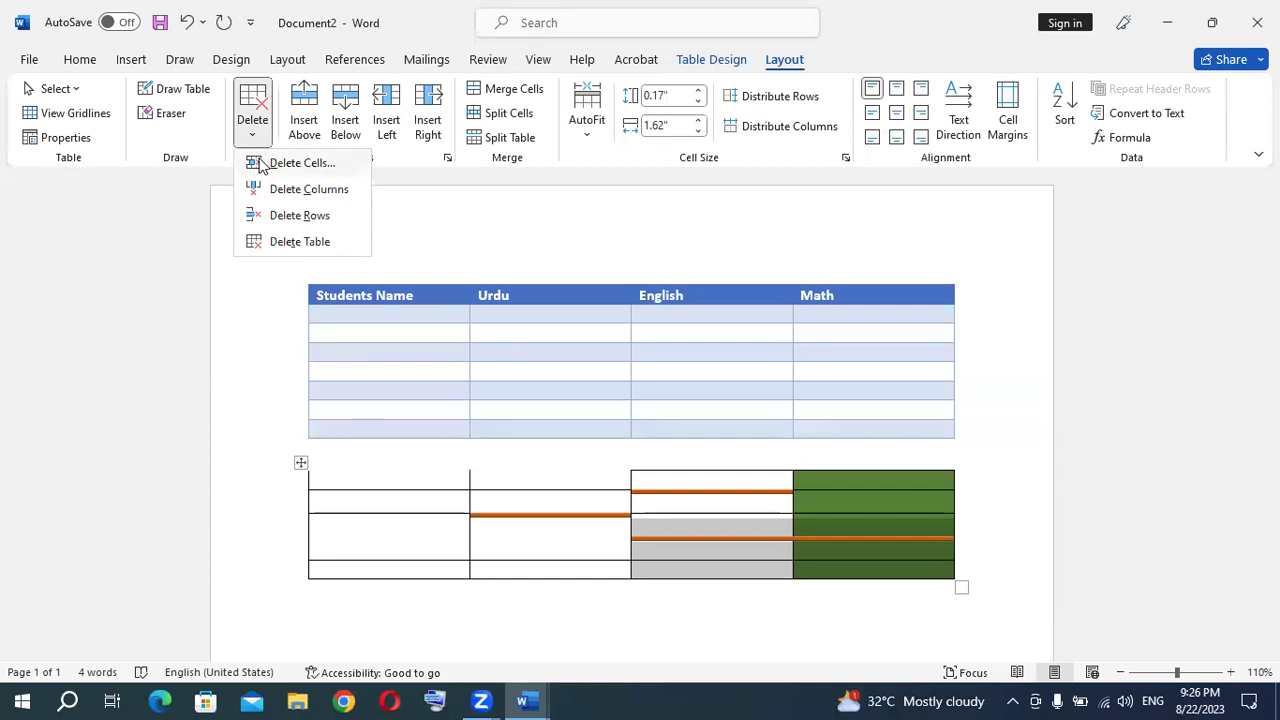
{"action": "left_click", "coordinate": [298, 163]}
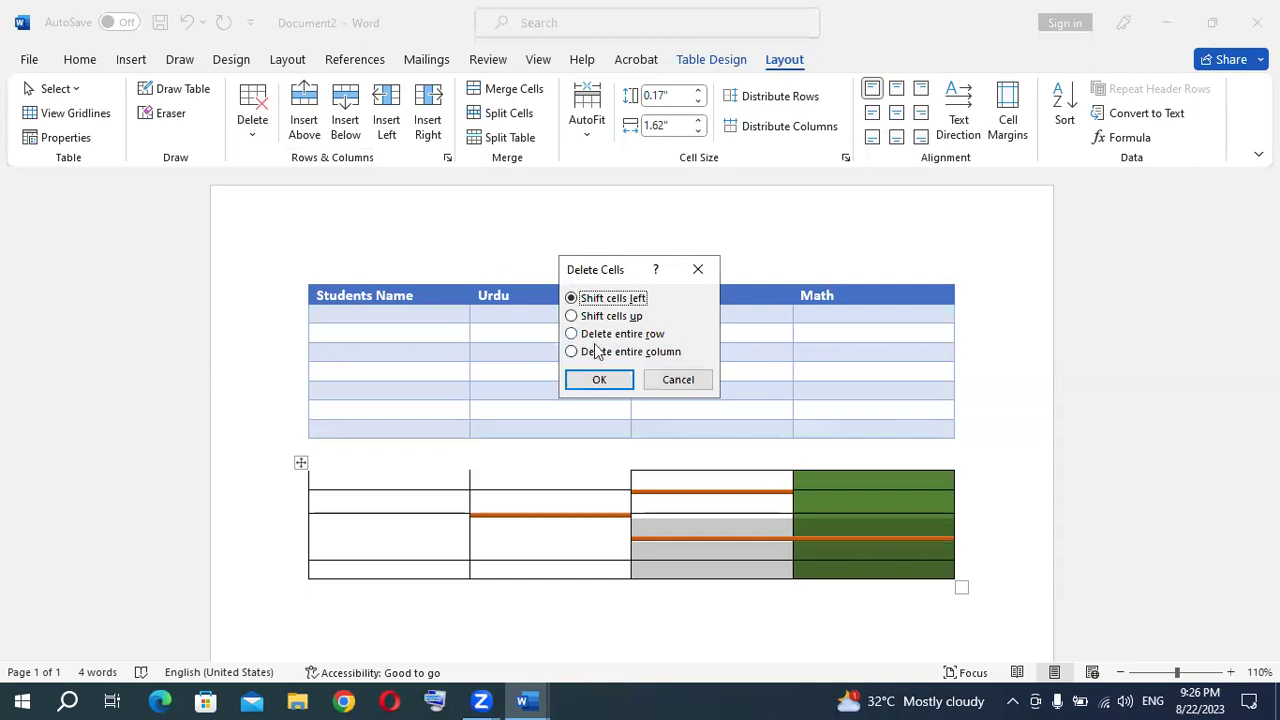
{"action": "left_click", "coordinate": [598, 380]}
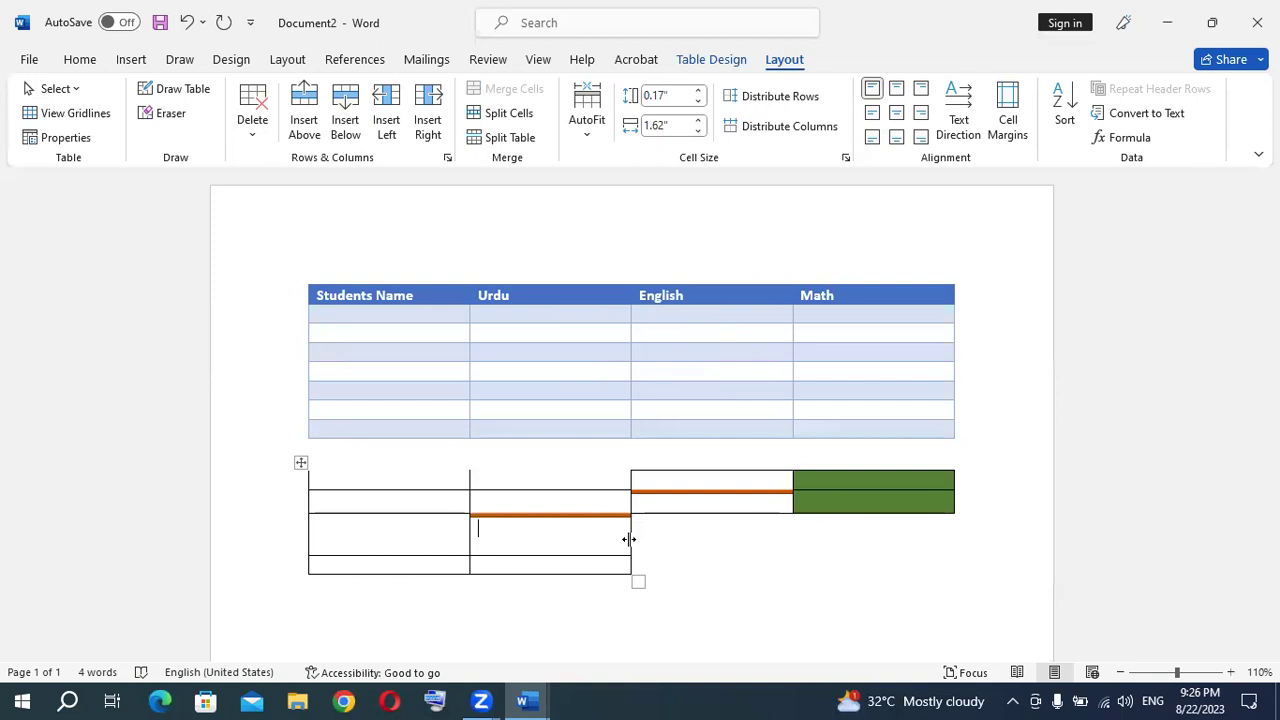
{"action": "left_click", "coordinate": [735, 538]}
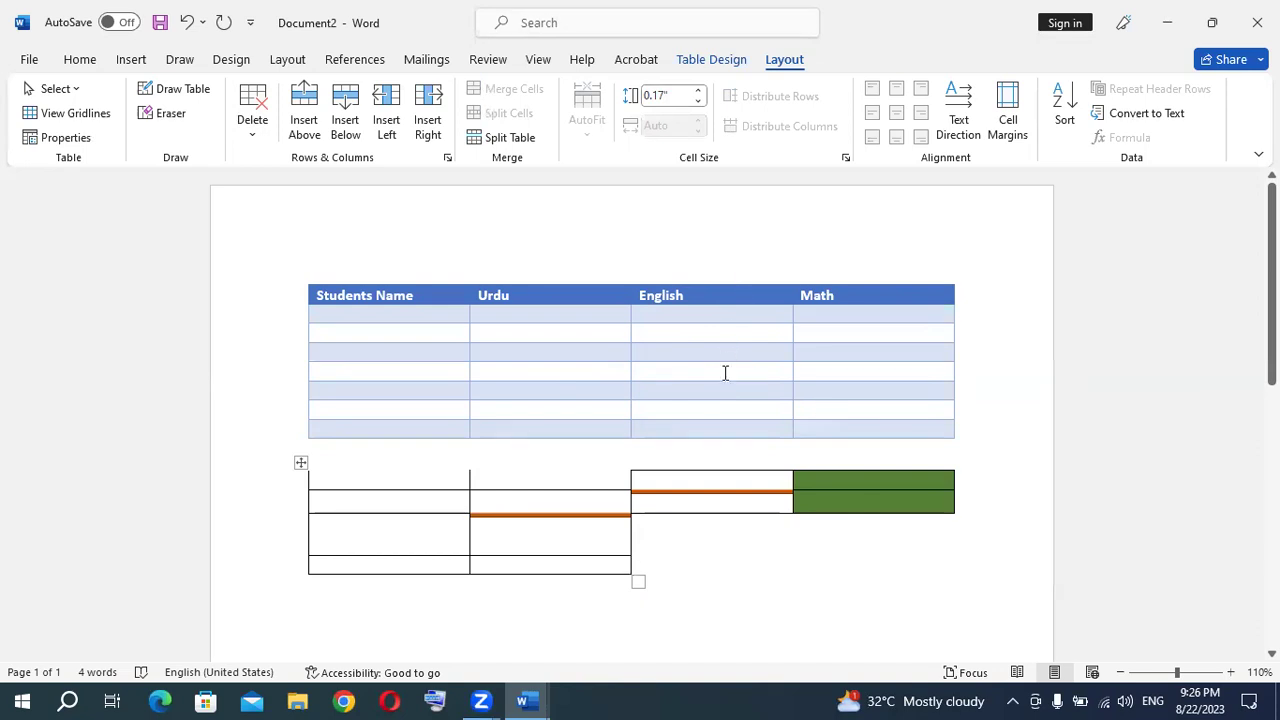
{"action": "key", "text": "ctrl+z"}
{"action": "left_click", "coordinate": [253, 125]}
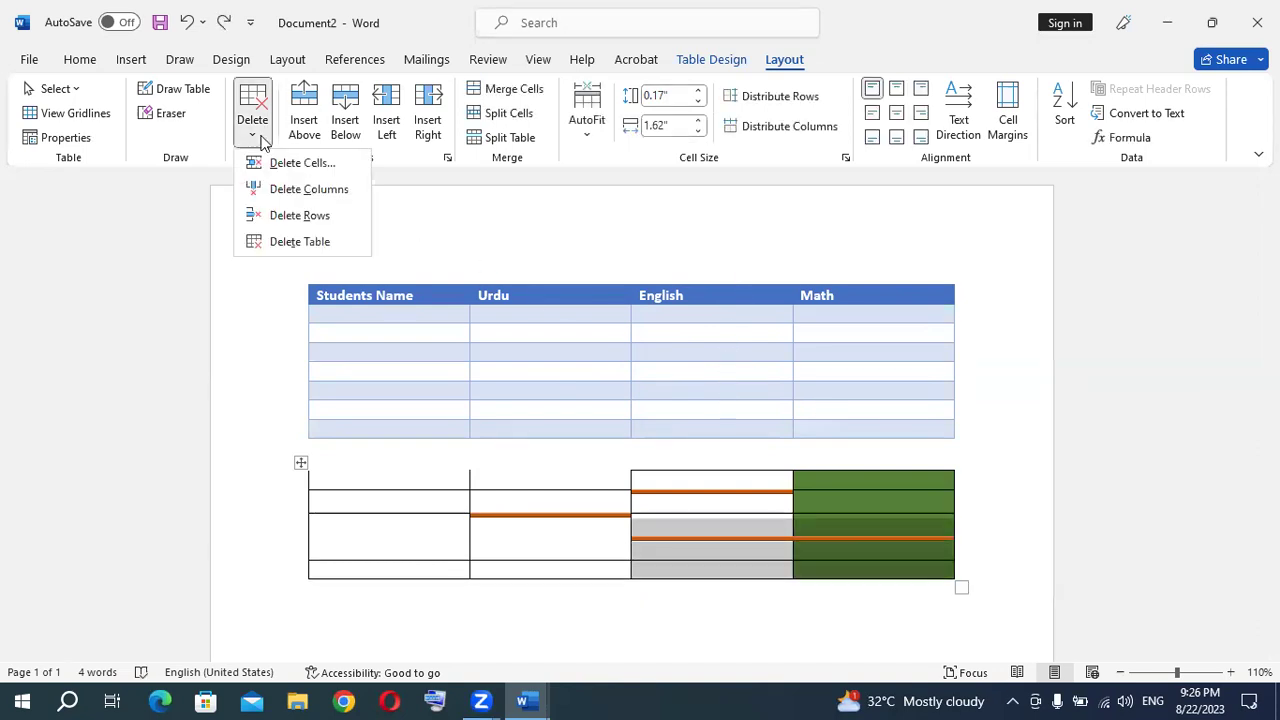
{"action": "left_click", "coordinate": [309, 188]}
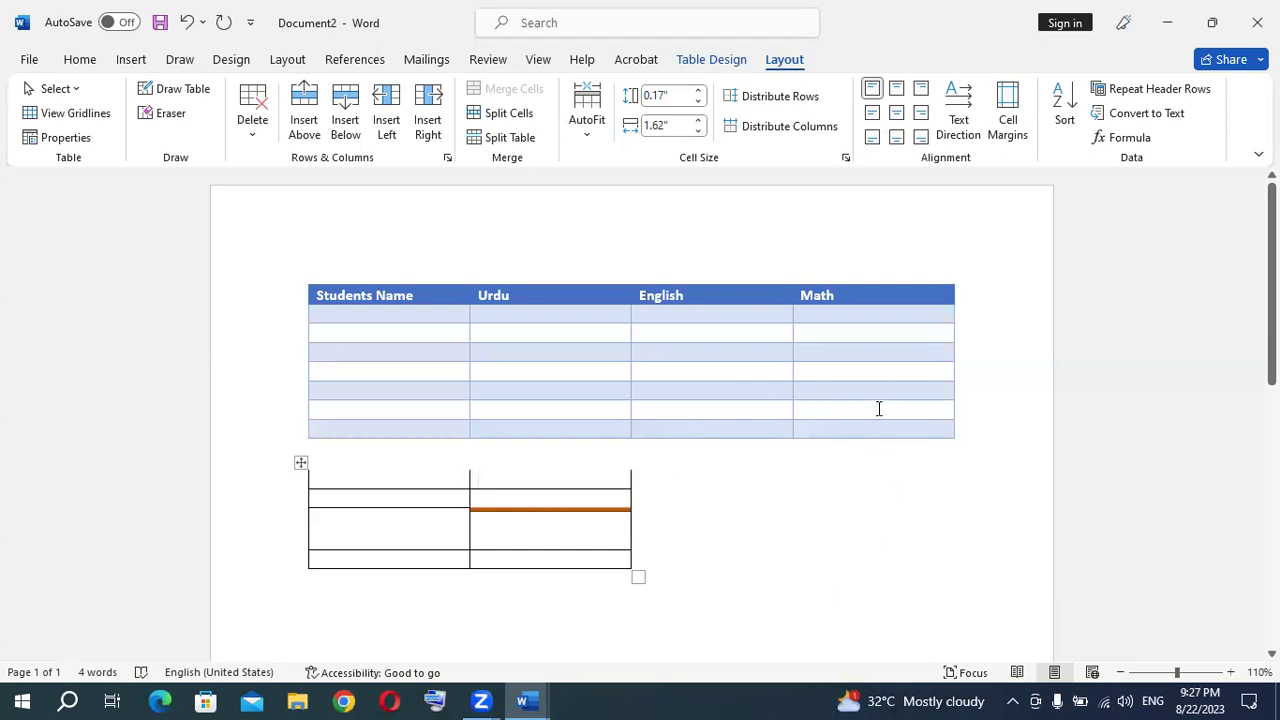
{"action": "key", "text": "ctrl+z"}
{"action": "left_click", "coordinate": [253, 125]}
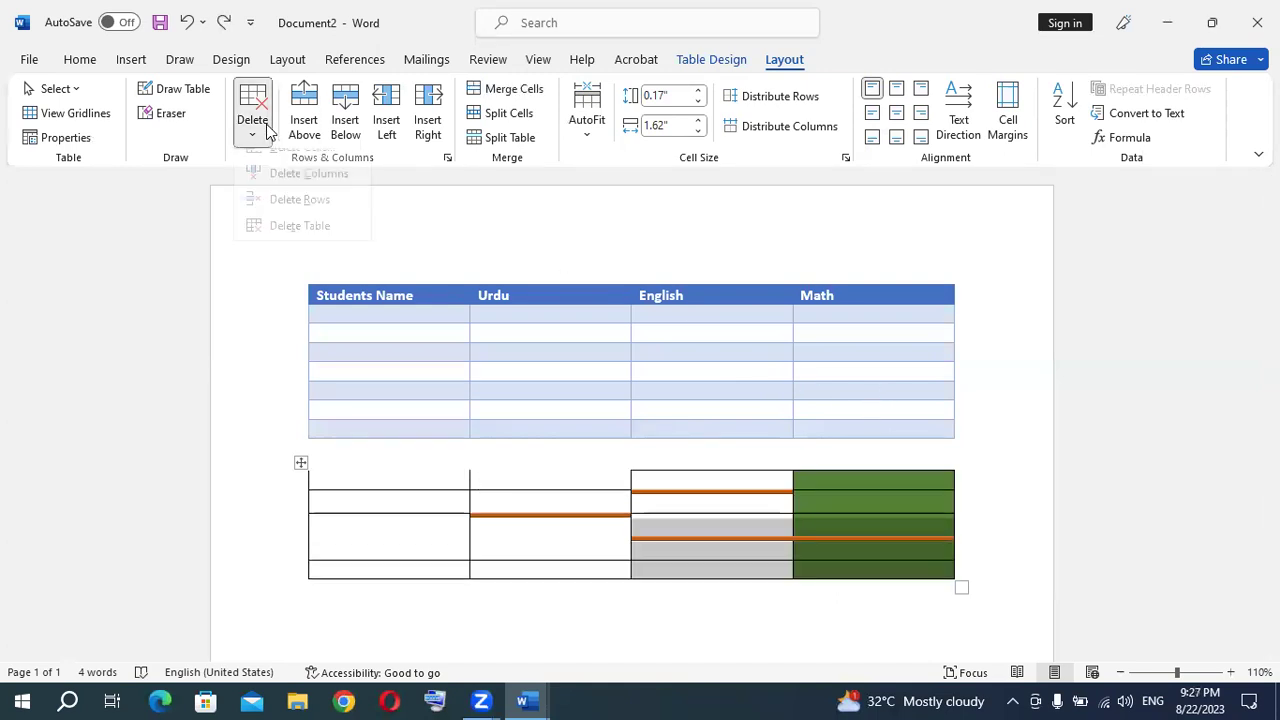
{"action": "left_click", "coordinate": [319, 215]}
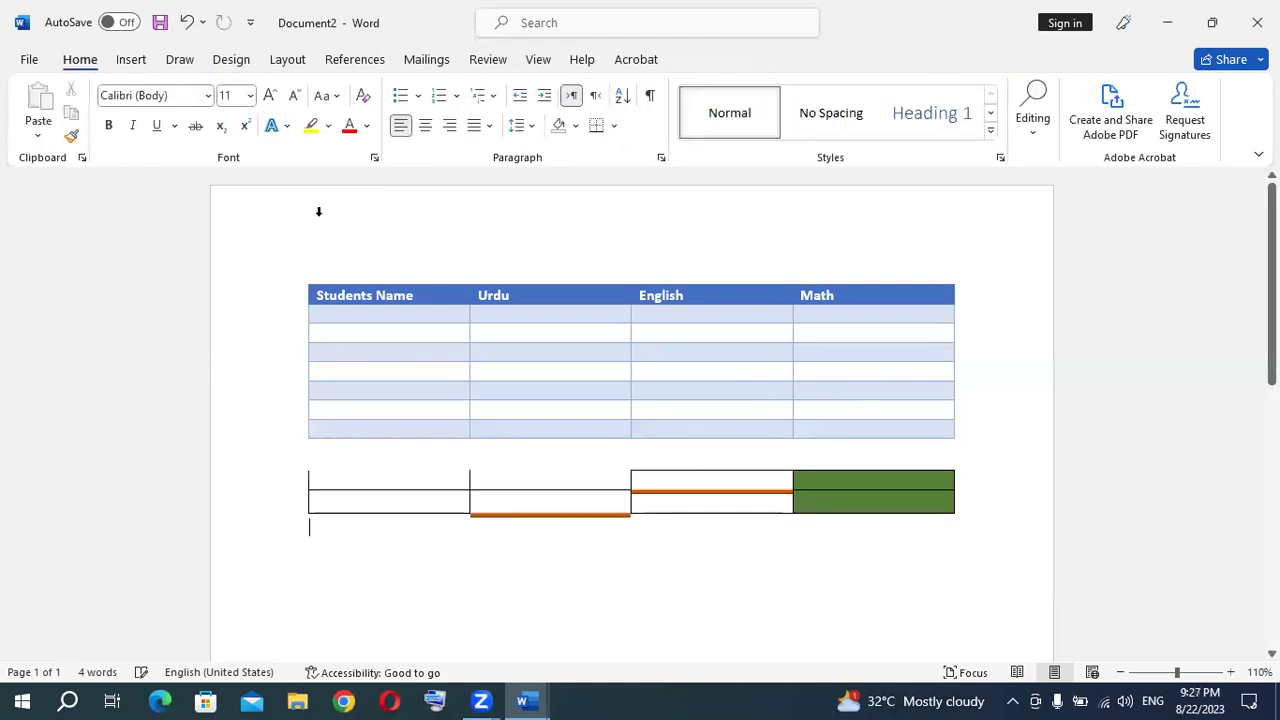
{"action": "key", "text": "ctrl+z"}
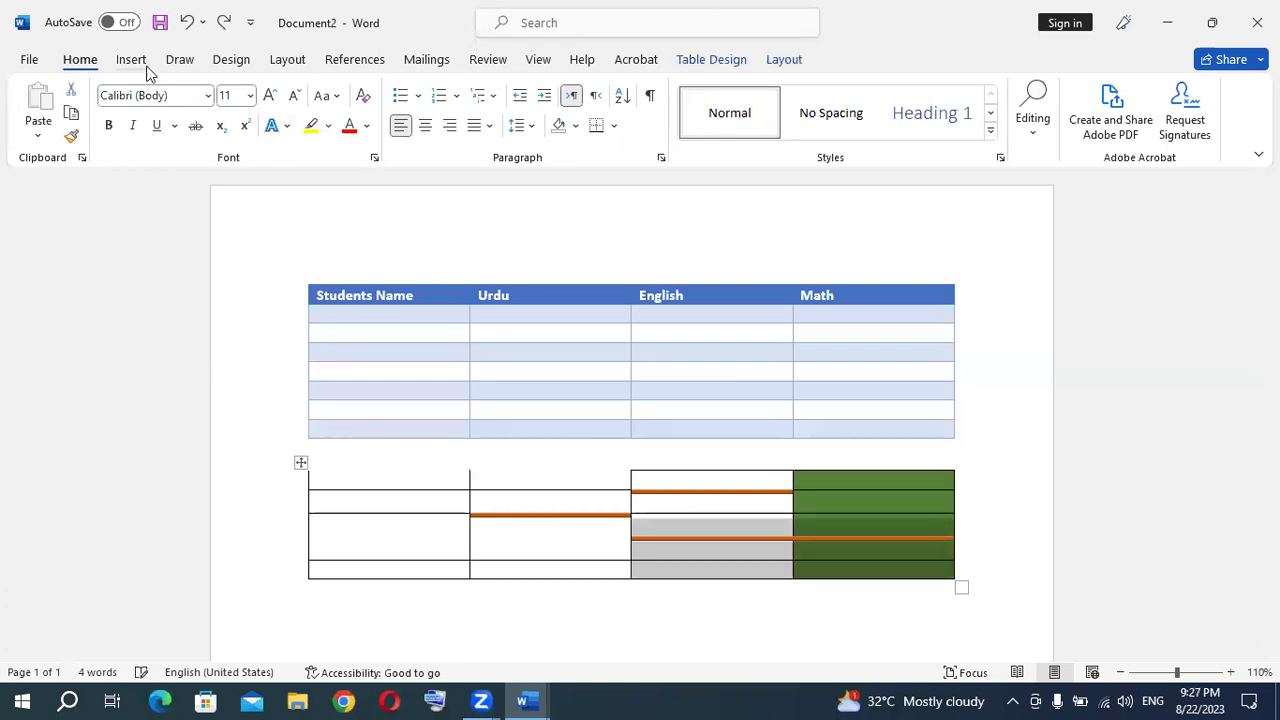
{"action": "left_click", "coordinate": [145, 63]}
{"action": "left_click", "coordinate": [770, 61]}
{"action": "left_click", "coordinate": [252, 122]}
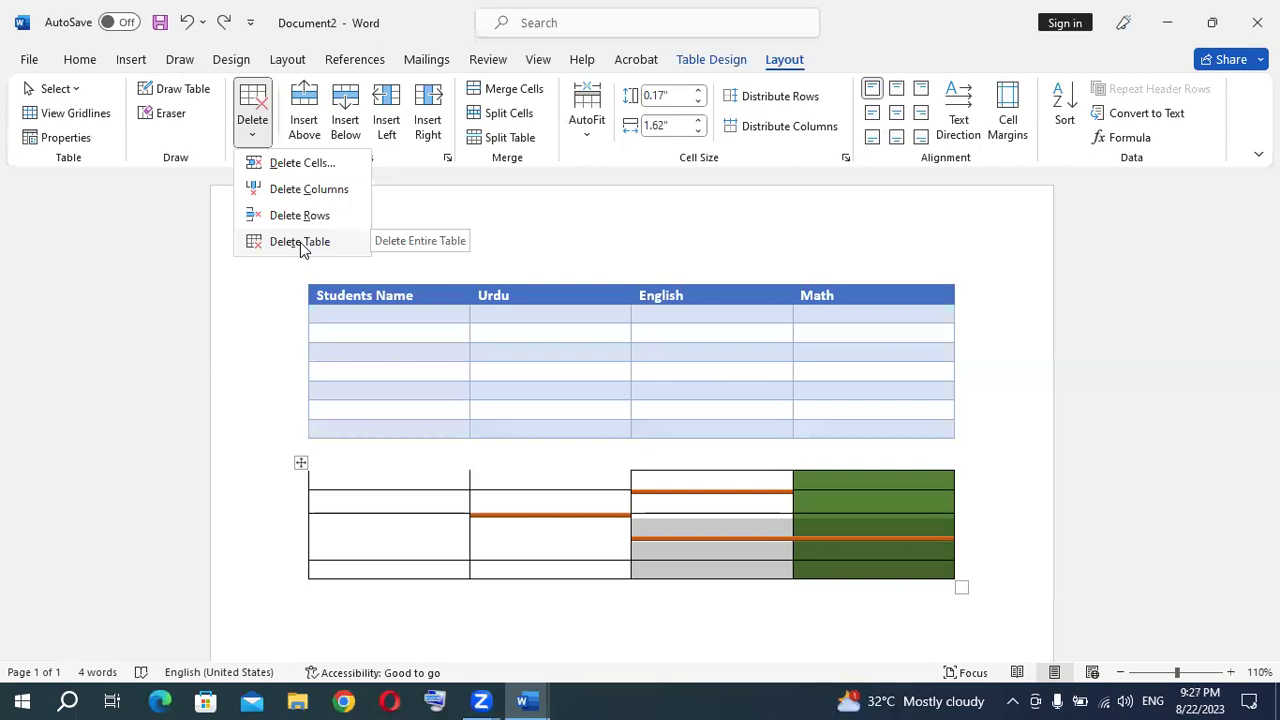
{"action": "left_click", "coordinate": [303, 245]}
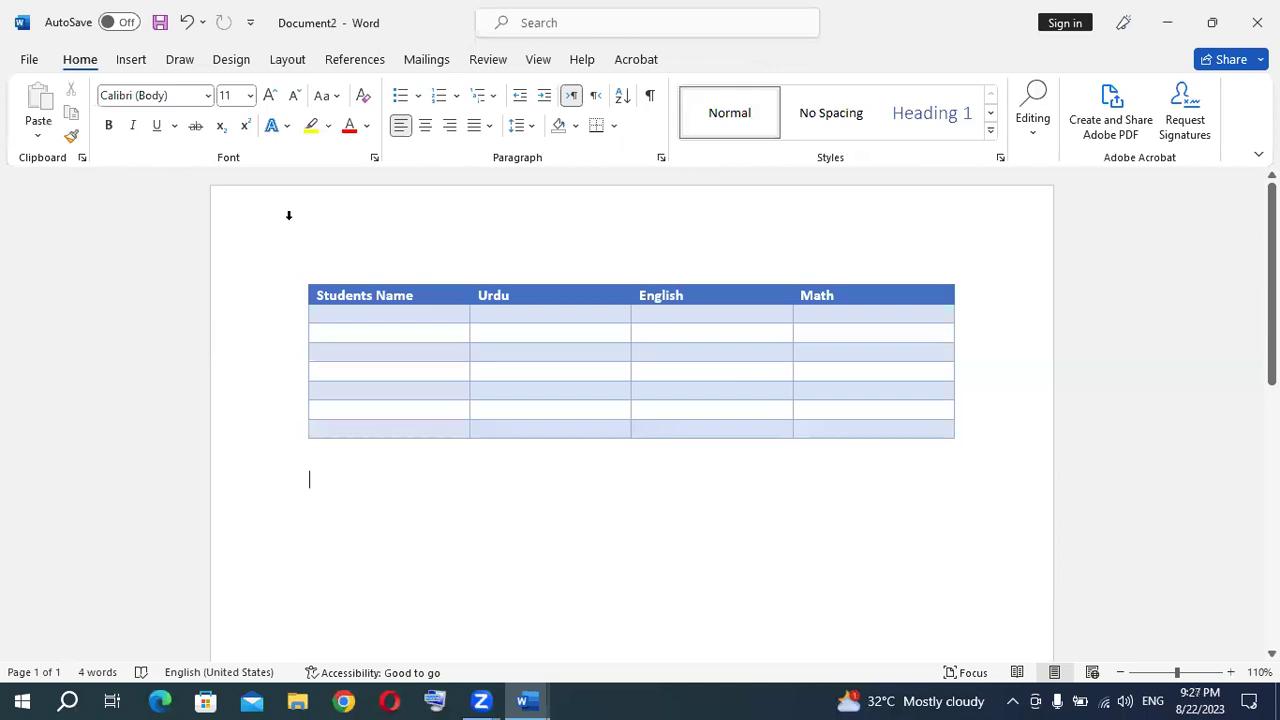
{"action": "key", "text": "ctrl+z"}
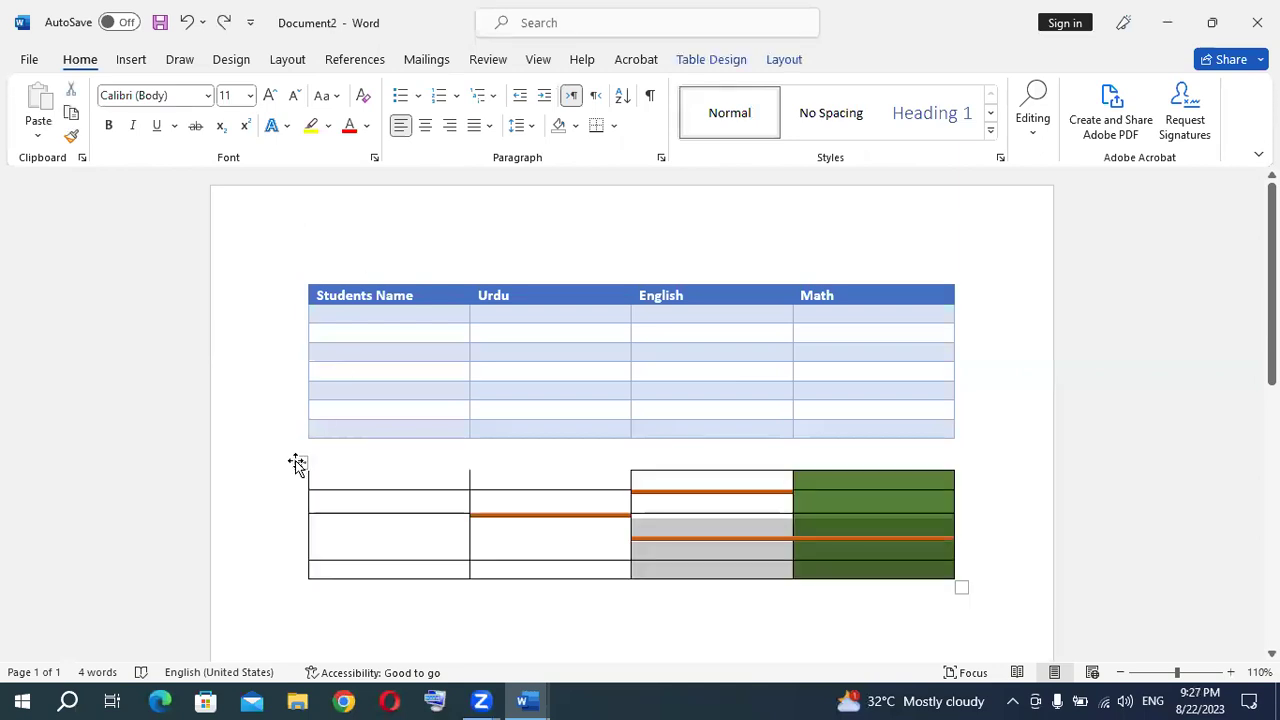
- Delete the lower table with Delete Table, undo it, then click into the grade table's Urdu column
{"action": "left_click", "coordinate": [297, 464]}
{"action": "left_click", "coordinate": [359, 512]}
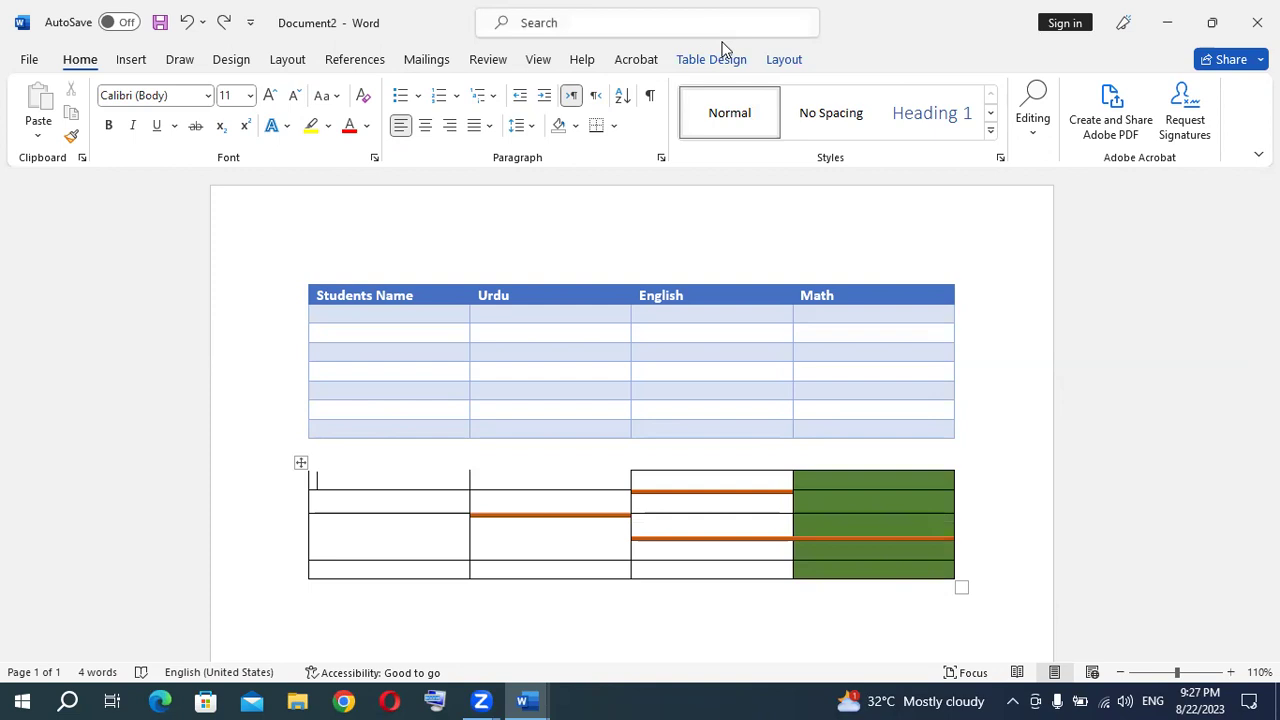
{"action": "left_click", "coordinate": [783, 59]}
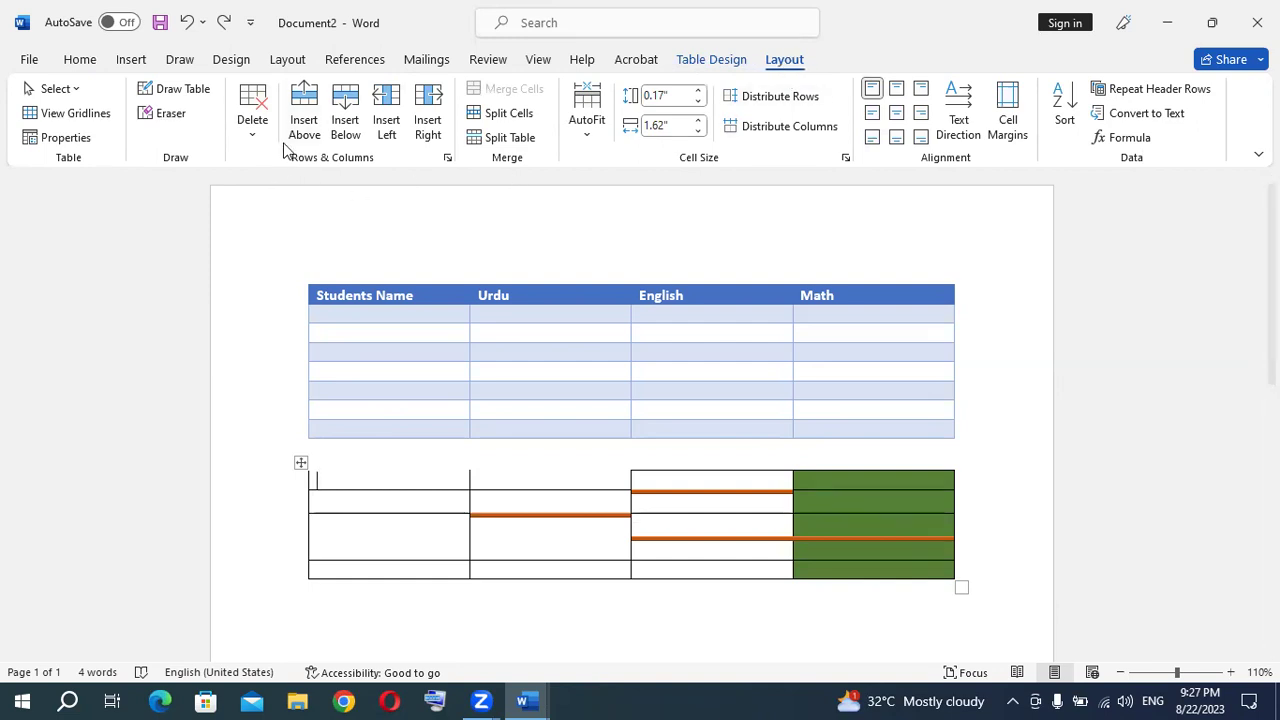
{"action": "left_click", "coordinate": [252, 115]}
{"action": "left_click", "coordinate": [290, 241]}
{"action": "key", "text": "ctrl+z"}
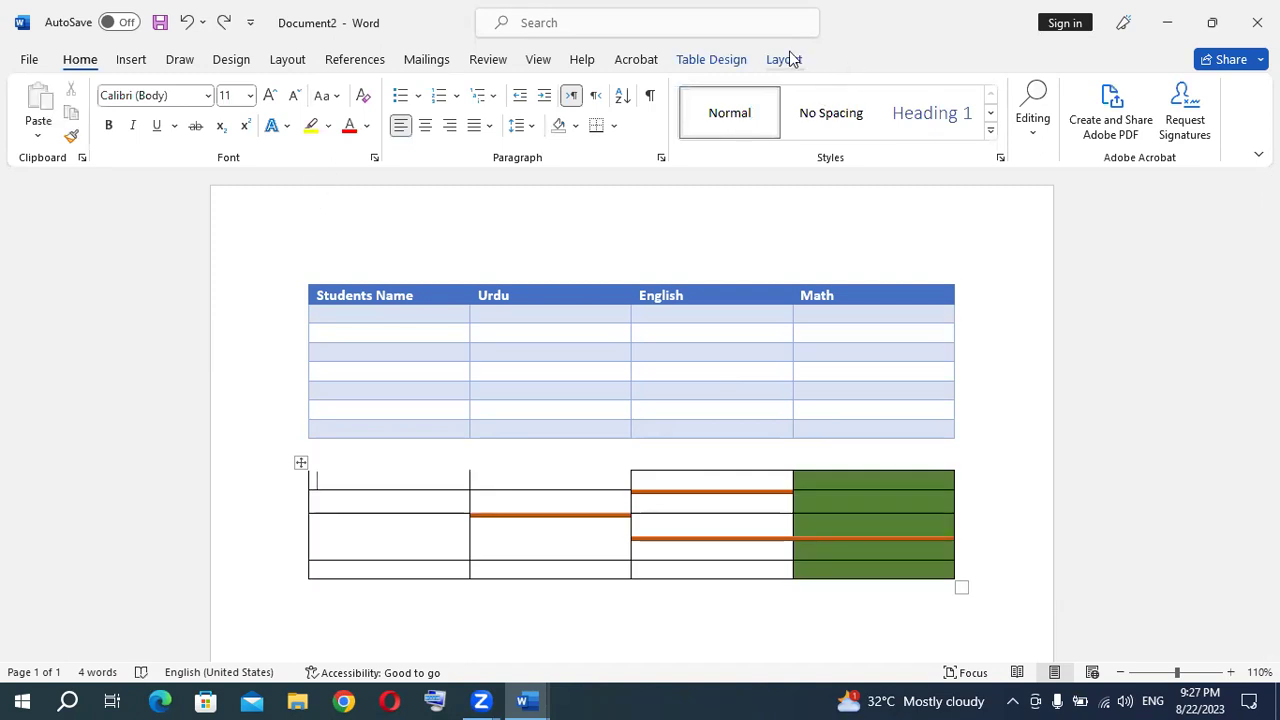
{"action": "left_click", "coordinate": [786, 59]}
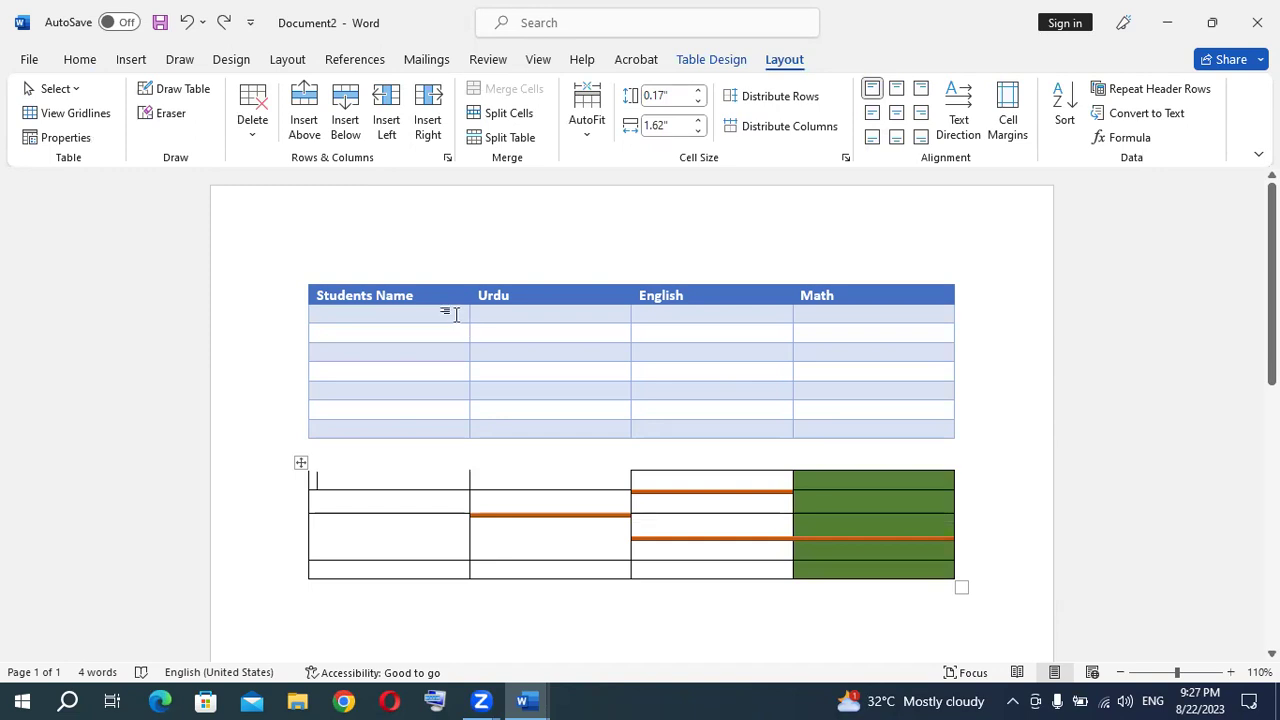
{"action": "left_click", "coordinate": [508, 315]}
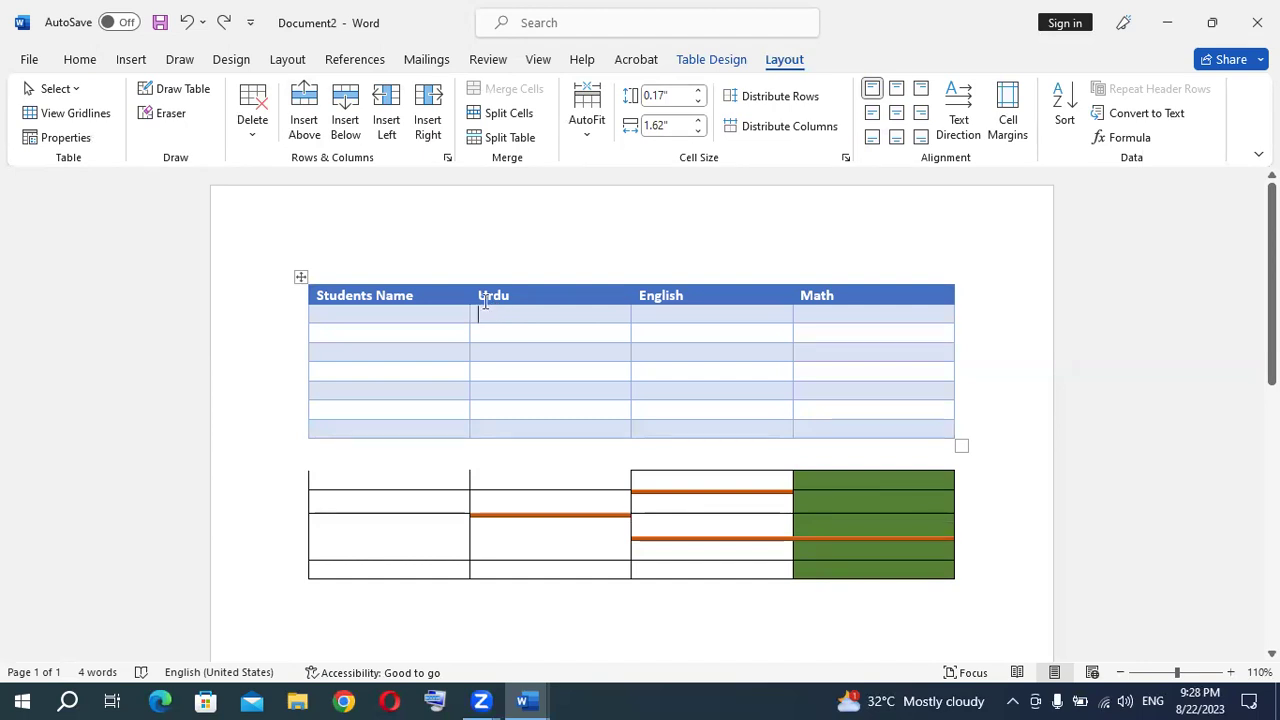
- Insert blank columns to the left and right of the Urdu column
{"action": "left_click", "coordinate": [386, 112]}
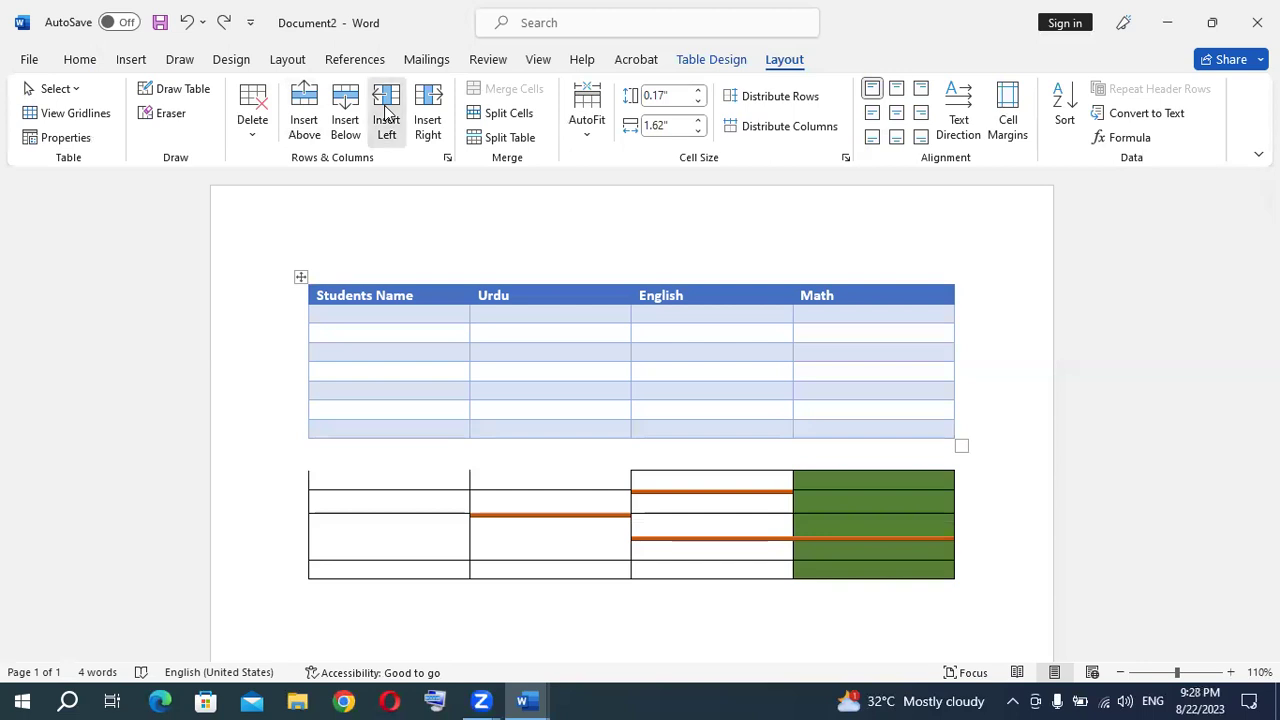
{"action": "left_click", "coordinate": [643, 314]}
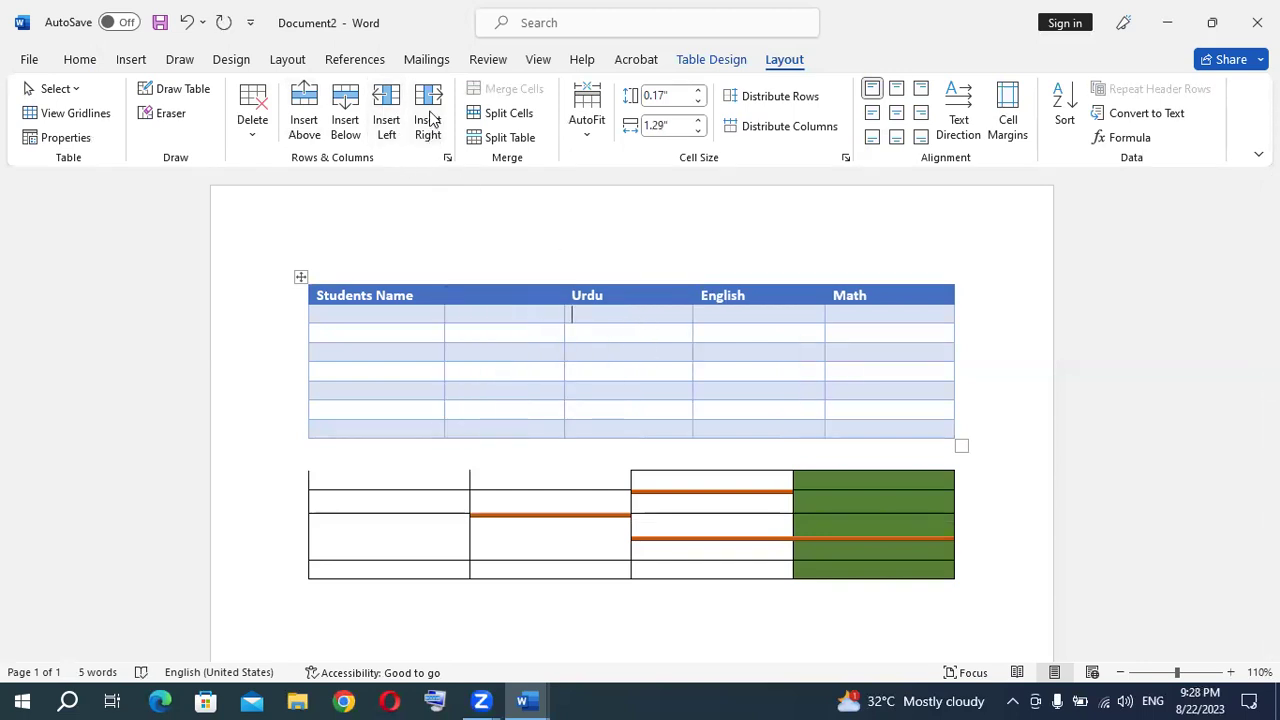
{"action": "left_click", "coordinate": [428, 122]}
{"action": "left_click", "coordinate": [618, 315]}
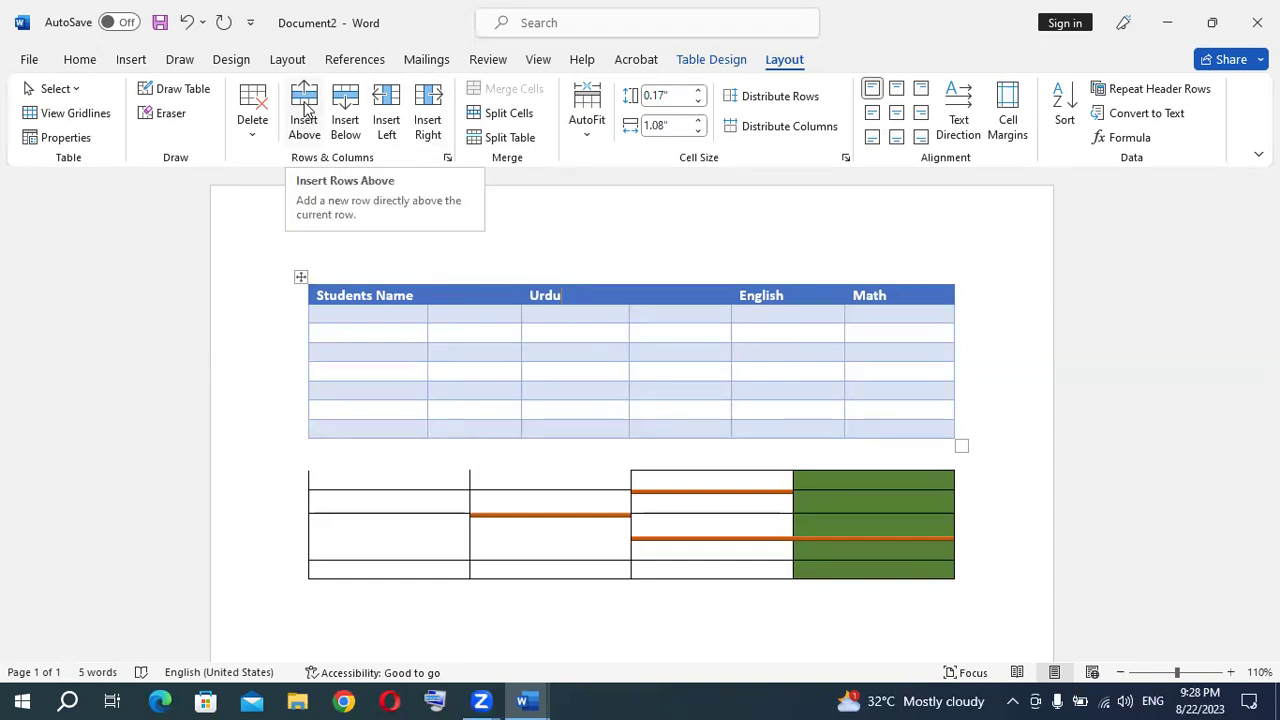
- Add a row at the top of the grade table, then undo it
{"action": "left_click", "coordinate": [306, 117]}
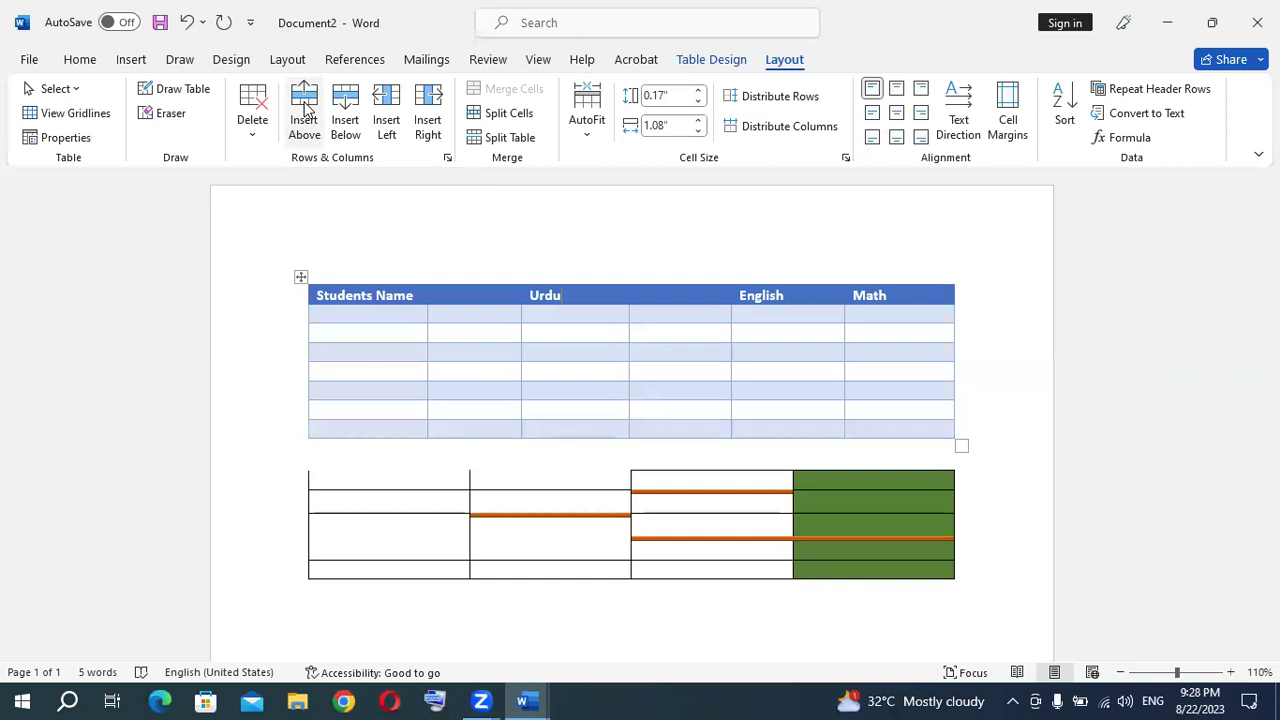
{"action": "left_click", "coordinate": [594, 372]}
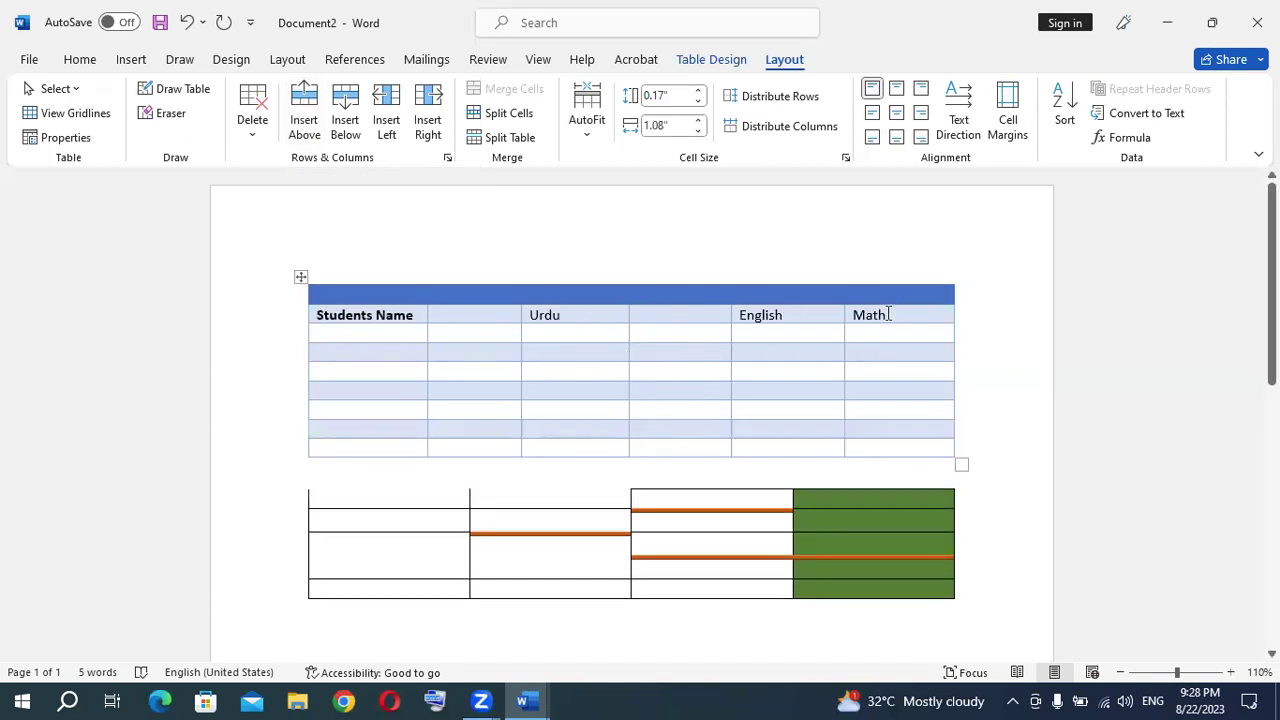
{"action": "key", "text": "ctrl+z"}
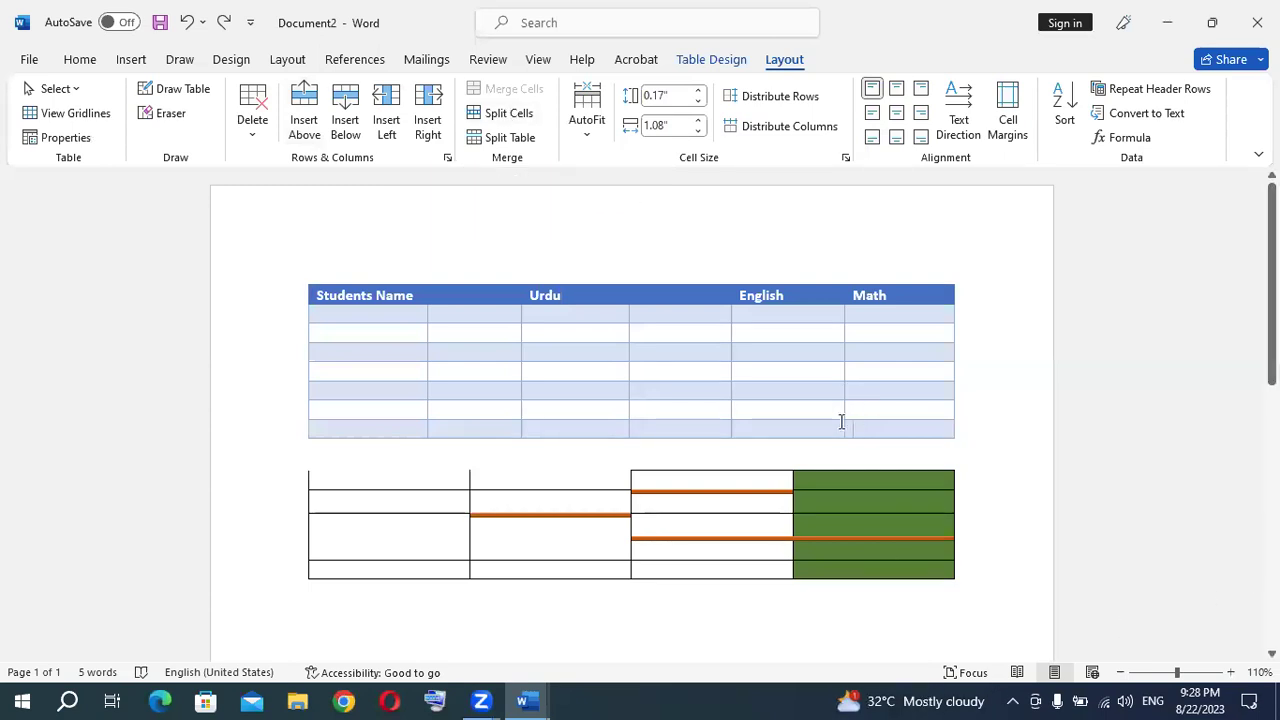
{"action": "left_click_drag", "start_coordinate": [840, 421], "coordinate": [802, 390]}
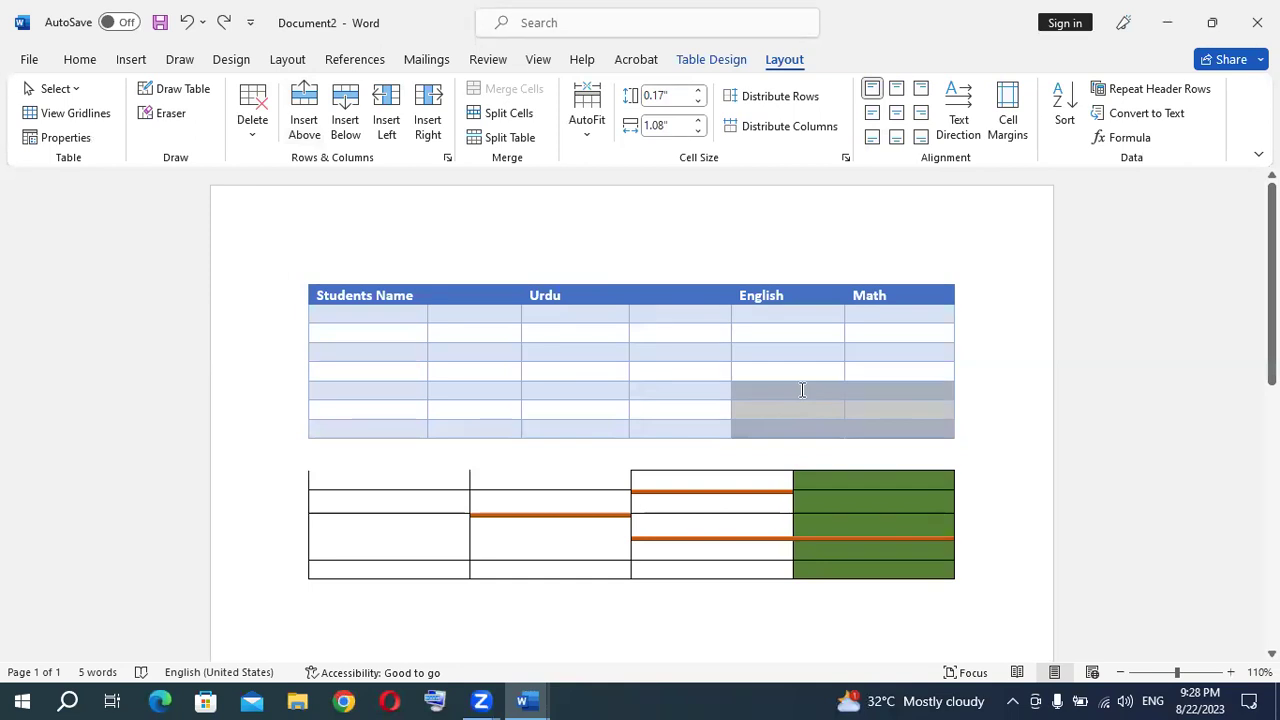
{"action": "left_click_drag", "start_coordinate": [802, 390], "coordinate": [800, 392]}
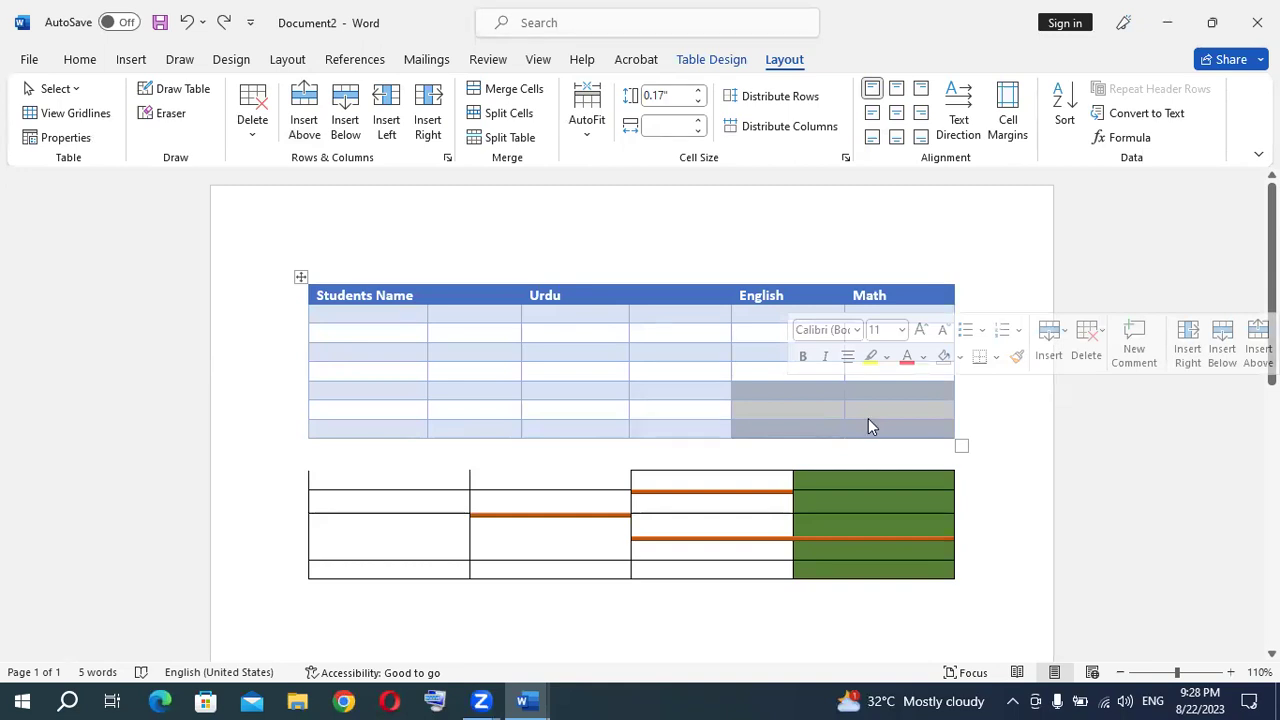
{"action": "left_click", "coordinate": [528, 92]}
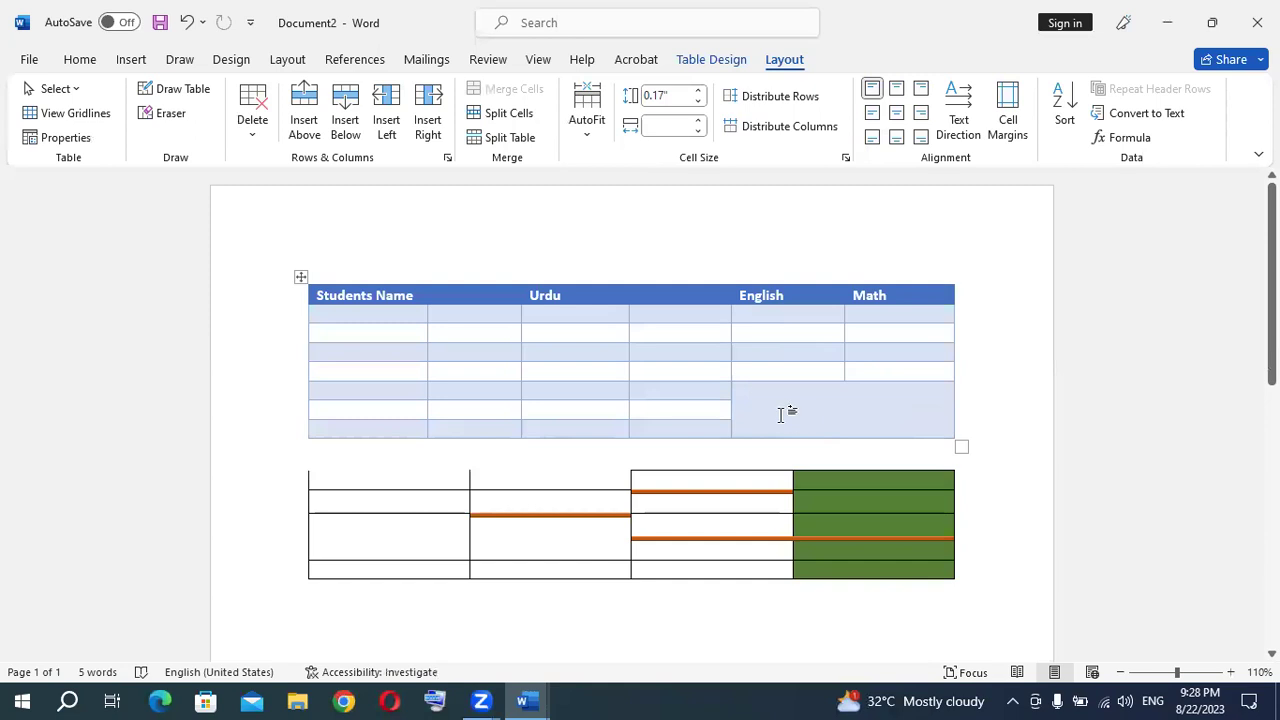
{"action": "left_click", "coordinate": [826, 396]}
{"action": "double_click", "coordinate": [641, 412]}
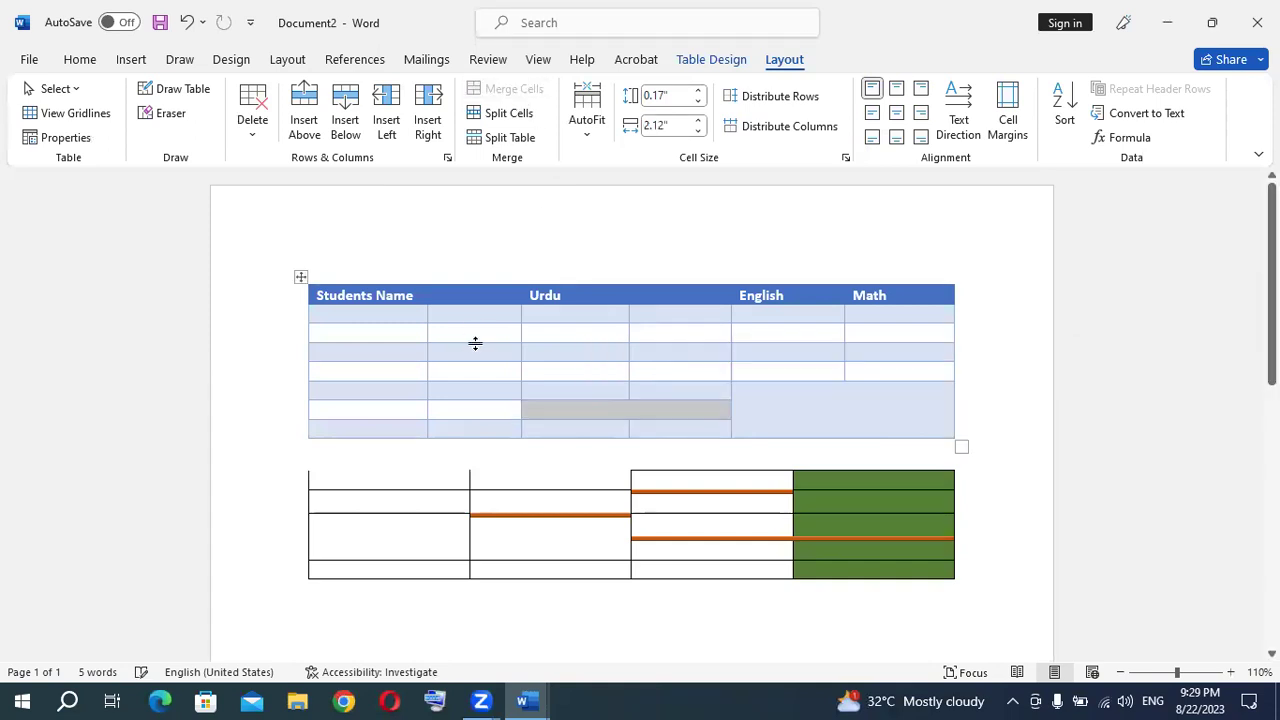
{"action": "left_click_drag", "start_coordinate": [440, 353], "coordinate": [400, 351]}
{"action": "left_click", "coordinate": [503, 88]}
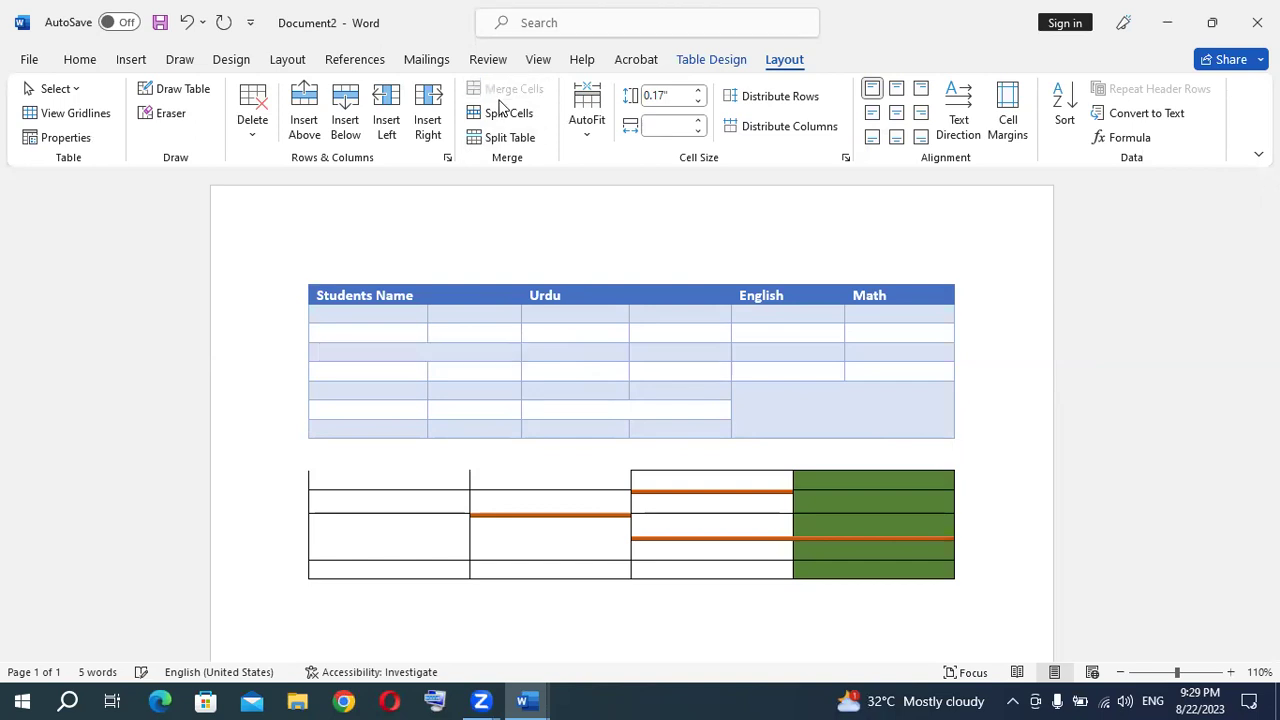
{"action": "left_click", "coordinate": [840, 422]}
{"action": "key", "text": "ctrl+z"}
{"action": "key", "text": "ctrl+z"}
{"action": "key", "text": "ctrl+z"}
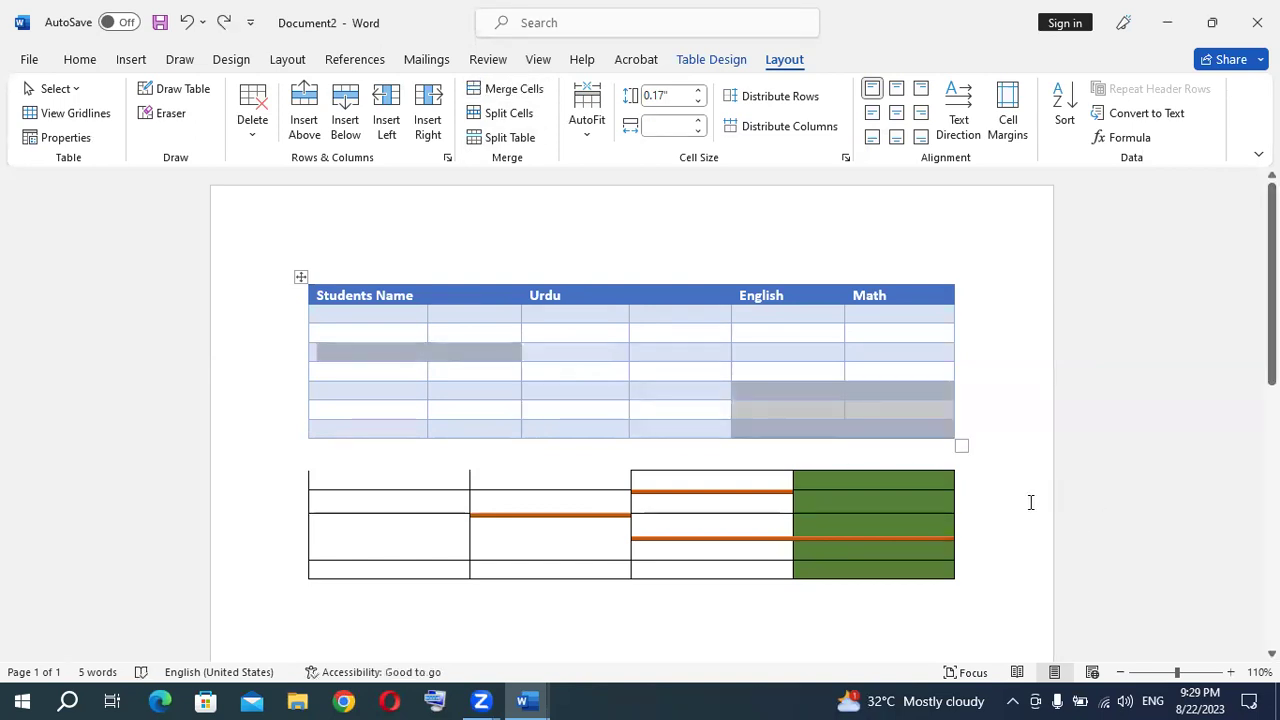
{"action": "left_click", "coordinate": [682, 504]}
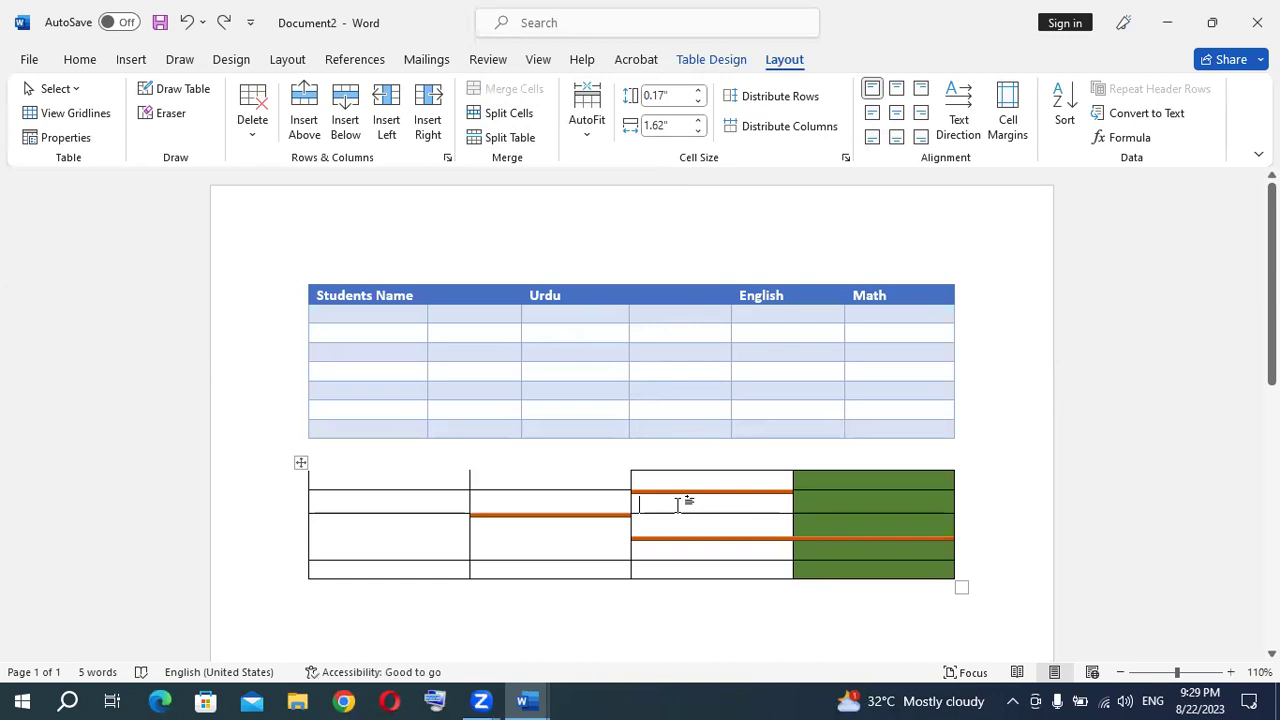
- Split the lower table's third-column, second-row cell into 5 columns and 1 row
{"action": "left_click", "coordinate": [512, 114]}
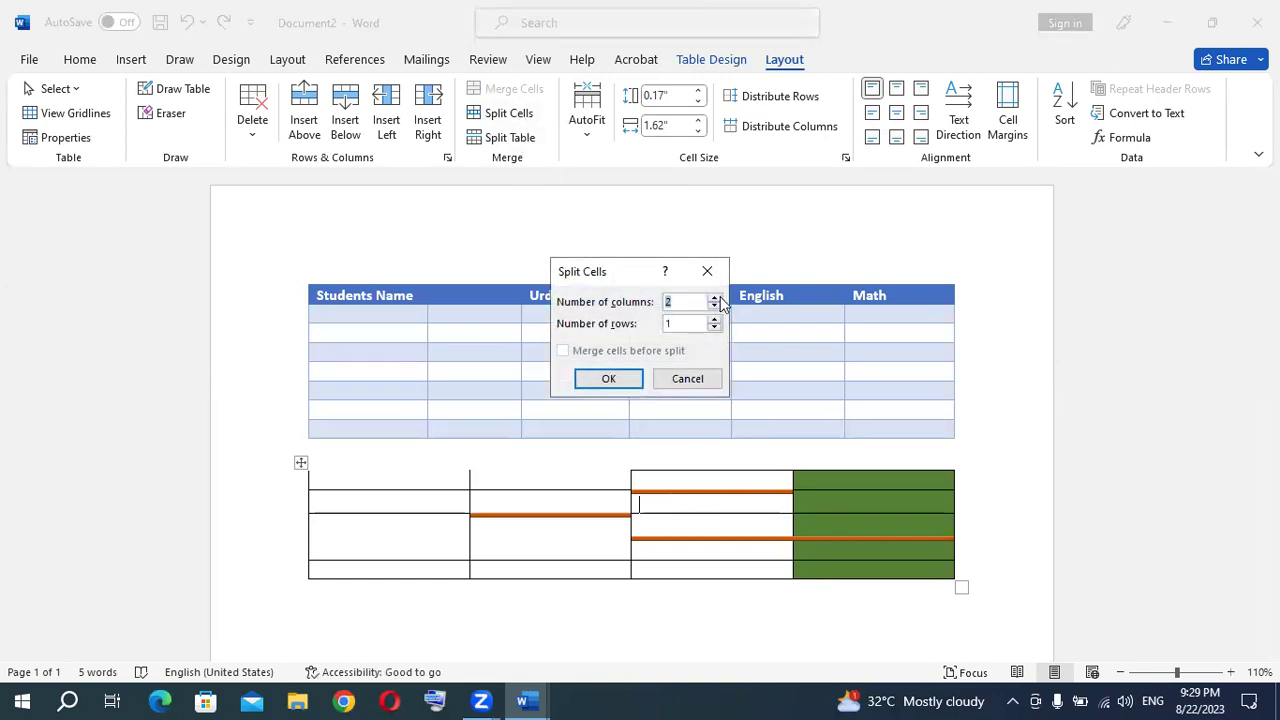
{"action": "left_click", "coordinate": [608, 378]}
{"action": "left_click", "coordinate": [742, 530]}
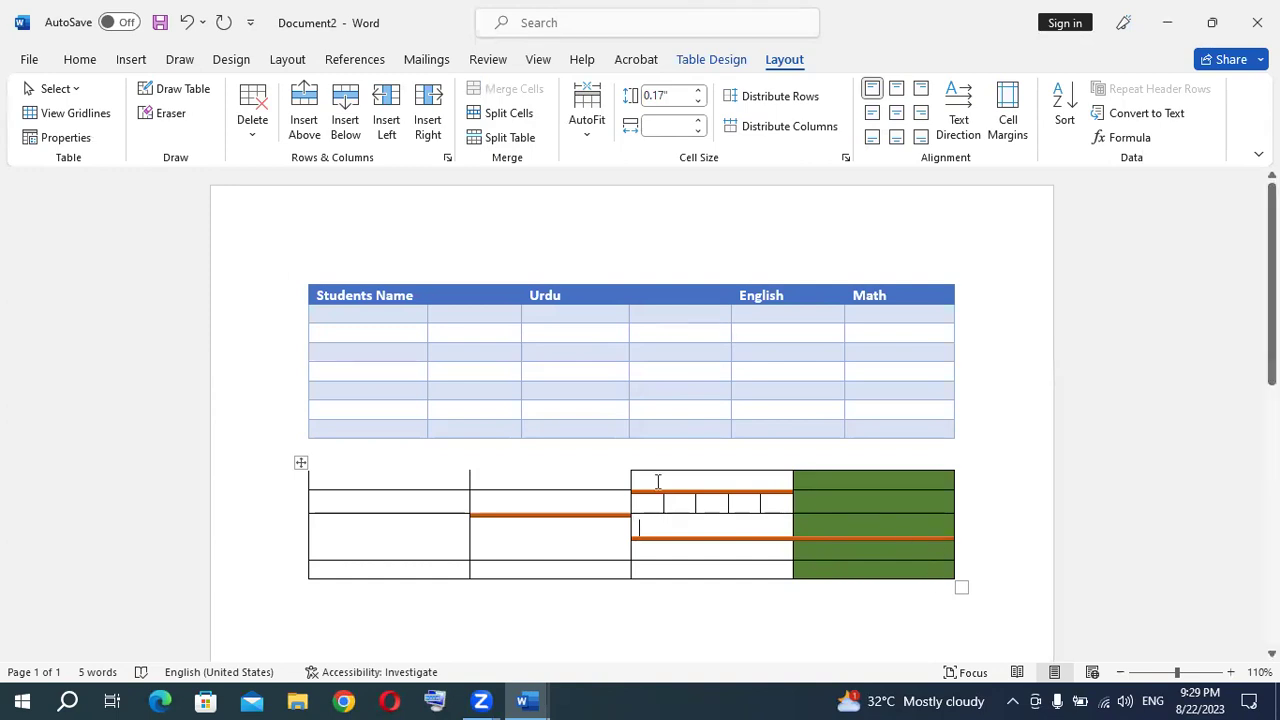
- Split the lower table at the small cells, then delete the gap to rejoin it
{"action": "left_click", "coordinate": [720, 507]}
{"action": "left_click_drag", "start_coordinate": [758, 513], "coordinate": [725, 512]}
{"action": "left_click", "coordinate": [500, 139]}
{"action": "left_click", "coordinate": [643, 537]}
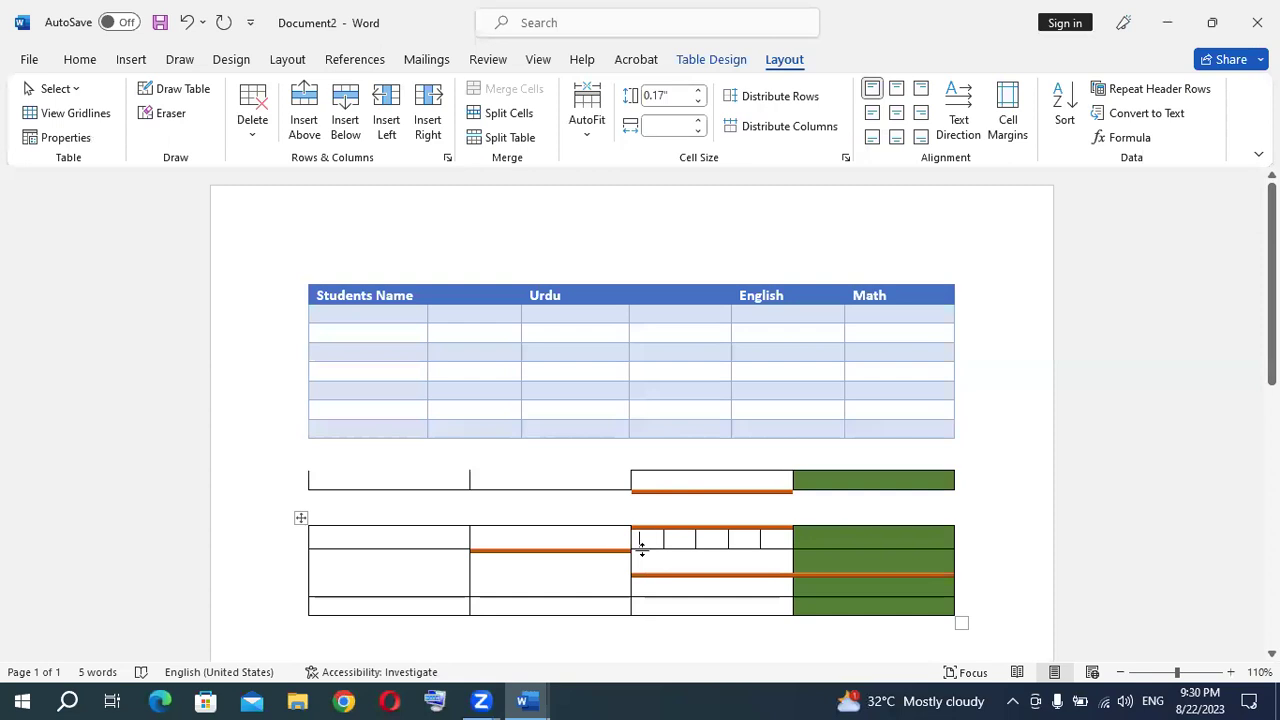
{"action": "key", "text": "Delete"}
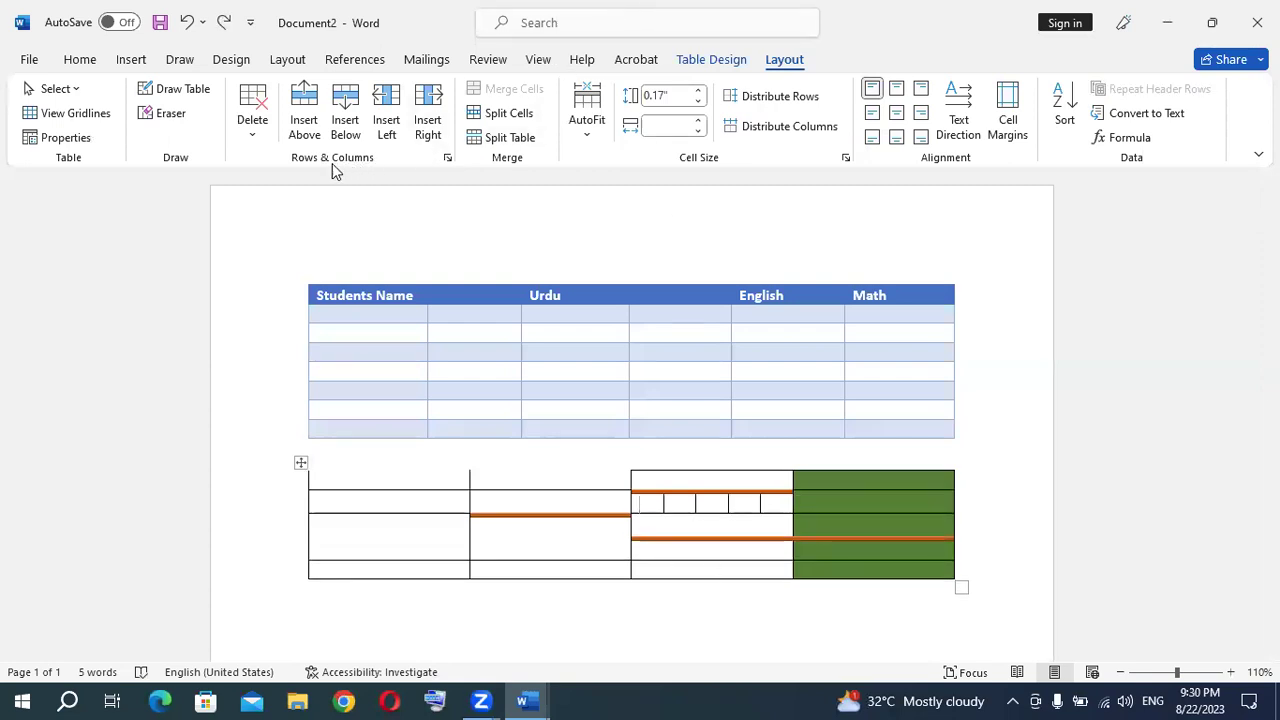
{"action": "left_click", "coordinate": [702, 63]}
{"action": "left_click", "coordinate": [785, 60]}
- Open and cancel the Insert Table dialog, then show the lower table's AutoFit choices
{"action": "left_click", "coordinate": [128, 62]}
{"action": "left_click", "coordinate": [150, 108]}
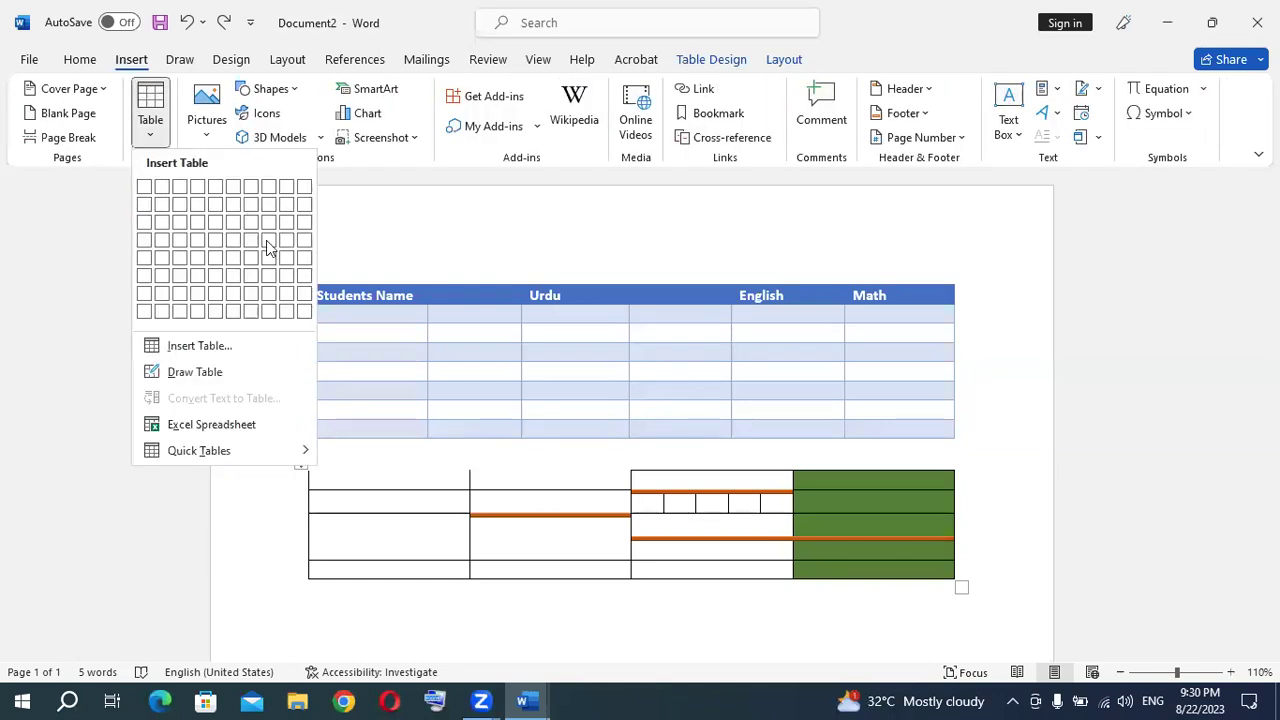
{"action": "left_click", "coordinate": [158, 142]}
{"action": "left_click", "coordinate": [150, 110]}
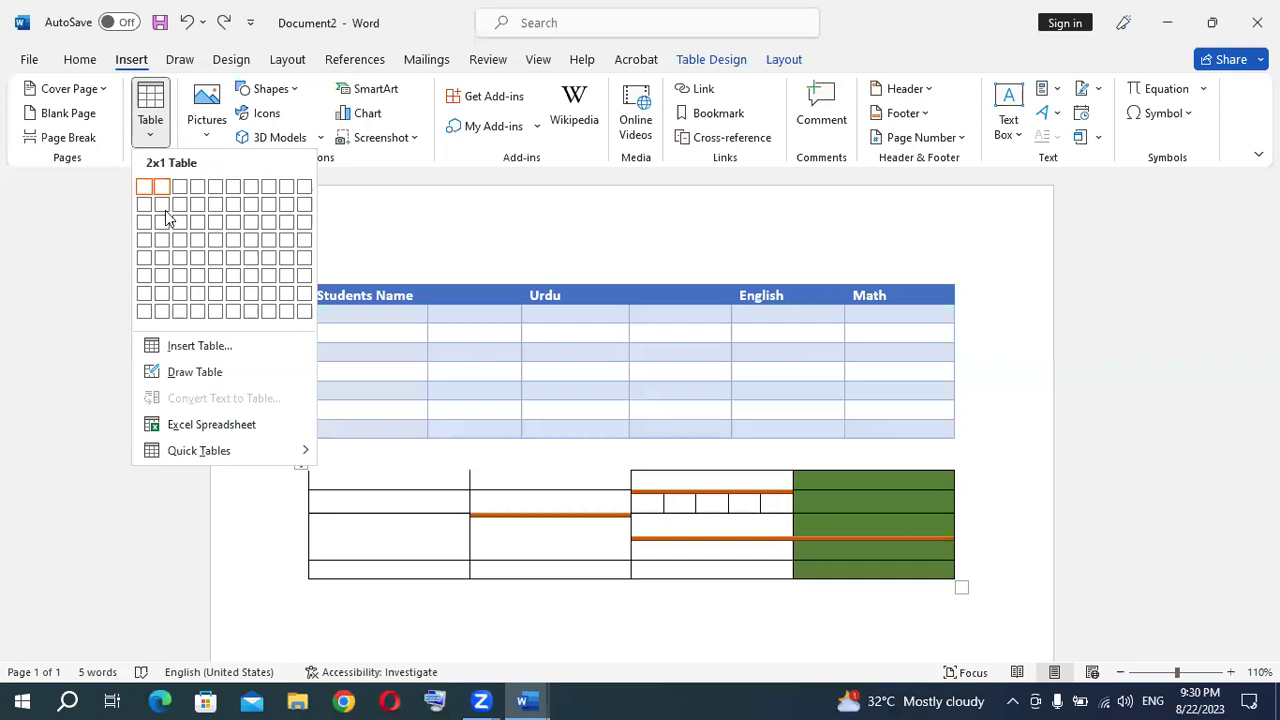
{"action": "left_click", "coordinate": [199, 345]}
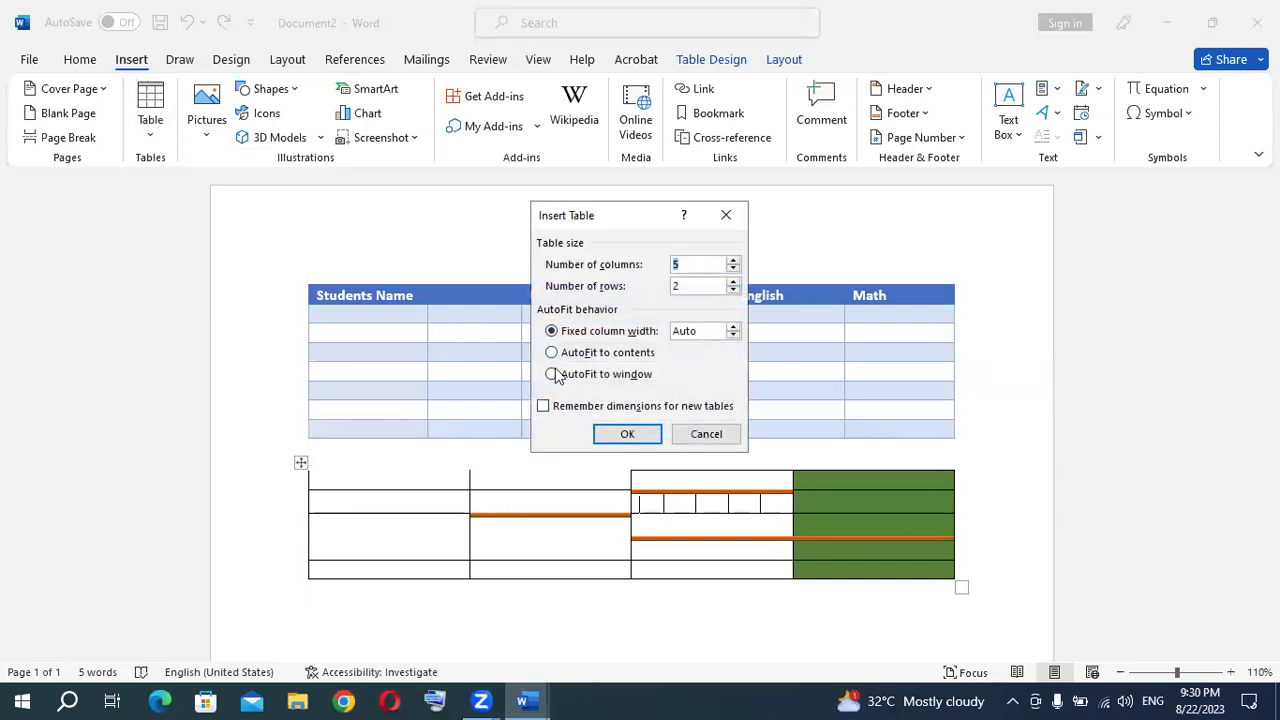
{"action": "left_click", "coordinate": [706, 434]}
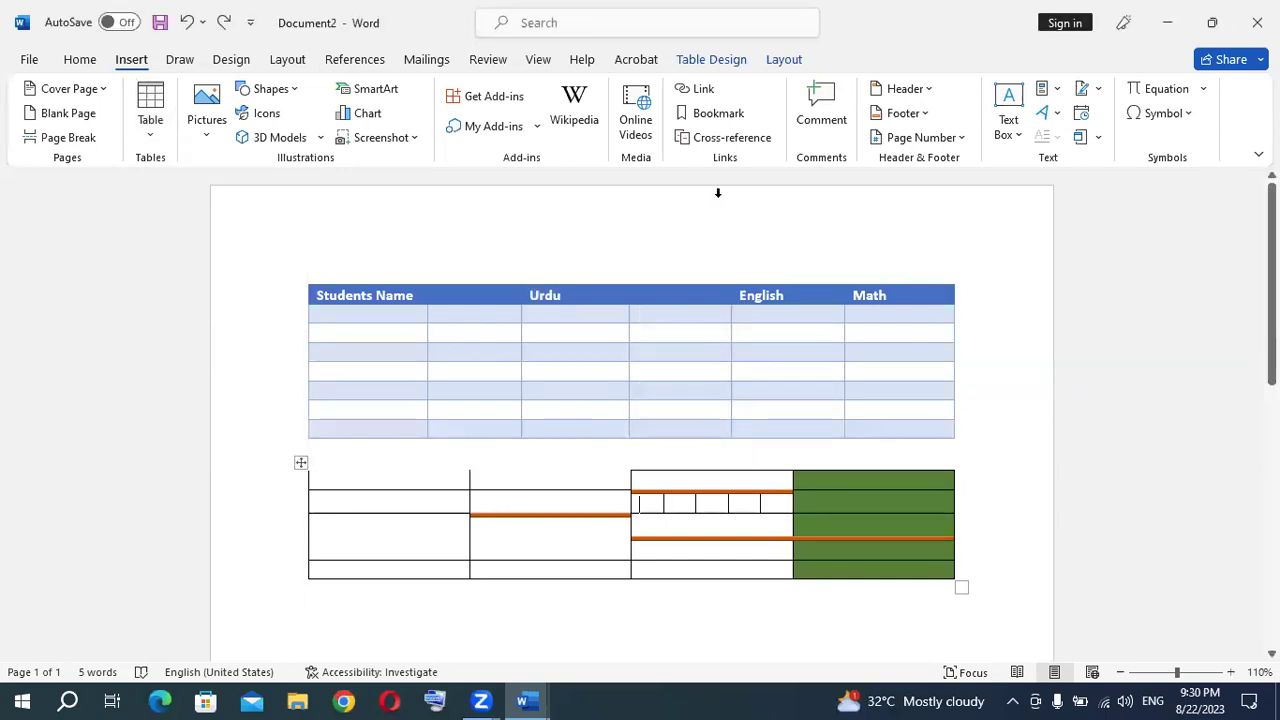
{"action": "left_click", "coordinate": [790, 62]}
{"action": "left_click", "coordinate": [592, 131]}
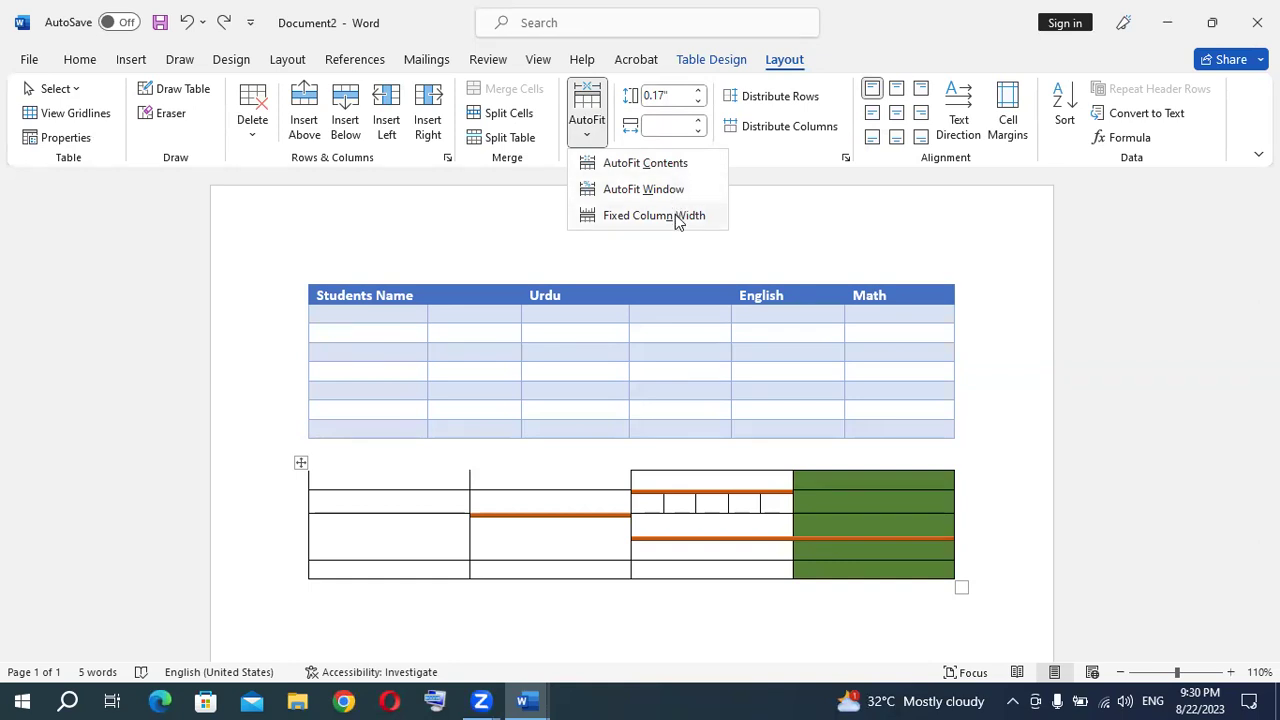
- Apply AutoFit Contents to both the lower table and the grade table
{"action": "left_click", "coordinate": [688, 166]}
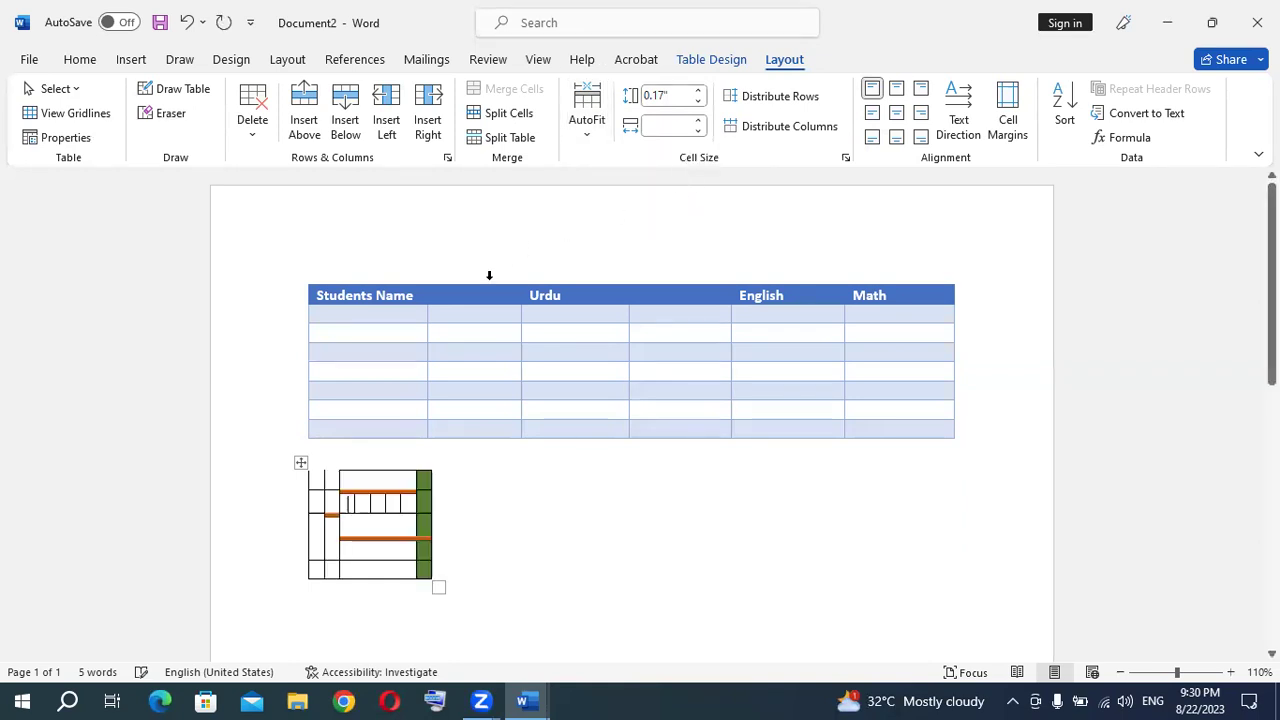
{"action": "left_click", "coordinate": [395, 314]}
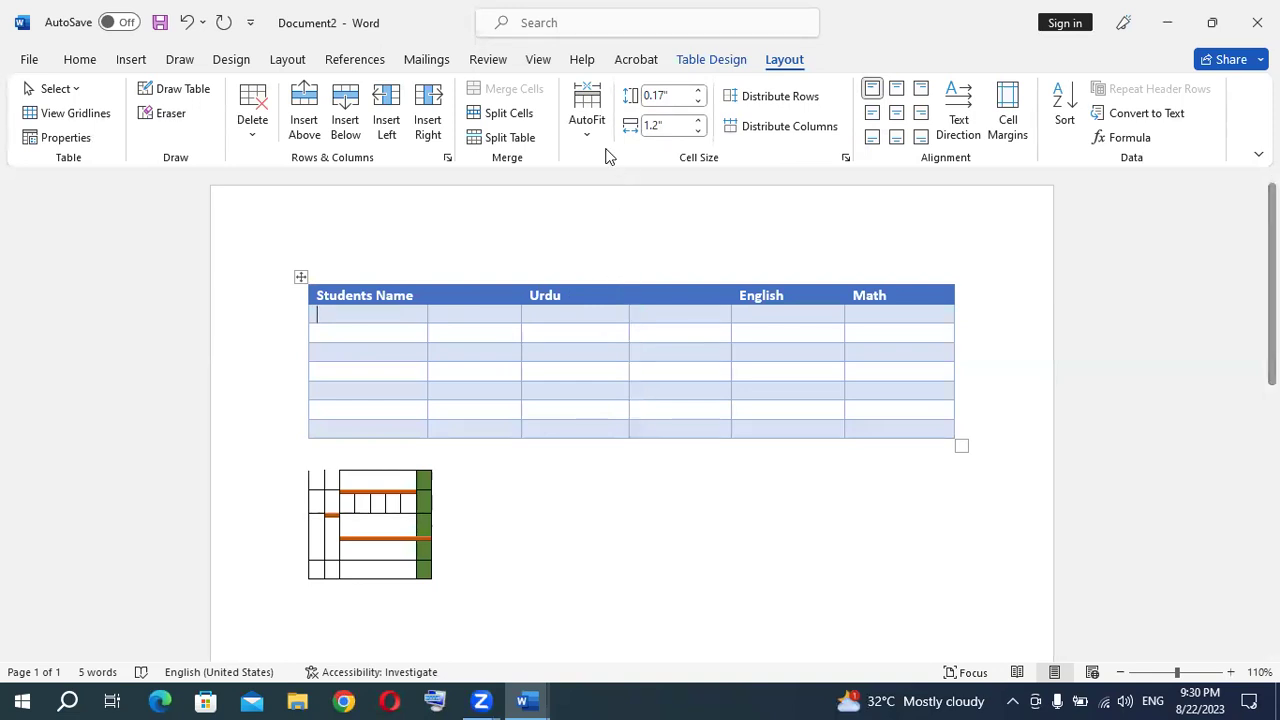
{"action": "left_click", "coordinate": [590, 128]}
{"action": "left_click", "coordinate": [625, 162]}
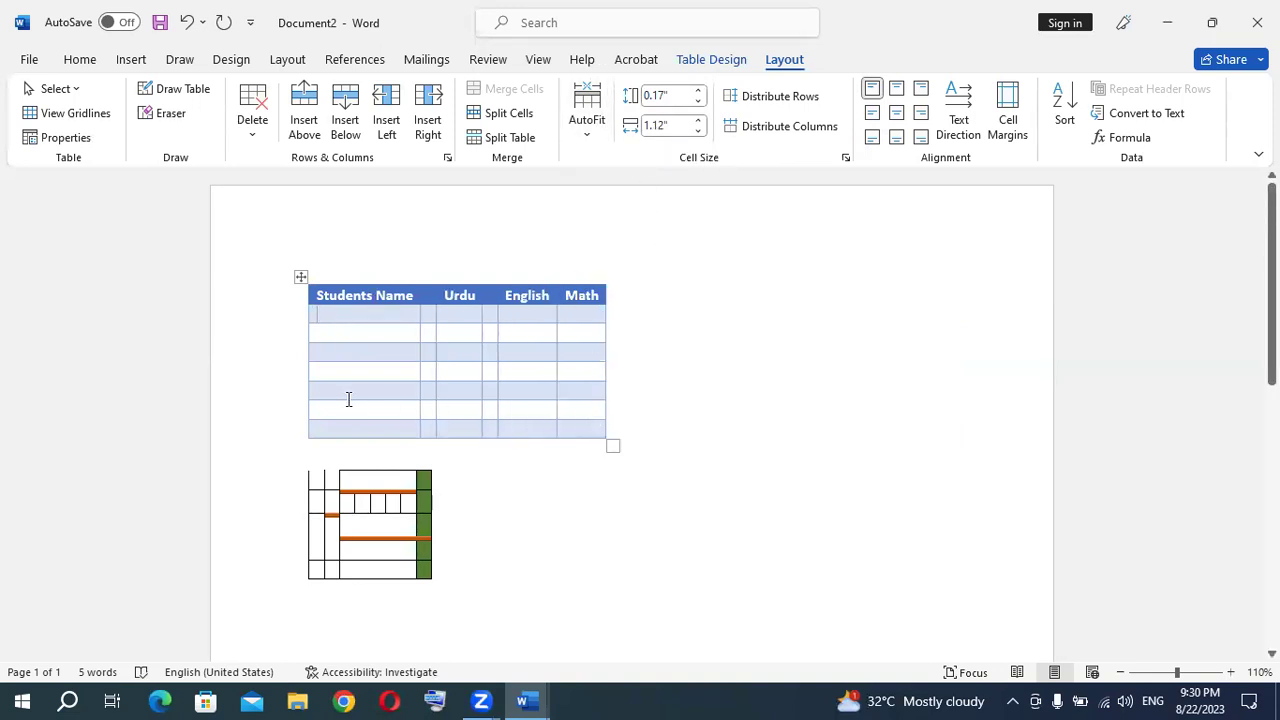
- Select the small lower table and delete it
{"action": "left_click", "coordinate": [323, 482]}
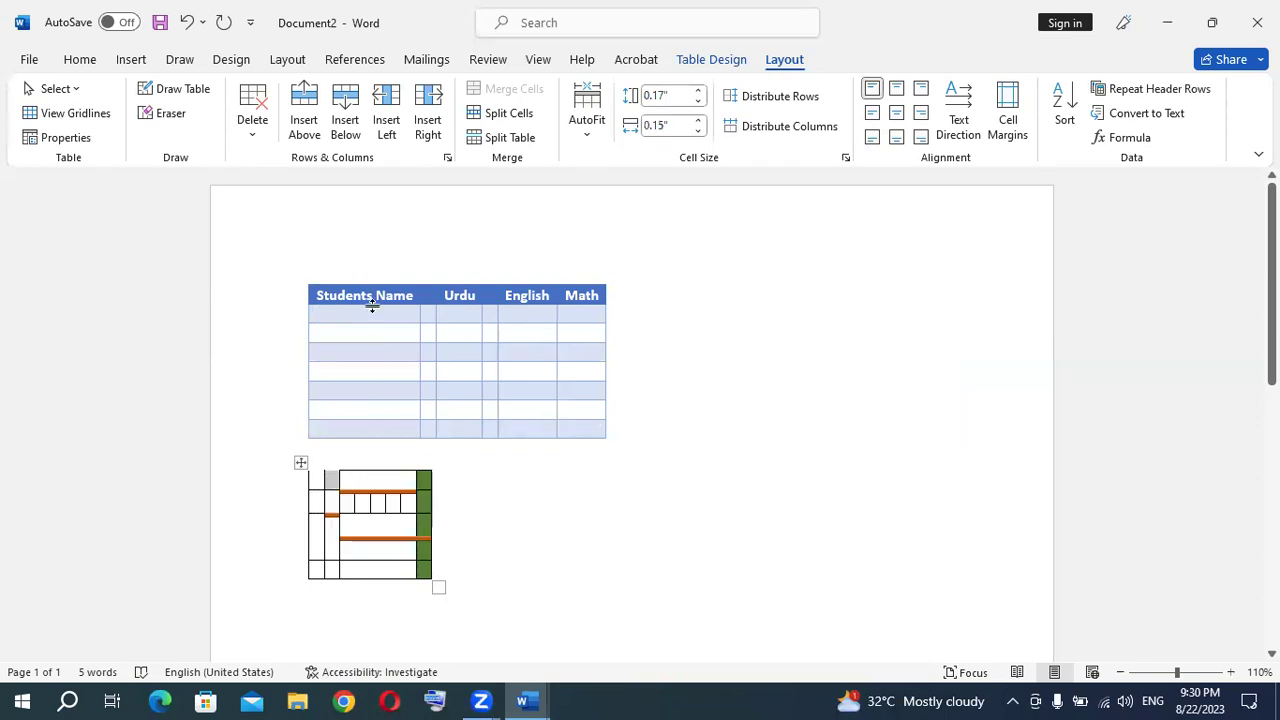
{"action": "left_click", "coordinate": [301, 464]}
{"action": "left_click", "coordinate": [256, 132]}
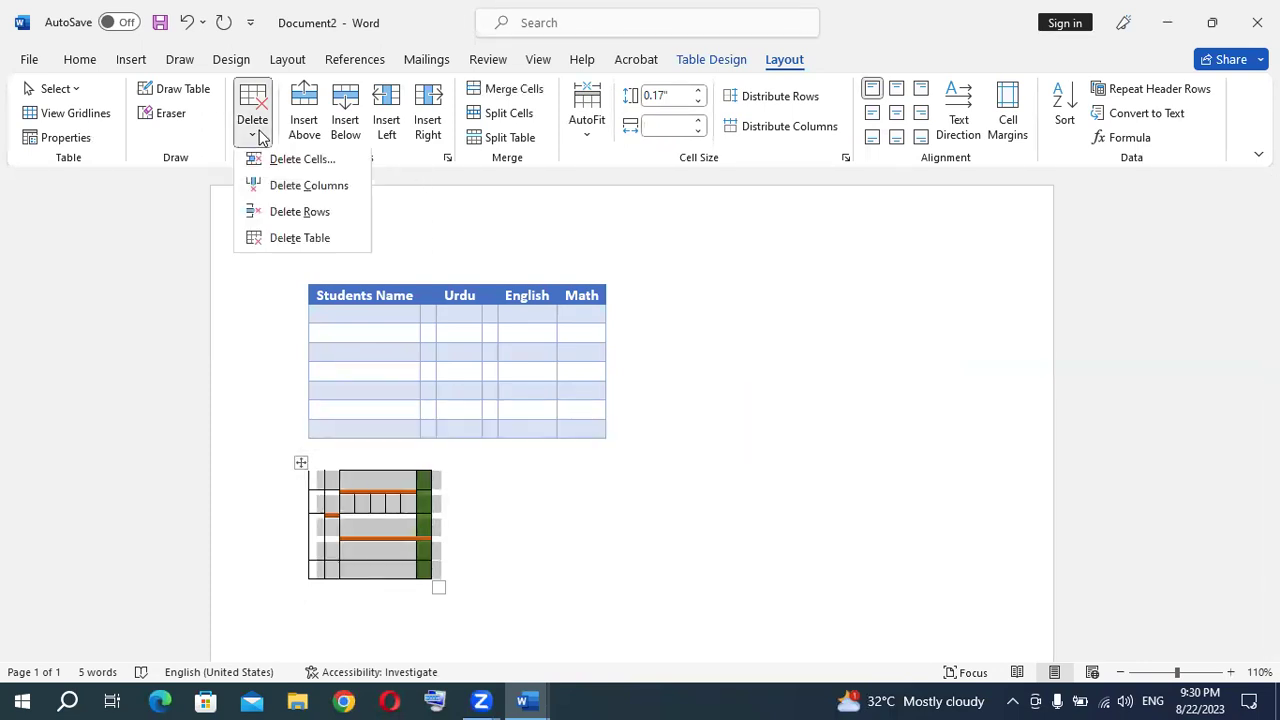
{"action": "left_click", "coordinate": [295, 238]}
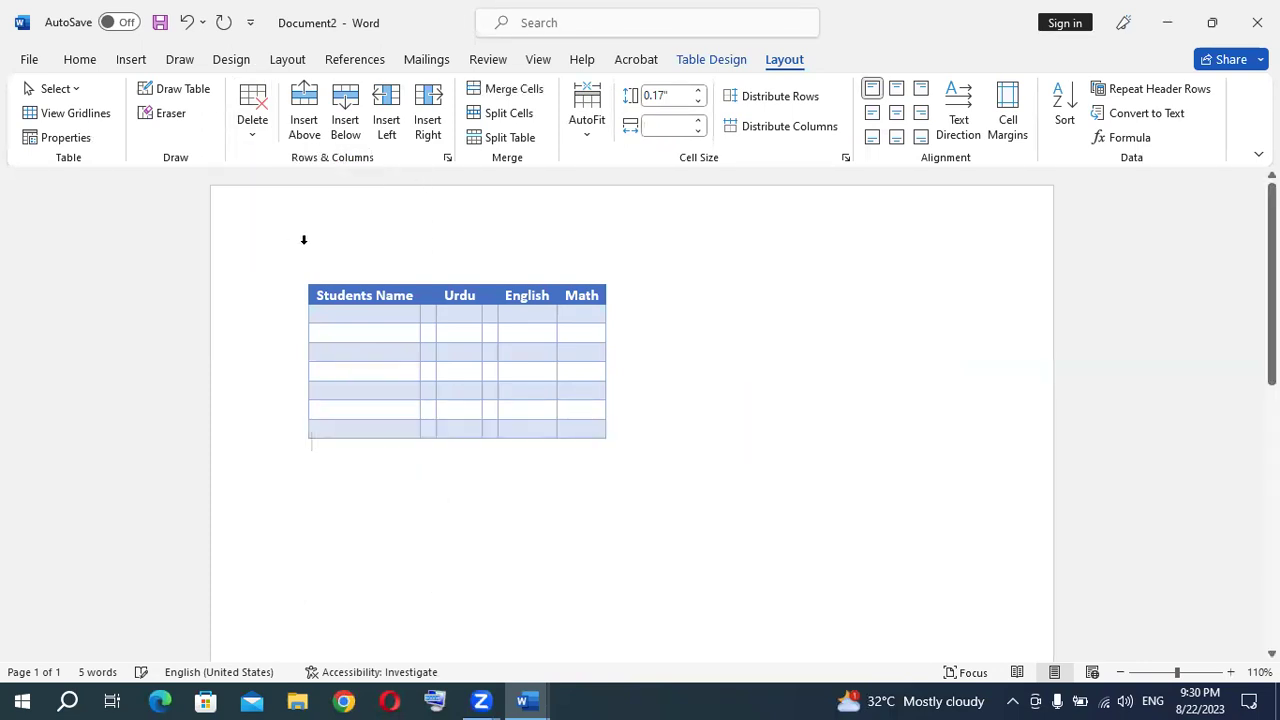
- Apply AutoFit Window so the grade table spans the page width
{"action": "left_click", "coordinate": [582, 320]}
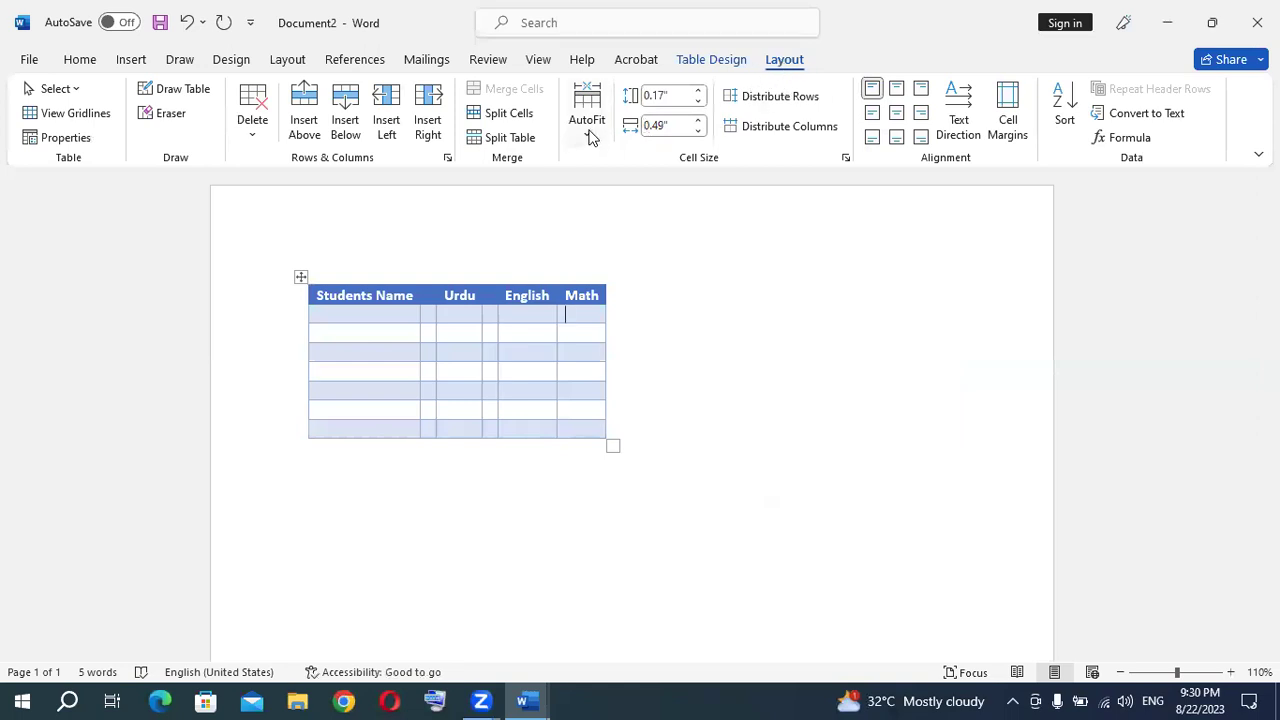
{"action": "left_click", "coordinate": [590, 137]}
{"action": "left_click", "coordinate": [630, 192]}
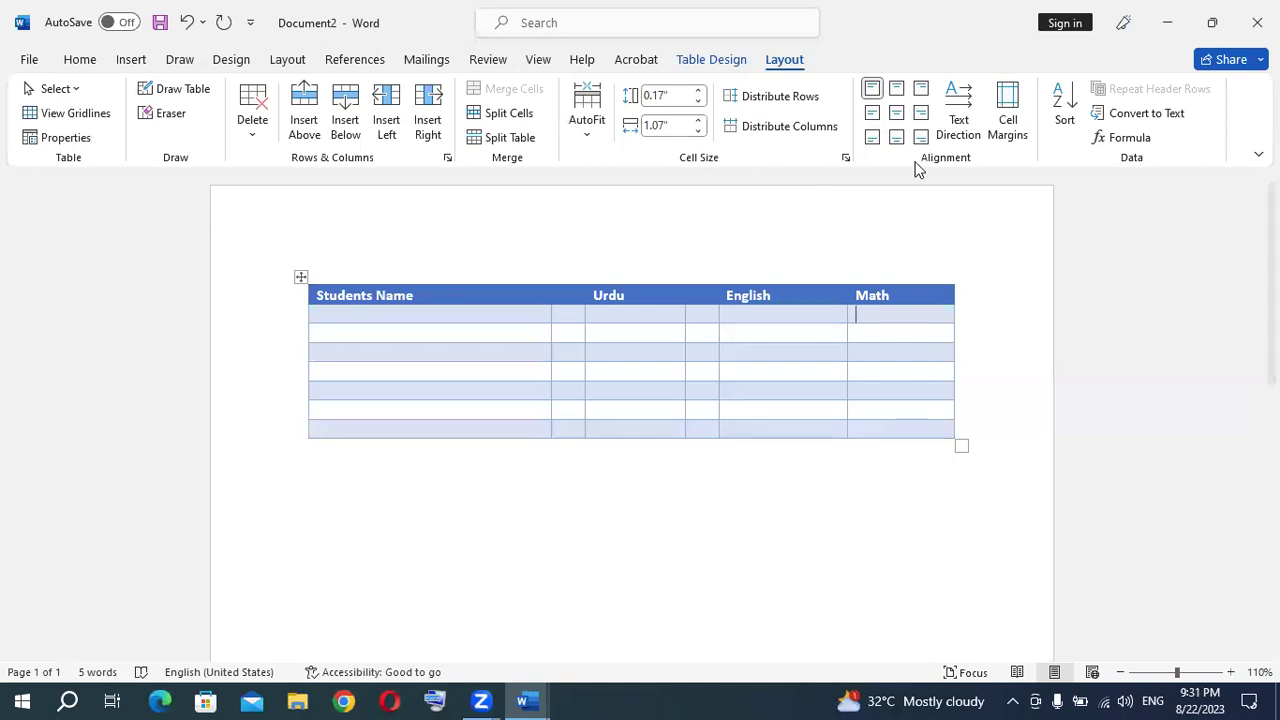
- Apply AutoFit Contents, then AutoFit Window, to the grade table
{"action": "left_click", "coordinate": [600, 130]}
{"action": "left_click", "coordinate": [620, 162]}
{"action": "left_click", "coordinate": [600, 130]}
{"action": "left_click", "coordinate": [628, 186]}
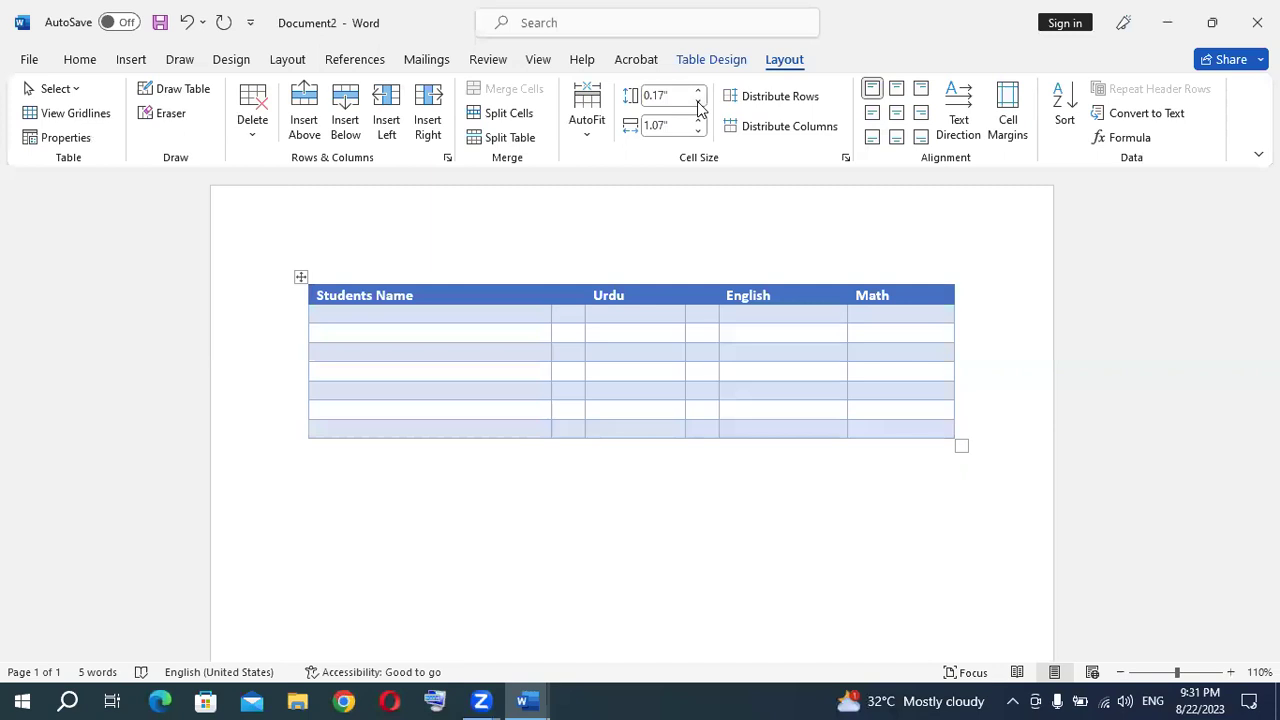
- Set a Students Name data row to 0.5 inch high and a lower row to 0.6 inch
{"action": "left_click", "coordinate": [467, 314]}
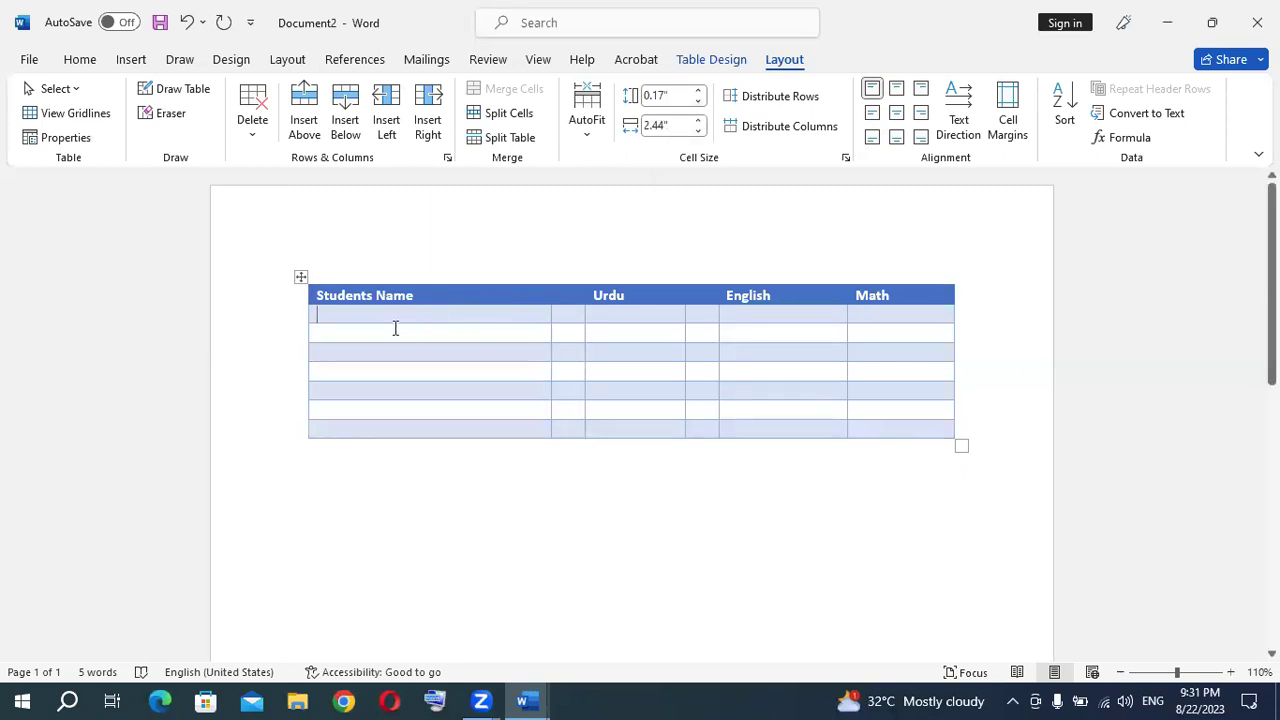
{"action": "left_click", "coordinate": [700, 91]}
{"action": "left_click", "coordinate": [700, 91]}
{"action": "left_click", "coordinate": [700, 91]}
{"action": "left_click", "coordinate": [700, 91]}
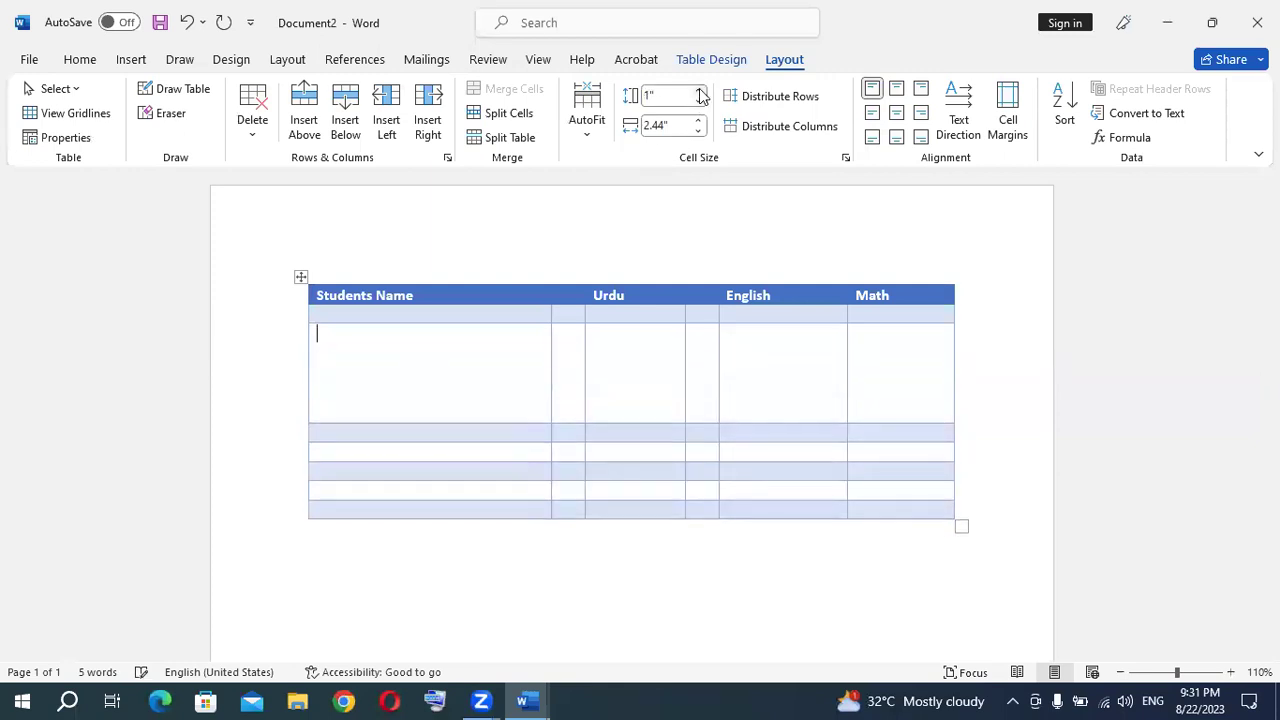
{"action": "left_click", "coordinate": [698, 103]}
{"action": "left_click", "coordinate": [698, 103]}
{"action": "left_click", "coordinate": [698, 103]}
{"action": "left_click", "coordinate": [698, 103]}
{"action": "left_click", "coordinate": [698, 103]}
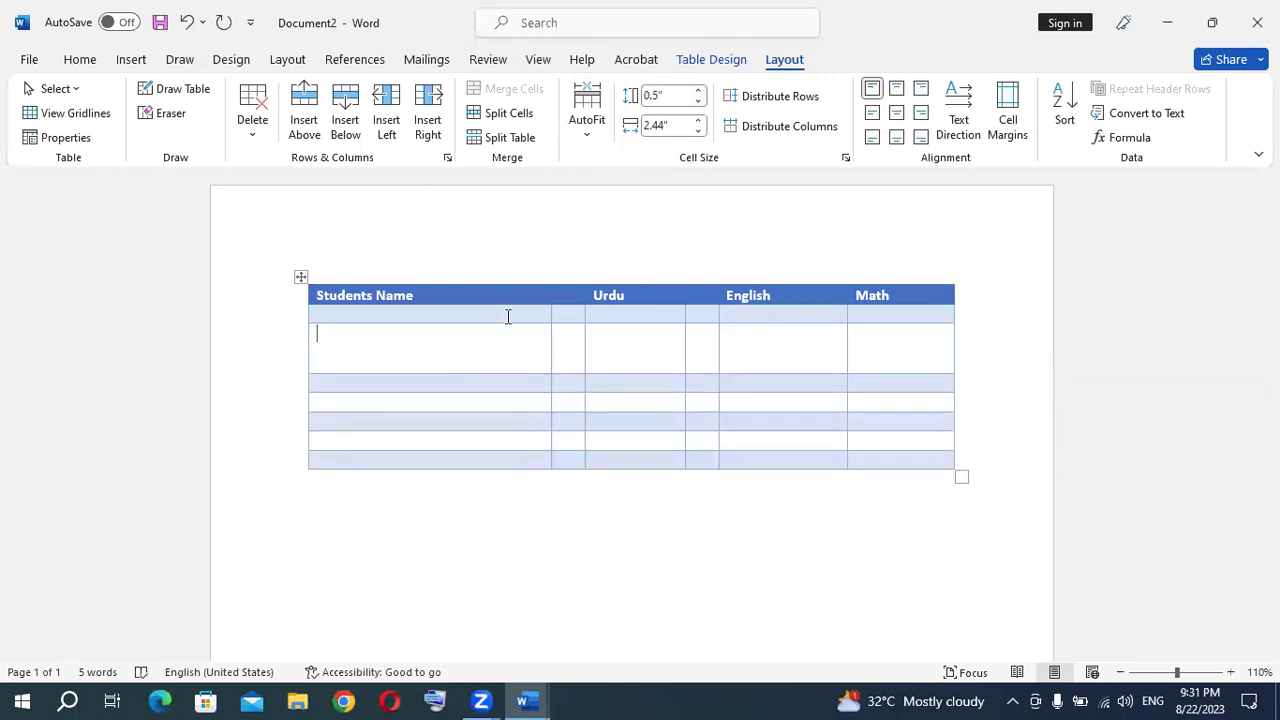
{"action": "left_click", "coordinate": [389, 394]}
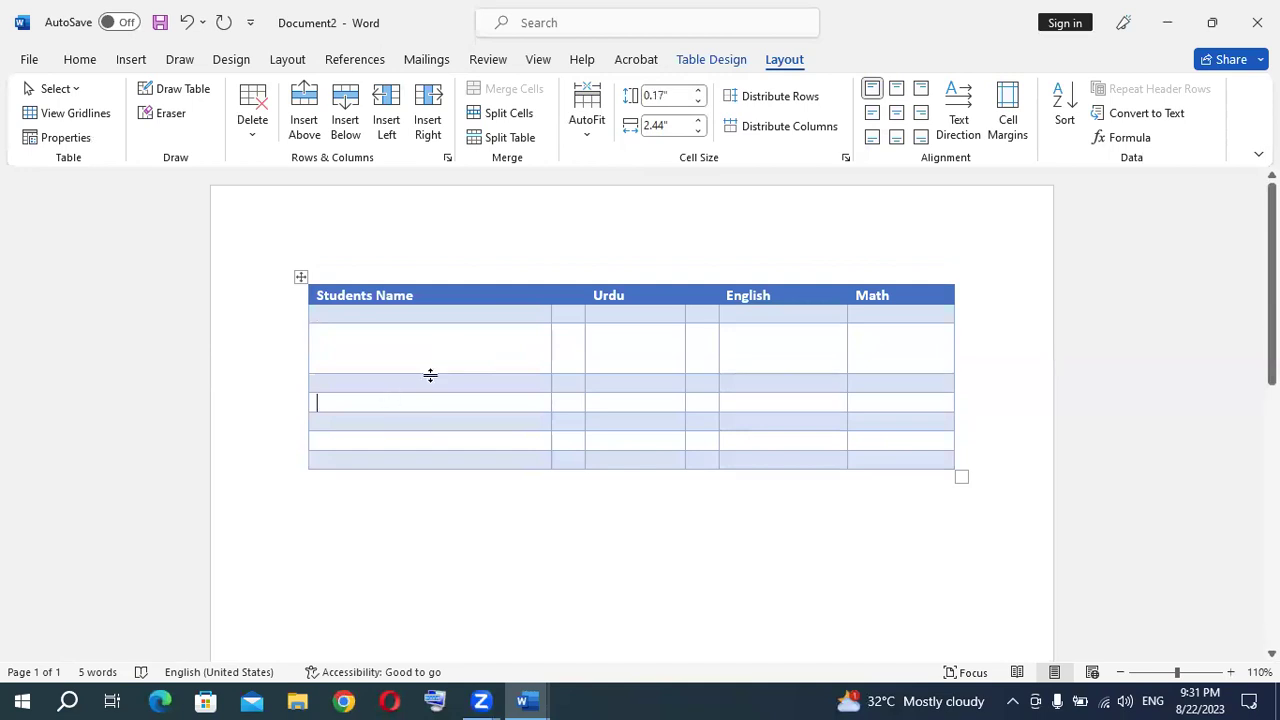
{"action": "left_click", "coordinate": [700, 91]}
{"action": "left_click", "coordinate": [700, 91]}
{"action": "left_click", "coordinate": [700, 91]}
{"action": "left_click", "coordinate": [700, 91]}
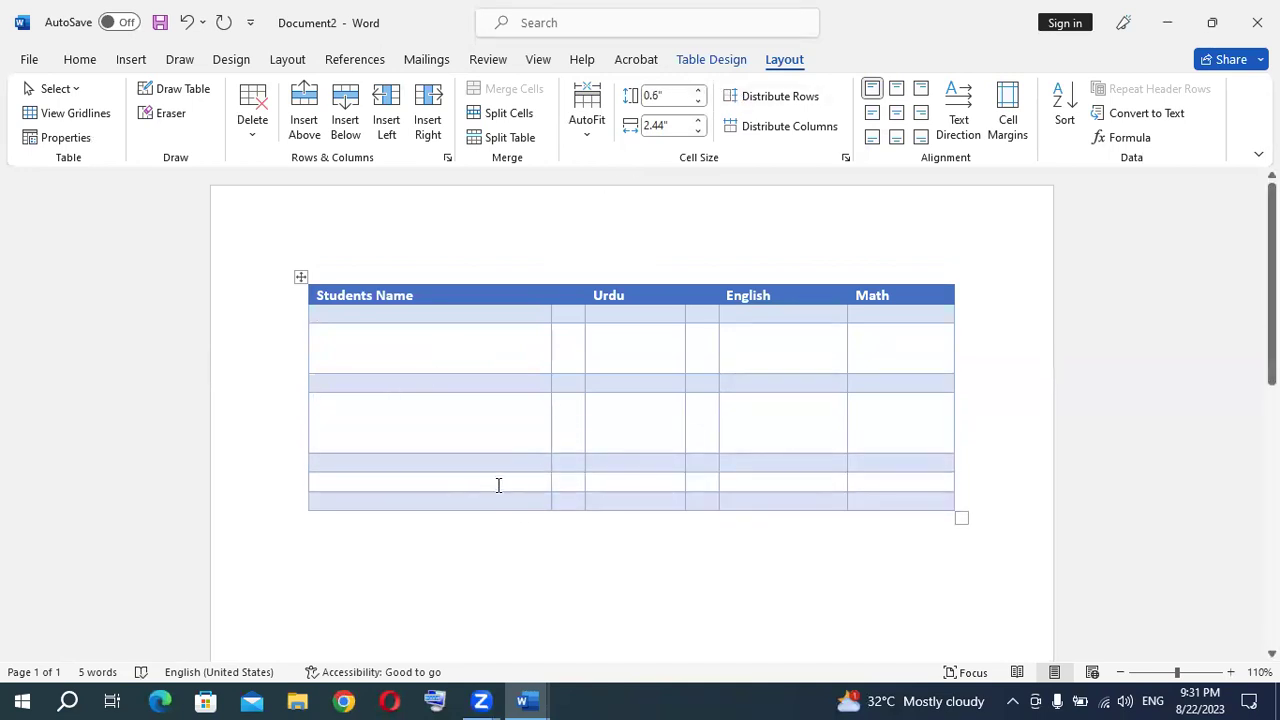
- Narrow the Students Name column to 1.5 inches
{"action": "left_click", "coordinate": [698, 130]}
{"action": "left_click", "coordinate": [698, 130]}
{"action": "left_click", "coordinate": [698, 130]}
{"action": "left_click", "coordinate": [698, 130]}
{"action": "left_click", "coordinate": [698, 130]}
{"action": "left_click", "coordinate": [698, 130]}
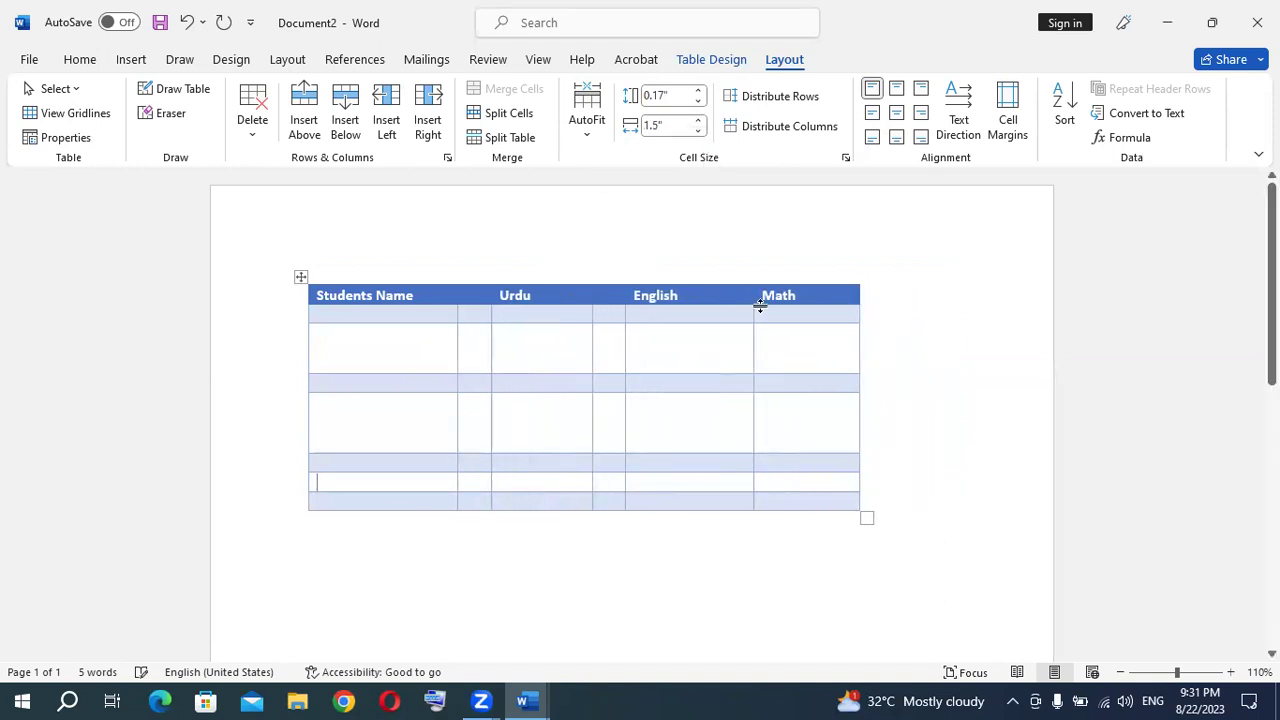
- Drag the first data row taller and widen the Math column rightward
{"action": "left_click", "coordinate": [810, 365]}
{"action": "mouse_move", "coordinate": [417, 324]}
{"action": "left_mouse_down"}
{"action": "mouse_move", "coordinate": [417, 437]}
{"action": "mouse_move", "coordinate": [434, 370]}
{"action": "left_mouse_up"}
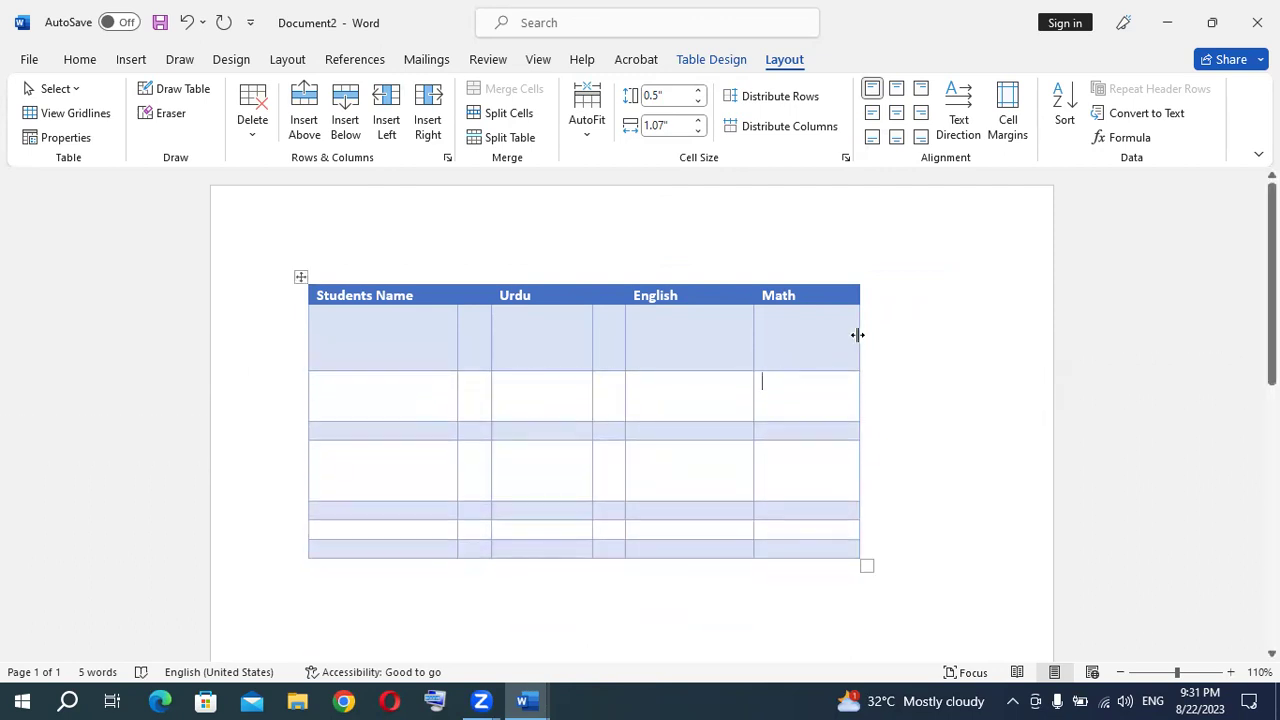
{"action": "left_click_drag", "start_coordinate": [865, 335], "coordinate": [929, 352]}
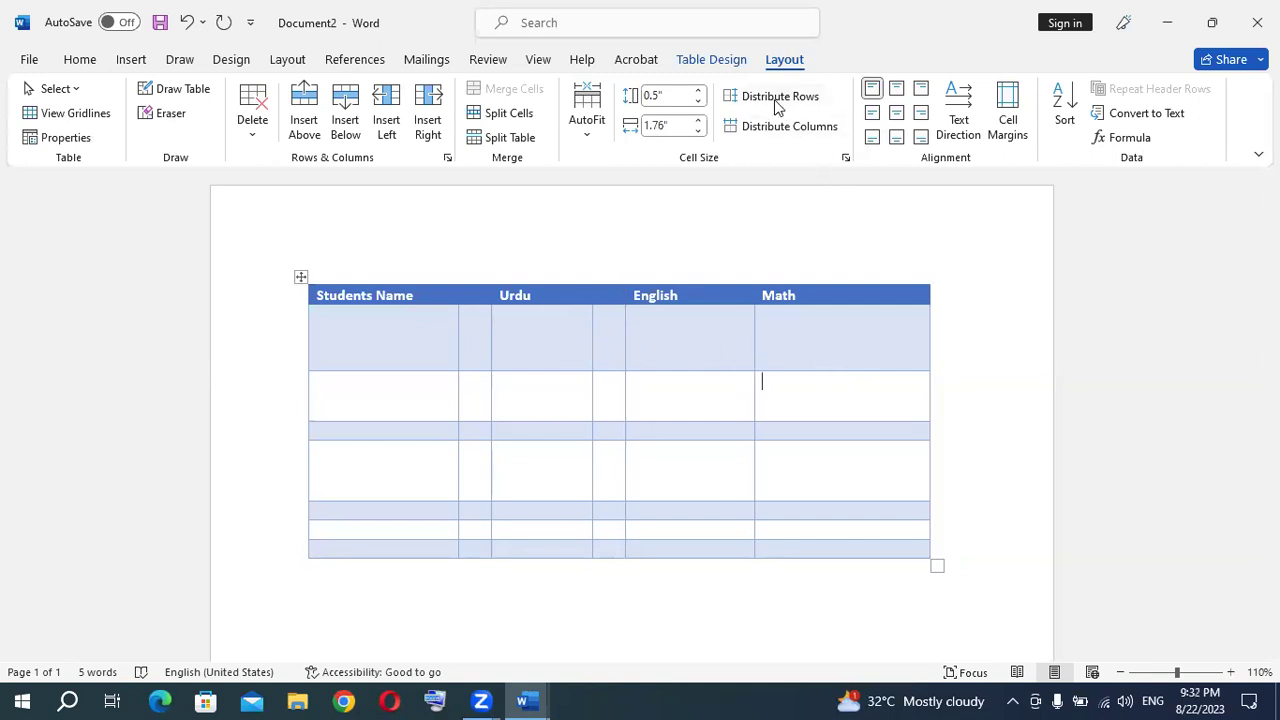
- AutoFit the grade table to the window, then distribute rows to 0.34" and columns to 1.08"
{"action": "left_click", "coordinate": [590, 125]}
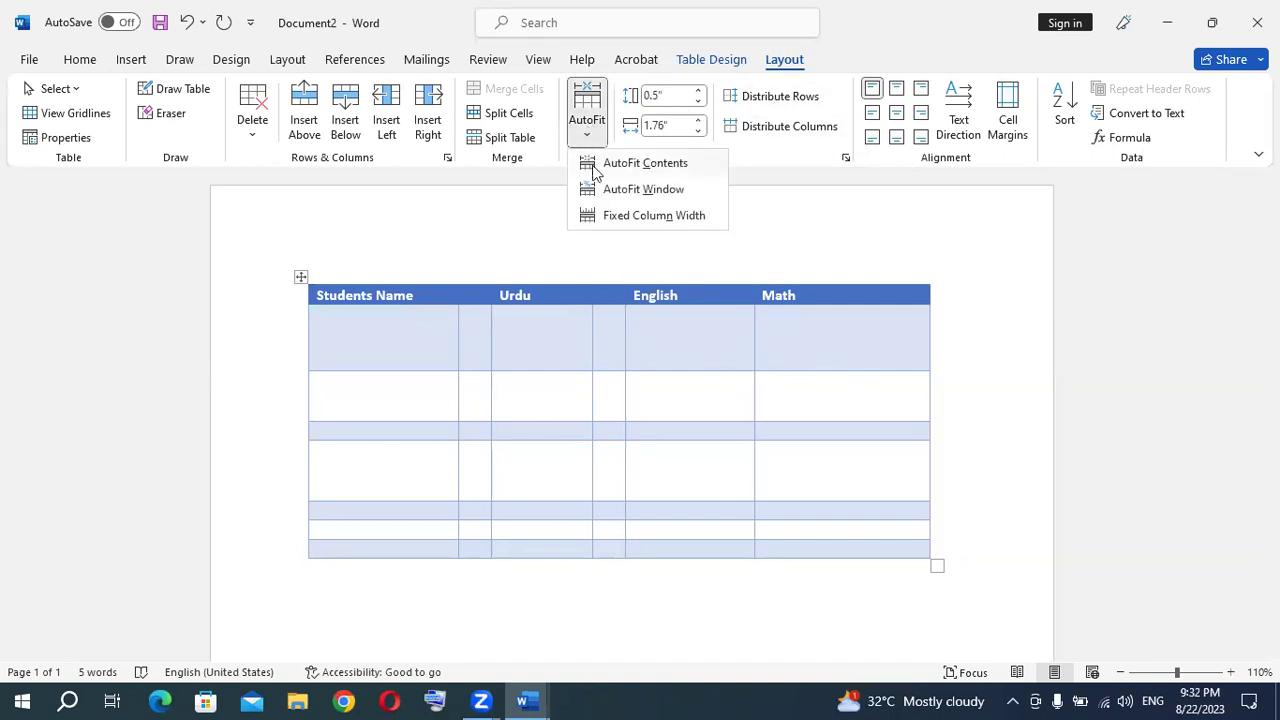
{"action": "left_click", "coordinate": [607, 190]}
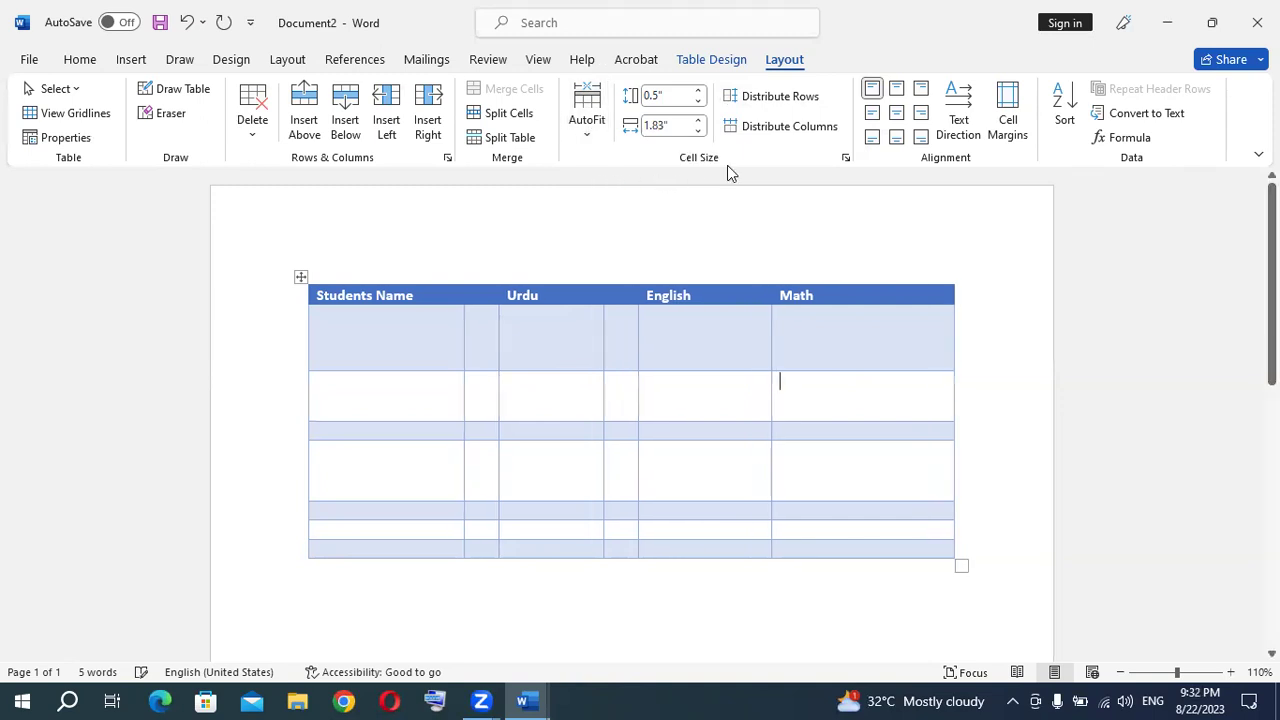
{"action": "left_click", "coordinate": [790, 100]}
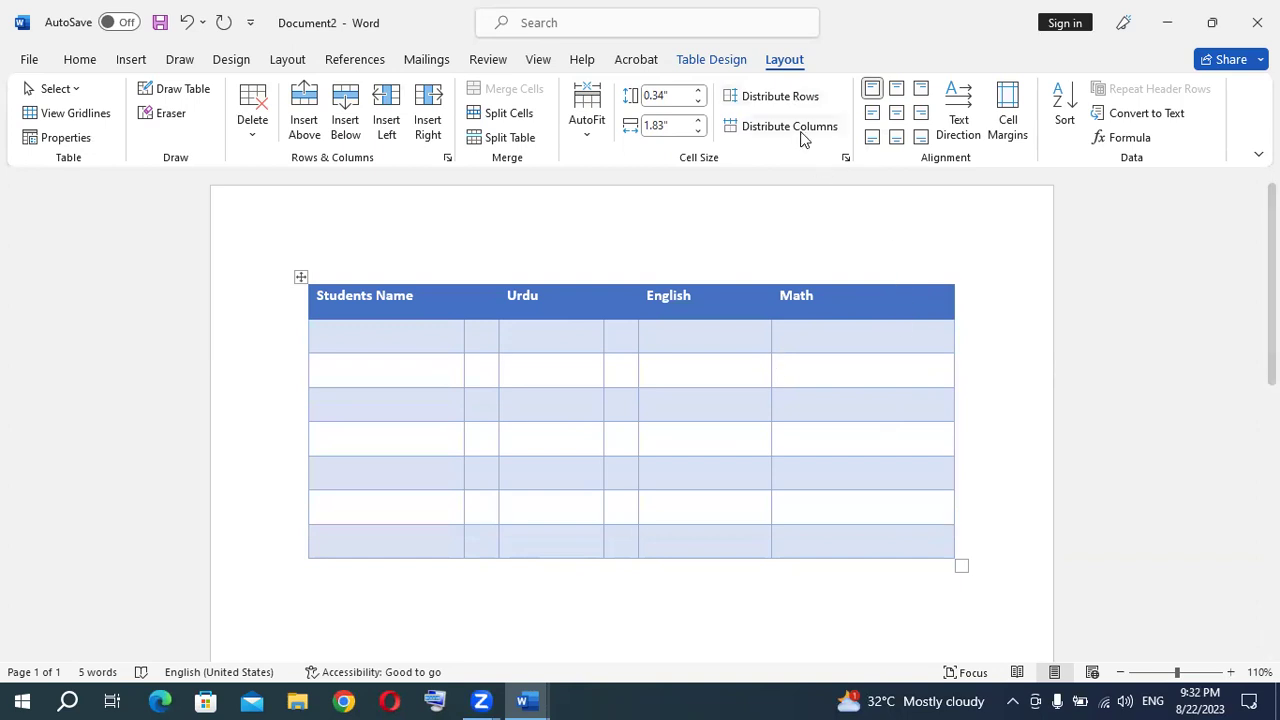
{"action": "left_click", "coordinate": [800, 132]}
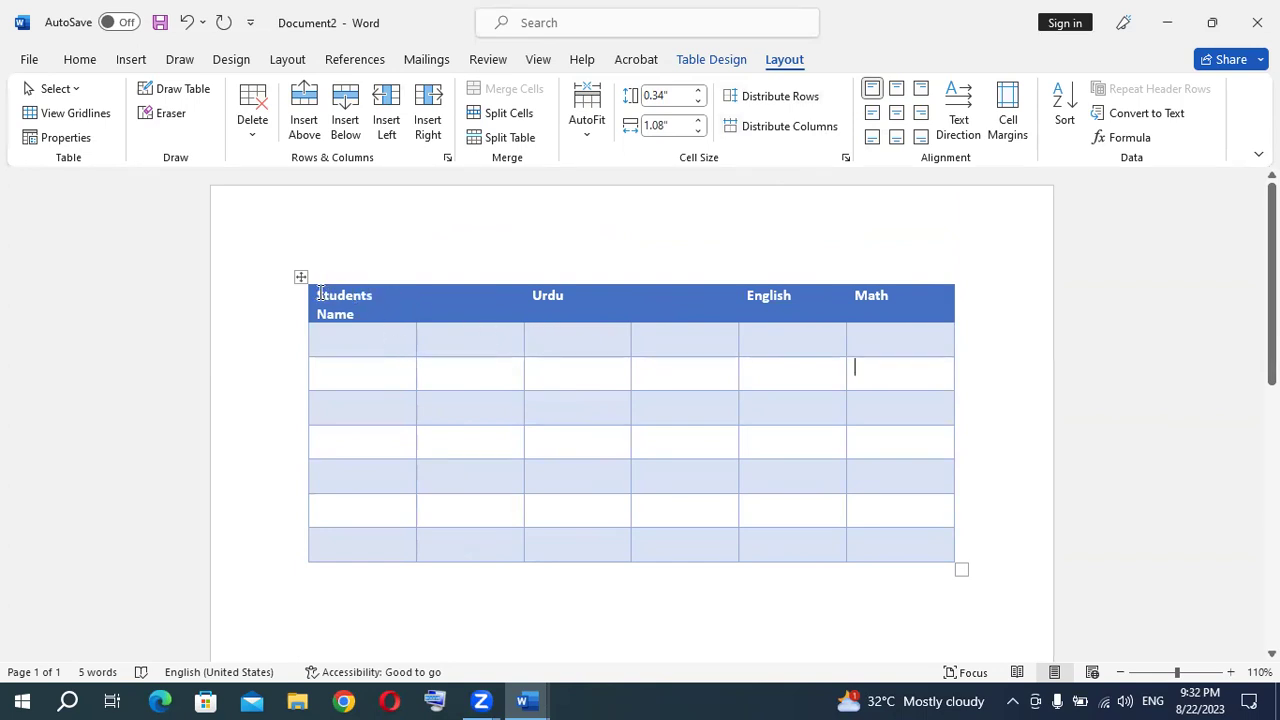
{"action": "left_click_drag", "start_coordinate": [320, 292], "coordinate": [933, 322]}
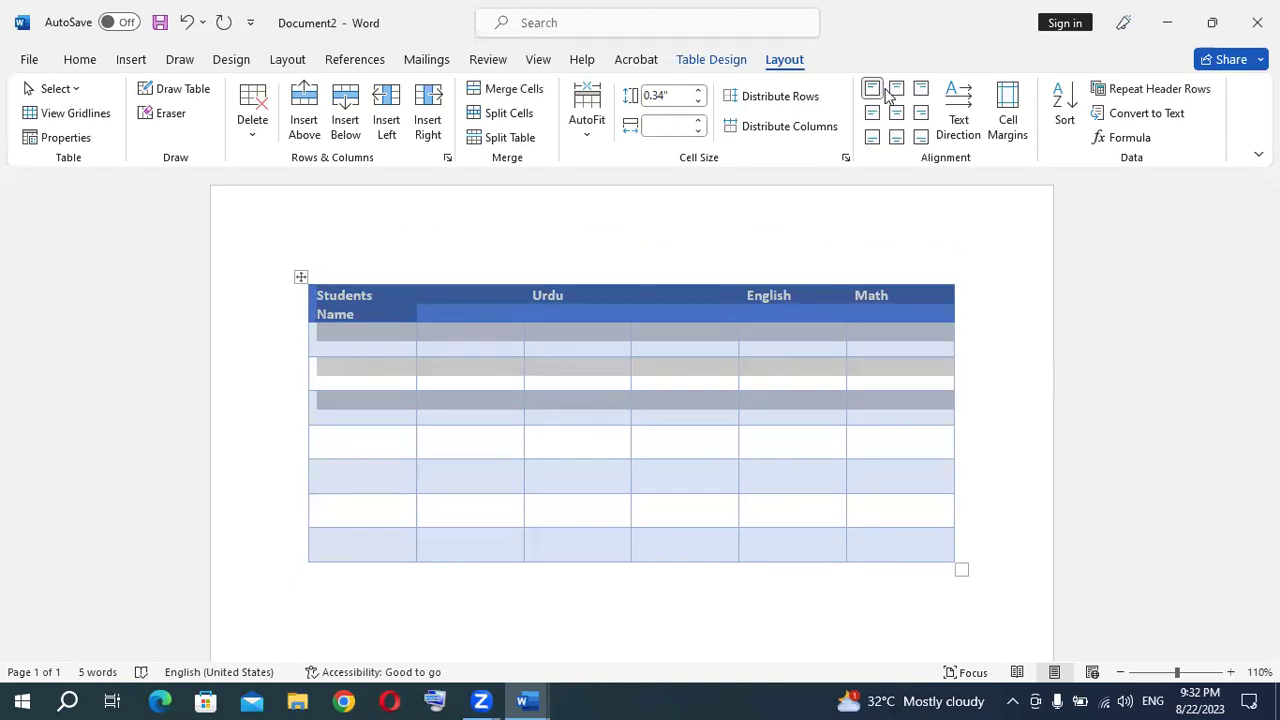
- Type sample entries 'ddd' and 'dd' into cells of the second data row
{"action": "left_click", "coordinate": [565, 372]}
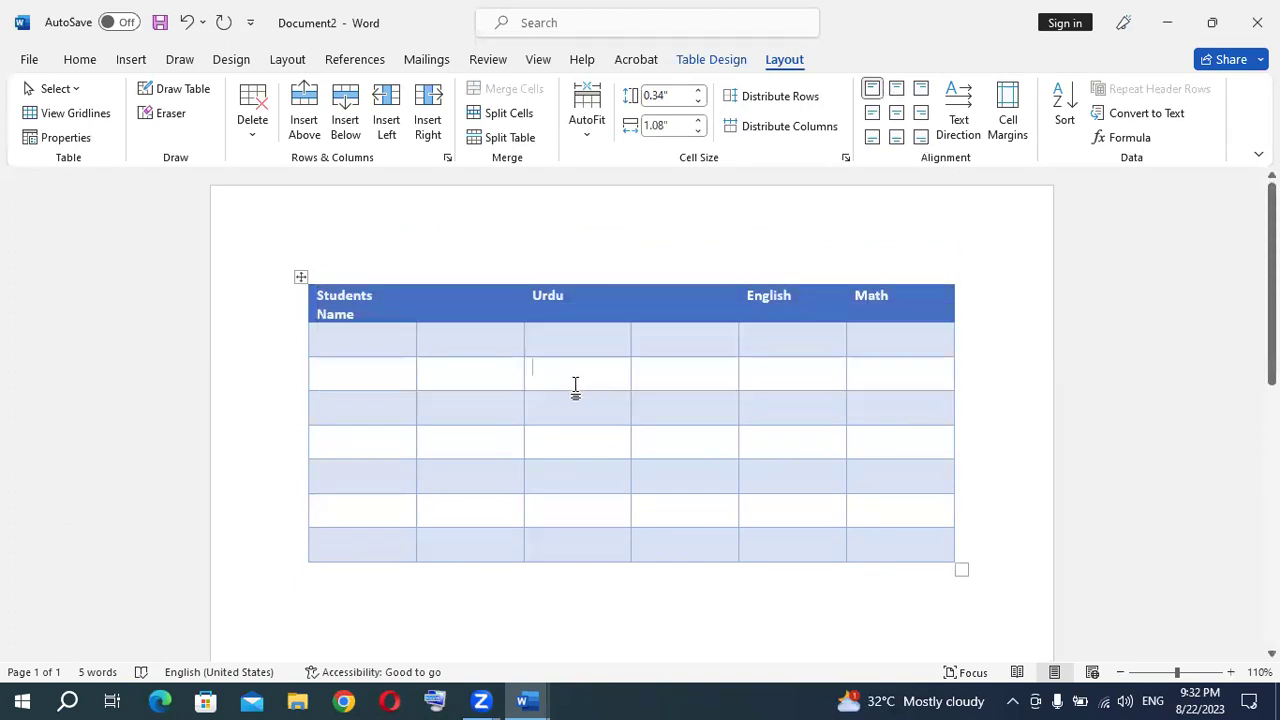
{"action": "type", "text": "ddd"}
{"action": "left_click", "coordinate": [663, 374]}
{"action": "type", "text": "ddd"}
{"action": "left_click", "coordinate": [748, 382]}
{"action": "type", "text": "ddd"}
{"action": "left_click", "coordinate": [873, 395]}
{"action": "type", "text": "dd"}
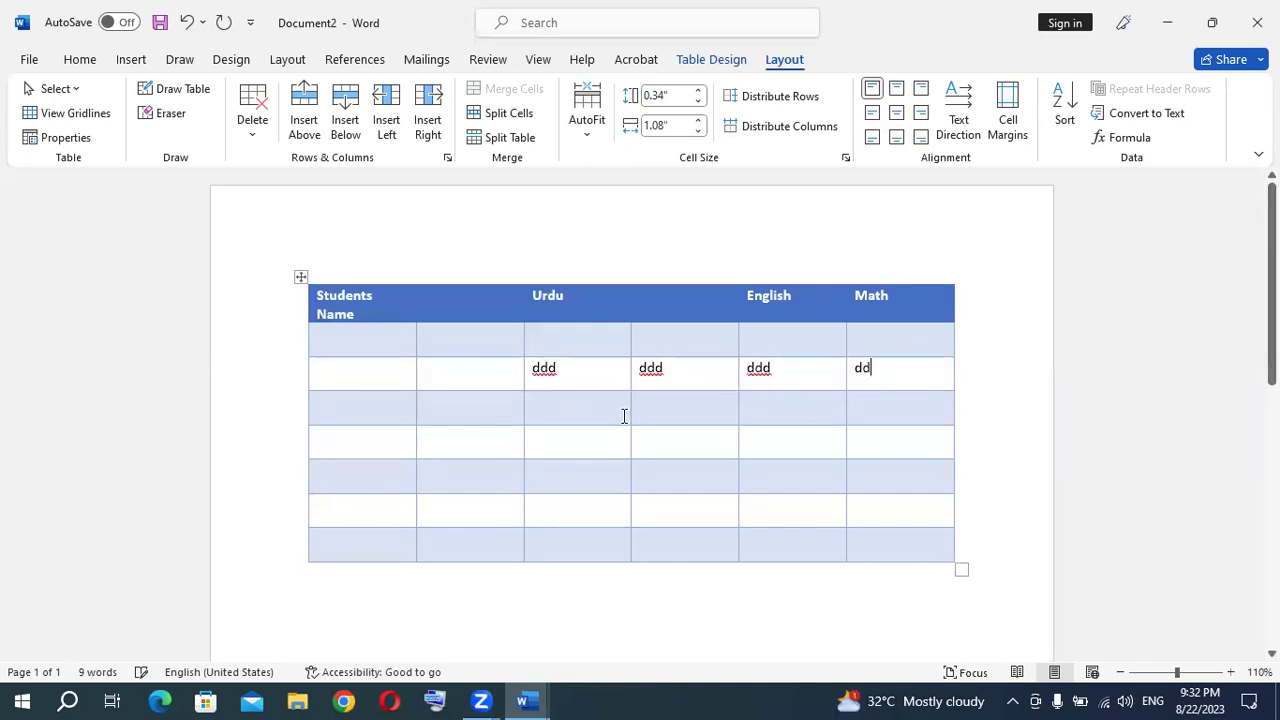
{"action": "left_click", "coordinate": [477, 376]}
{"action": "type", "text": "dd"}
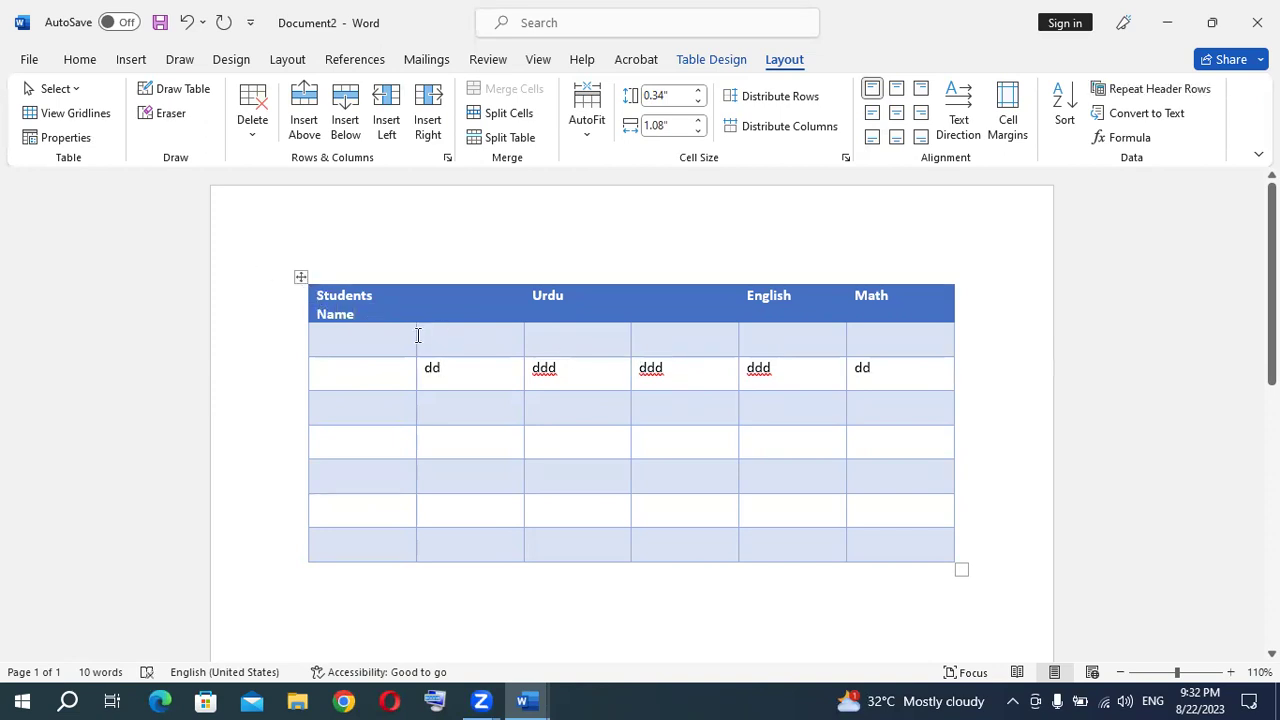
- Try each cell alignment on the header through fourth row, finishing with Align Center
{"action": "left_click_drag", "start_coordinate": [322, 300], "coordinate": [943, 394]}
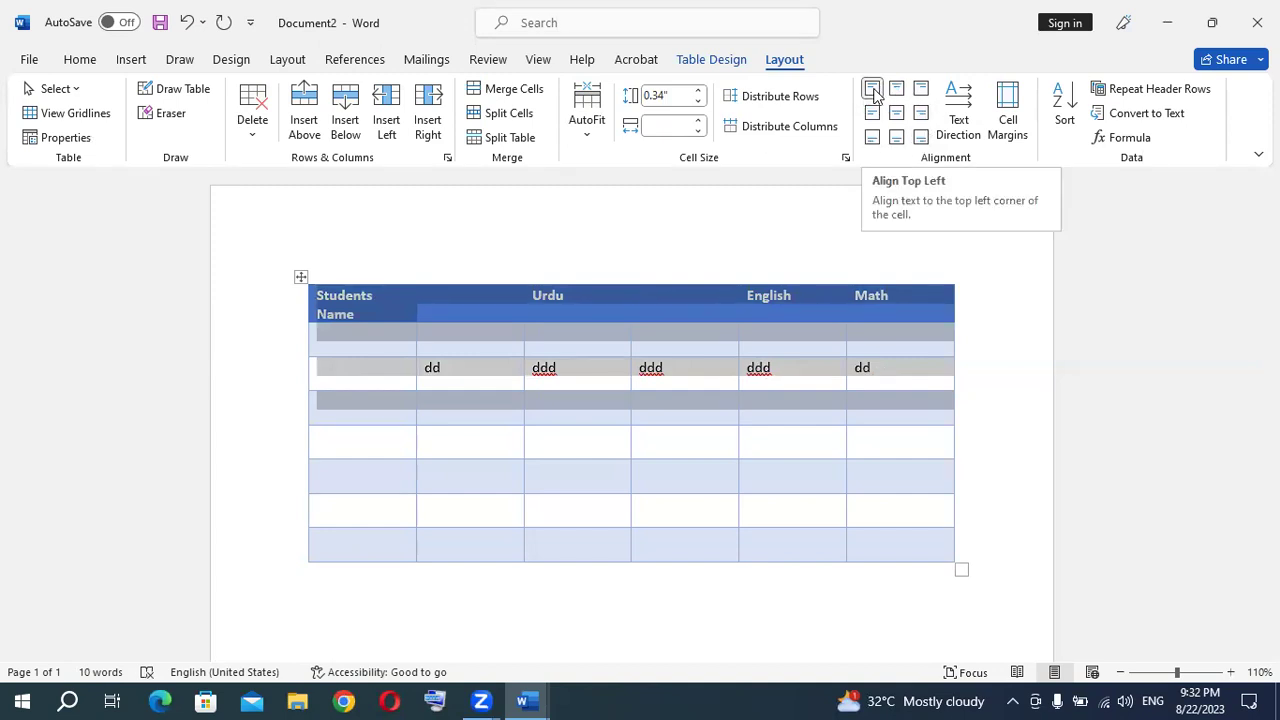
{"action": "left_click", "coordinate": [897, 90]}
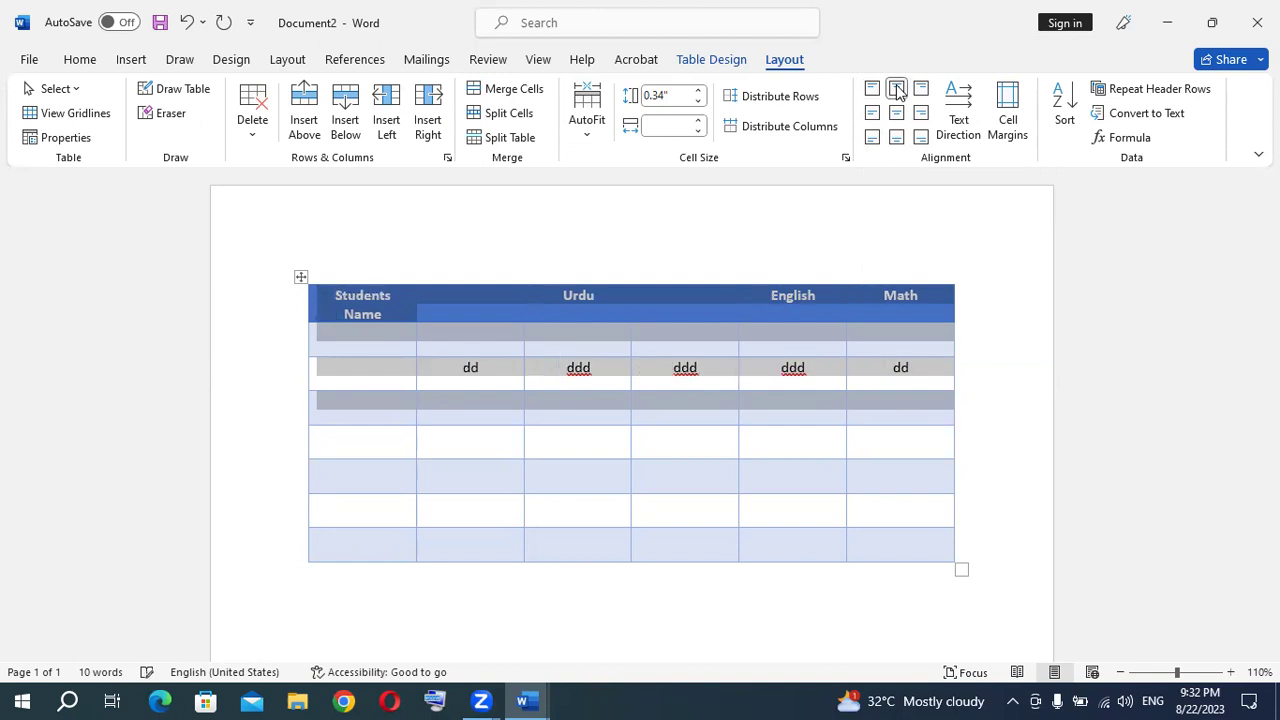
{"action": "left_click", "coordinate": [921, 89]}
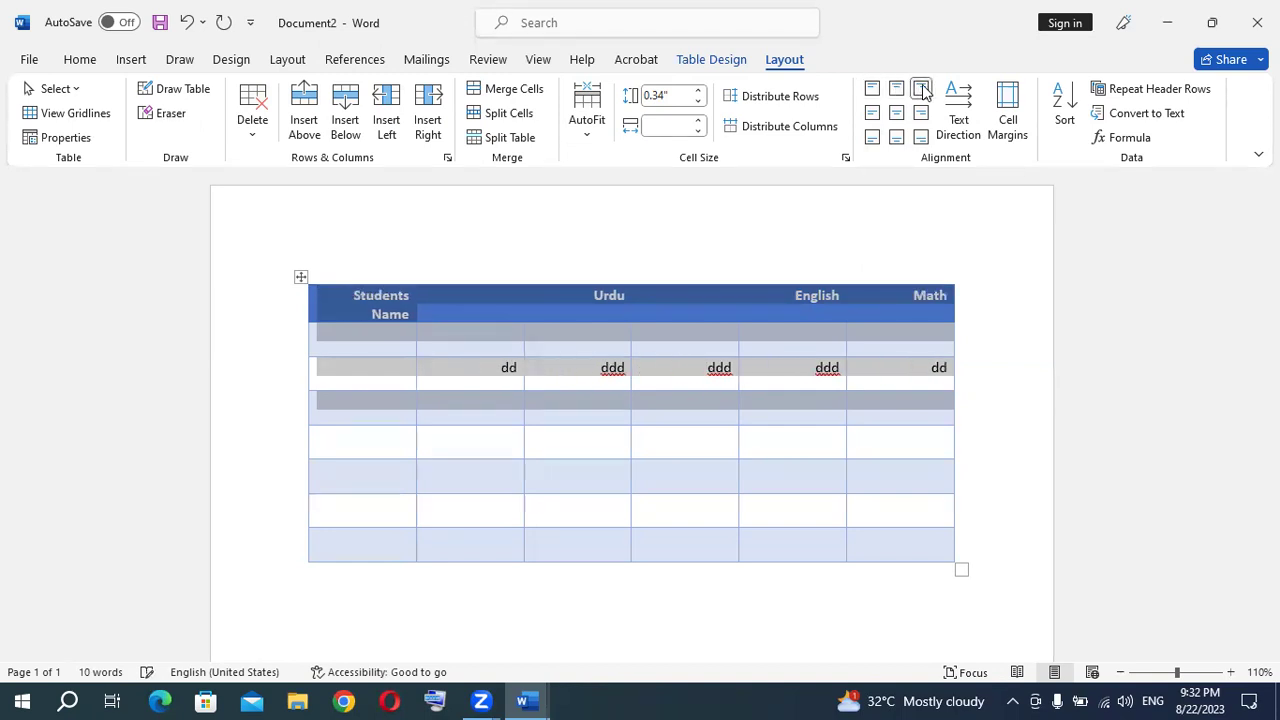
{"action": "left_click", "coordinate": [921, 113]}
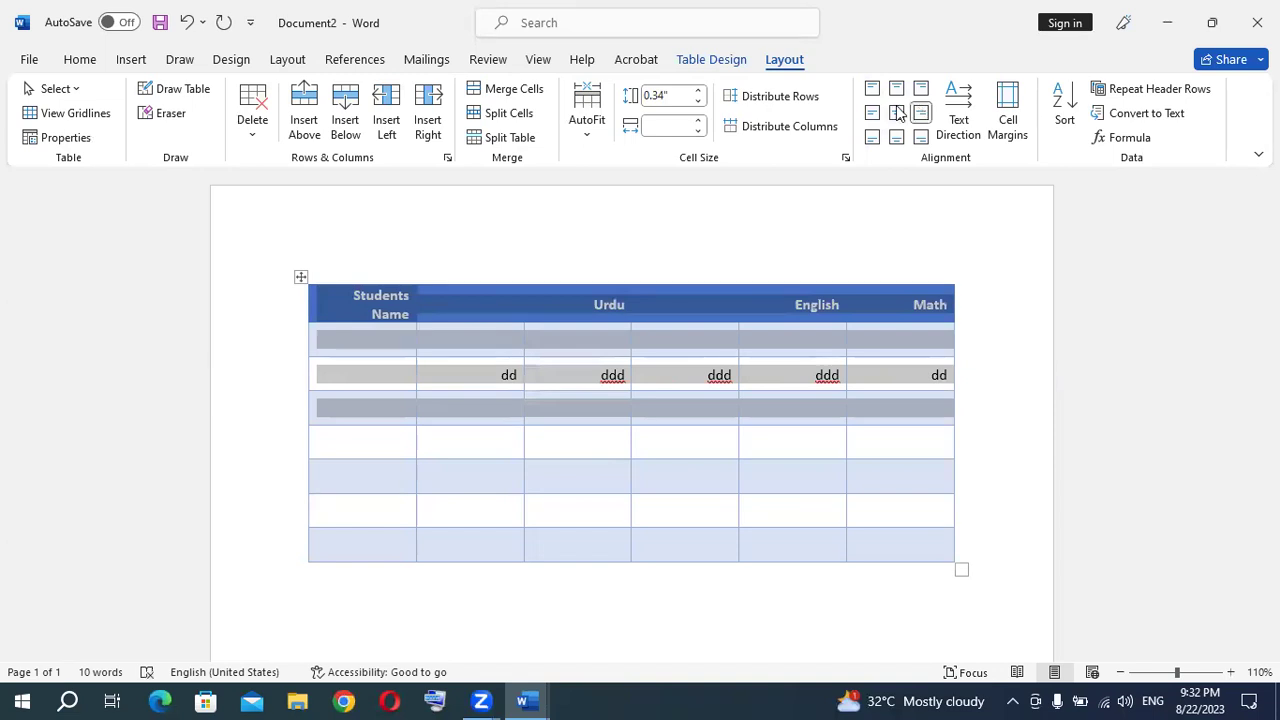
{"action": "left_click", "coordinate": [897, 113]}
{"action": "left_click", "coordinate": [872, 113]}
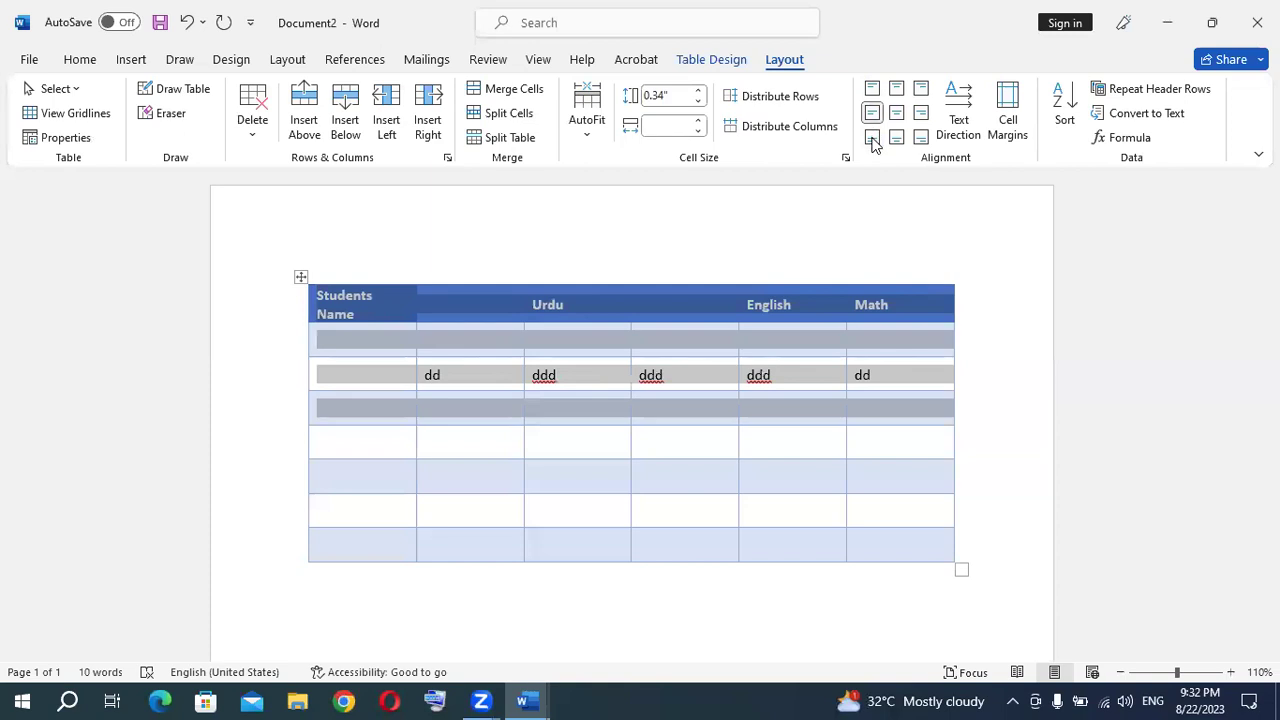
{"action": "left_click", "coordinate": [872, 137]}
{"action": "left_click", "coordinate": [897, 140]}
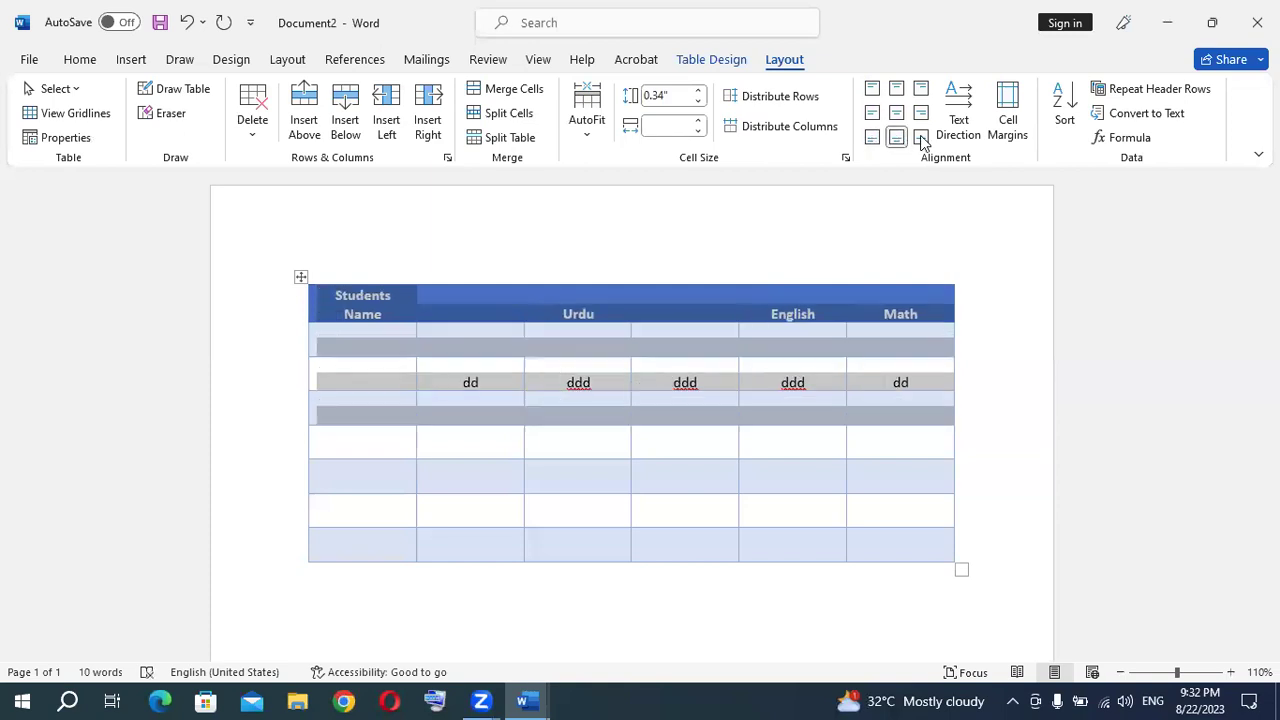
{"action": "left_click", "coordinate": [921, 137]}
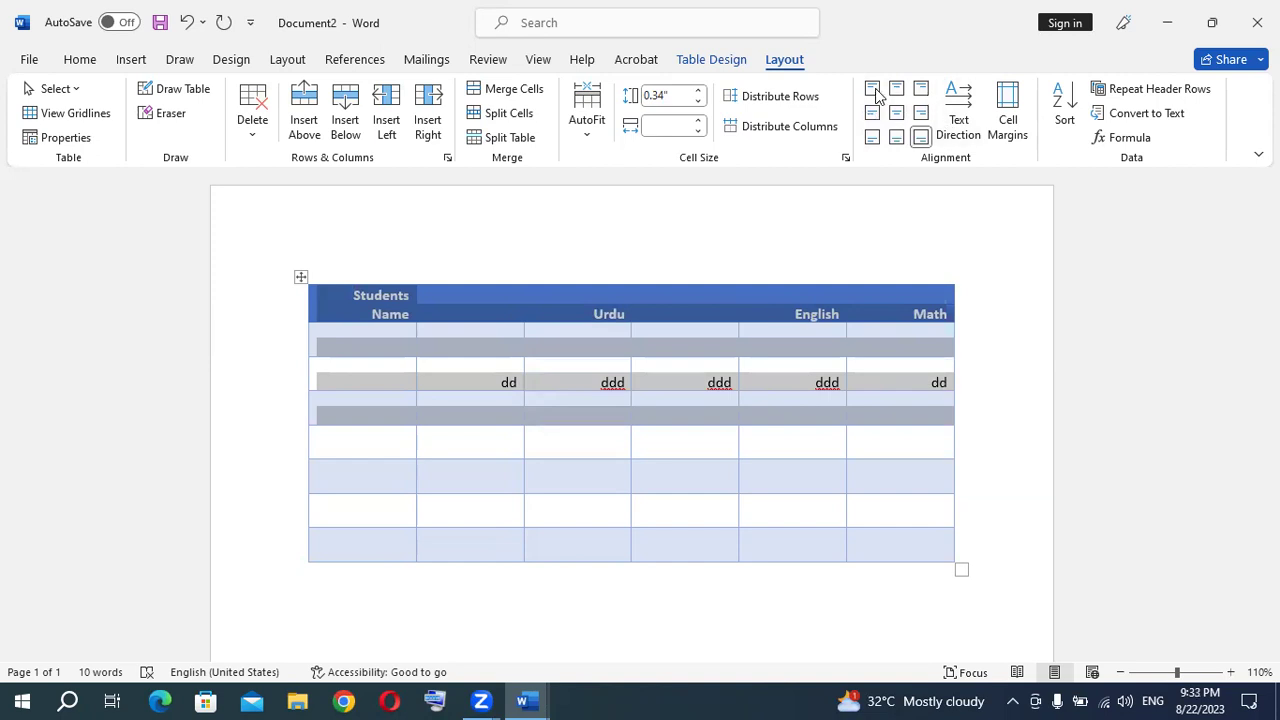
{"action": "left_click", "coordinate": [896, 113]}
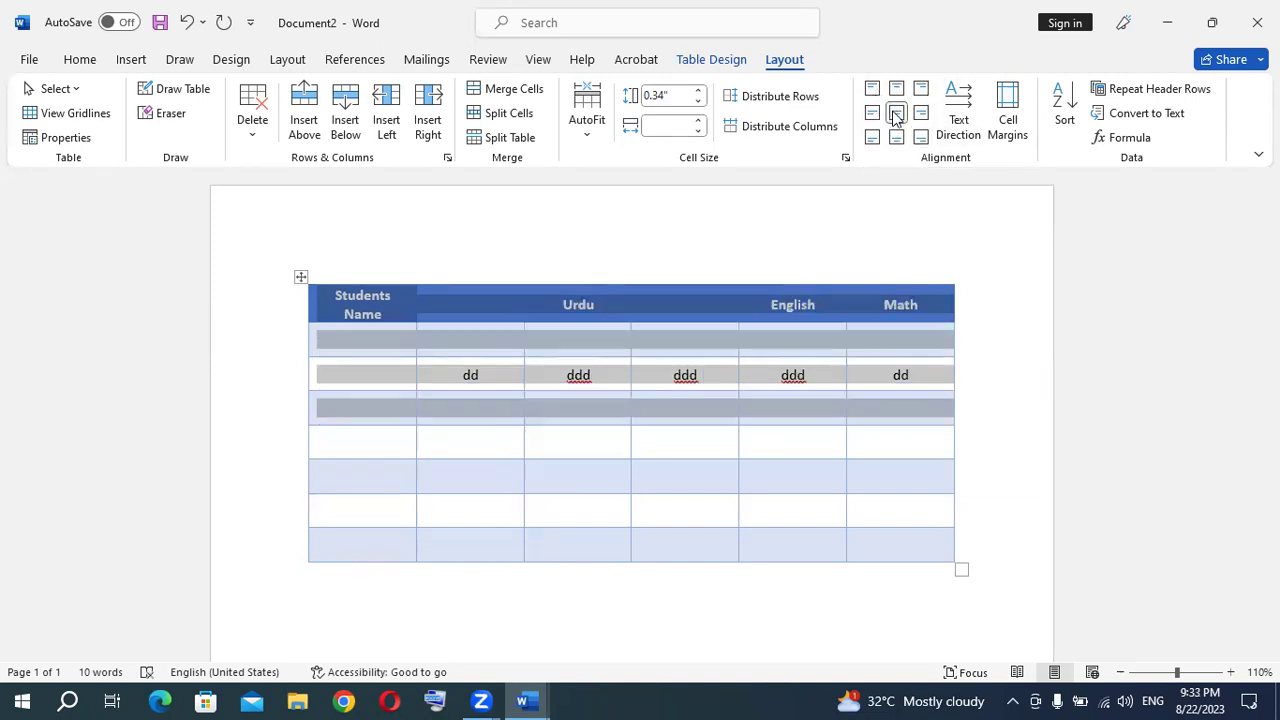
- Cycle the cell text direction through vertical orientations and back to horizontal
{"action": "left_click", "coordinate": [962, 112]}
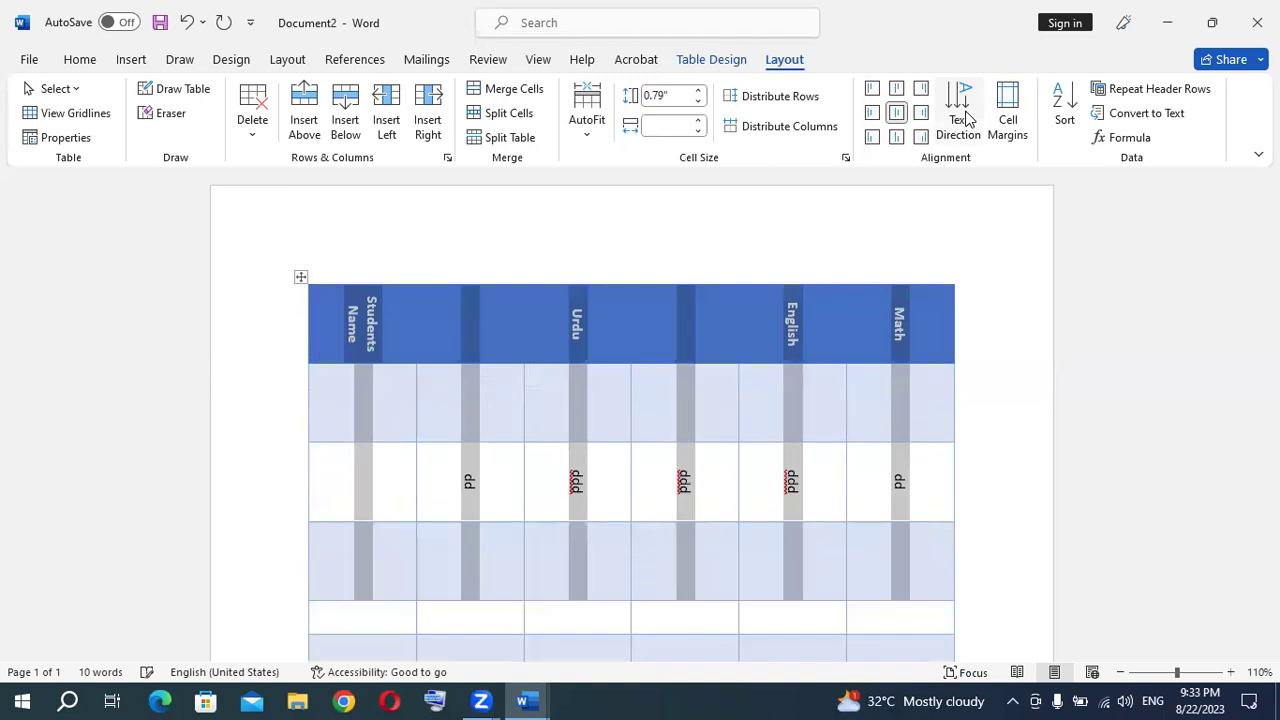
{"action": "left_click", "coordinate": [962, 112]}
{"action": "left_click", "coordinate": [962, 112]}
{"action": "left_click", "coordinate": [962, 112]}
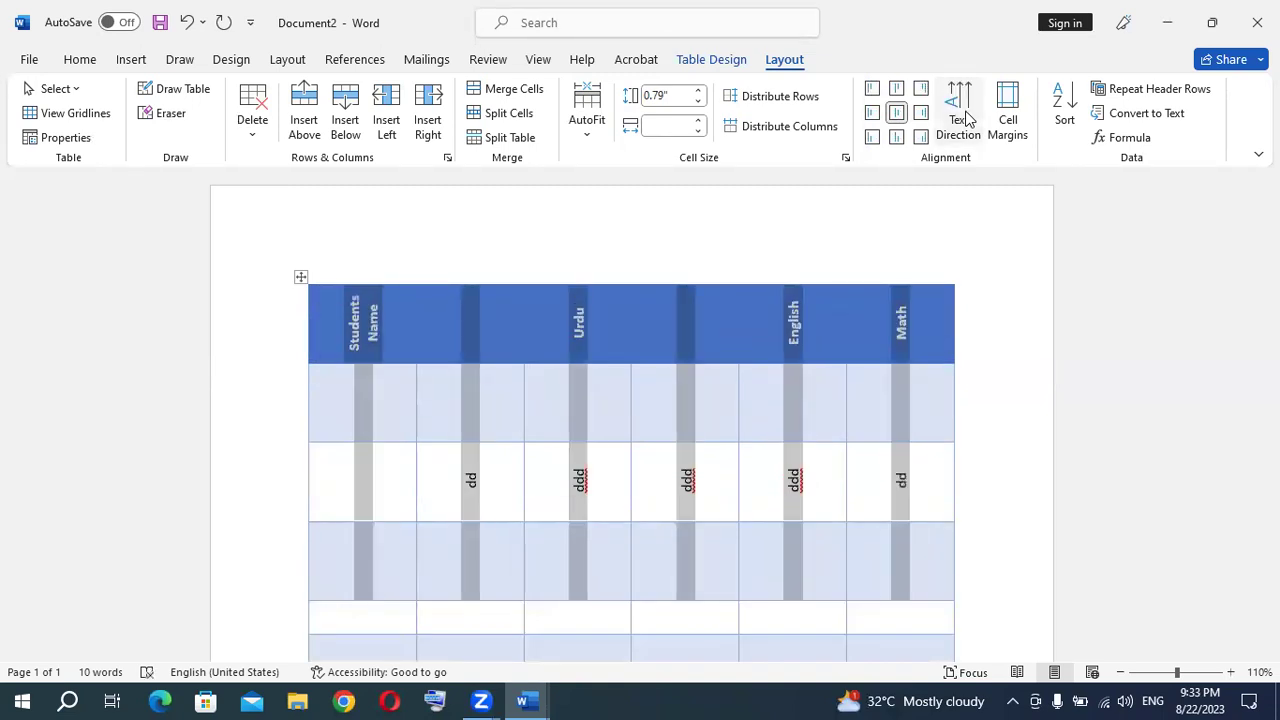
{"action": "left_click", "coordinate": [962, 112]}
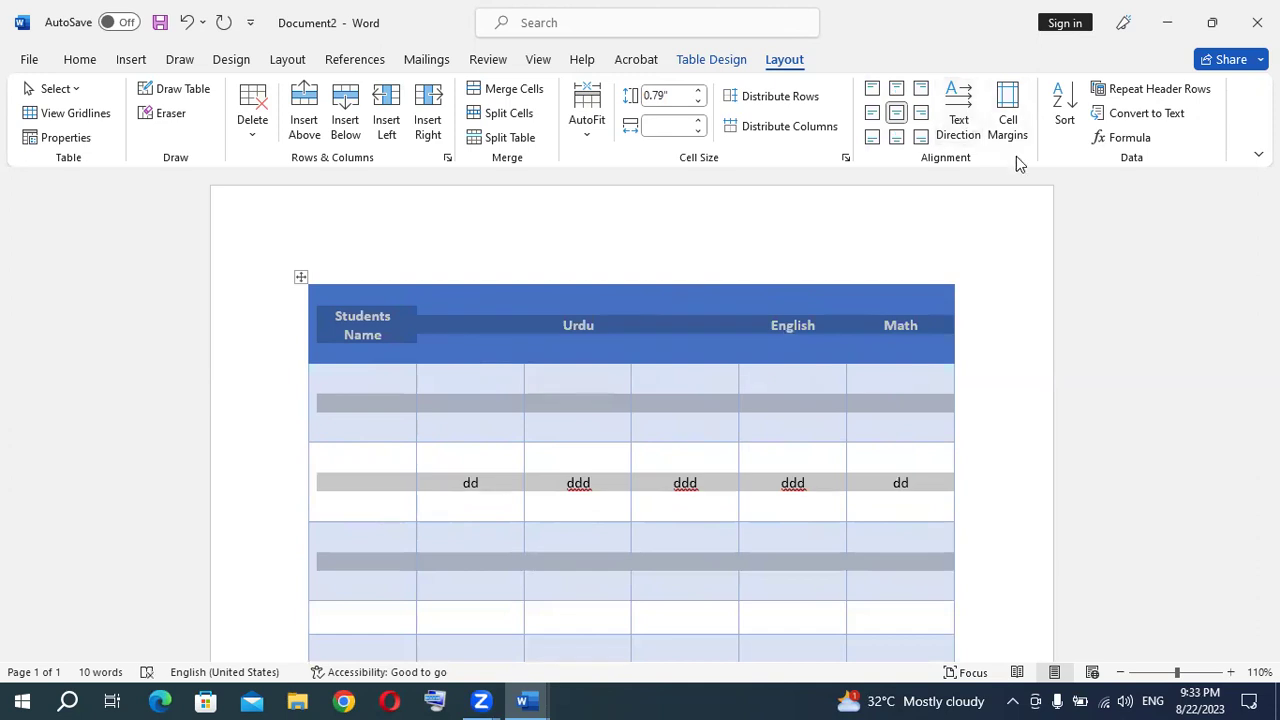
- Raise the default top cell margin to 0.17" in Cell Margins
{"action": "left_click", "coordinate": [1014, 123]}
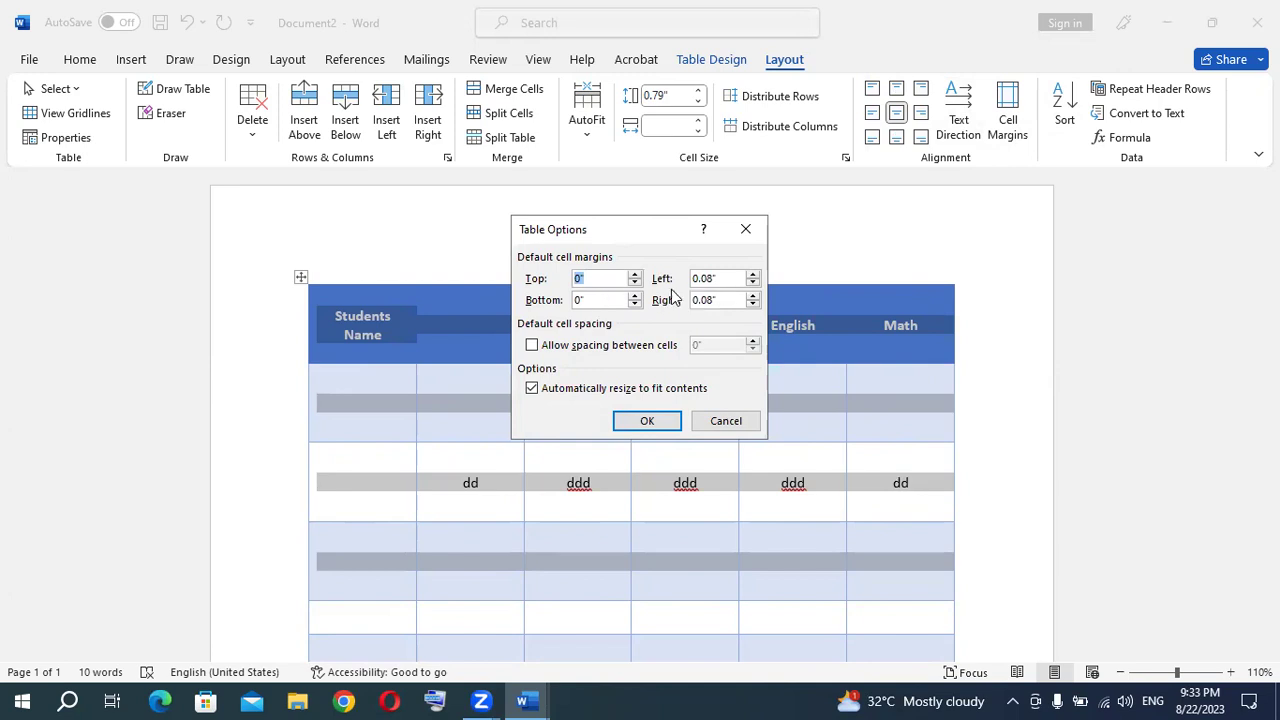
{"action": "left_click", "coordinate": [634, 273]}
{"action": "left_click", "coordinate": [634, 274]}
{"action": "left_click", "coordinate": [634, 274]}
{"action": "left_click", "coordinate": [634, 274]}
{"action": "left_click", "coordinate": [647, 420]}
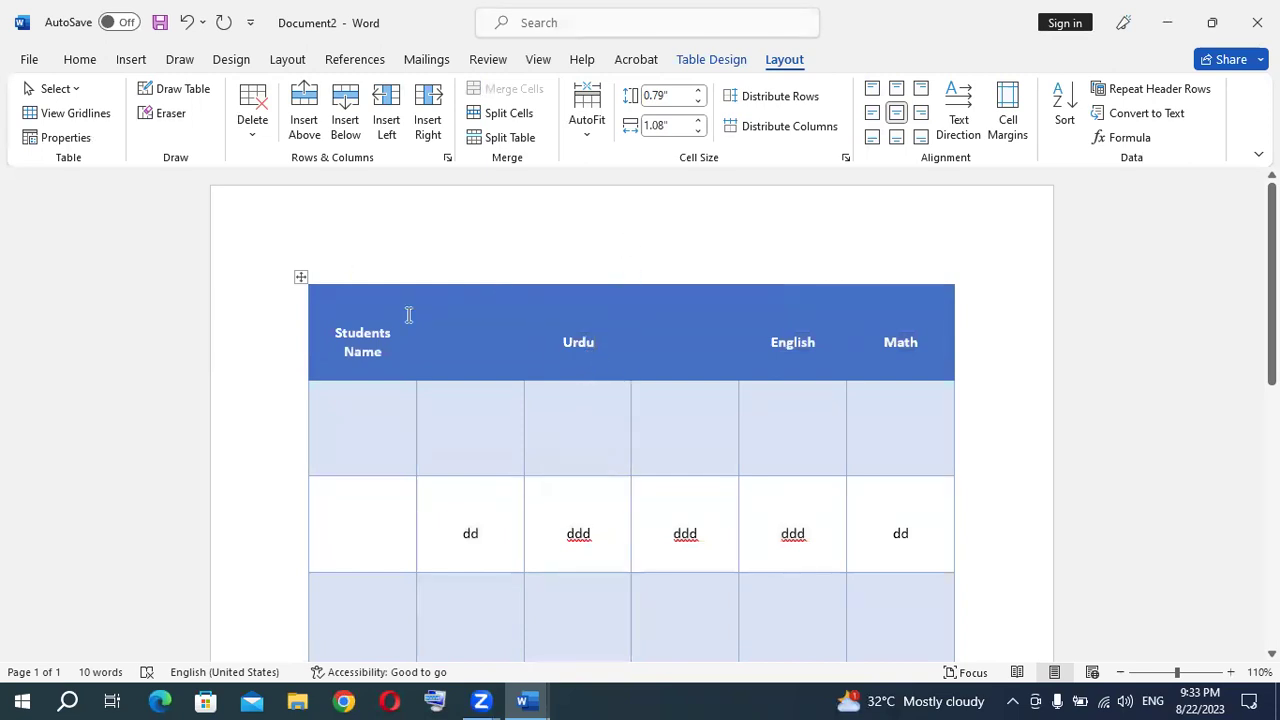
- Shrink the grade table from its corner handle and move it right on the page
{"action": "scroll", "coordinate": [663, 366], "scroll_direction": "down", "scroll_amount": 2}
{"action": "scroll", "coordinate": [760, 408], "scroll_direction": "down", "scroll_amount": 2}
{"action": "scroll", "coordinate": [910, 498], "scroll_direction": "down", "scroll_amount": 2}
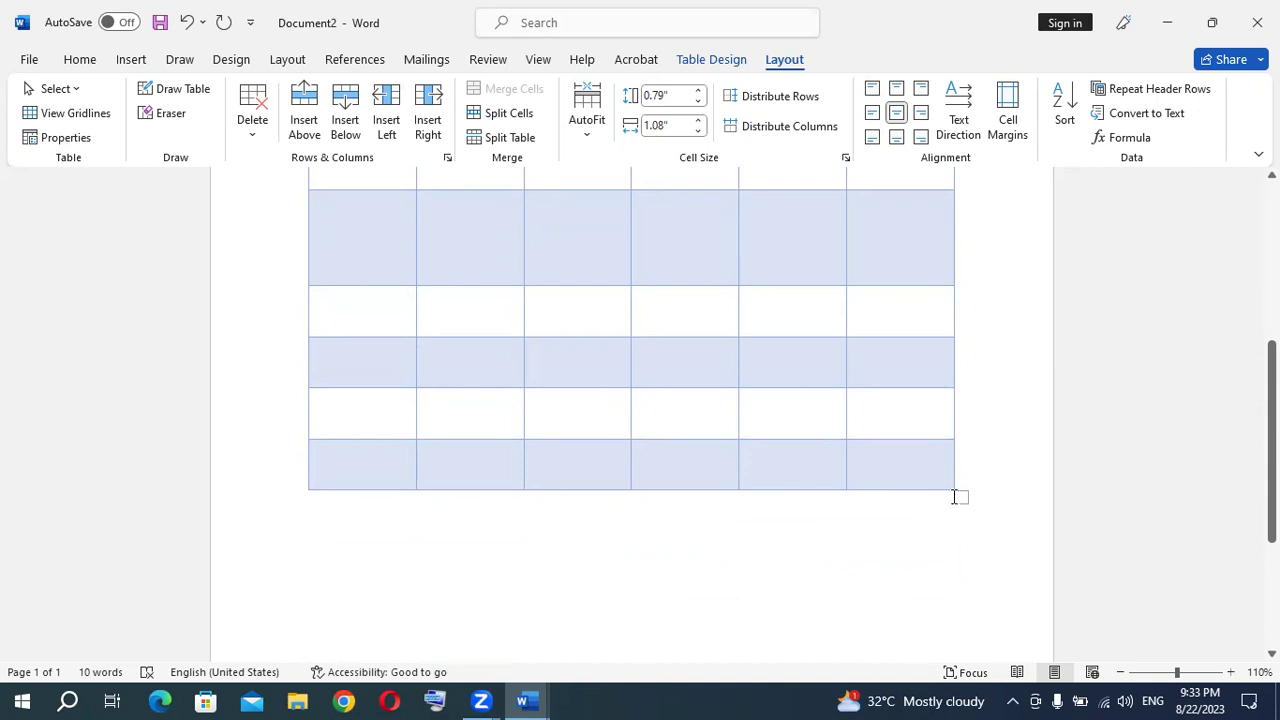
{"action": "mouse_move", "coordinate": [955, 495]}
{"action": "left_mouse_down"}
{"action": "mouse_move", "coordinate": [918, 224]}
{"action": "mouse_move", "coordinate": [914, 423]}
{"action": "left_mouse_up"}
{"action": "left_click_drag", "start_coordinate": [925, 509], "coordinate": [883, 383]}
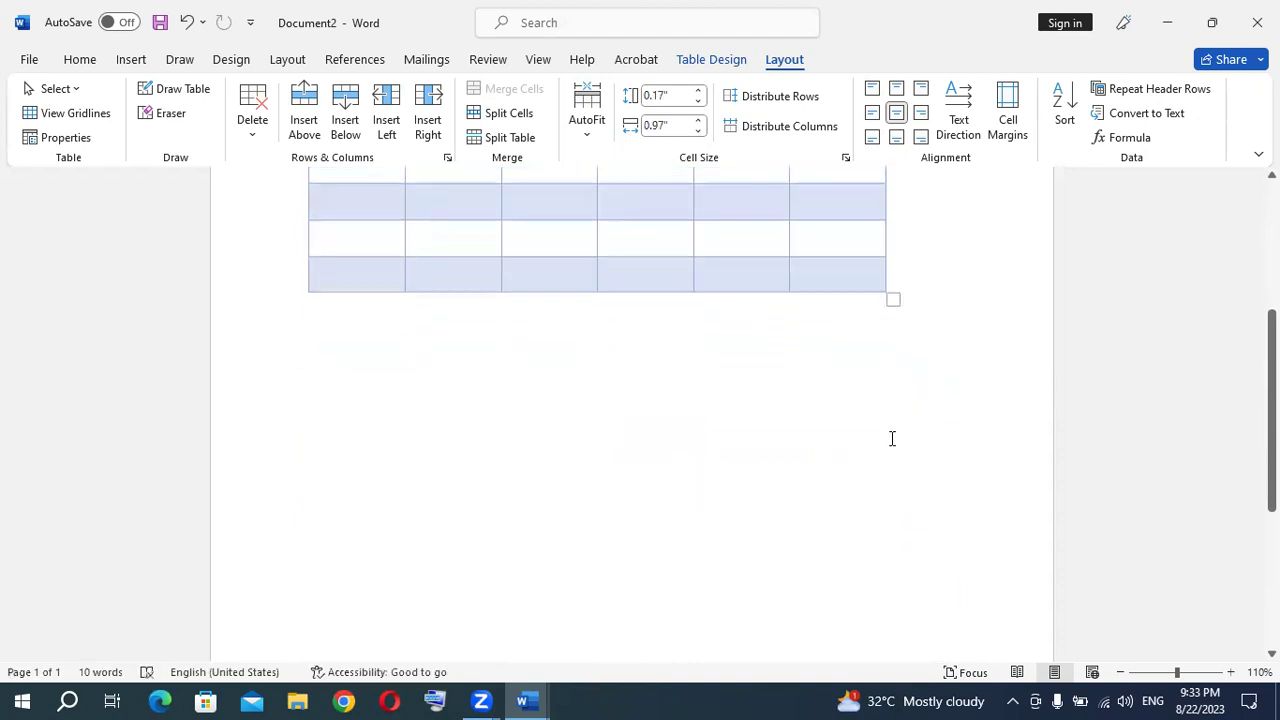
{"action": "scroll", "coordinate": [890, 440], "scroll_direction": "up", "scroll_amount": 2}
{"action": "mouse_move", "coordinate": [891, 574]}
{"action": "left_mouse_down"}
{"action": "mouse_move", "coordinate": [890, 372]}
{"action": "mouse_move", "coordinate": [911, 417]}
{"action": "left_mouse_up"}
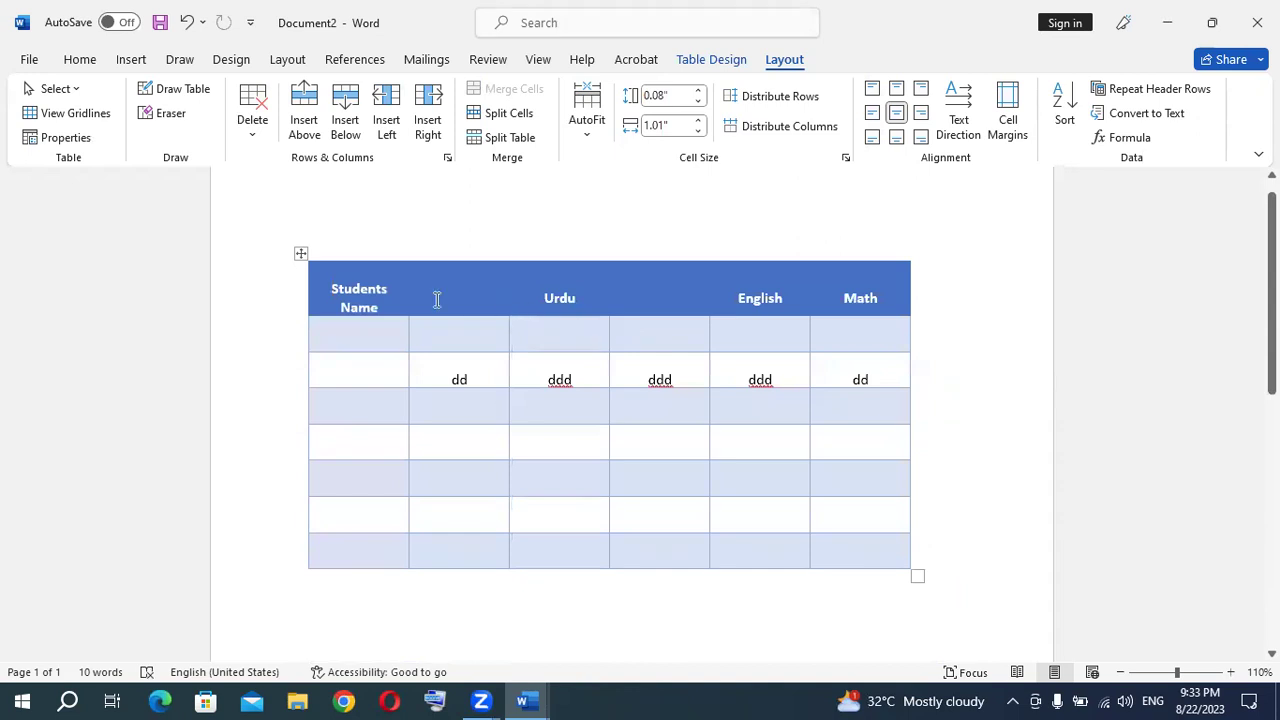
{"action": "mouse_move", "coordinate": [298, 256]}
{"action": "left_mouse_down"}
{"action": "mouse_move", "coordinate": [370, 323]}
{"action": "mouse_move", "coordinate": [429, 323]}
{"action": "left_mouse_up"}
- Select the whole grade table and delete it with Delete Table
{"action": "scroll", "coordinate": [417, 340], "scroll_direction": "down", "scroll_amount": 3}
{"action": "scroll", "coordinate": [417, 349], "scroll_direction": "up", "scroll_amount": 2}
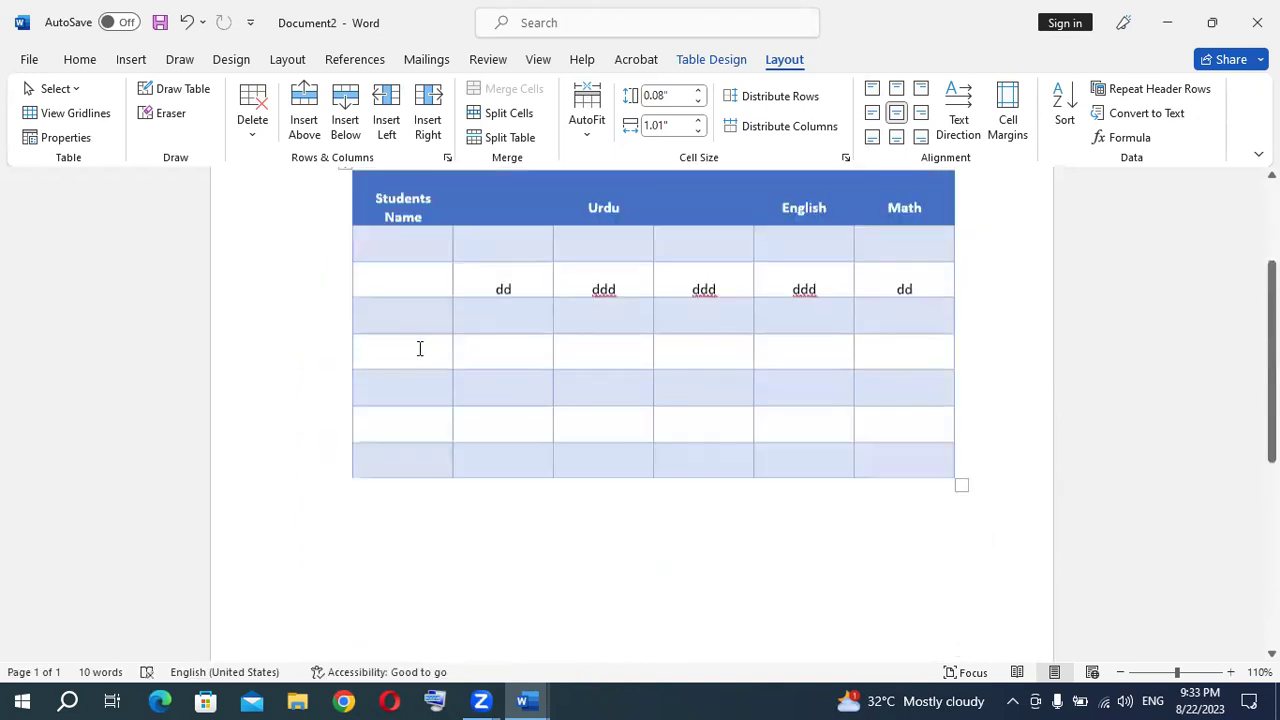
{"action": "scroll", "coordinate": [444, 336], "scroll_direction": "up", "scroll_amount": 1}
{"action": "left_click", "coordinate": [345, 220]}
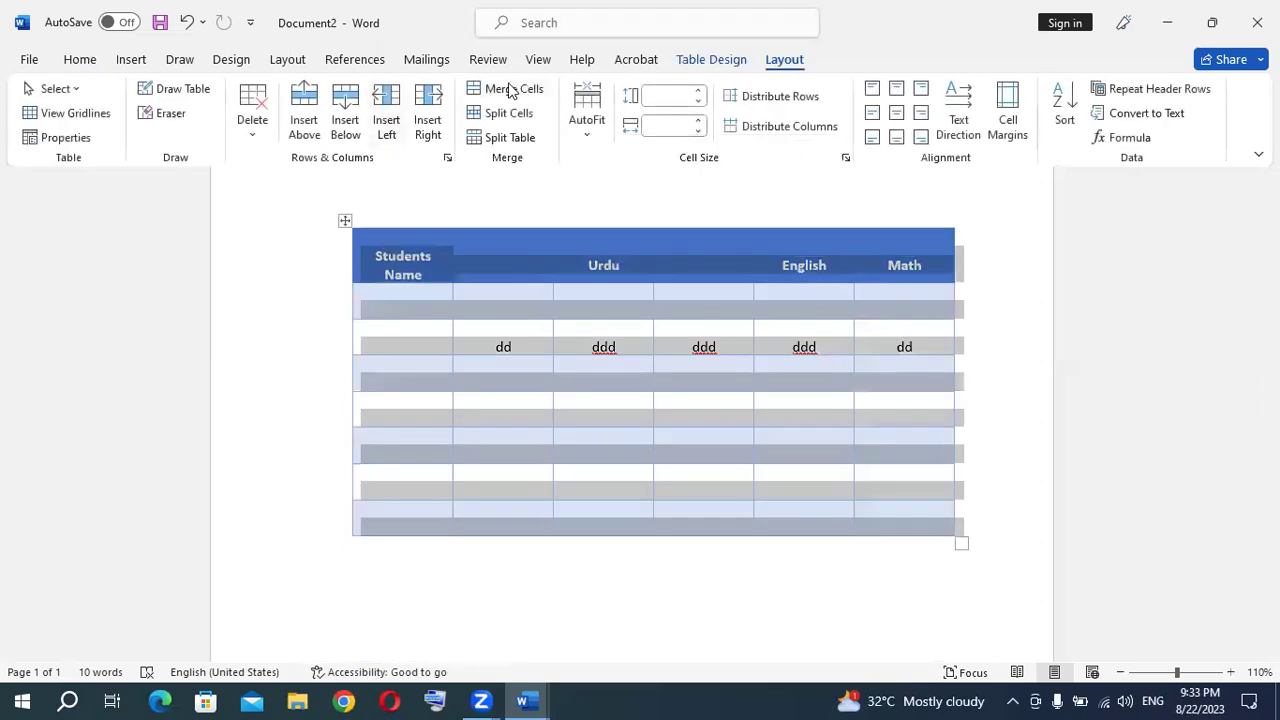
{"action": "left_click", "coordinate": [252, 120]}
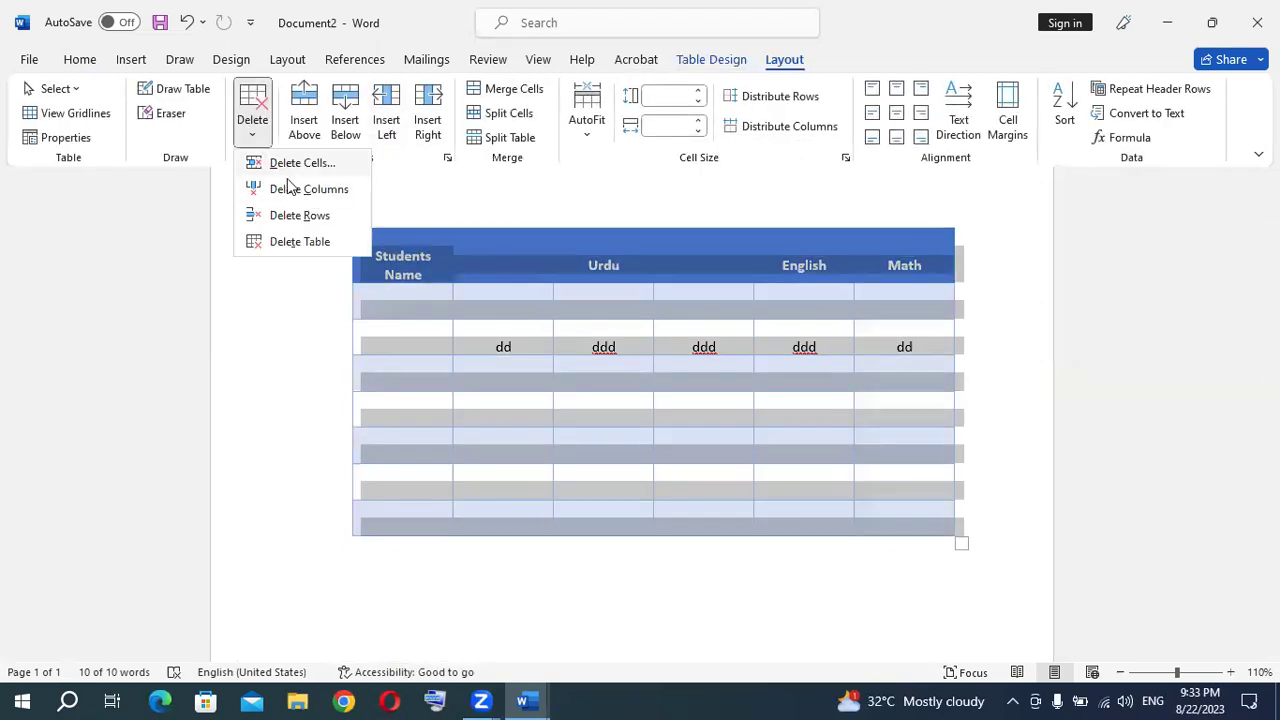
{"action": "left_click", "coordinate": [298, 243]}
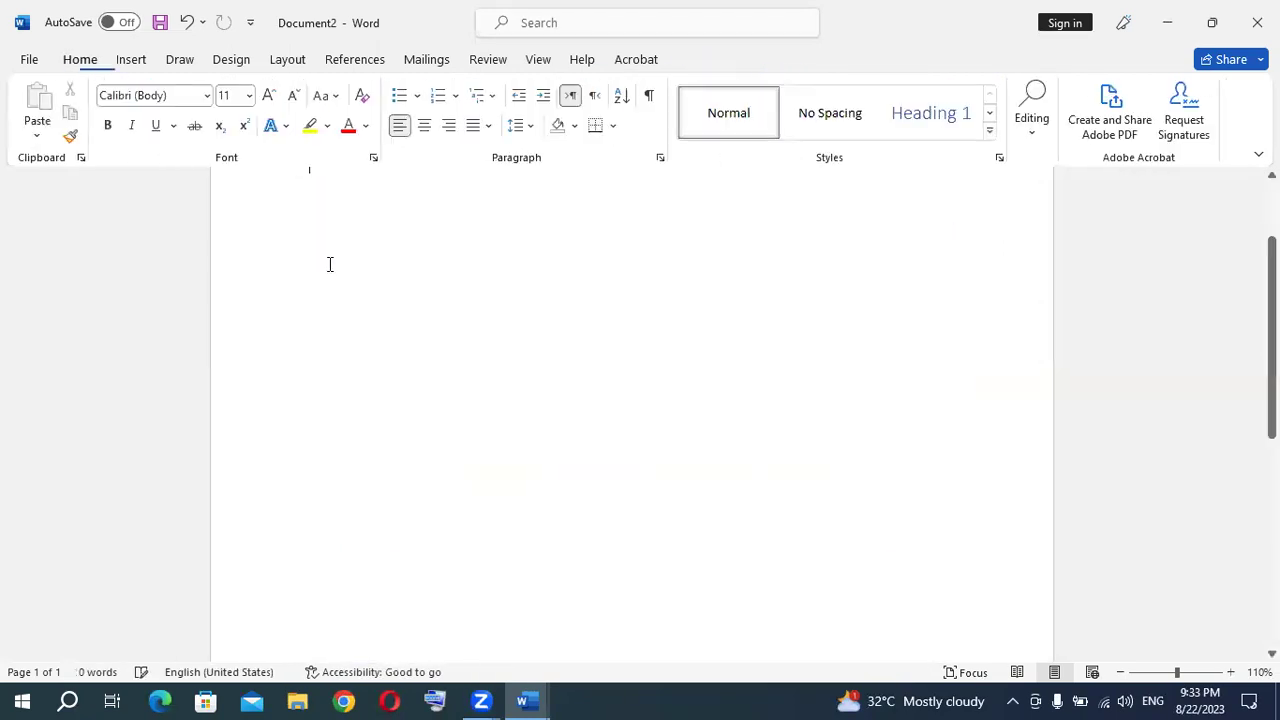
- Insert a 4-column, 1-row table, resize it and move it down the page
{"action": "left_click", "coordinate": [132, 60]}
{"action": "left_click", "coordinate": [154, 118]}
{"action": "left_click", "coordinate": [200, 194]}
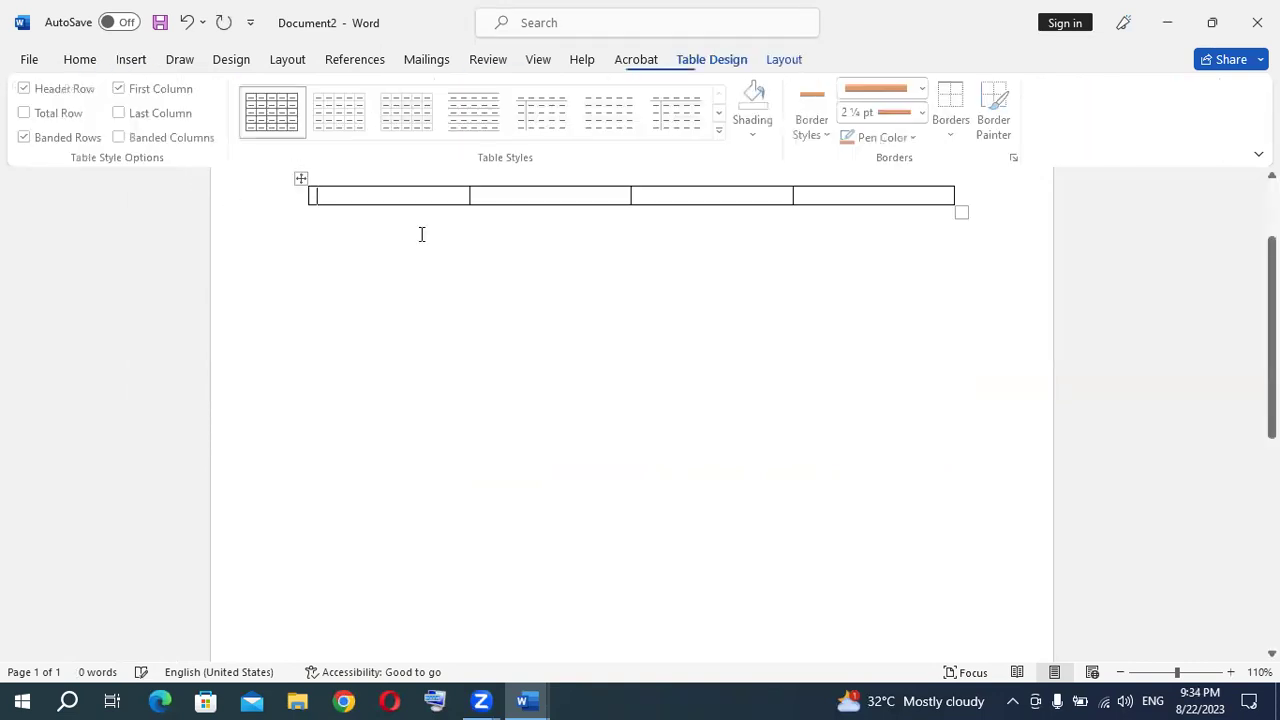
{"action": "left_click_drag", "start_coordinate": [962, 213], "coordinate": [651, 231]}
{"action": "left_click", "coordinate": [952, 222]}
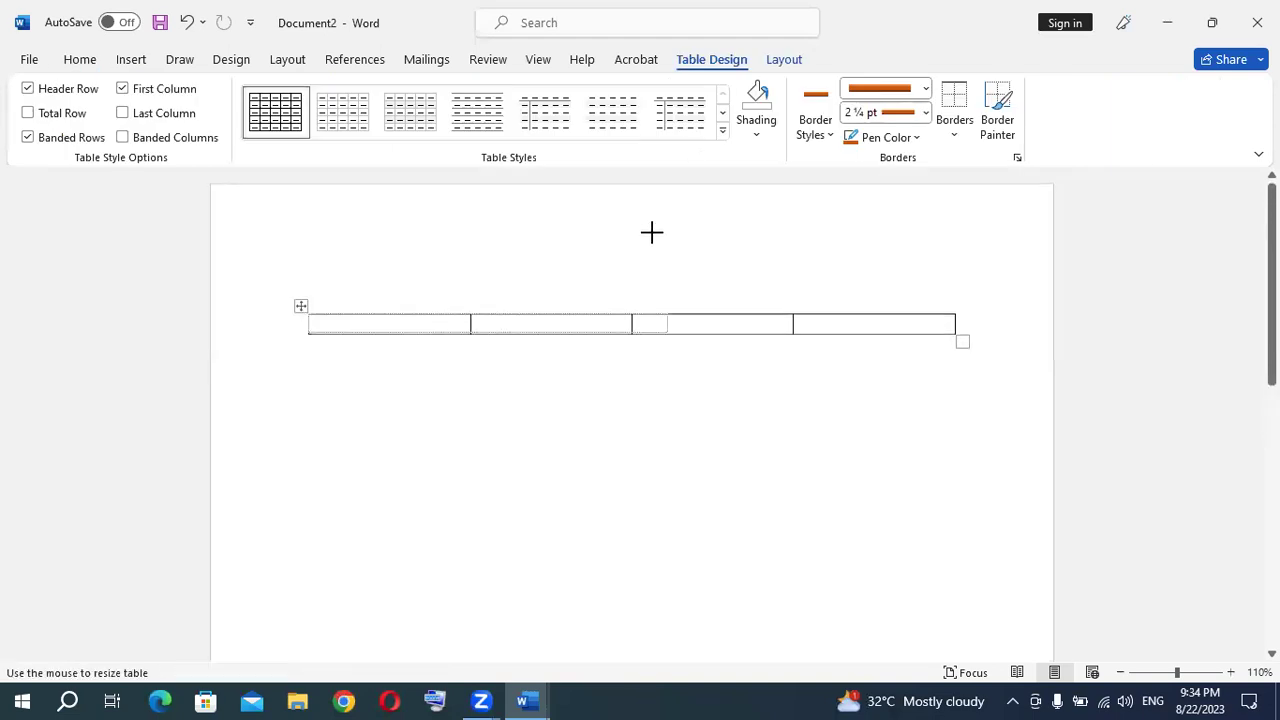
{"action": "mouse_move", "coordinate": [301, 308]}
{"action": "left_mouse_down"}
{"action": "mouse_move", "coordinate": [426, 409]}
{"action": "mouse_move", "coordinate": [440, 500]}
{"action": "mouse_move", "coordinate": [280, 360]}
{"action": "mouse_move", "coordinate": [516, 464]}
{"action": "mouse_move", "coordinate": [394, 417]}
{"action": "mouse_move", "coordinate": [557, 451]}
{"action": "mouse_move", "coordinate": [443, 423]}
{"action": "mouse_move", "coordinate": [445, 408]}
{"action": "left_mouse_up"}
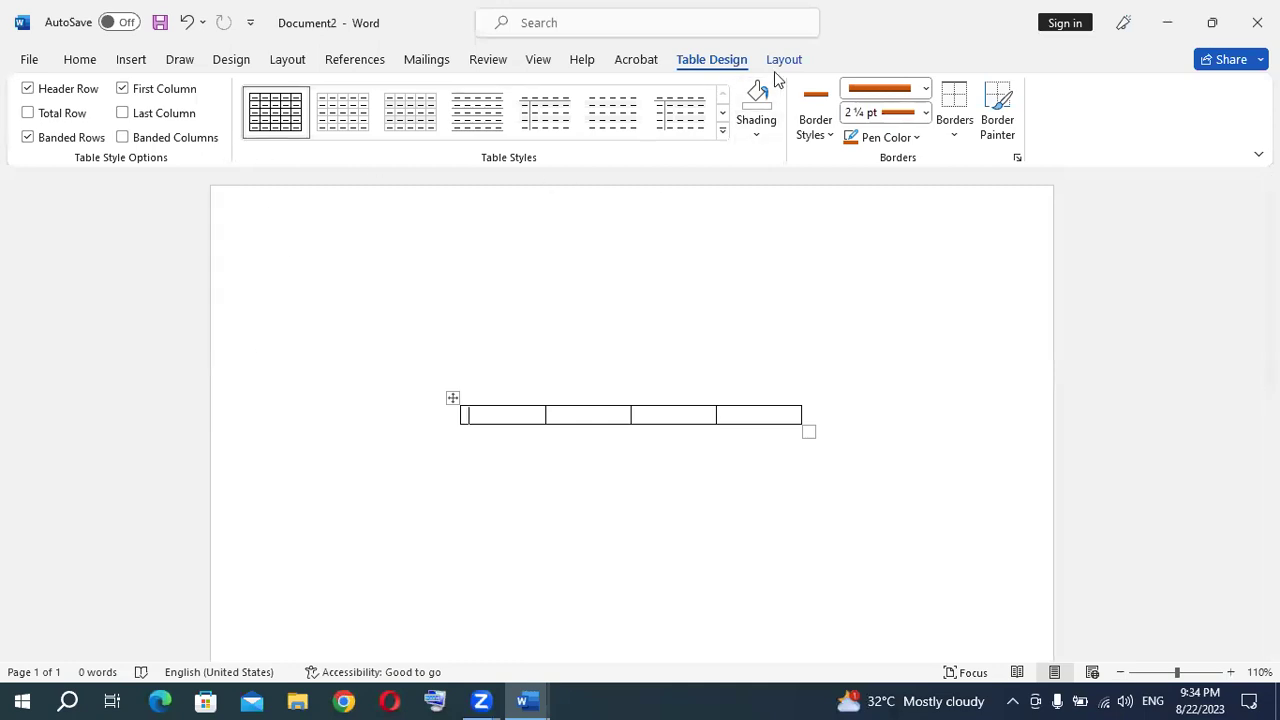
- In Table Properties, try Left and Right alignment, then set the table to Center
{"action": "left_click", "coordinate": [783, 60]}
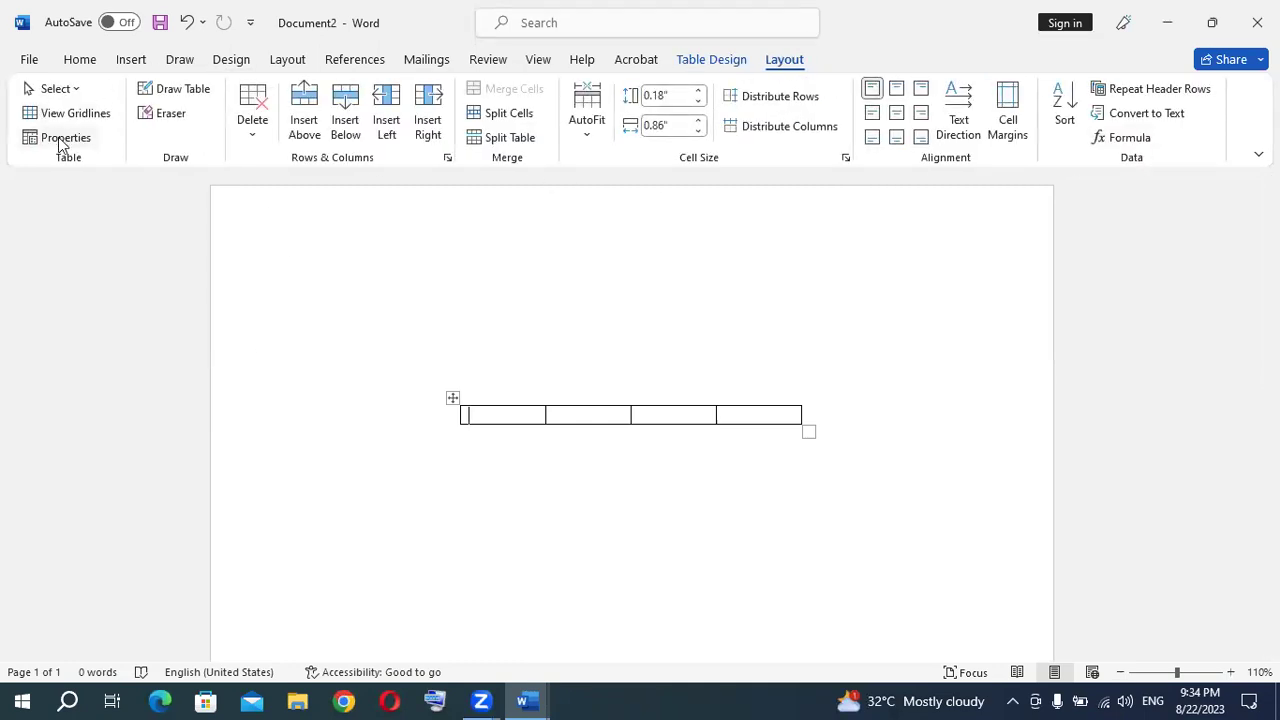
{"action": "left_click", "coordinate": [62, 140]}
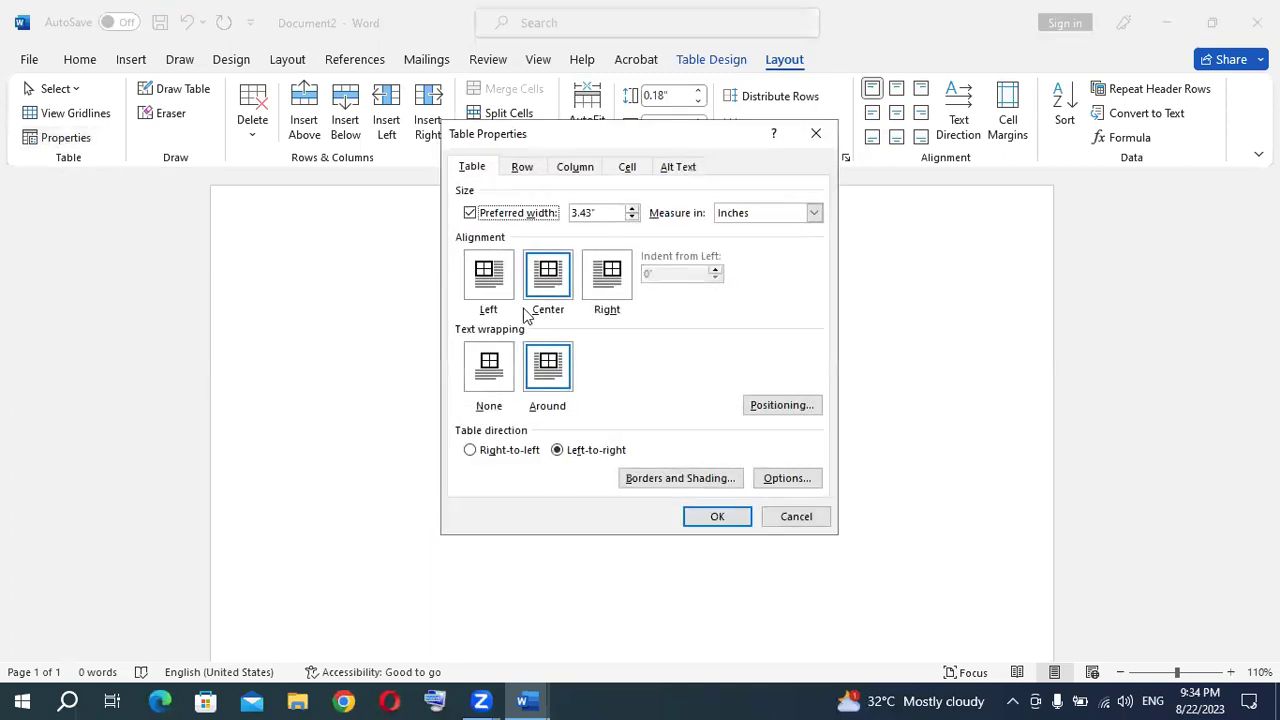
{"action": "left_click", "coordinate": [489, 282]}
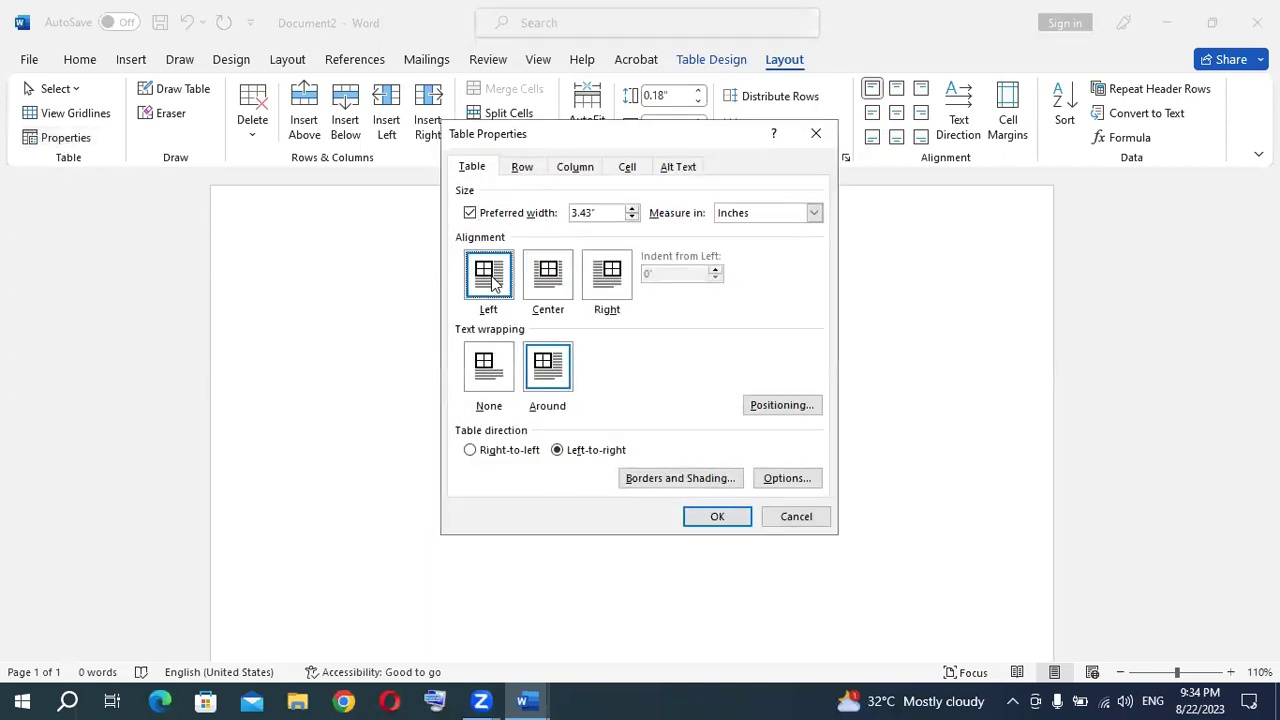
{"action": "left_click", "coordinate": [699, 517]}
{"action": "left_click", "coordinate": [70, 140]}
{"action": "left_click", "coordinate": [608, 285]}
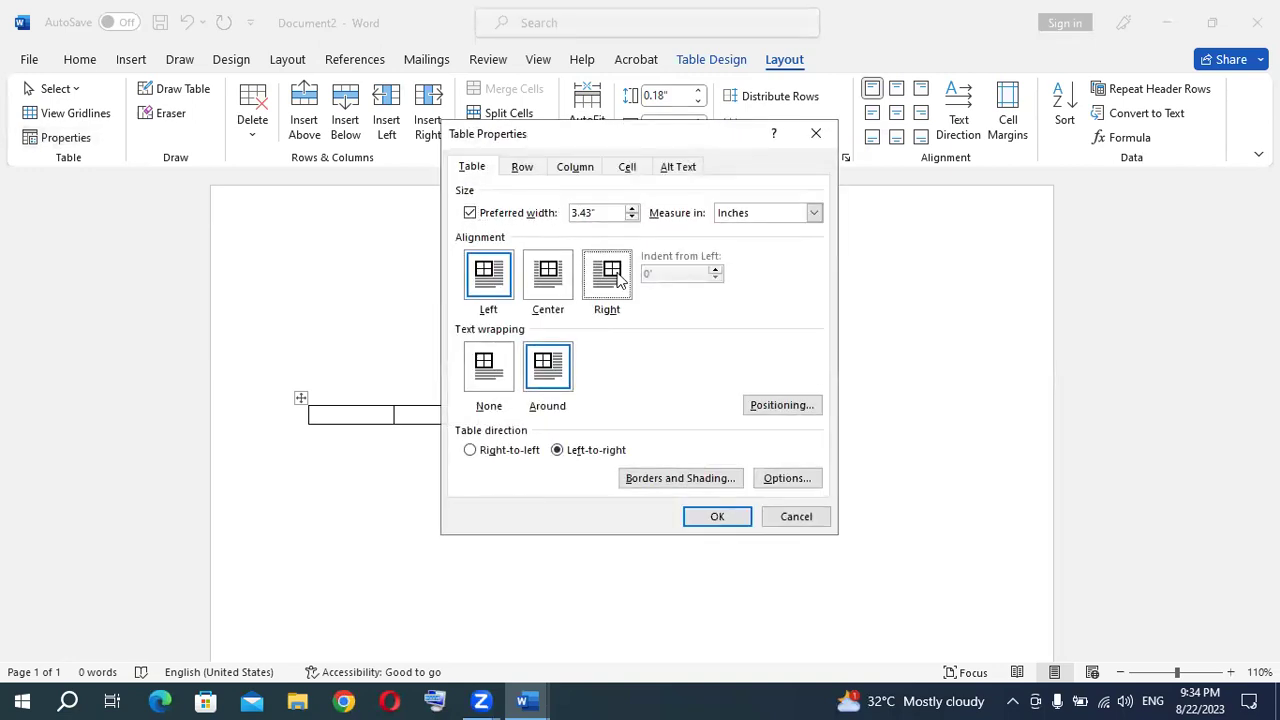
{"action": "left_click", "coordinate": [717, 516]}
{"action": "left_click", "coordinate": [70, 138]}
{"action": "left_click", "coordinate": [547, 285]}
{"action": "left_click", "coordinate": [717, 516]}
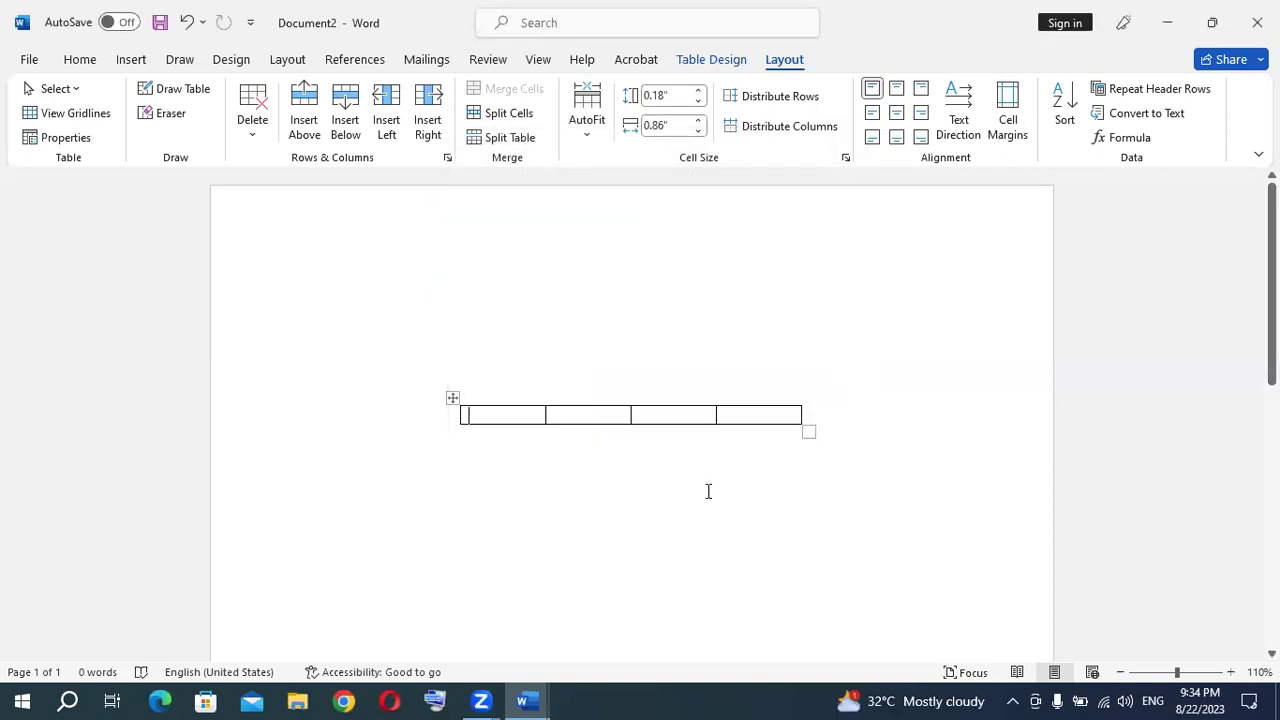
{"action": "left_click", "coordinate": [712, 59]}
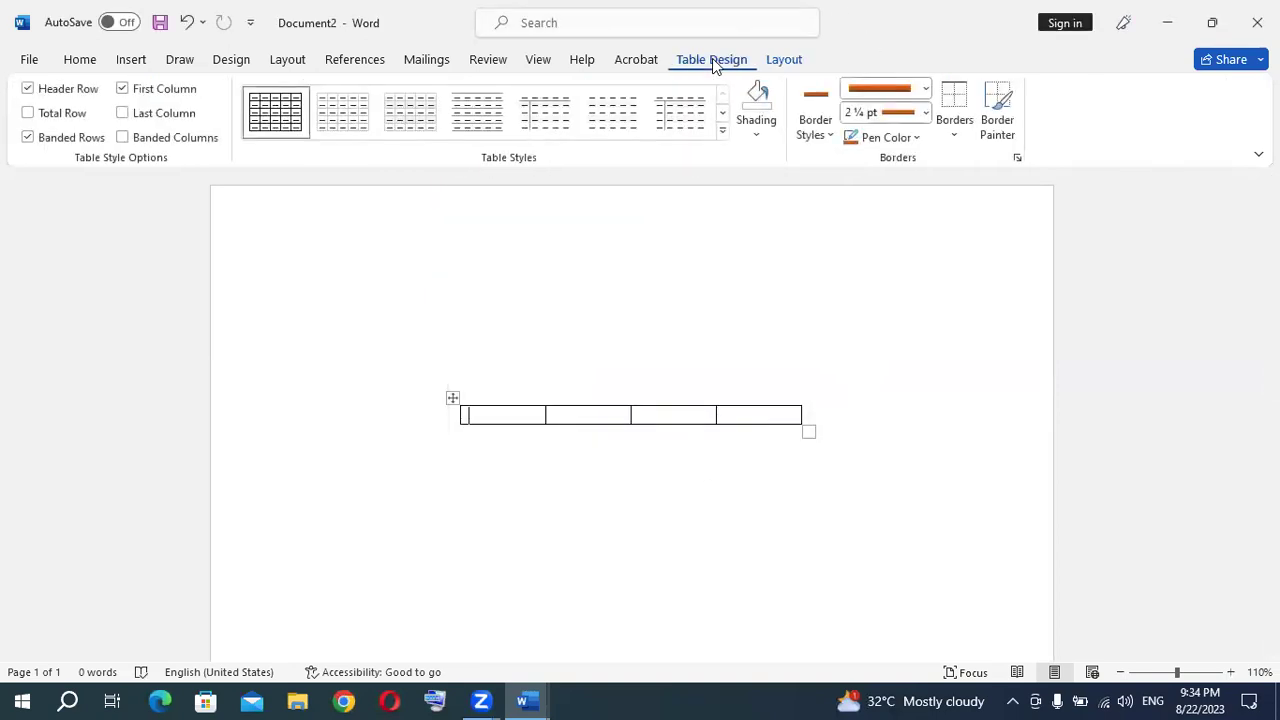
{"action": "left_click", "coordinate": [791, 64]}
- Close Document2 with Don't Save, then minimize Document1 to reveal the Windows desktop
{"action": "left_click", "coordinate": [133, 62]}
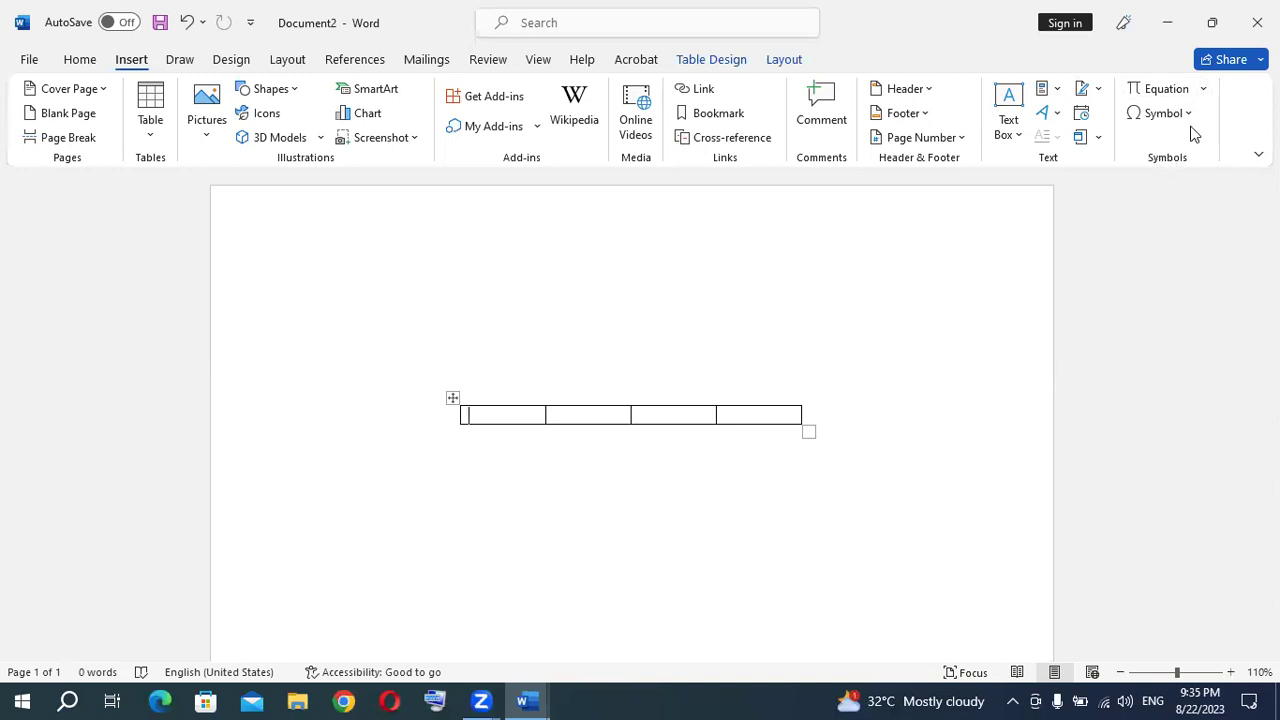
{"action": "left_click", "coordinate": [1257, 22]}
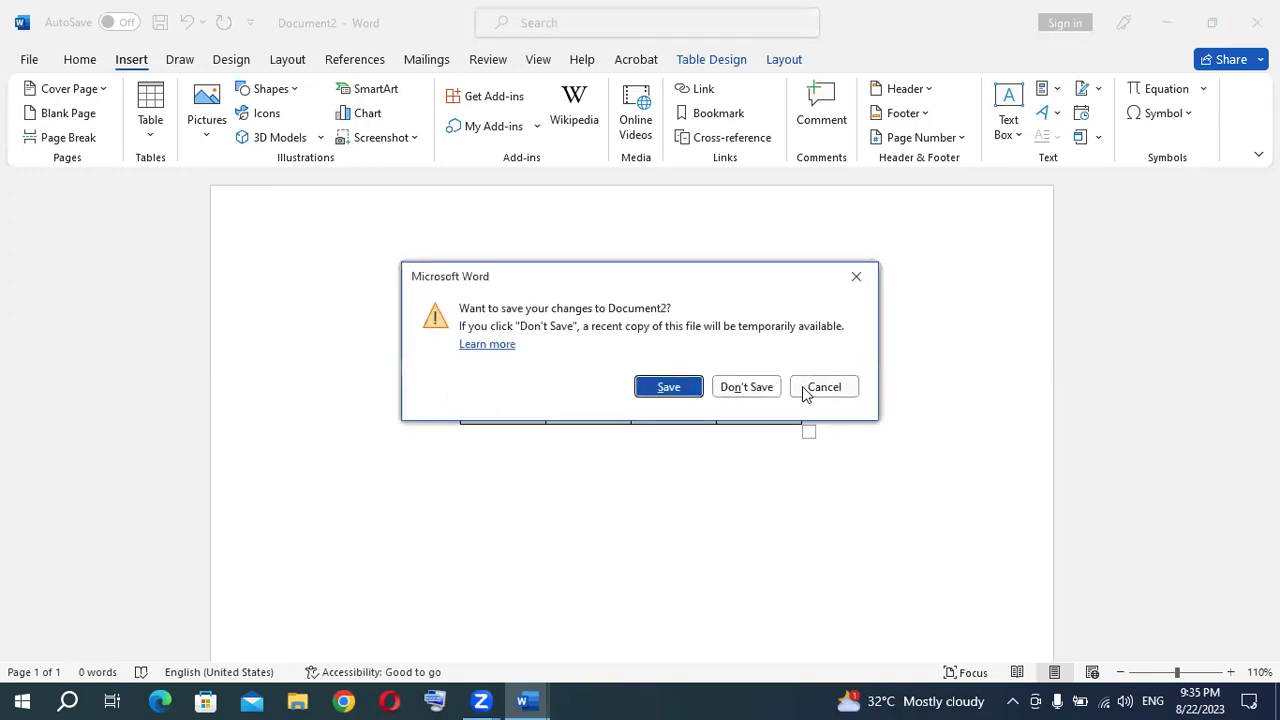
{"action": "left_click", "coordinate": [746, 387]}
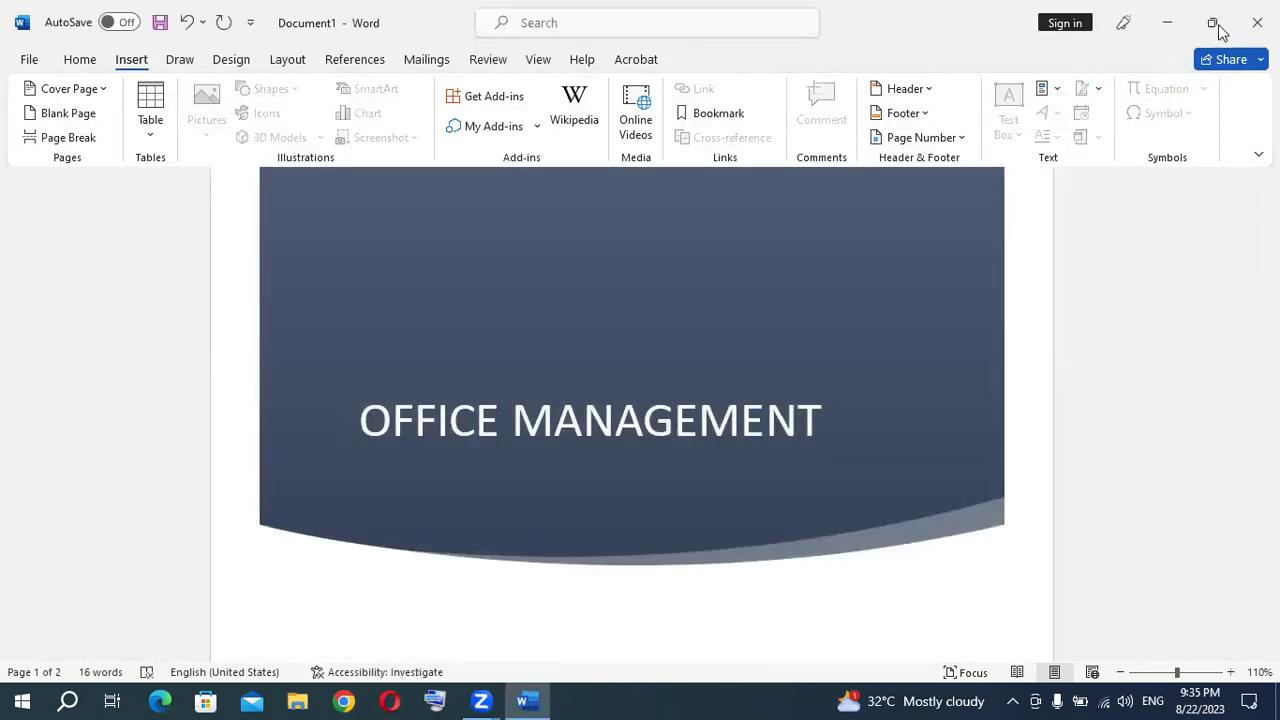
{"action": "left_click", "coordinate": [1167, 22]}
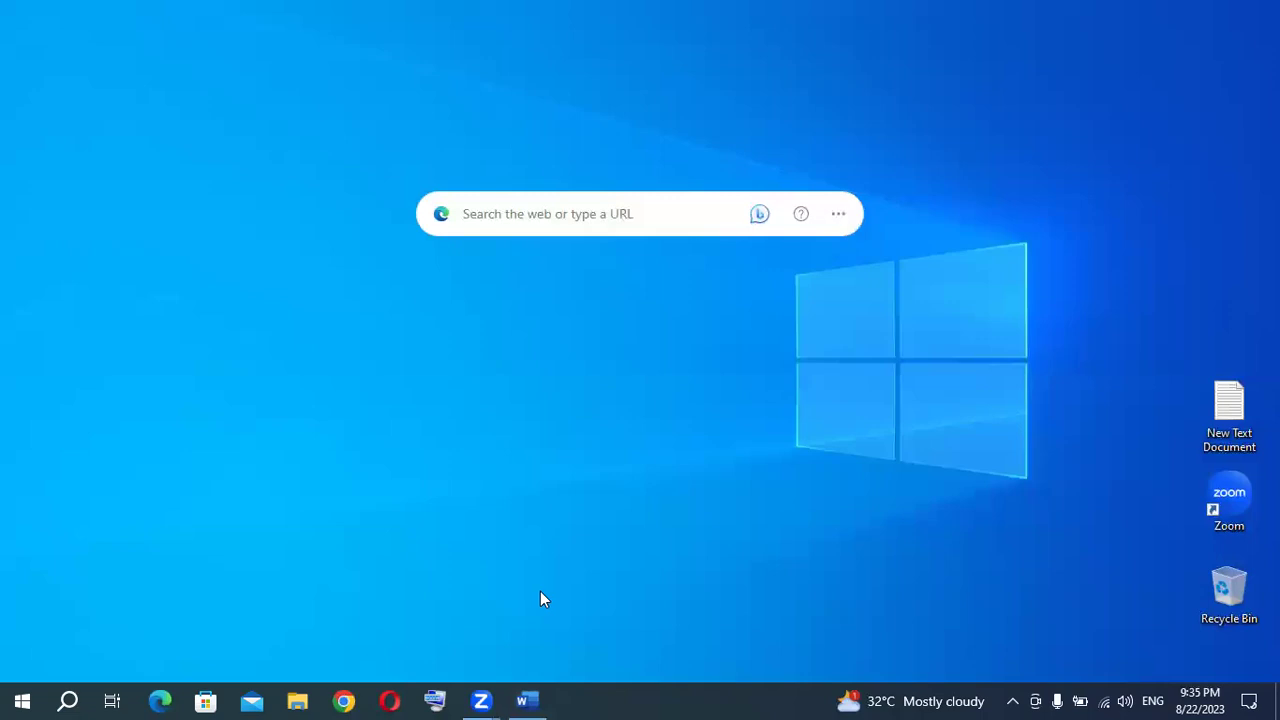
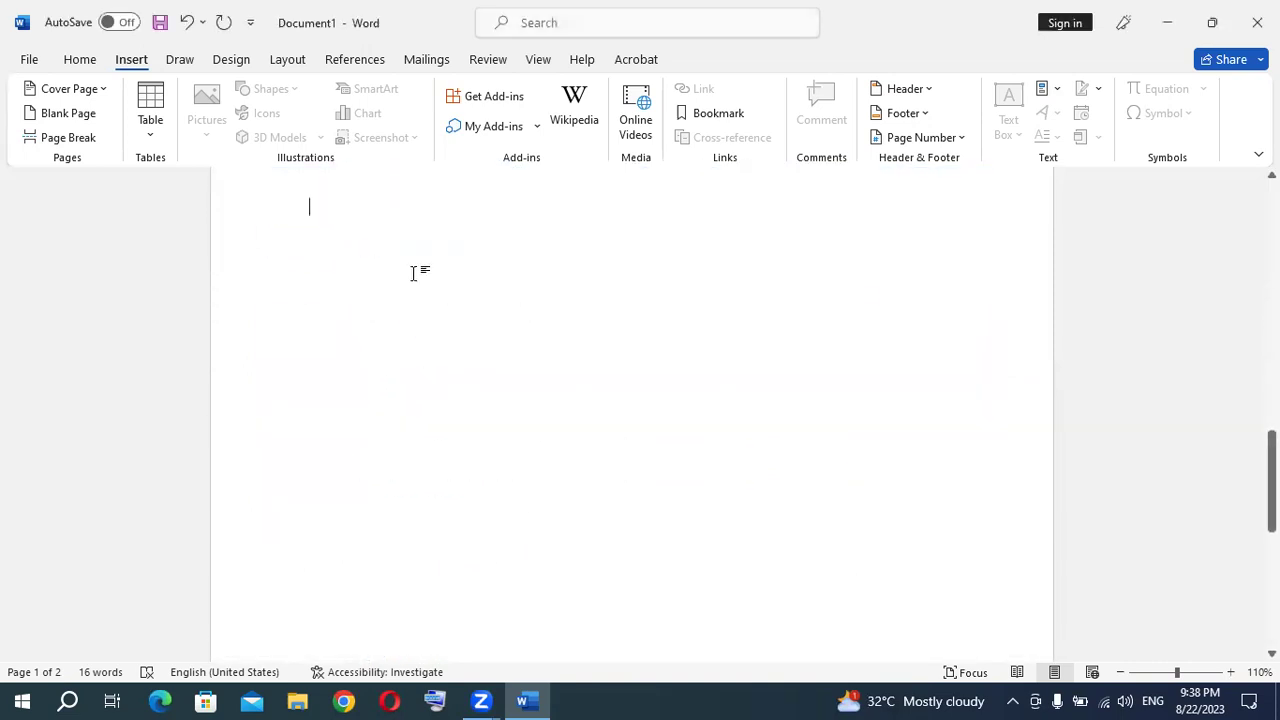
- Switch from Document1 to the blank Document3 and bring up the Insert Table grid there
{"action": "left_click", "coordinate": [150, 120]}
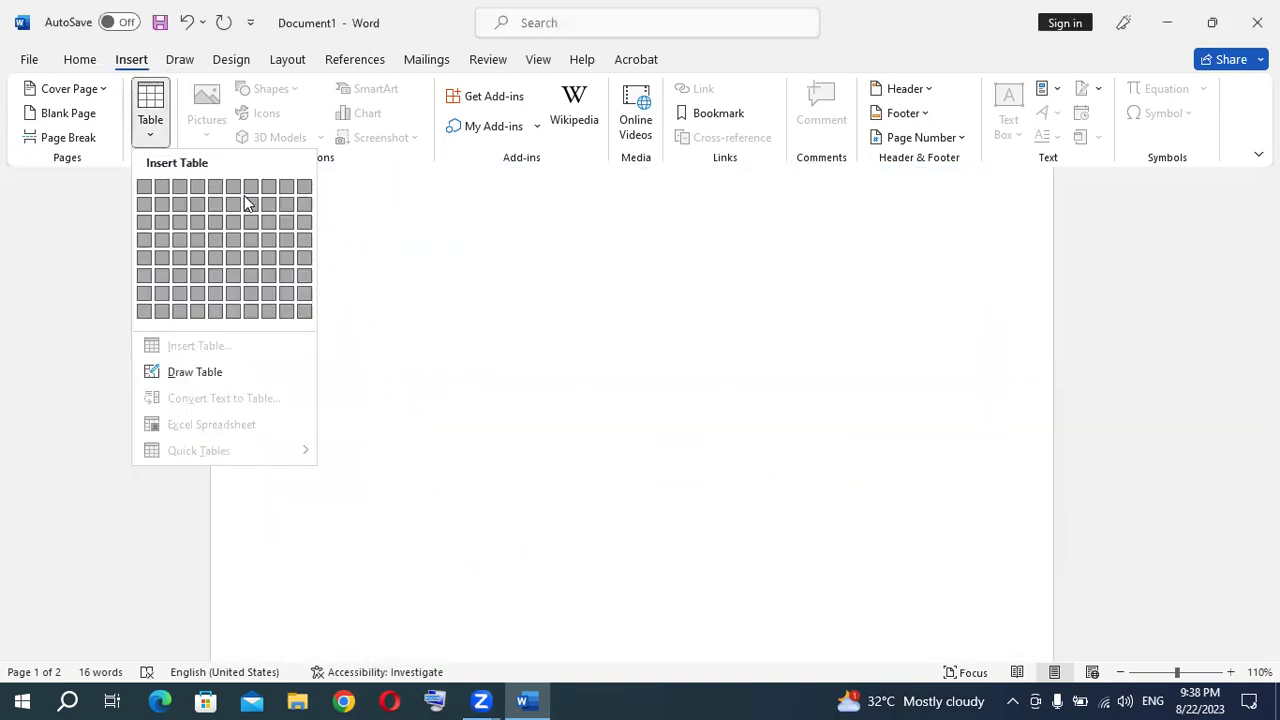
{"action": "left_click", "coordinate": [584, 341]}
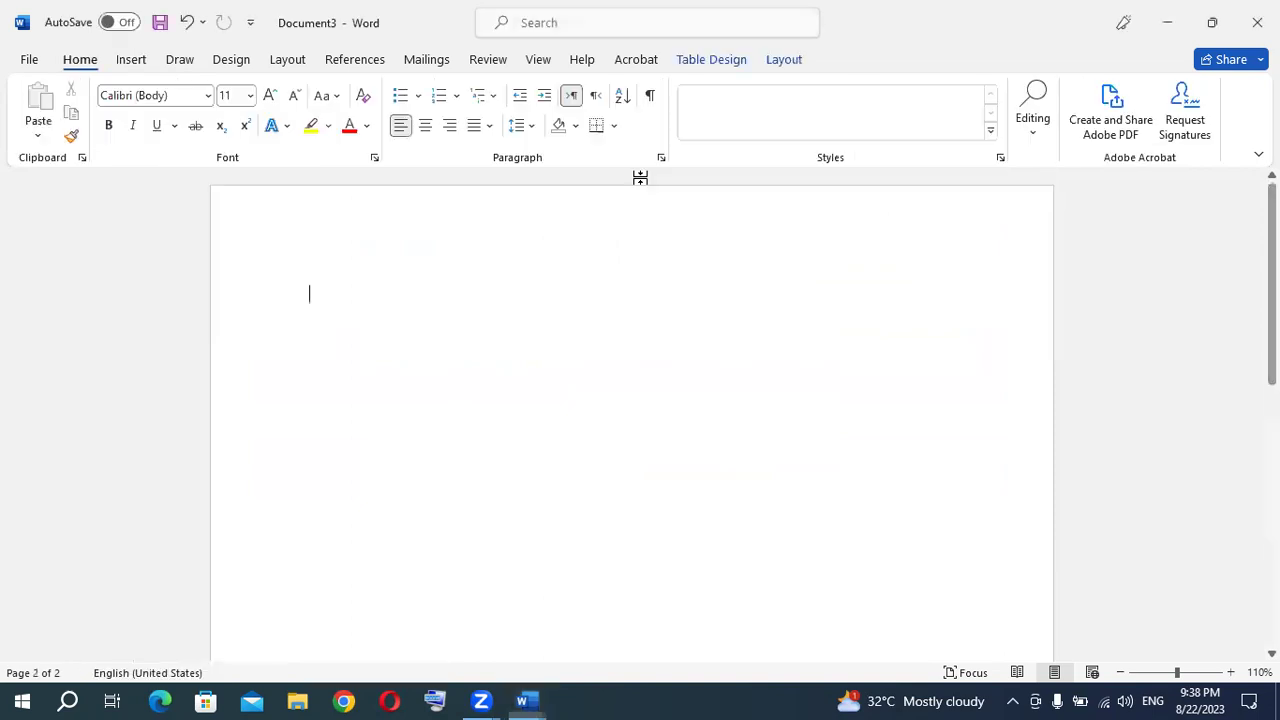
{"action": "left_click", "coordinate": [131, 59]}
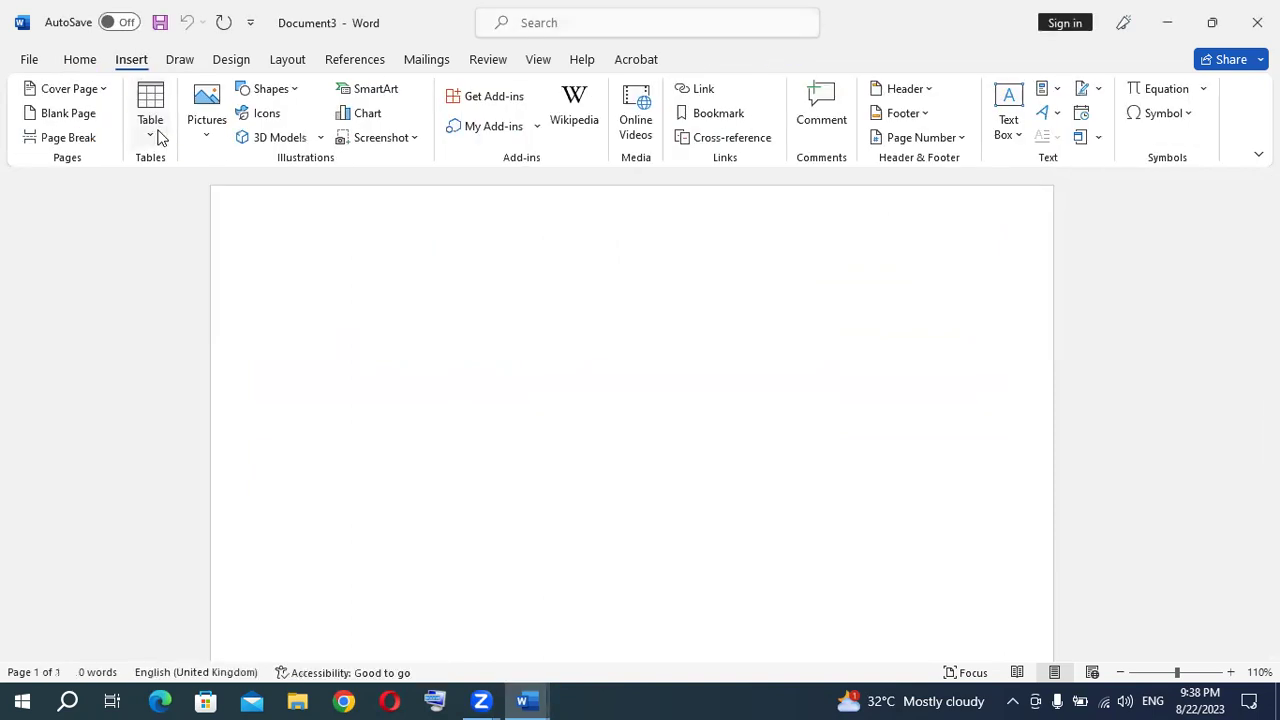
{"action": "left_click", "coordinate": [150, 120]}
- Insert a one-row, four-column table and apply 1½ pt lines to all its borders
{"action": "left_click", "coordinate": [196, 190]}
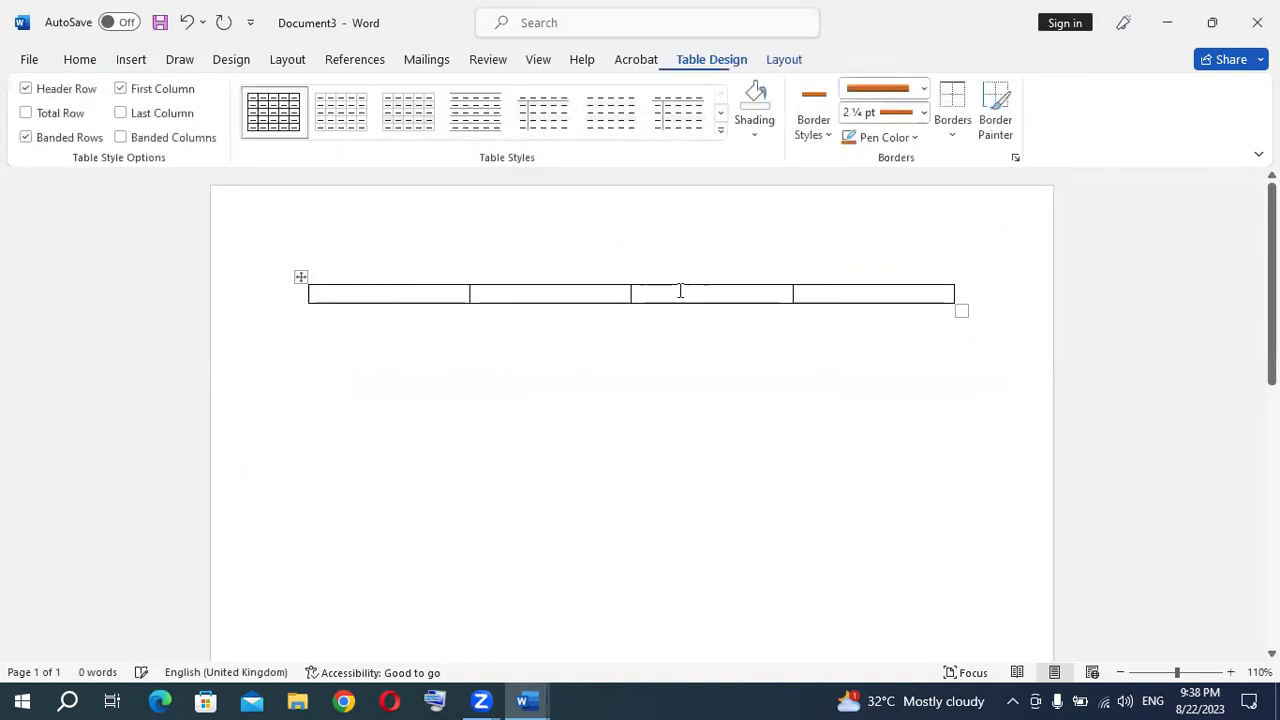
{"action": "left_click", "coordinate": [300, 277]}
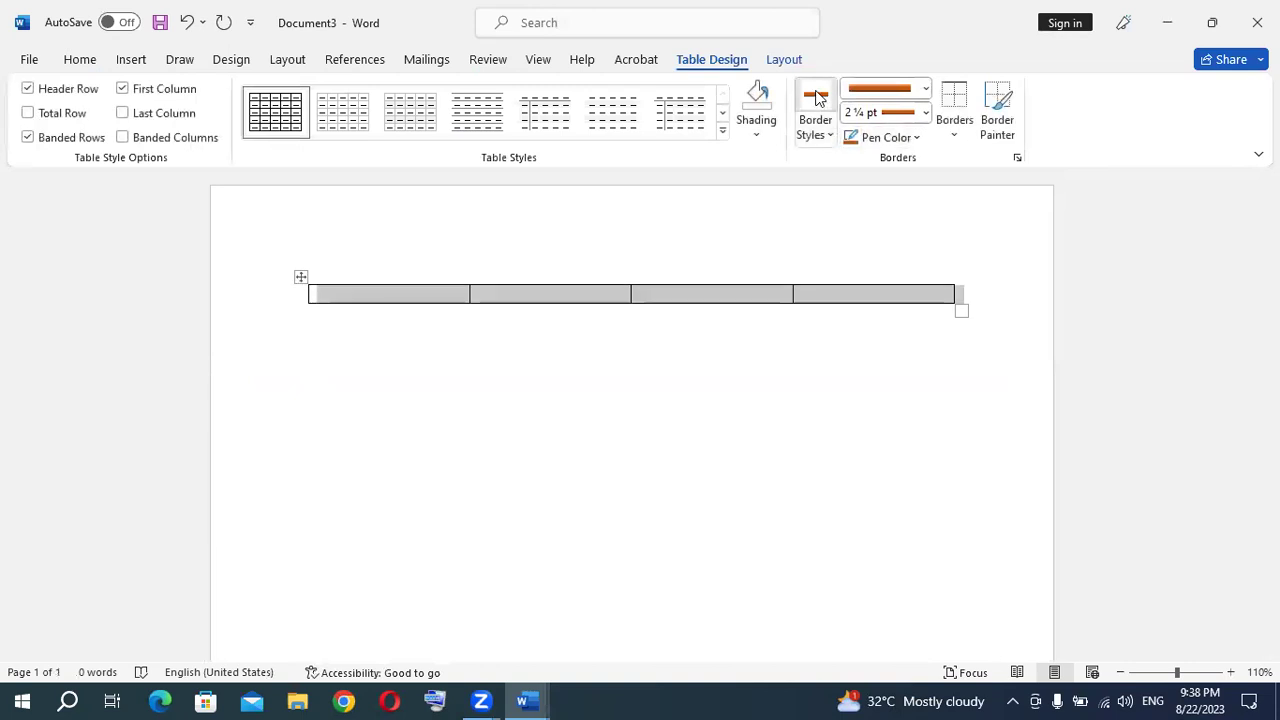
{"action": "left_click", "coordinate": [815, 98]}
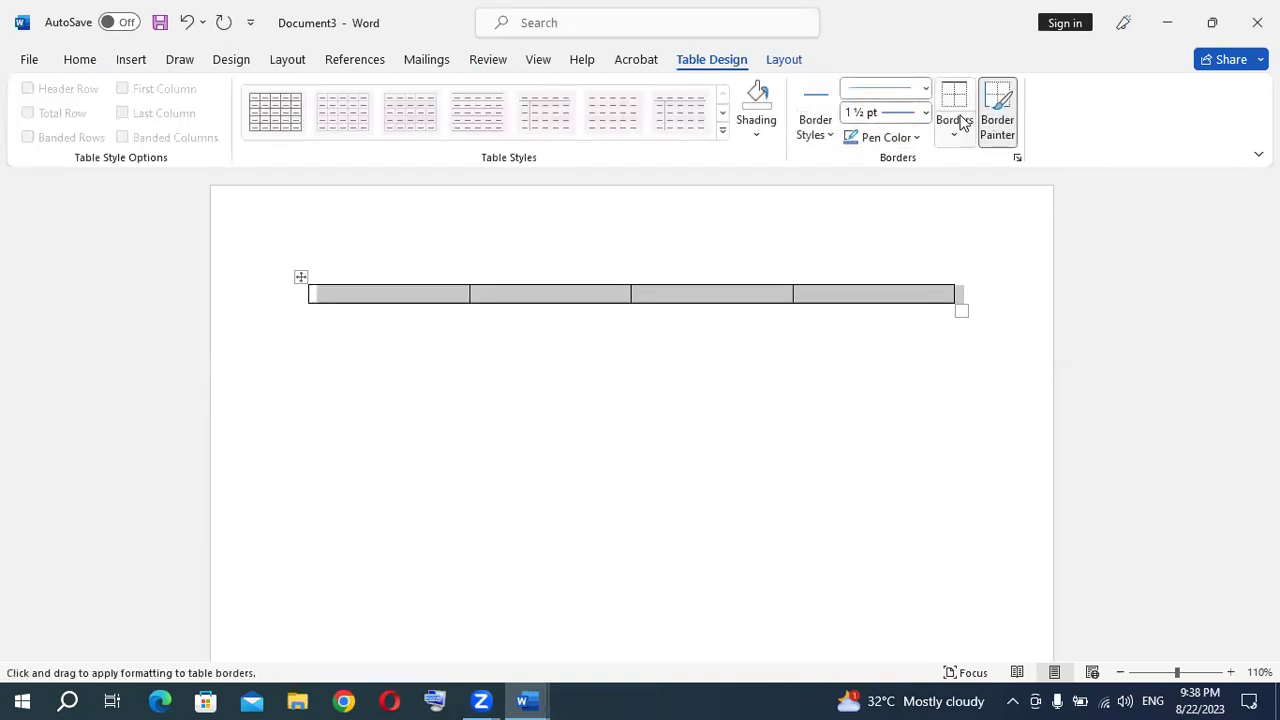
{"action": "left_click", "coordinate": [954, 134]}
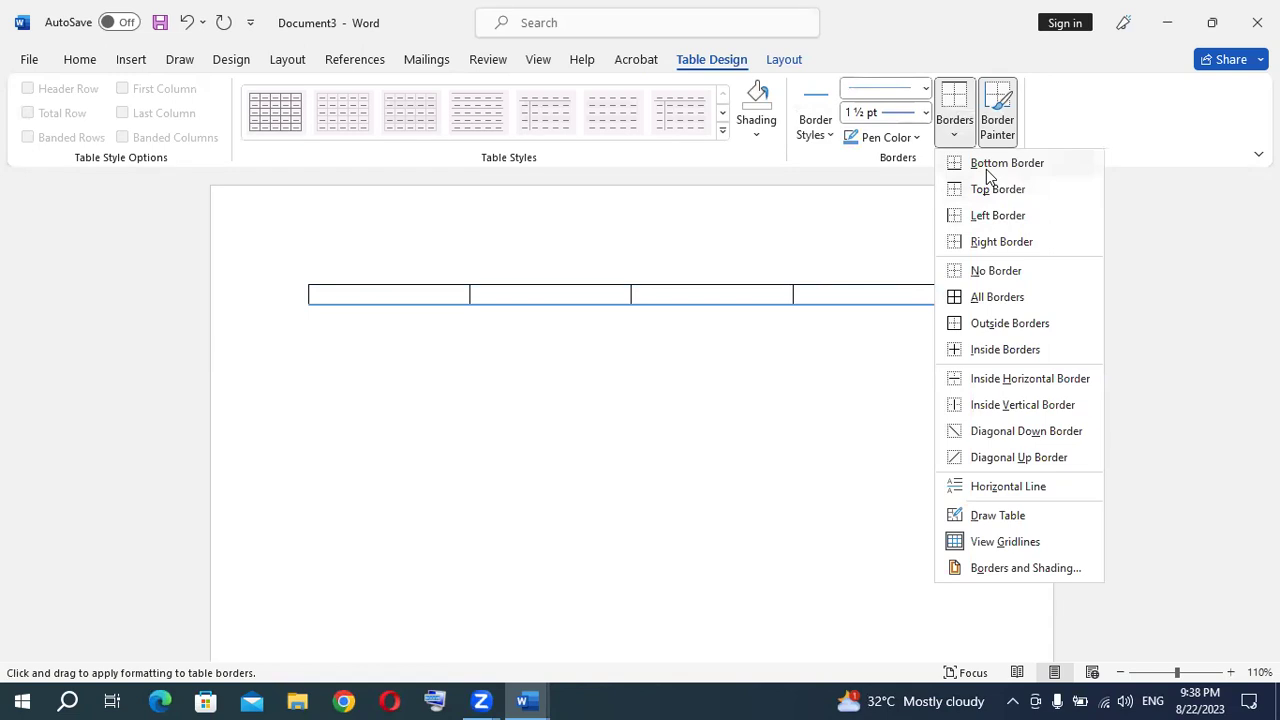
{"action": "left_click", "coordinate": [997, 297]}
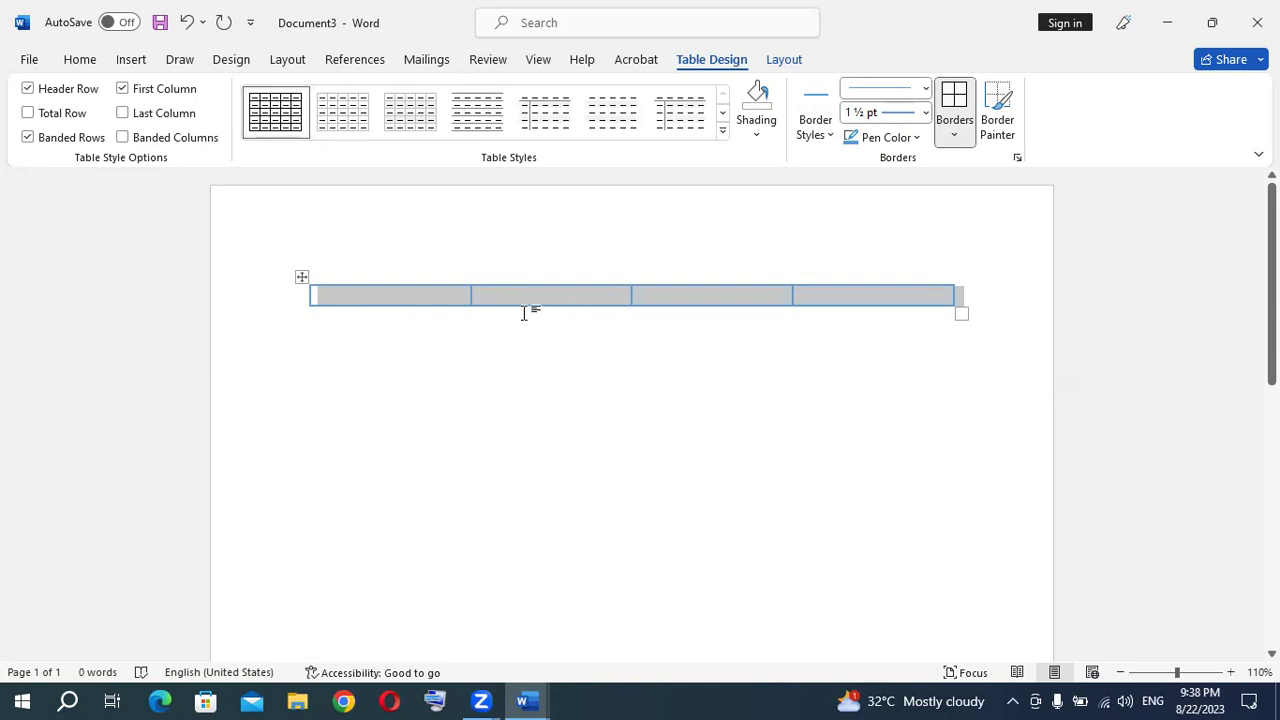
- Restyle all table borders as single solid black ½ pt lines
{"action": "left_click", "coordinate": [815, 136]}
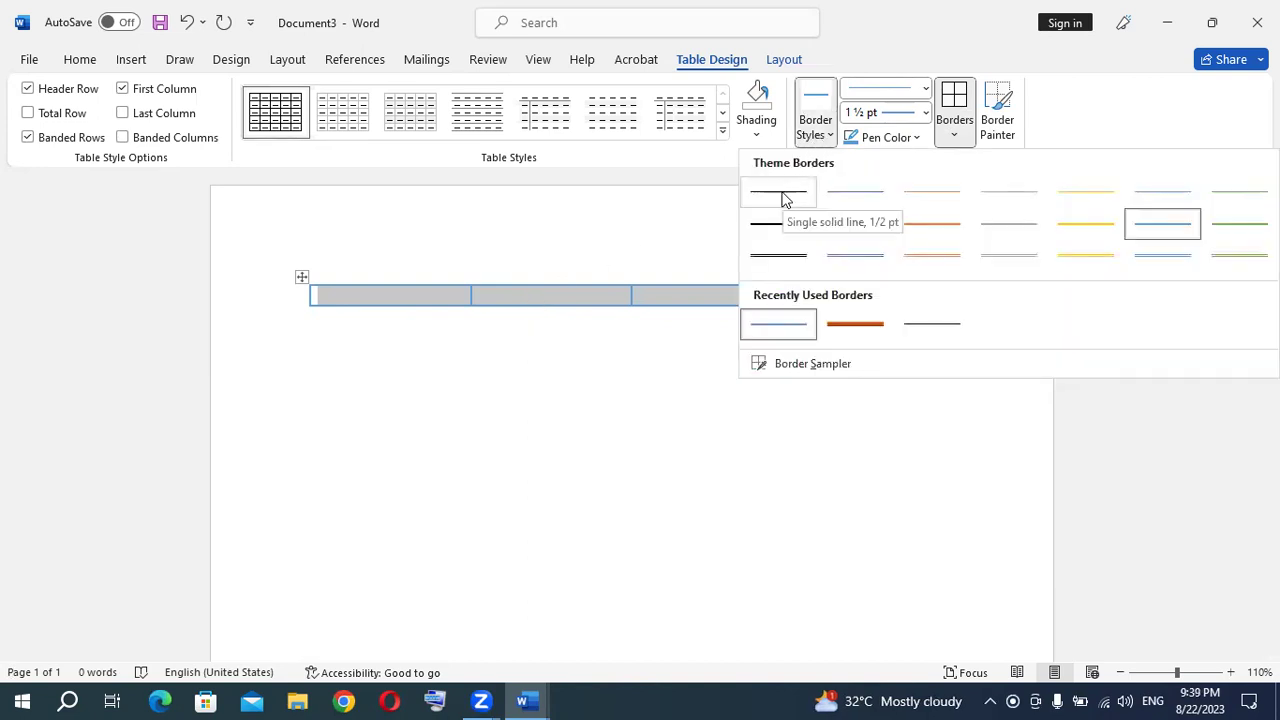
{"action": "left_click", "coordinate": [786, 193]}
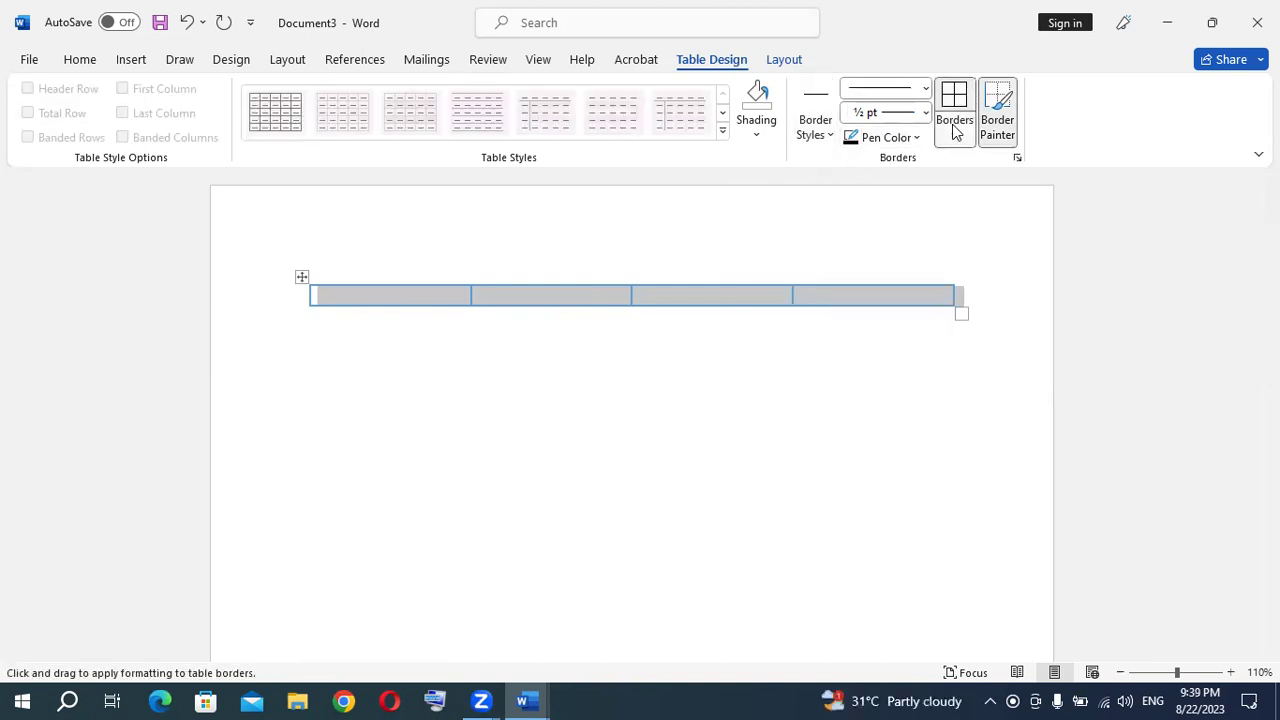
{"action": "left_click", "coordinate": [954, 132]}
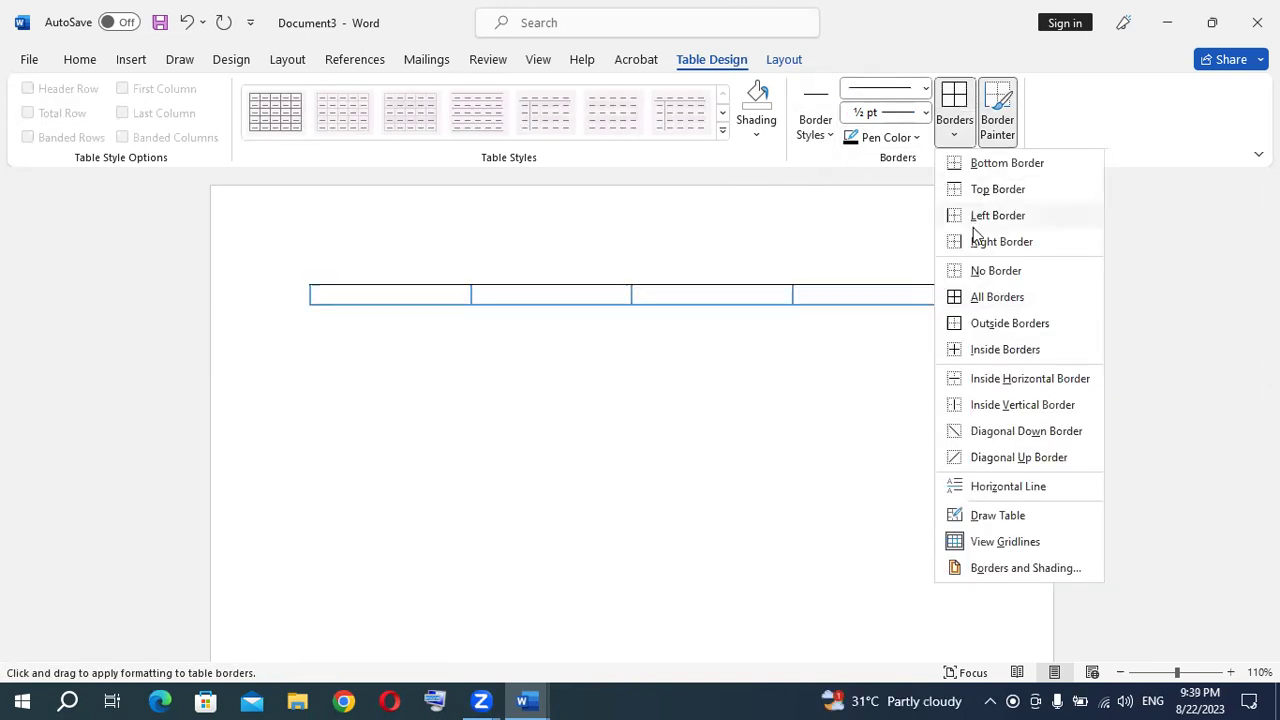
{"action": "left_click", "coordinate": [978, 296]}
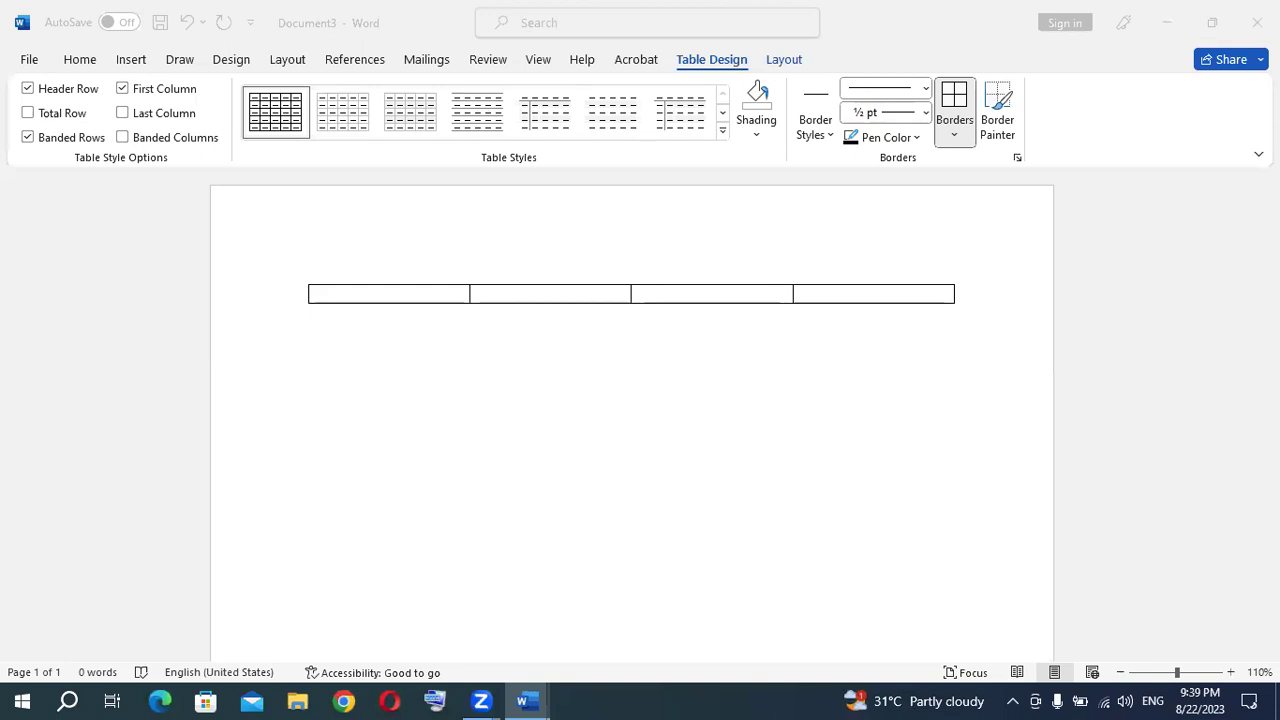
- Shrink the table to about two-thirds its width and move it lower and rightward
{"action": "left_click_drag", "start_coordinate": [433, 296], "coordinate": [863, 318]}
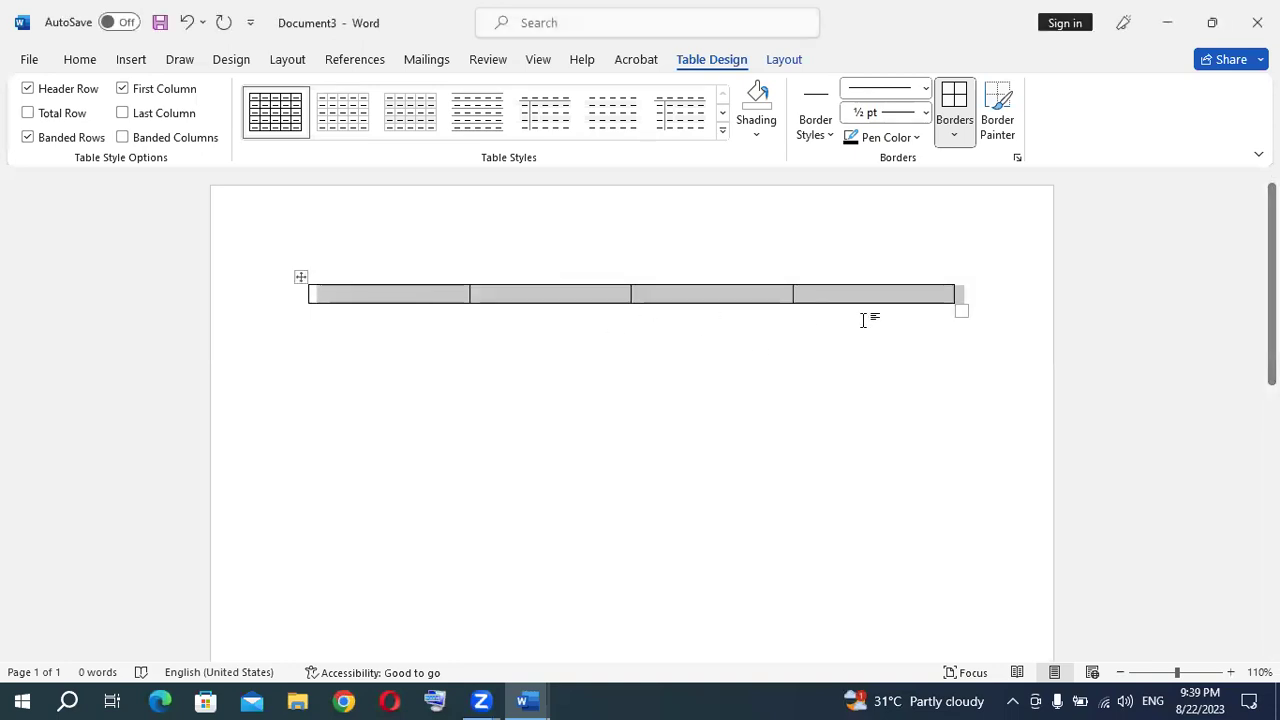
{"action": "left_click_drag", "start_coordinate": [961, 311], "coordinate": [706, 266]}
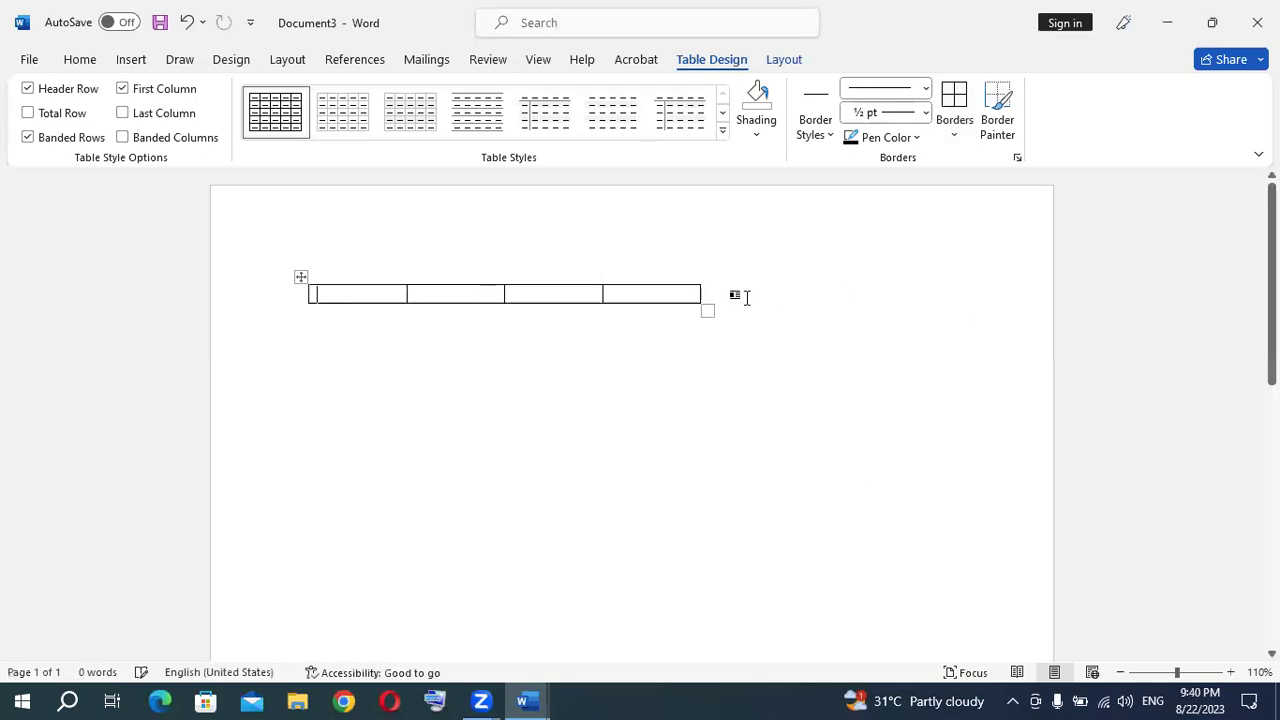
{"action": "left_click", "coordinate": [643, 293]}
{"action": "mouse_move", "coordinate": [298, 278]}
{"action": "left_mouse_down"}
{"action": "mouse_move", "coordinate": [390, 433]}
{"action": "mouse_move", "coordinate": [389, 415]}
{"action": "left_mouse_up"}
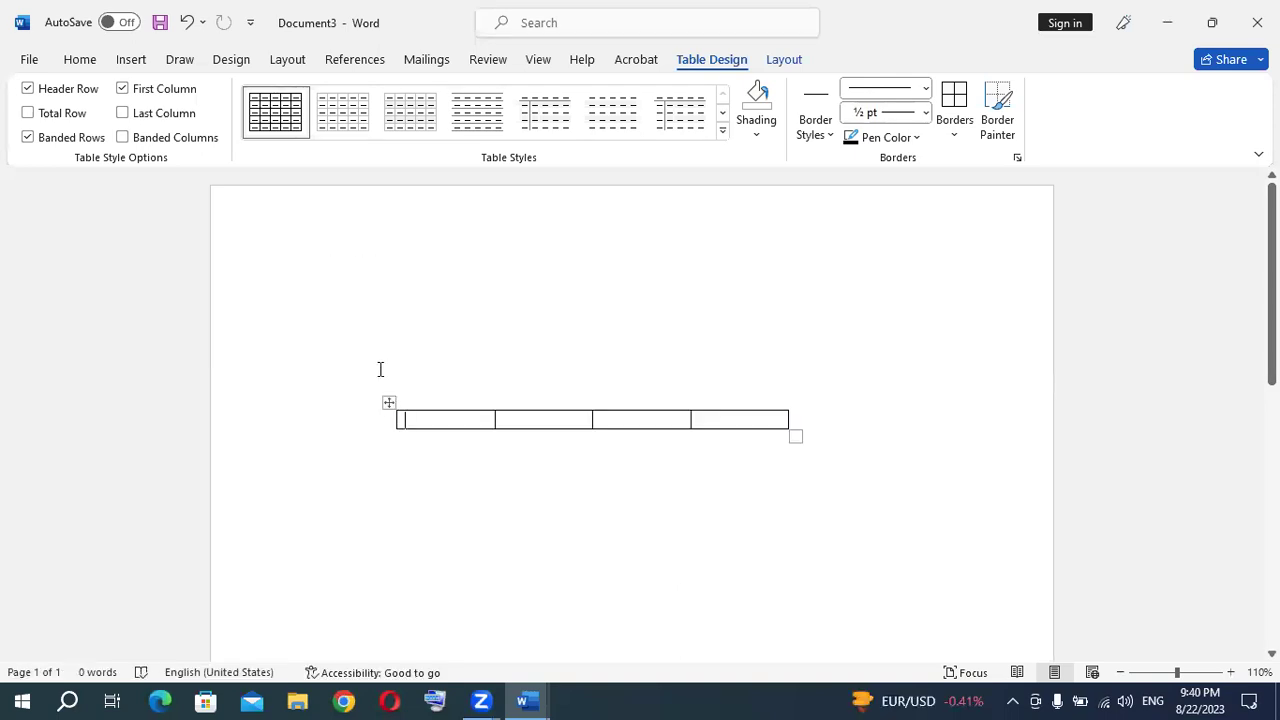